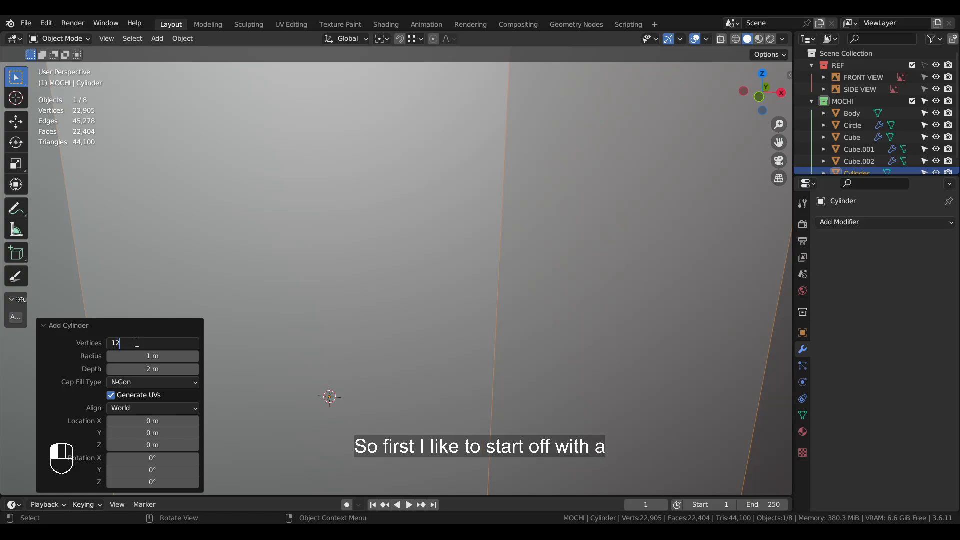
Set the new cylinder to 12 vertices and scale it down to about 0.036
key("Return")
left_click(585, 323)
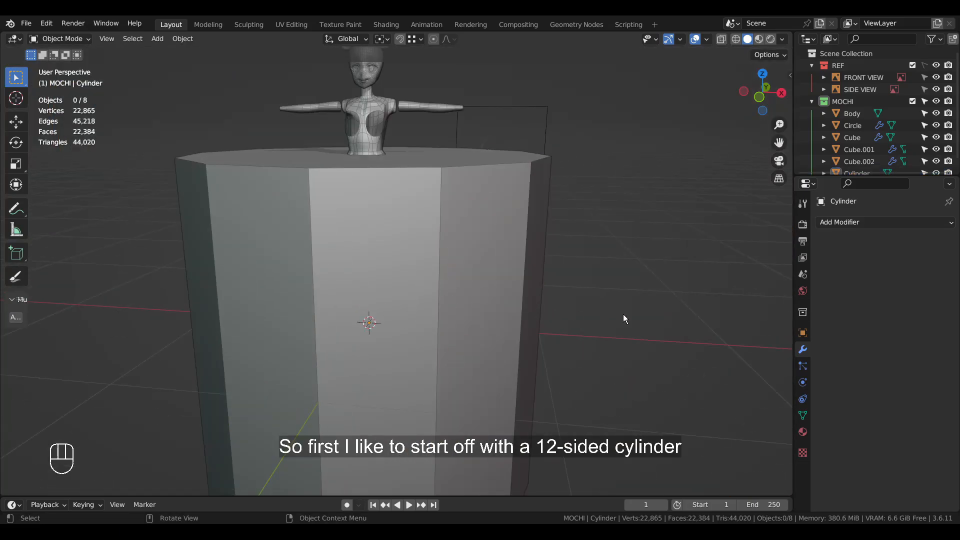
left_click(482, 318)
key("s")
left_click(371, 334)
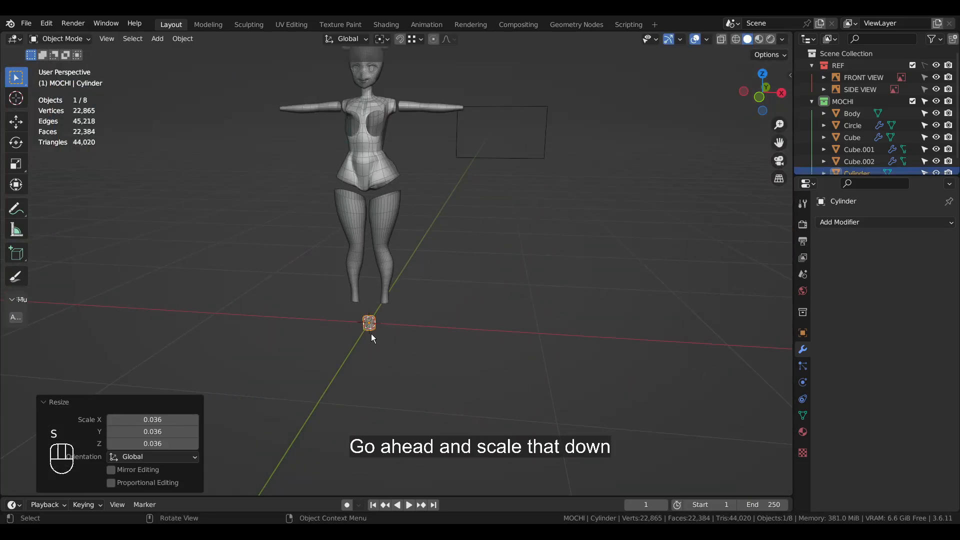
Move the small cylinder sideways along X and about 0.073 m up so it sits beneath the character's leg
key("g")
key("x")
key("g")
key("z")
left_click(379, 323)
Raise the cylinder to the ankle of the front reference and scale it to about 0.88
key("KP_1")
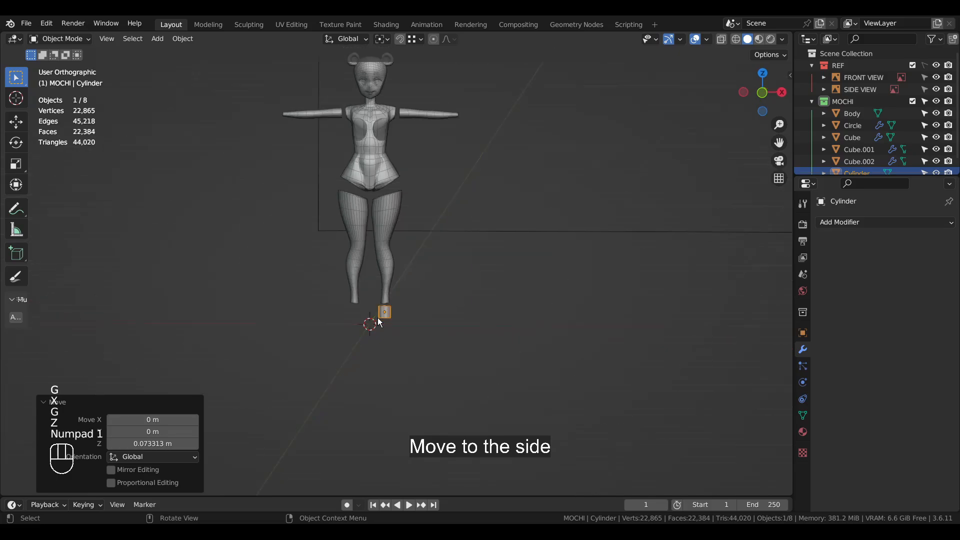
scroll(400, 299, "up", 10)
key("g")
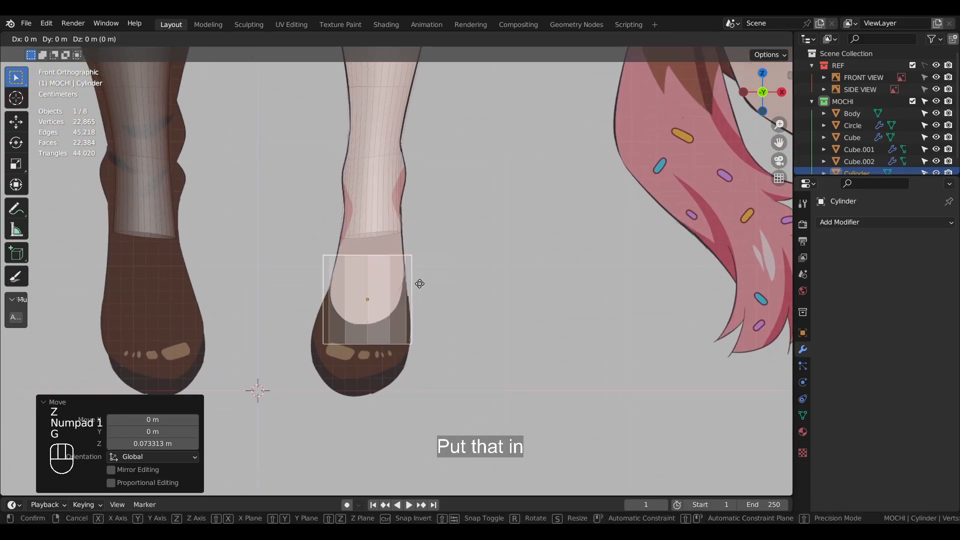
key("z")
left_click(430, 265)
key("s")
left_click(553, 275)
Stretch the cylinder along Z and lower it about 0.0036 m to fit below the leg's end
key("s")
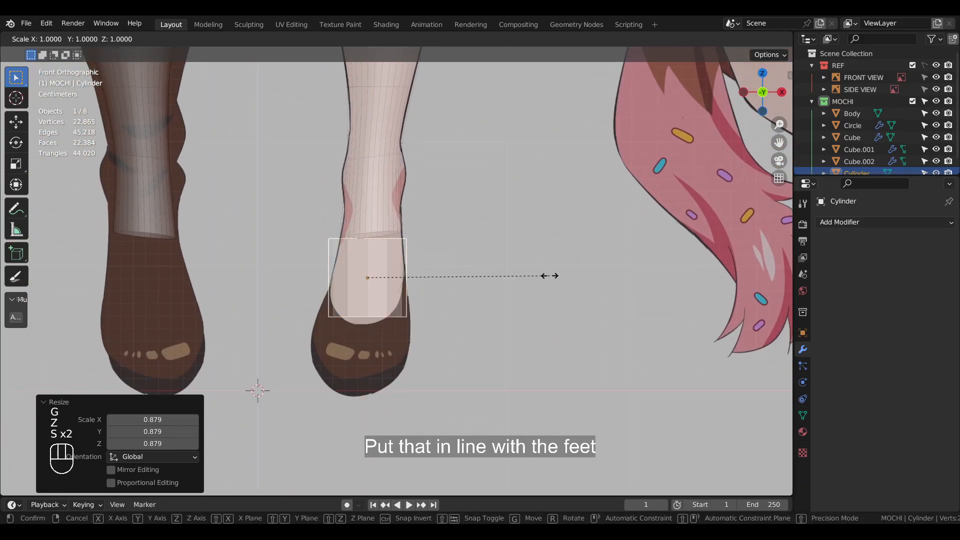
key("z")
left_click(587, 315)
key("g")
key("z")
left_click(586, 323)
Shift the cylinder along Y to line it up with the ankle in the side reference
key("KP_3")
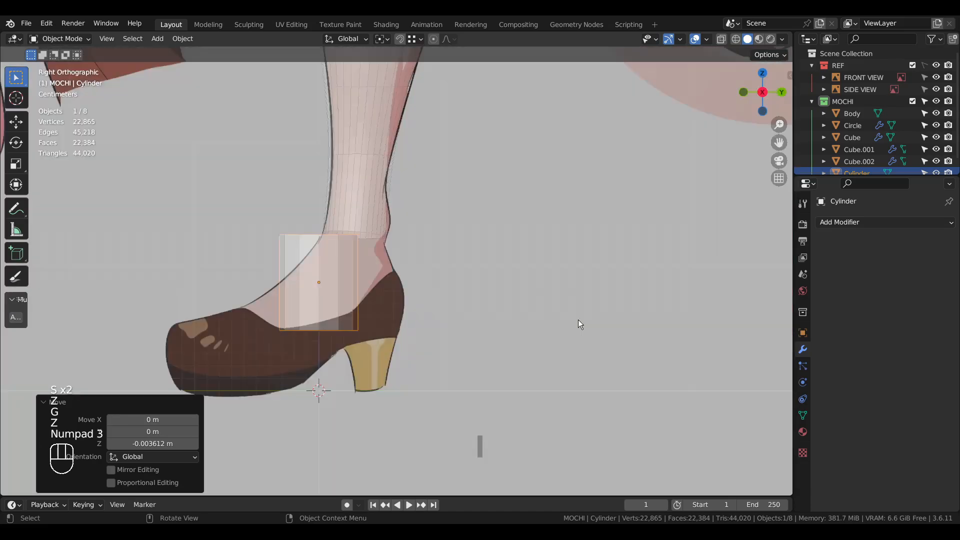
key("g")
key("y")
left_click(532, 300)
key("g")
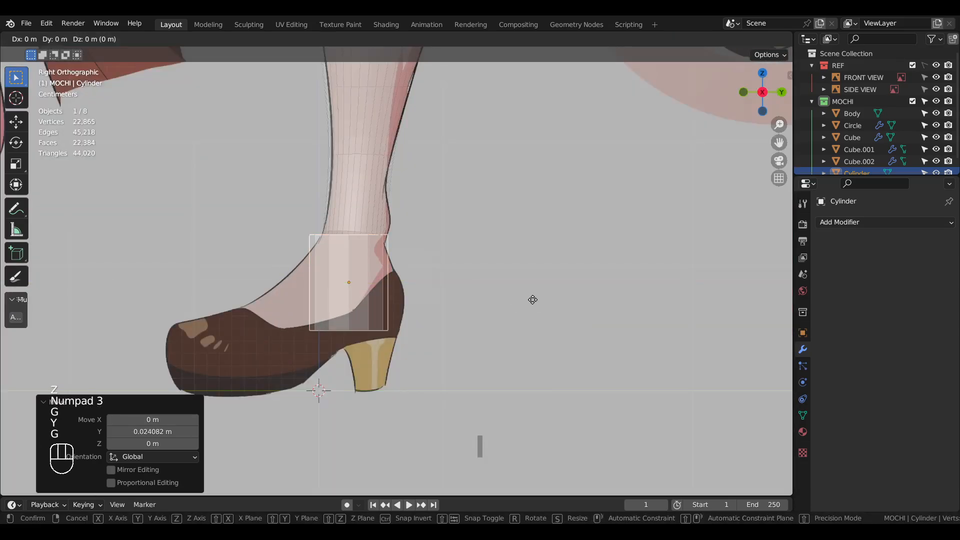
key("y")
left_click(537, 294)
key("g")
key("y")
left_click(502, 287)
Add a horizontal loop cut around the middle of the cylinder
scroll(488, 286, "down", 3)
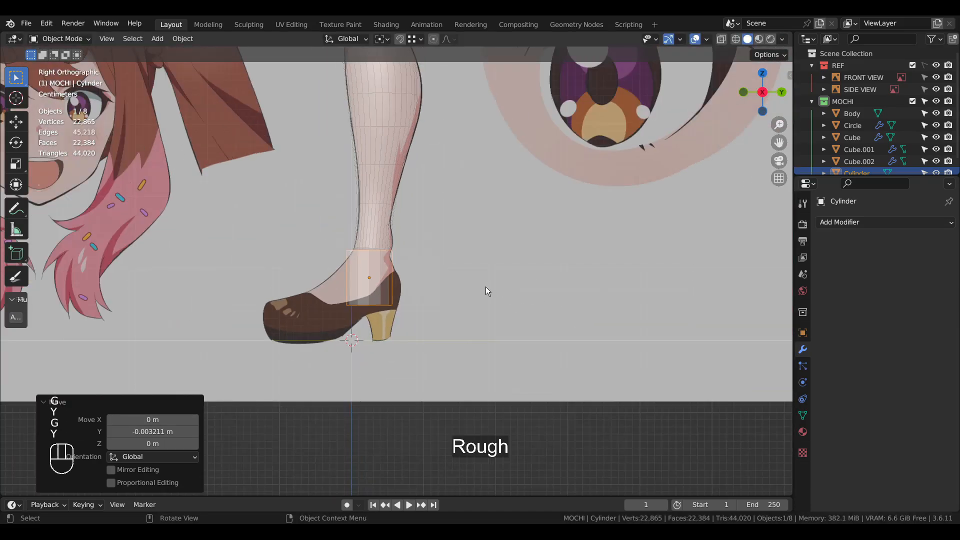
middle_click_drag(488, 290, 620, 302)
key("Tab")
key("ctrl+r")
left_click(375, 280)
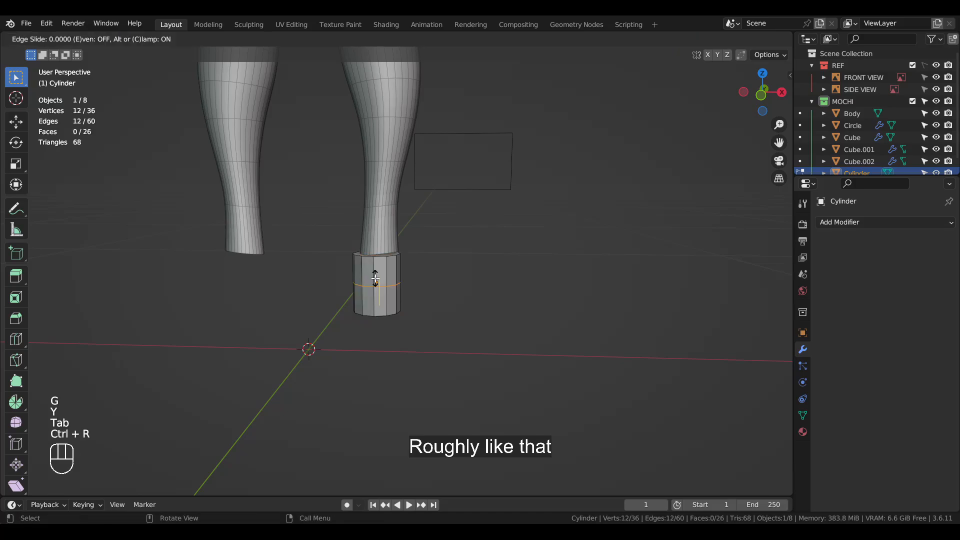
left_click(375, 279)
Extrude the cylinder's four lower front faces about 0.113 m forward along Y and adjust their reach to the side reference
key("3")
left_click(391, 301)
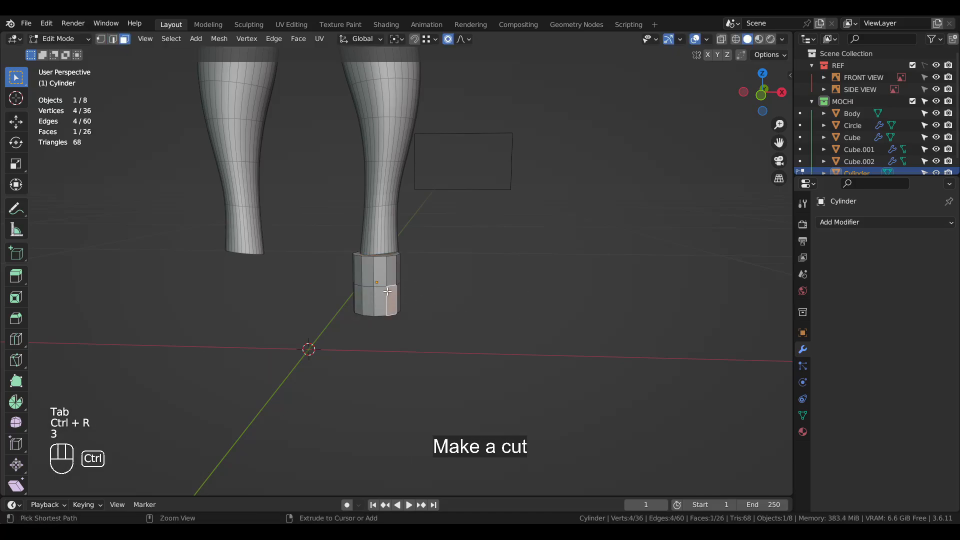
middle_click_drag(386, 297, 416, 330)
left_click(370, 298, "ctrl")
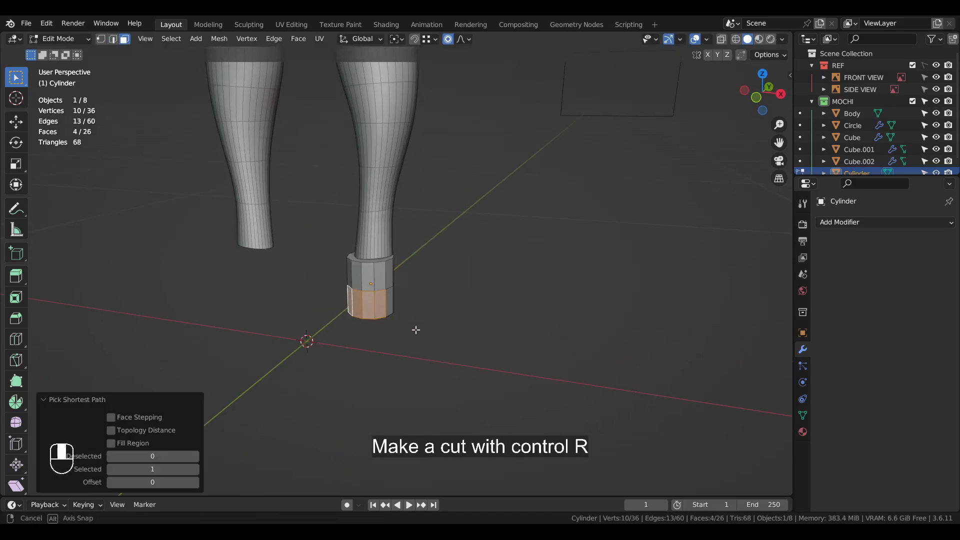
key("e")
key("y")
left_click(370, 364)
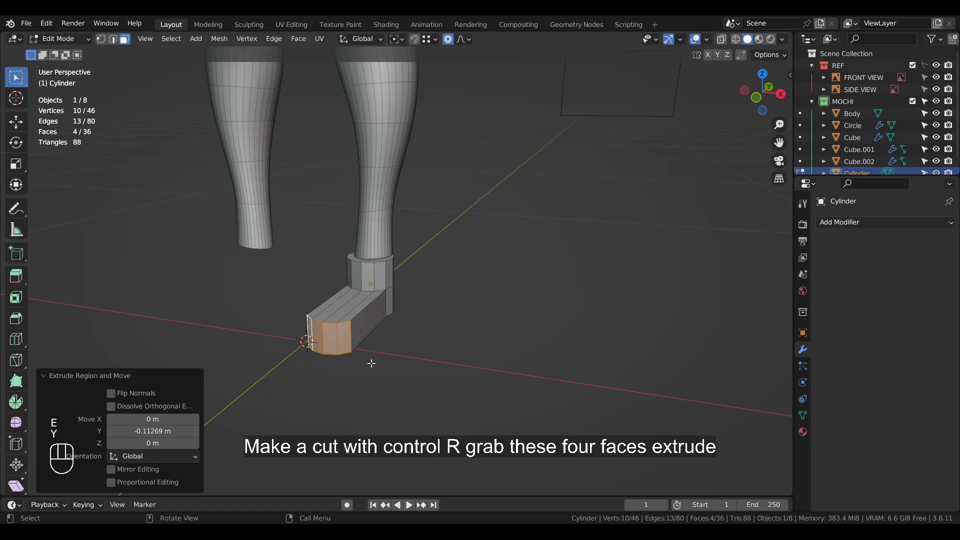
key("KP_3")
key("g")
key("y")
left_click(373, 359)
Widen the extruded front faces along X into a rough foot shape
middle_click_drag(373, 358, 484, 337)
key("s")
key("x")
left_click(531, 382)
Rotate the foot's top front edges about 12.6° in the front view and lower them about 0.0125 m along Z
key("2")
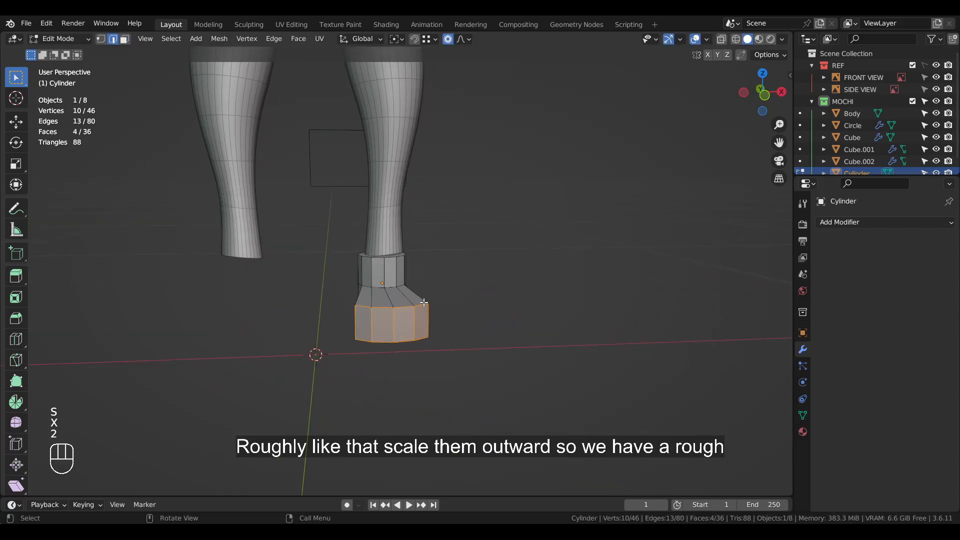
left_click(380, 307, "ctrl")
key("KP_1")
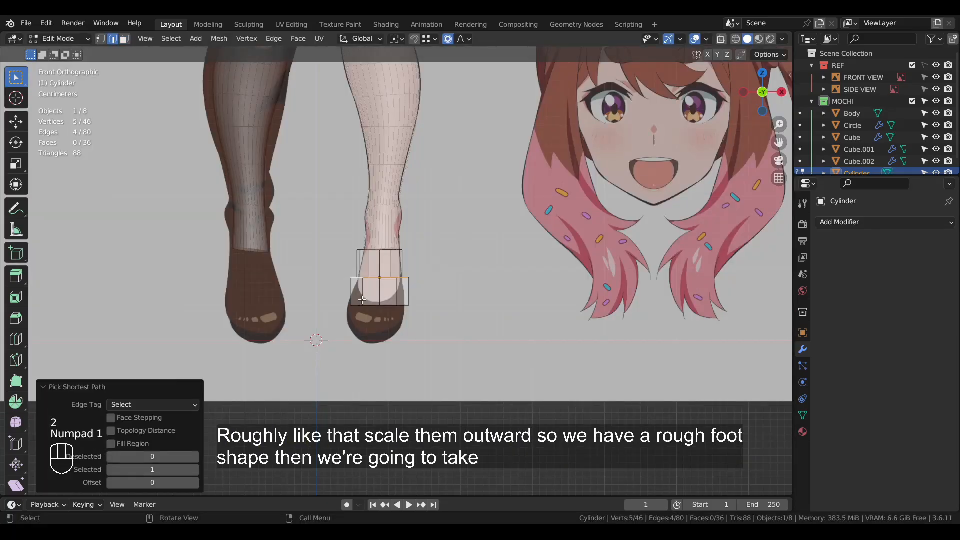
scroll(362, 300, "up", 5)
key("r")
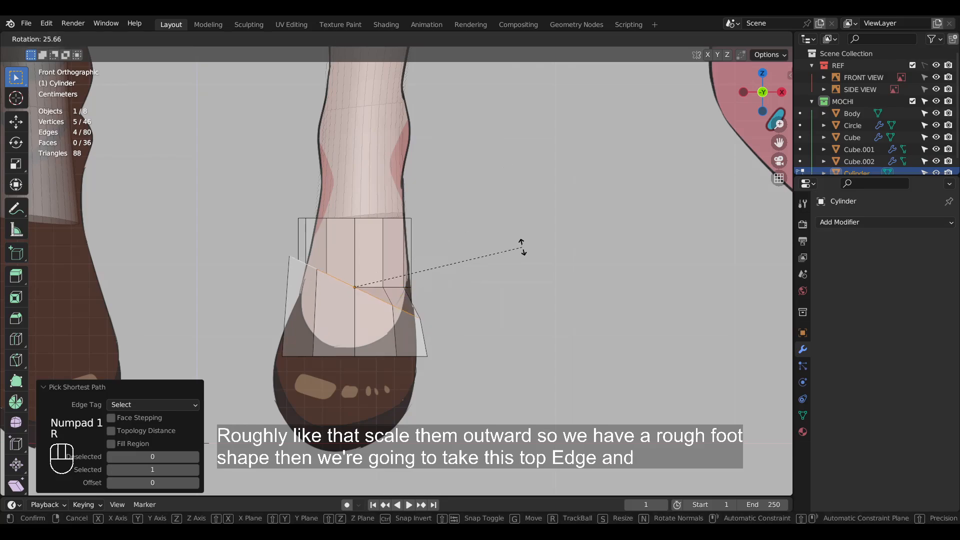
left_click(523, 204)
key("g")
key("z")
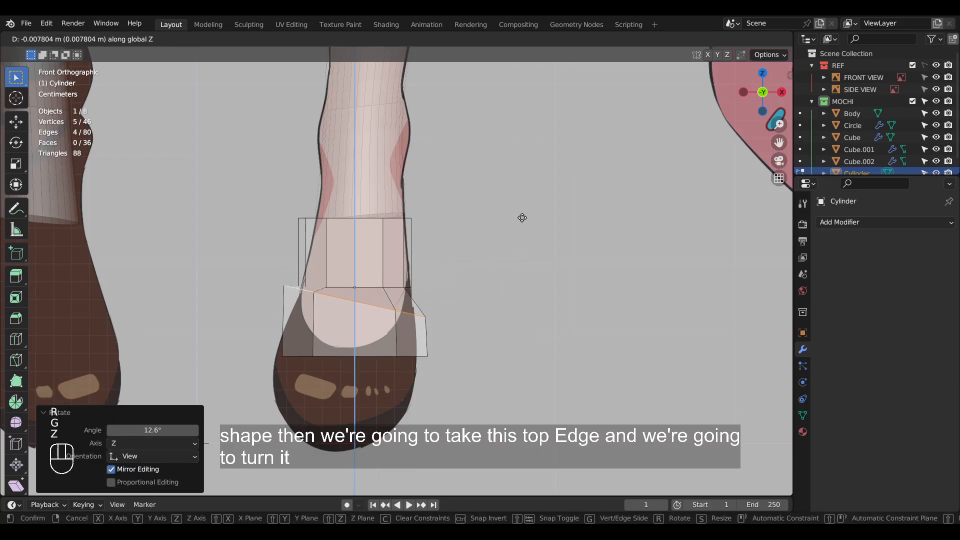
left_click(523, 227)
Sketch annotation lines over the ankle to illustrate how it slopes, and erase them
scroll(413, 279, "down", 2)
scroll(430, 294, "up", 1)
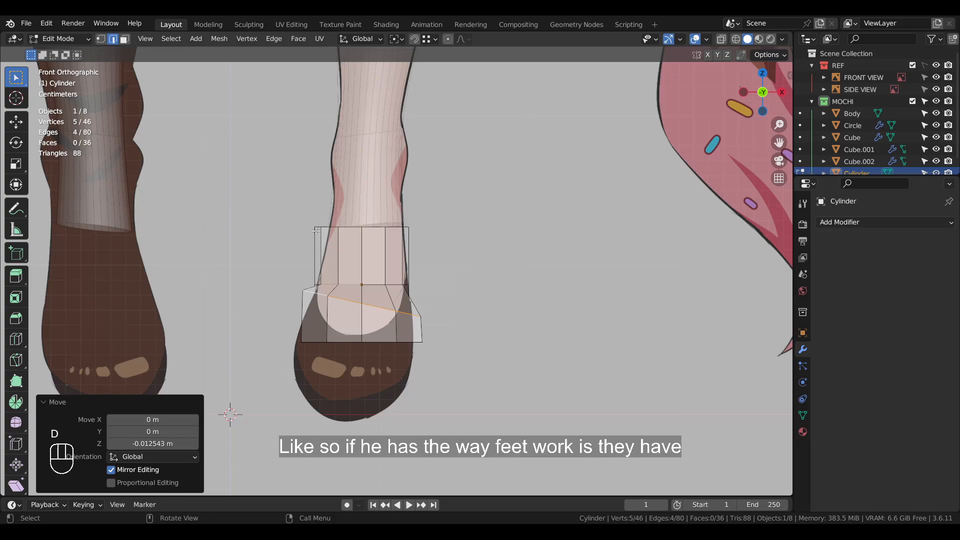
left_click_drag(323, 203, 320, 300)
left_click_drag(343, 205, 319, 319)
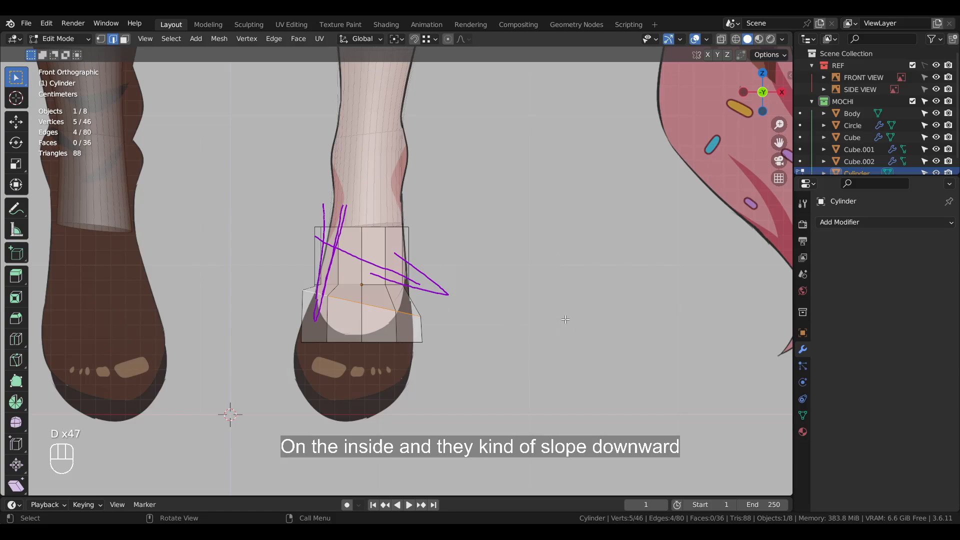
mouse_move(445, 292)
right_mouse_down()
mouse_move(408, 282)
mouse_move(375, 255)
right_mouse_up()
Add two loop cuts across the foot between the ankle and the toe end
middle_click_drag(429, 136, 273, 282)
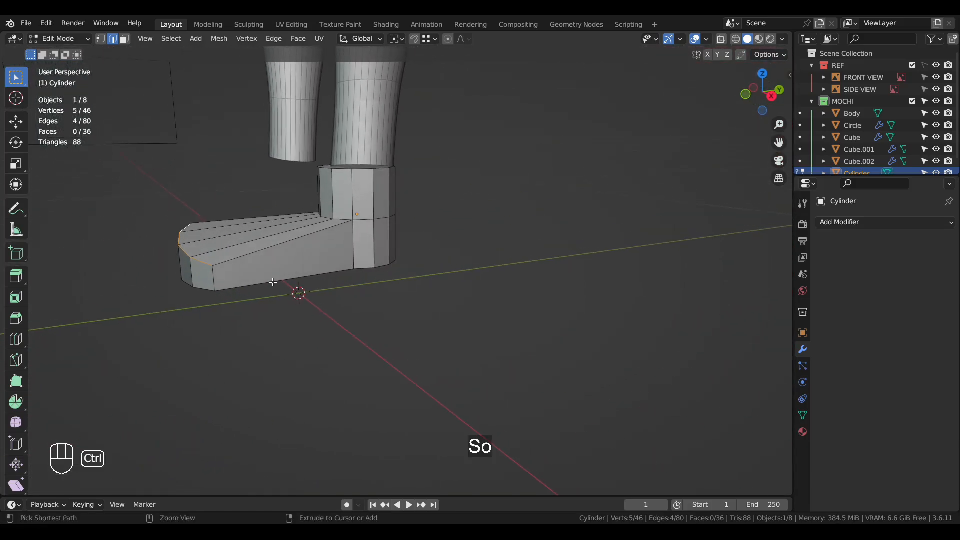
right_click(264, 271)
left_click(482, 334)
middle_click_drag(482, 334, 408, 272)
Raise the front edges where the foot meets the ankle along Z
key("1")
key("2")
left_click(334, 247)
middle_click_drag(334, 247, 350, 251)
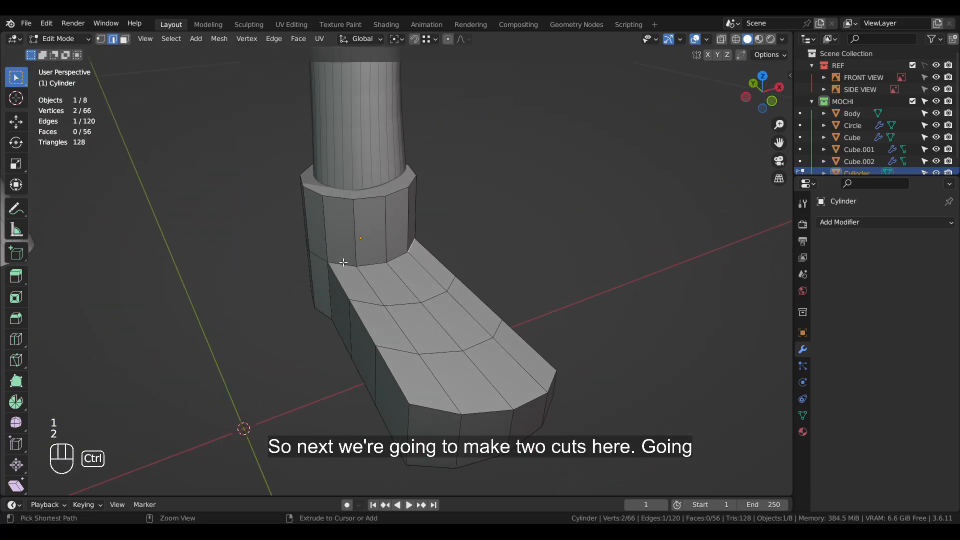
left_click(350, 250, "ctrl")
key("g")
key("z")
left_click(351, 251)
left_click(535, 350)
Add a lengthwise loop cut for a fifth toe segment and smooth it and the neighbouring edge loop with Set Flow
middle_click_drag(665, 353, 705, 336)
key("ctrl+r")
left_click(405, 283)
right_click(405, 282)
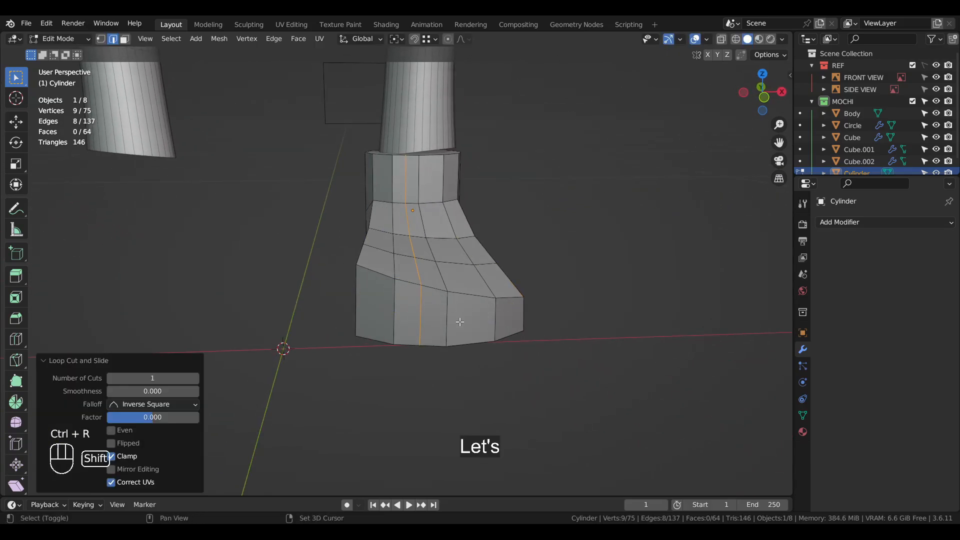
left_click(460, 321, "alt+shift")
middle_click_drag(460, 322, 473, 328)
key("q")
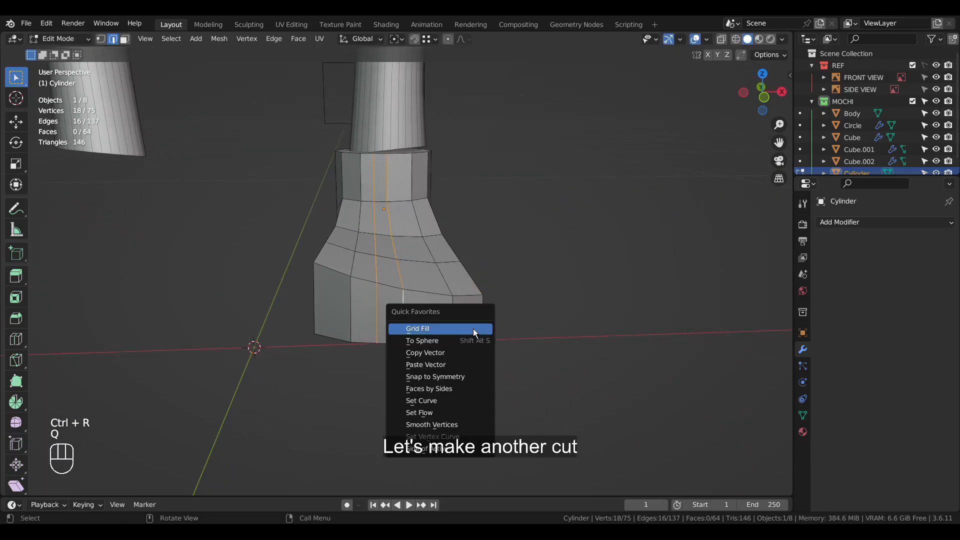
left_click(462, 411)
left_click(556, 379)
Move the inner vertical edge of the toe end outward along X to widen the big-toe segment
key("2")
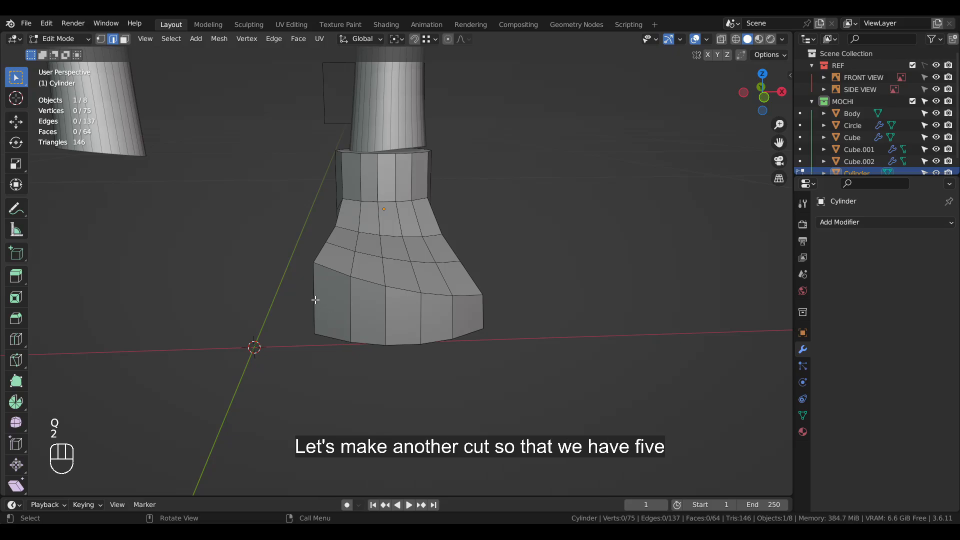
left_click(315, 300)
key("g")
key("x")
left_click(300, 296)
Add a level 1 Subdivision modifier to the foot in Object Mode
key("3")
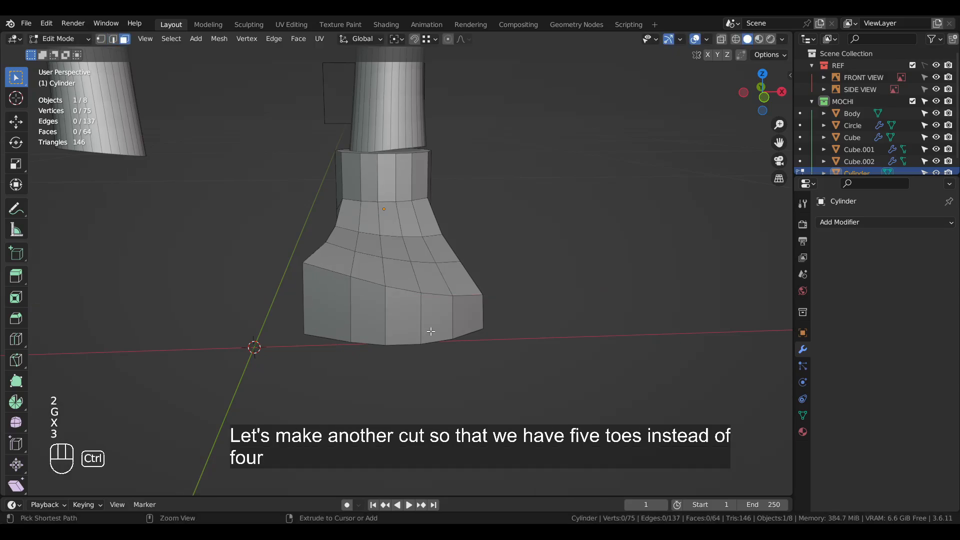
left_click(470, 315, "ctrl")
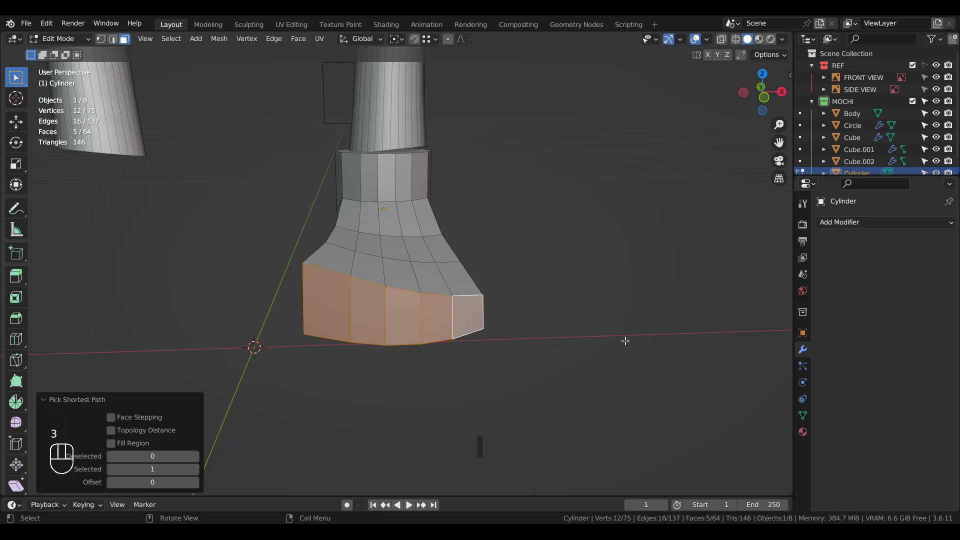
key("ctrl+Tab")
middle_click_drag(586, 310, 583, 302)
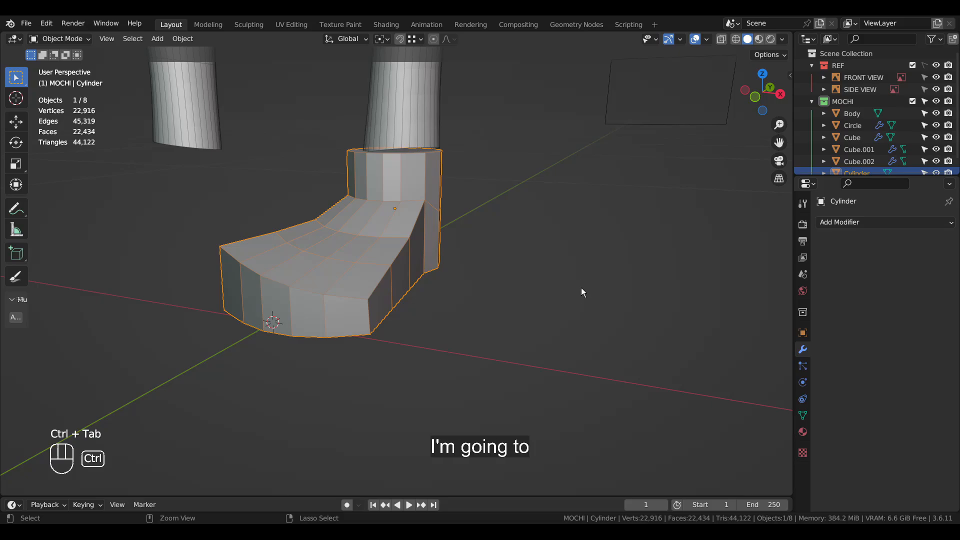
key("ctrl+1")
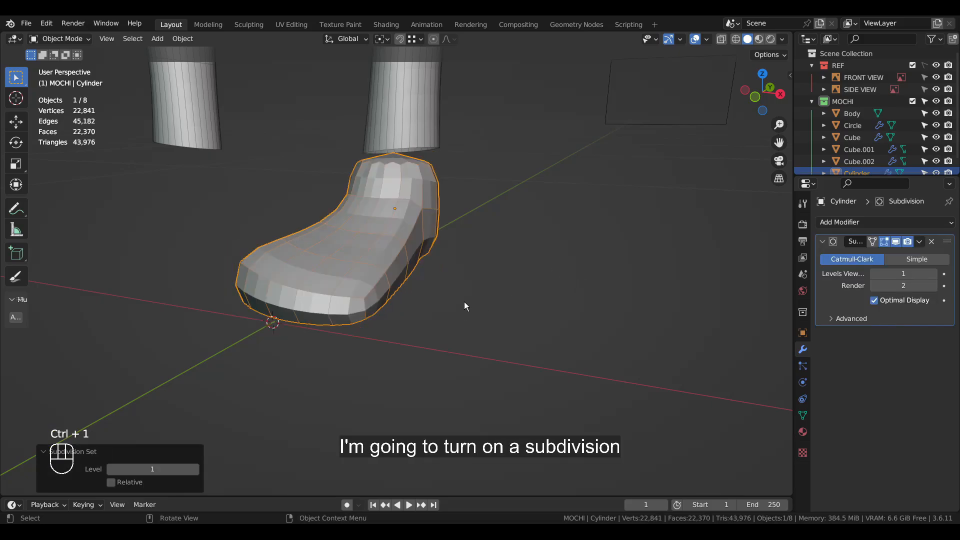
Delete the cap face on top of the ankle
key("Tab")
middle_click_drag(521, 244, 507, 280)
key("3")
left_click(382, 166)
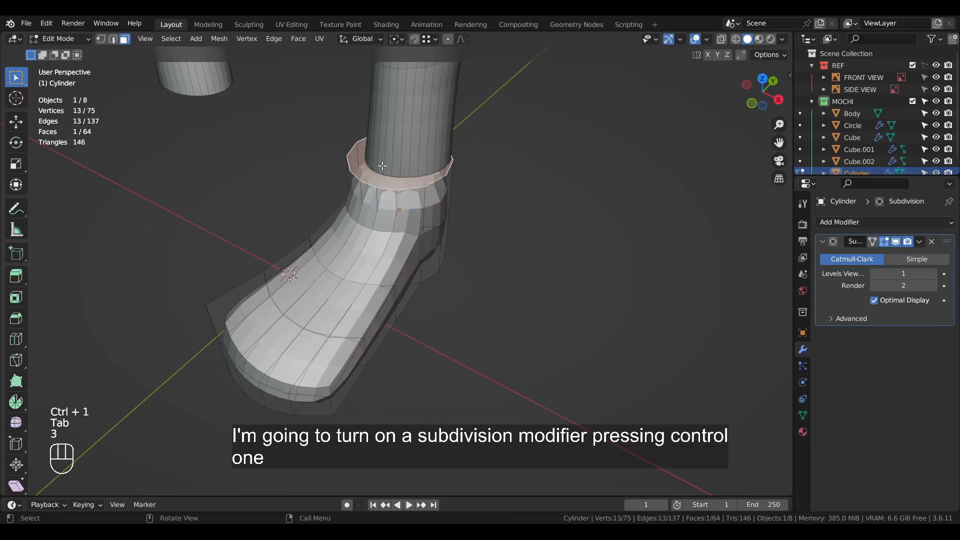
key("x")
left_click(360, 191)
left_click_drag(482, 240, 553, 321)
middle_click_drag(553, 322, 489, 280)
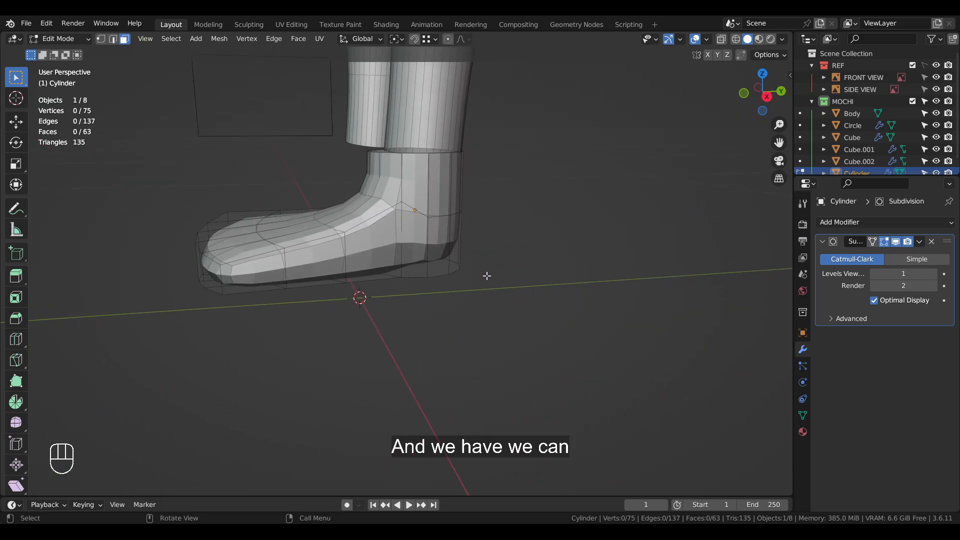
middle_click_drag(487, 276, 350, 280)
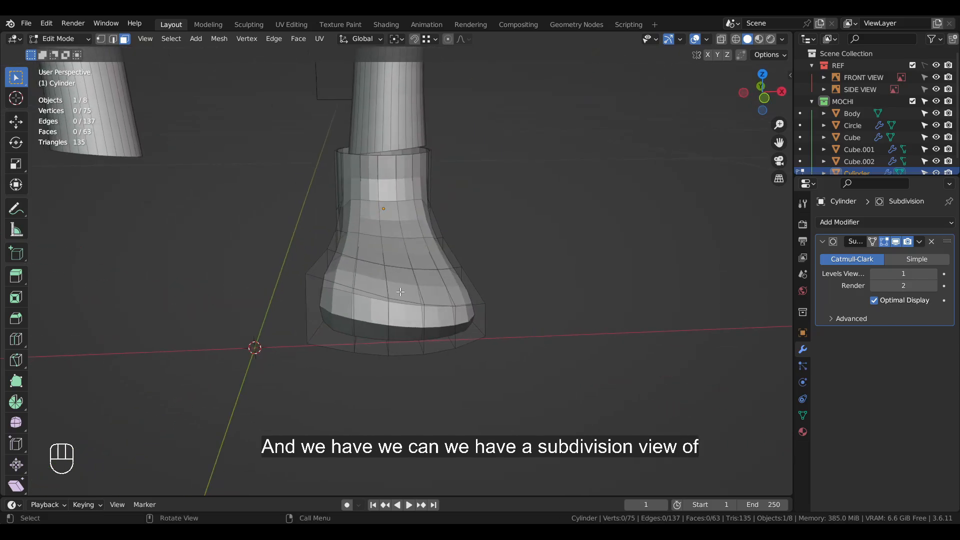
Inset the five front toe faces individually with a thickness of about 0.0638 m
left_click(327, 315)
left_click(473, 323, "ctrl")
middle_click_drag(528, 343, 532, 331)
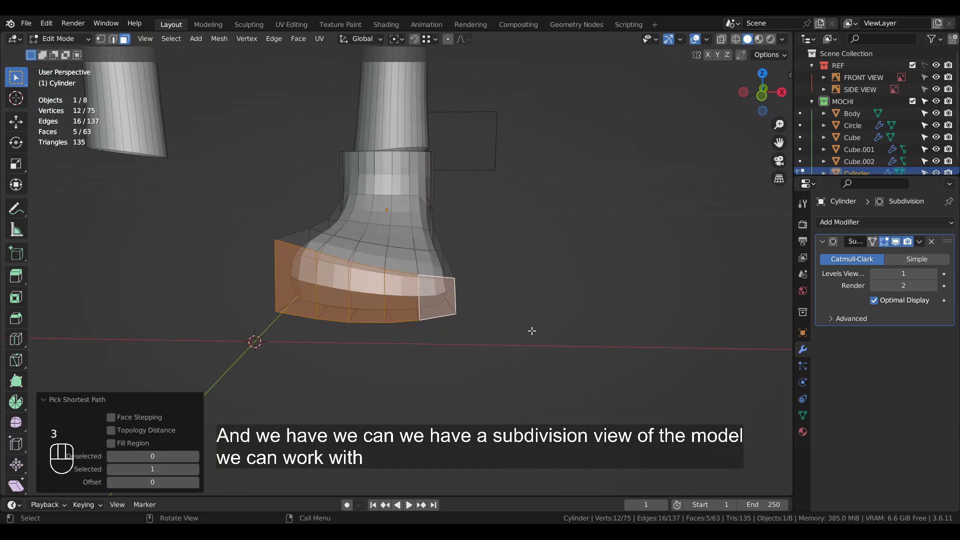
middle_click_drag(629, 349, 609, 349)
key("i")
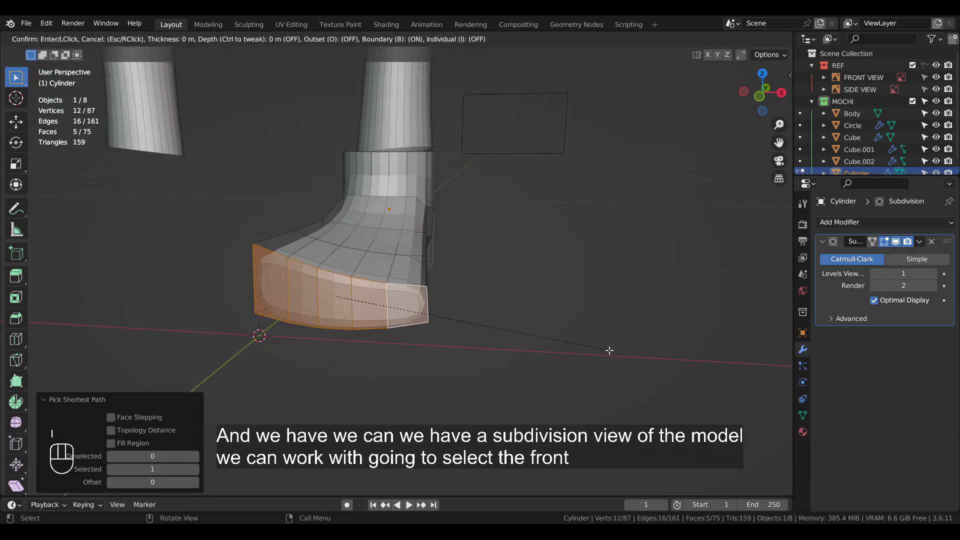
key("shift")
left_click(564, 336)
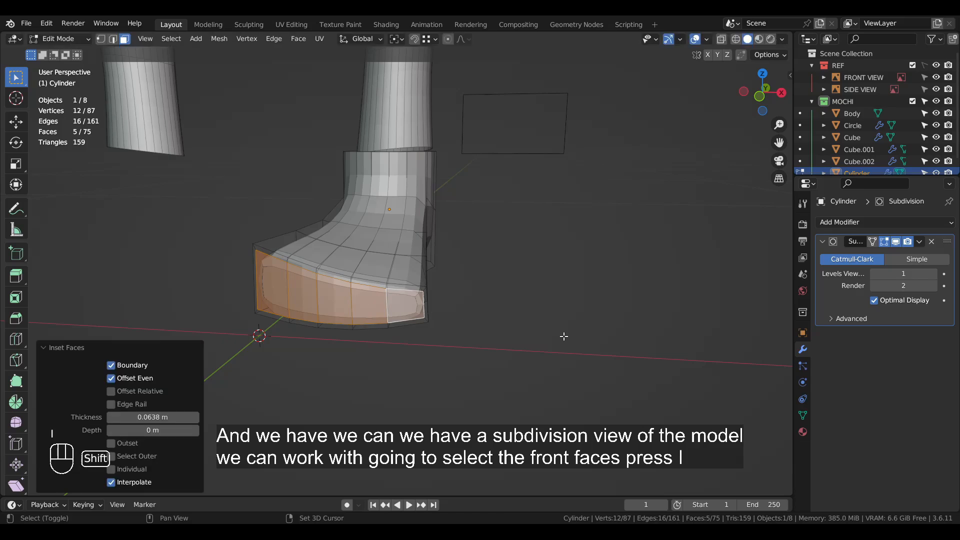
left_click(111, 469)
Scale the five inset toe faces to 0.867 along Z and shift them slightly along Z
middle_click_drag(566, 322, 671, 328)
key("s")
key("z")
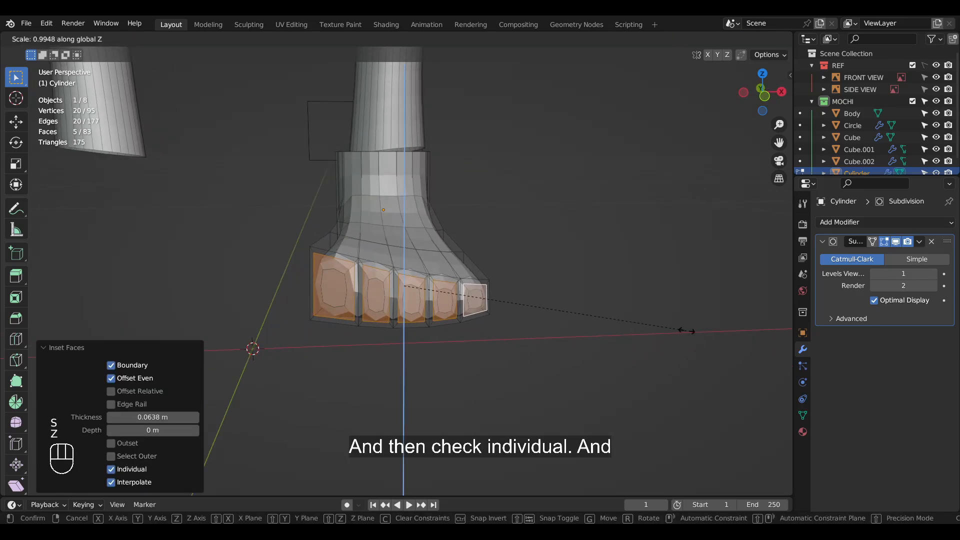
left_click(651, 326)
key("g")
key("z")
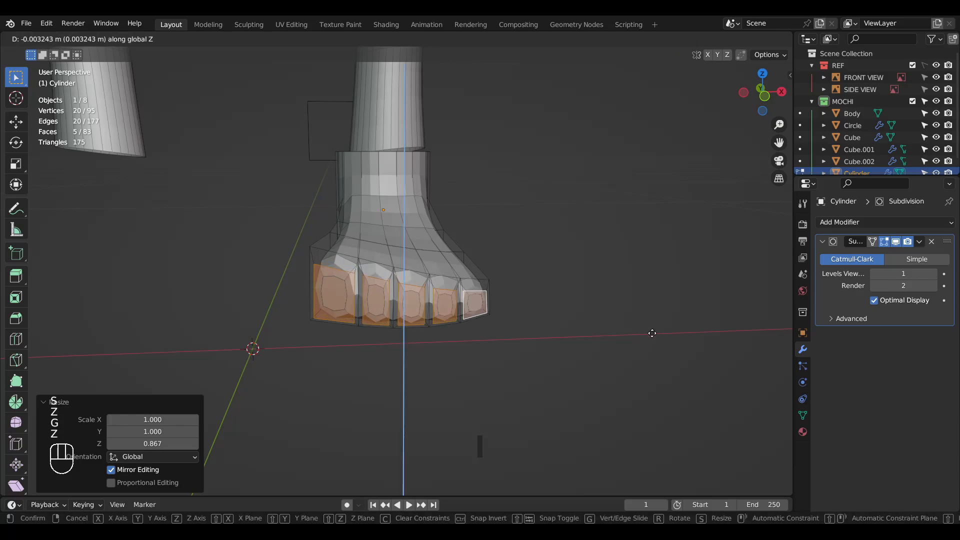
left_click(647, 329)
Delete the five inset toe faces and add a centred horizontal loop cut around the sides of the foot
middle_click_drag(647, 328, 327, 242)
key("x")
left_click(637, 353)
left_click(332, 235)
right_click(332, 235)
left_click(530, 345)
Add a centred horizontal loop cut across each of the four dividers between the toe holes
middle_click_drag(540, 350, 623, 355)
scroll(410, 358, "up", 2)
middle_click_drag(410, 358, 550, 340, "shift")
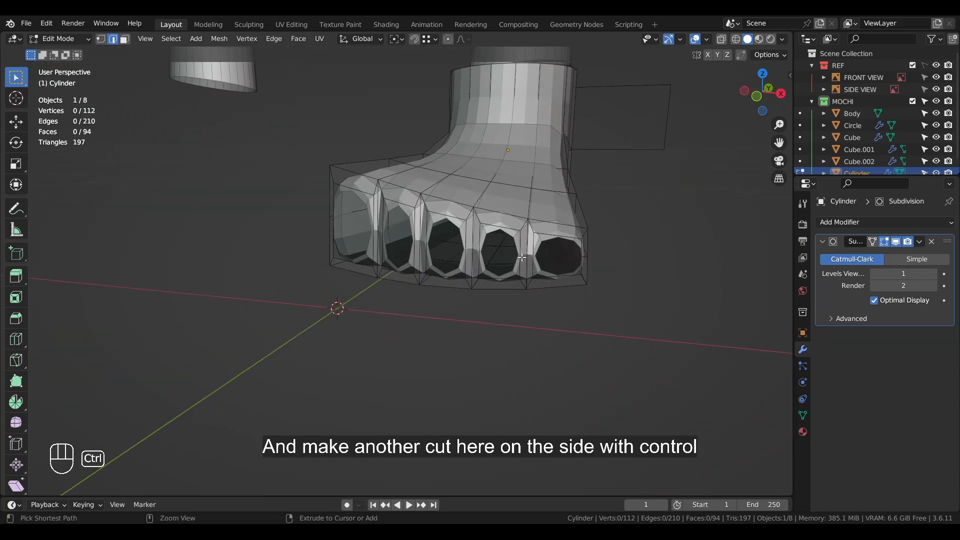
key("ctrl+r")
left_click(473, 250)
right_click(472, 250)
key("ctrl+r")
left_click(420, 241)
right_click(420, 241)
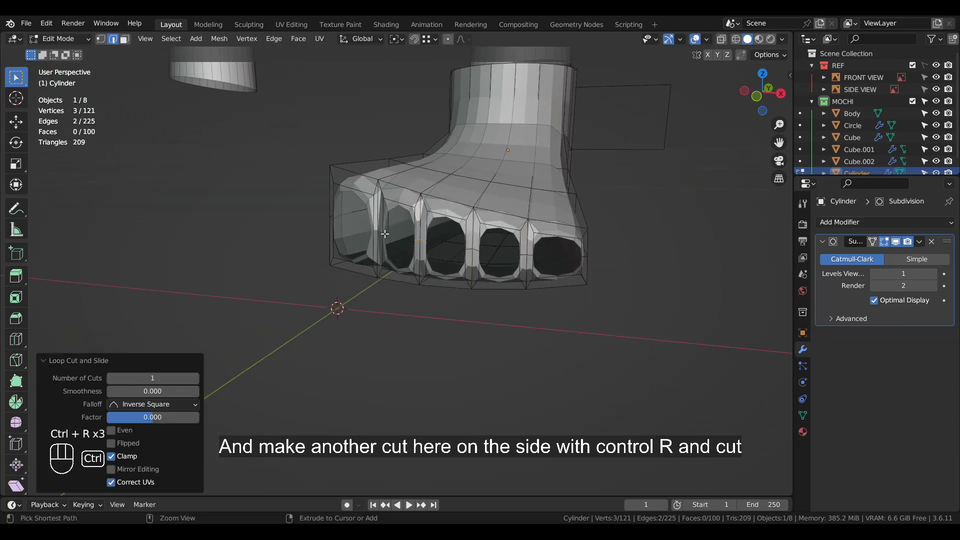
key("ctrl+r")
left_click(382, 232)
right_click(382, 231)
left_click(525, 375)
Scale the edge loop of the big-toe hole to 0.938 along Z
scroll(533, 380, "down", 2)
middle_click_drag(533, 380, 452, 226)
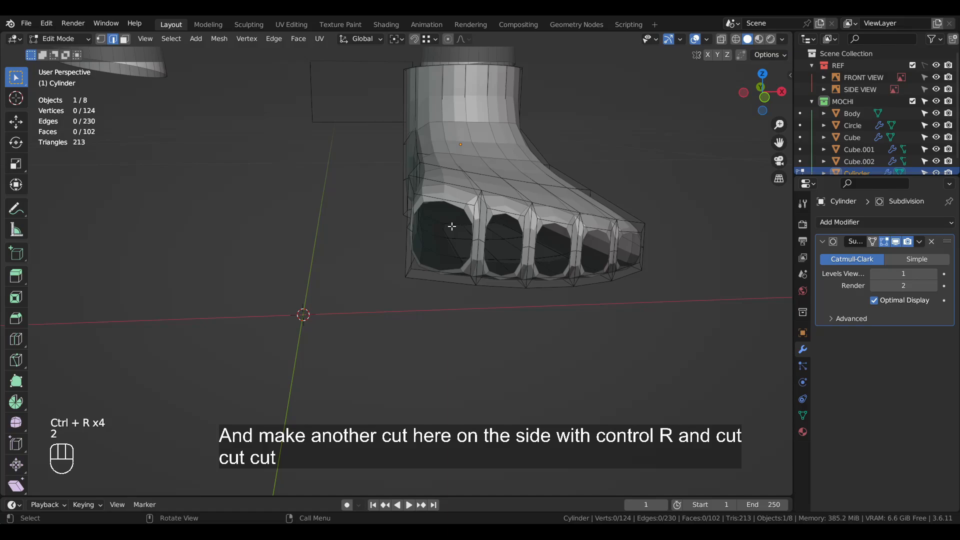
left_click(451, 199, "alt")
key("s")
key("z")
left_click(530, 294)
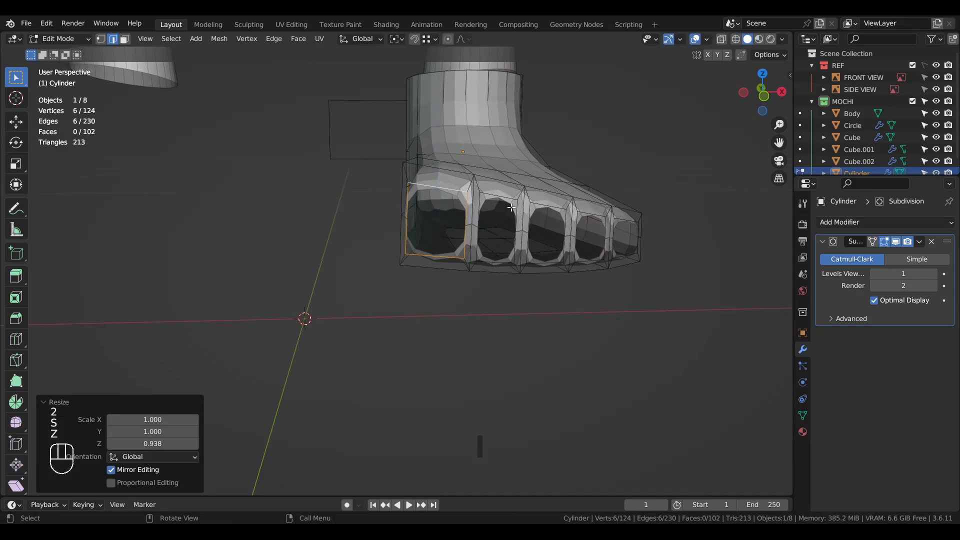
Scale the second toe hole's edge loop to 0.820 along Z, shift it along Z, and scale it again to 0.960
left_click(496, 195, "alt")
key("s")
key("z")
left_click(606, 306)
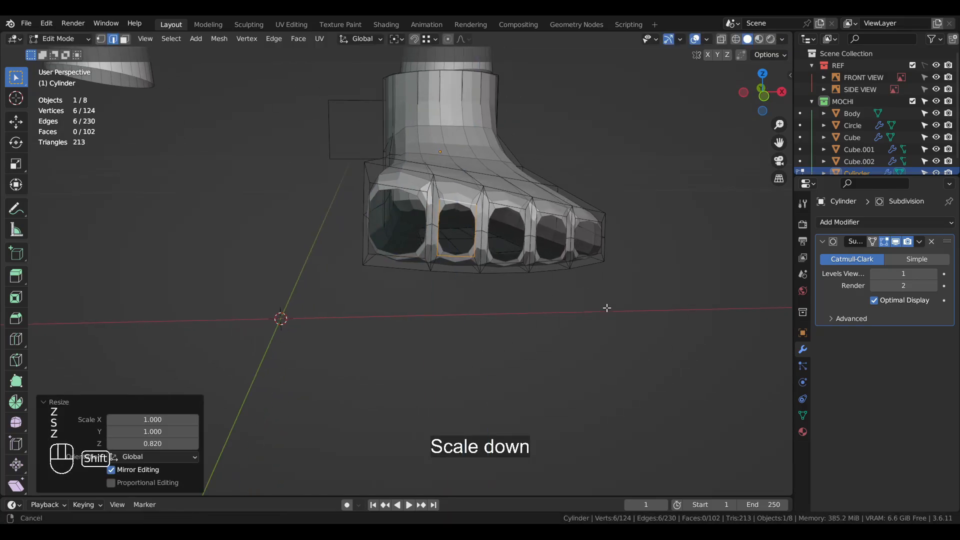
middle_click_drag(606, 307, 535, 306, "shift")
key("g")
key("z")
key("s")
key("z")
left_click(530, 308)
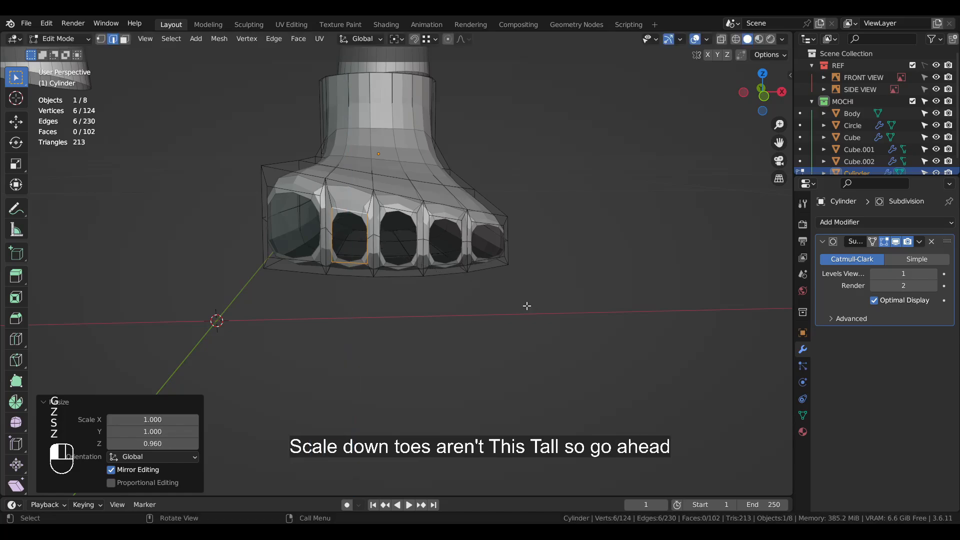
Sketch an annotation of the toe arch across the front of the foot in front view
key("KP_1")
scroll(335, 234, "up", 2)
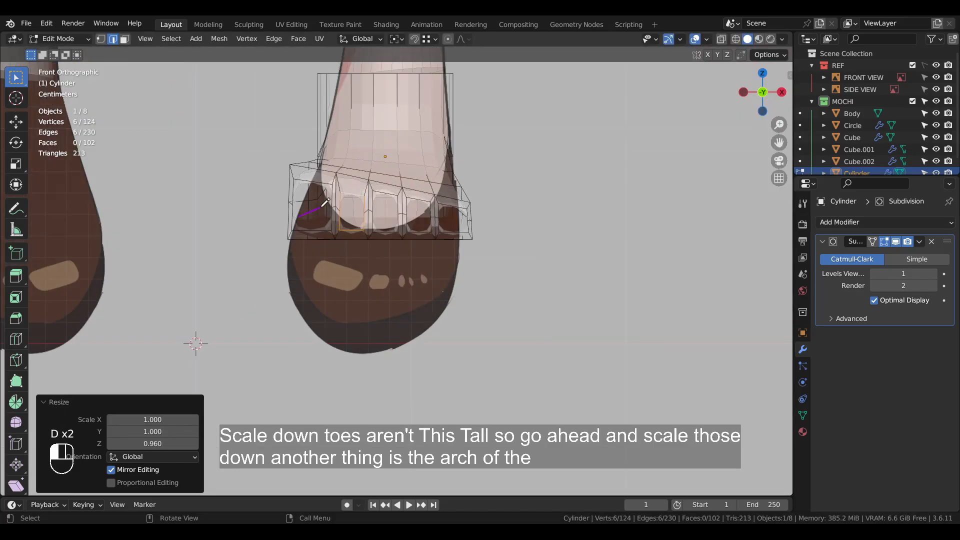
left_click_drag(446, 213, 464, 220)
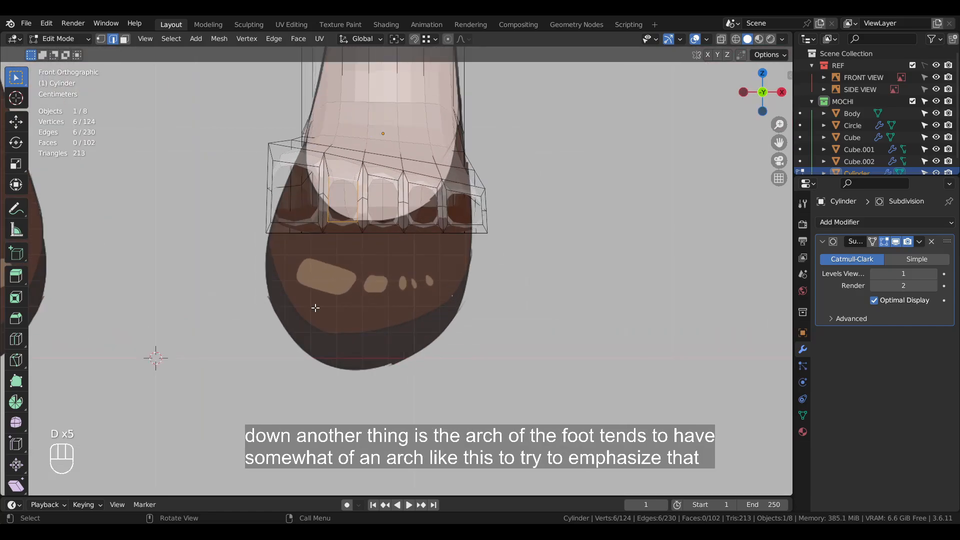
Enable proportional editing with Connected Only and lower the big-toe hole's edge loop by about 0.0034 m along Z
middle_click_drag(315, 306, 345, 335)
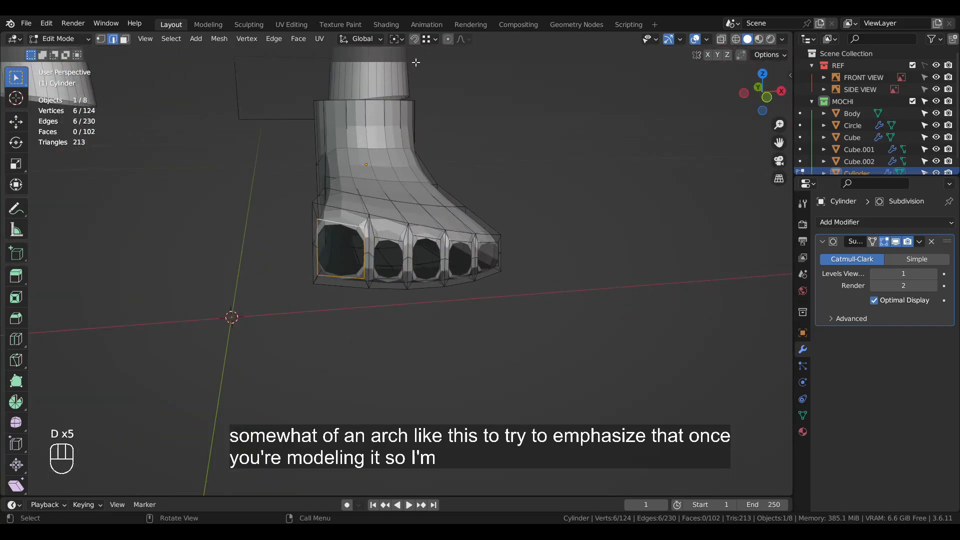
left_click(465, 39)
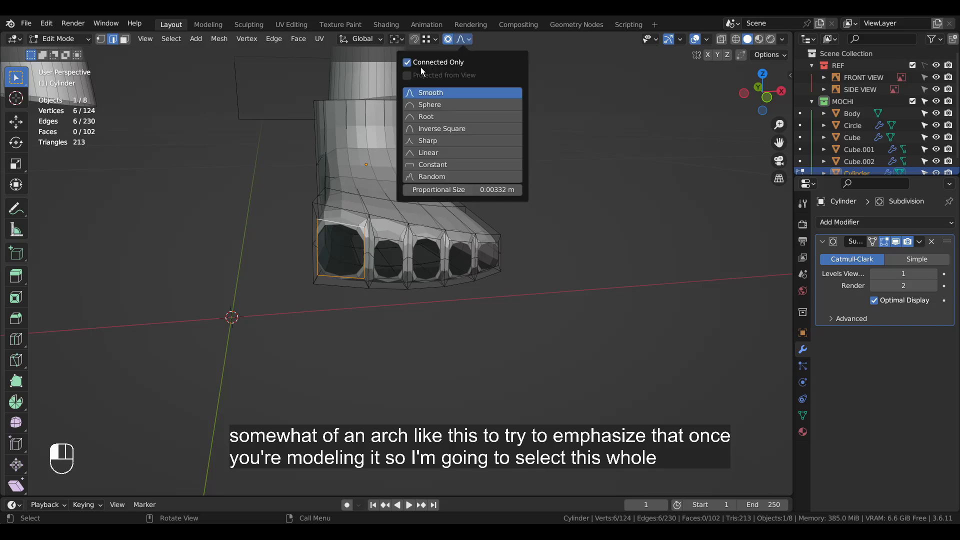
key("g")
key("z")
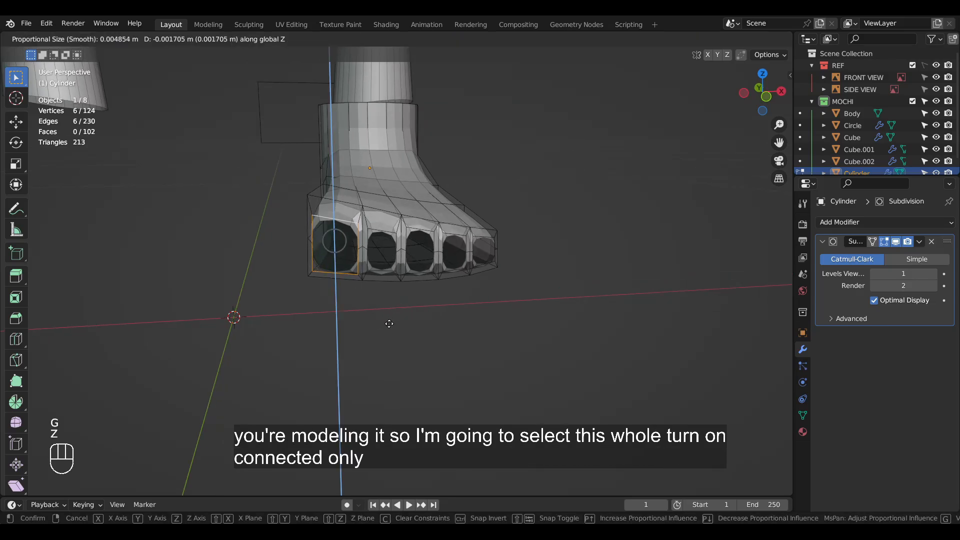
left_click(386, 328)
Rotate the big-toe hole's edge loop by -2.8° about Y with proportional editing
scroll(465, 370, "up", 3)
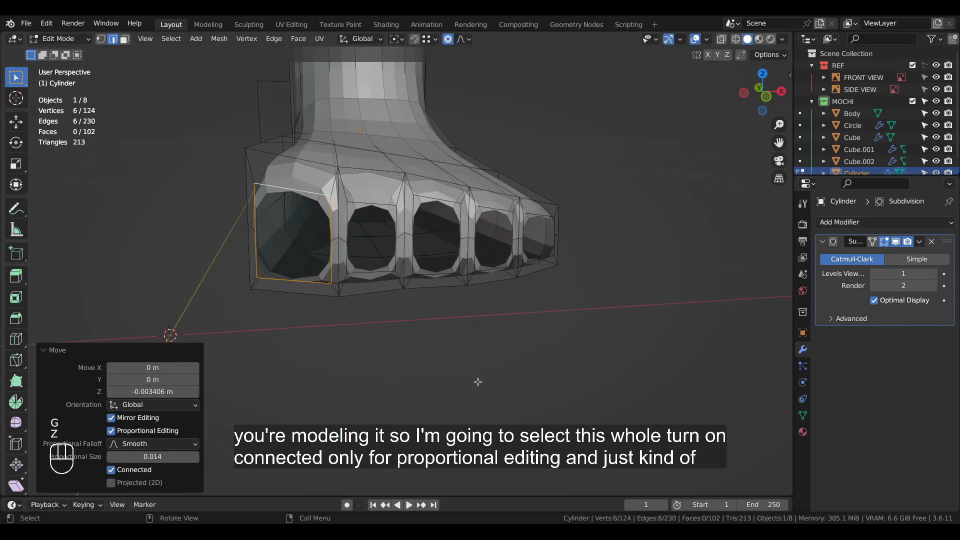
key("r")
key("y")
left_click(477, 356)
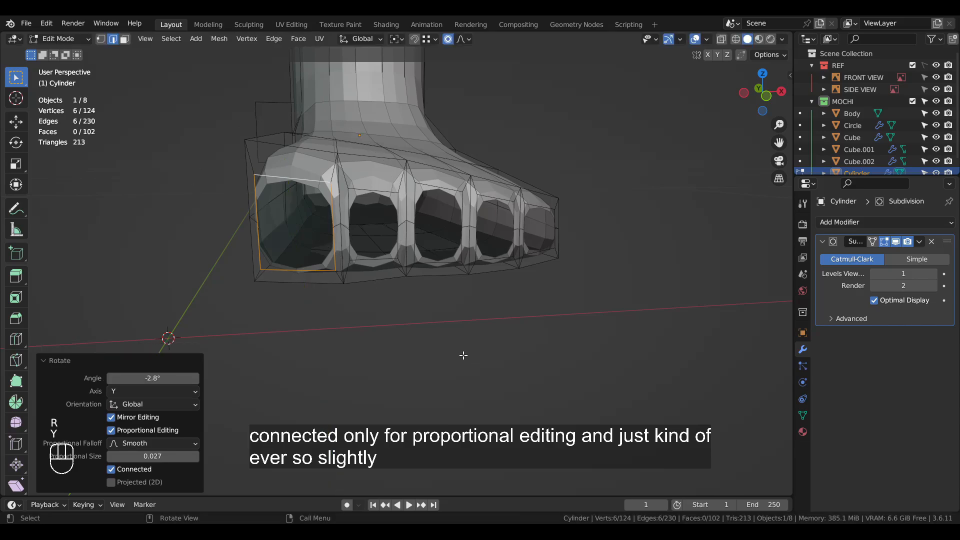
Lower the little-toe hole's edge loop along Z and rotate it 7.44° about Y in front view
key("KP_1")
left_click(474, 195, "alt")
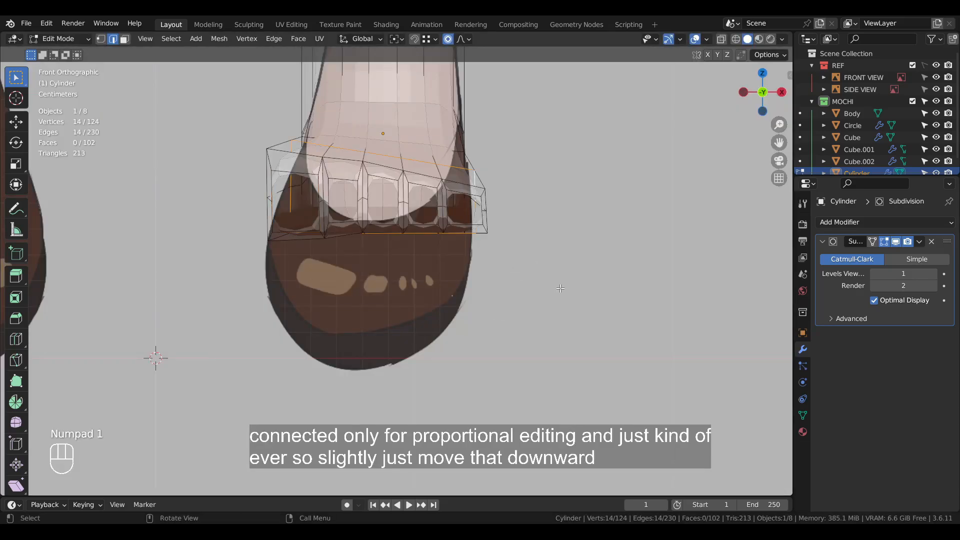
left_click(472, 192, "alt")
key("g")
key("z")
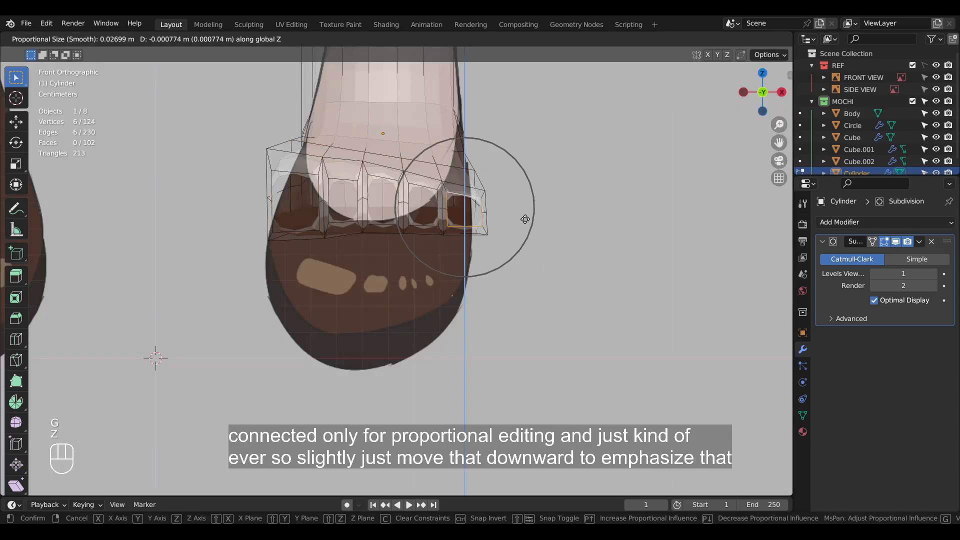
left_click(525, 228)
key("r")
key("y")
left_click(593, 263)
scroll(585, 311, "down", 3)
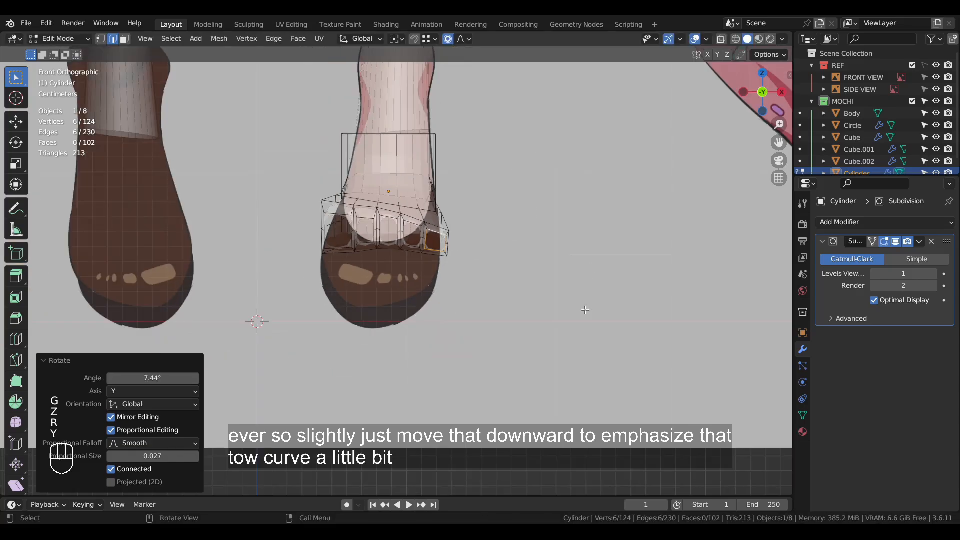
Scale the middle toe hole to 0.957 overall and 0.867 along Z, and adjust its height along Z
scroll(450, 291, "up", 3)
left_click(383, 172, "alt")
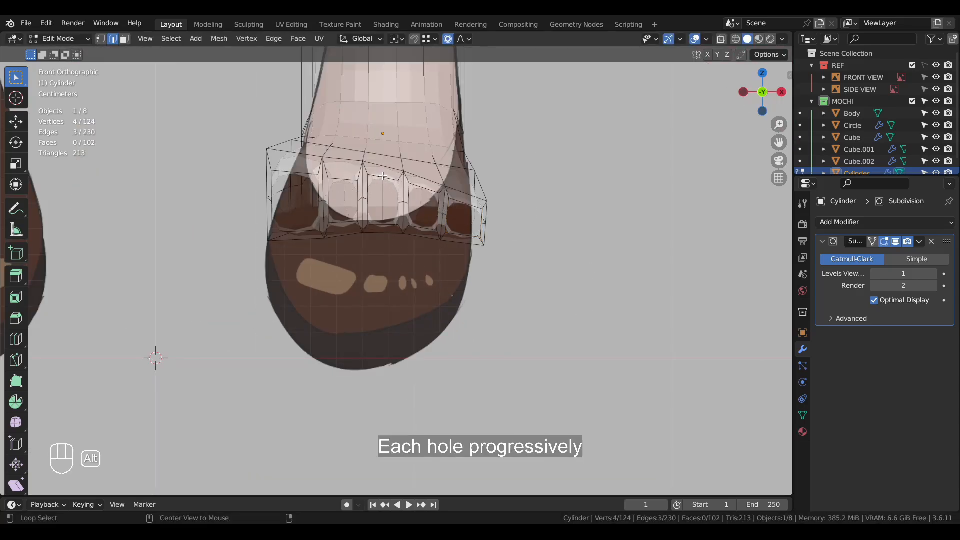
key("s")
left_click(486, 259)
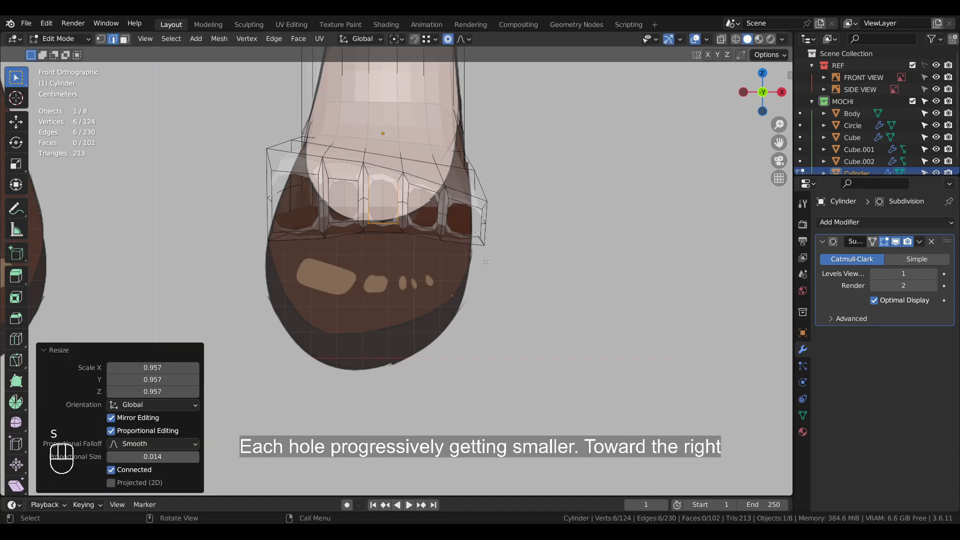
key("s")
key("z")
left_click(477, 250)
key("g")
key("z")
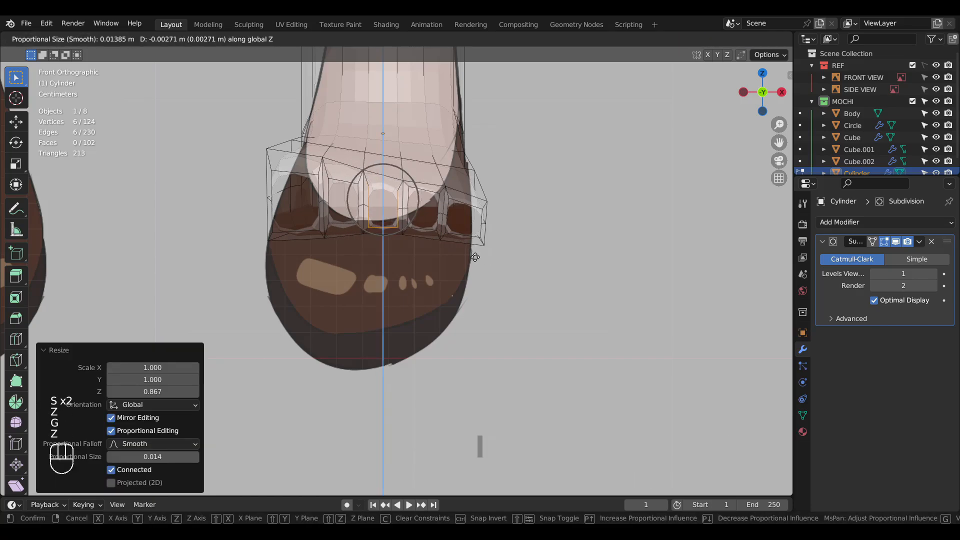
left_click(472, 251)
scroll(524, 318, "down", 3)
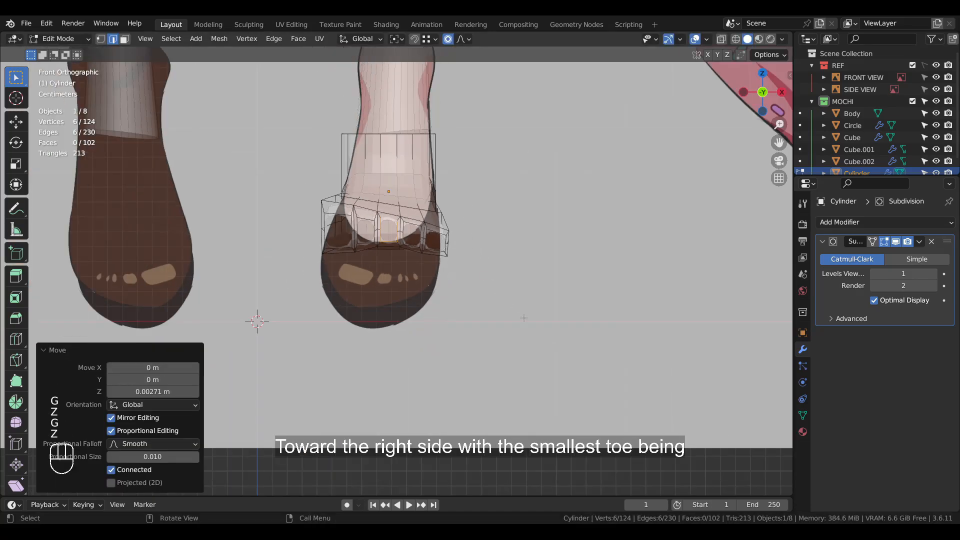
Scale down the edge loops of the fourth toe hole and the little-toe hole slightly
scroll(524, 318, "up", 2)
key("alt+a")
key("s")
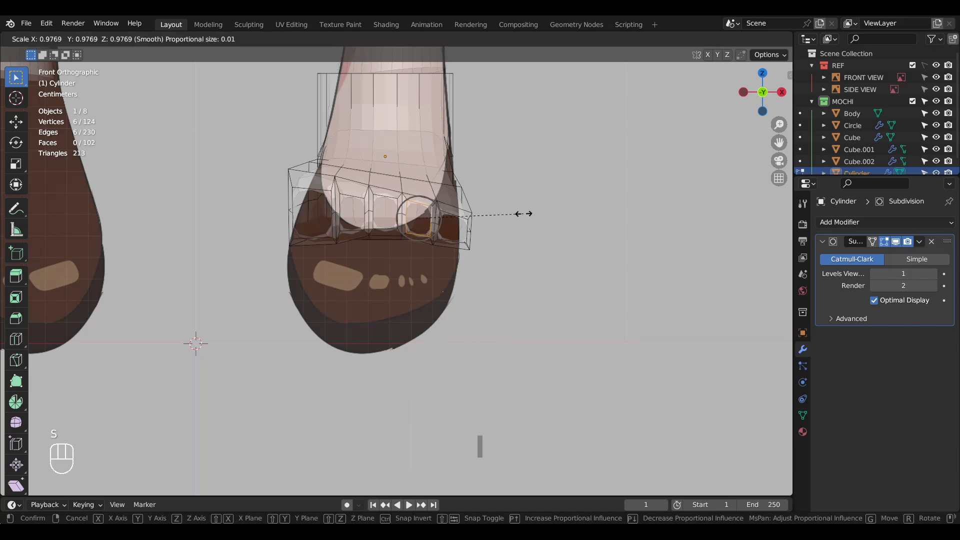
left_click(521, 213)
left_click(470, 223, "alt")
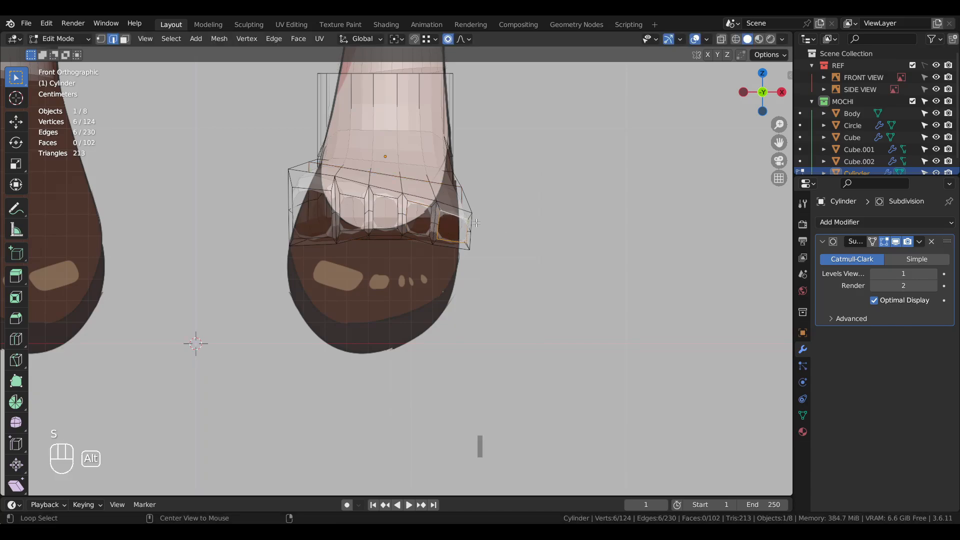
key("d")
key("s")
left_click(505, 225)
left_click(540, 316)
Shrink the middle toe hole's edge loop a little more and move it slightly along Z
scroll(540, 316, "down", 2)
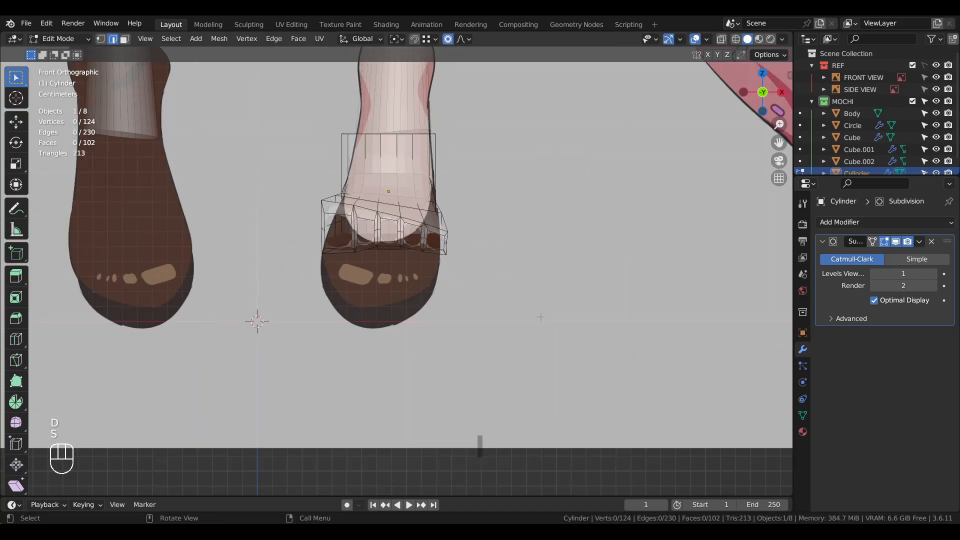
middle_click_drag(540, 316, 455, 225)
key("s")
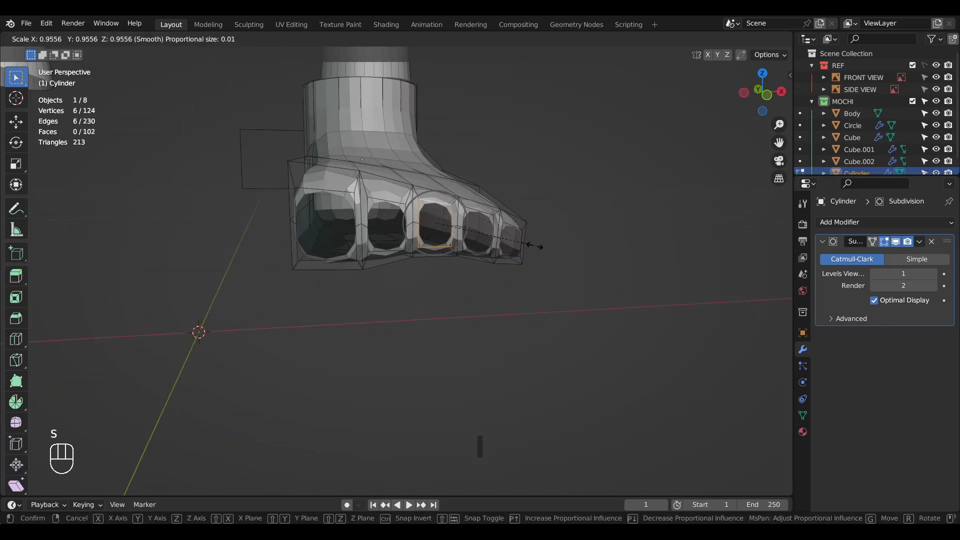
key("g")
key("z")
left_click(536, 249)
Shrink the fourth toe hole's edge loop a little more and clear the selection
left_click(484, 214, "alt")
key("s")
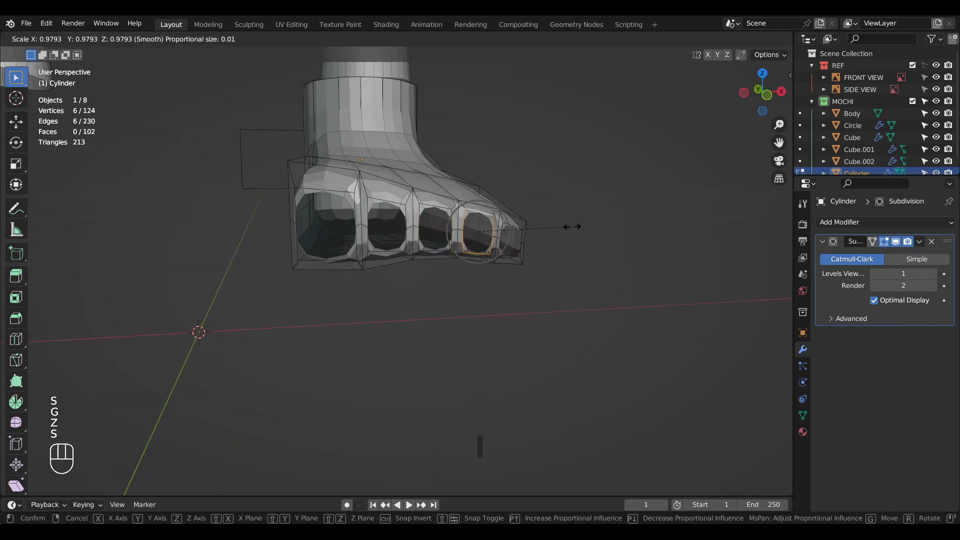
left_click(567, 227)
left_click(607, 332)
Move the big-toe hole's edge loop forward by about 0.0028 m along Y with proportional editing
scroll(607, 332, "down", 4)
middle_click_drag(607, 332, 393, 274)
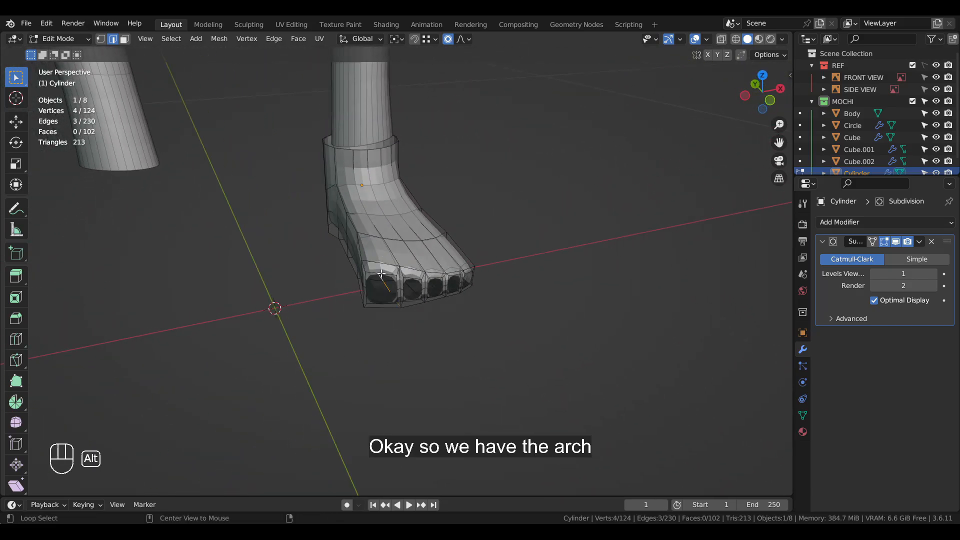
middle_click_drag(414, 309, 407, 308)
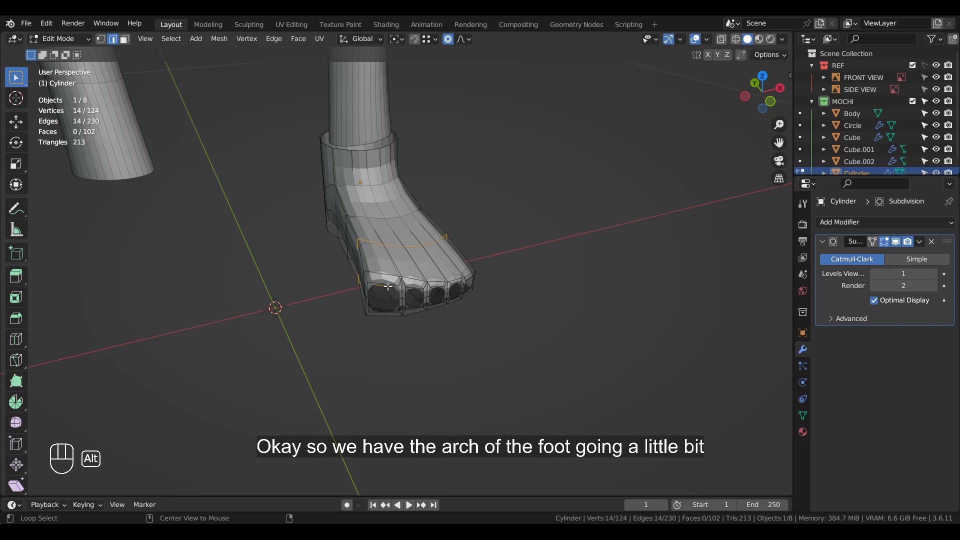
left_click(395, 310, "alt")
middle_click_drag(435, 362, 480, 373)
key("g")
key("y")
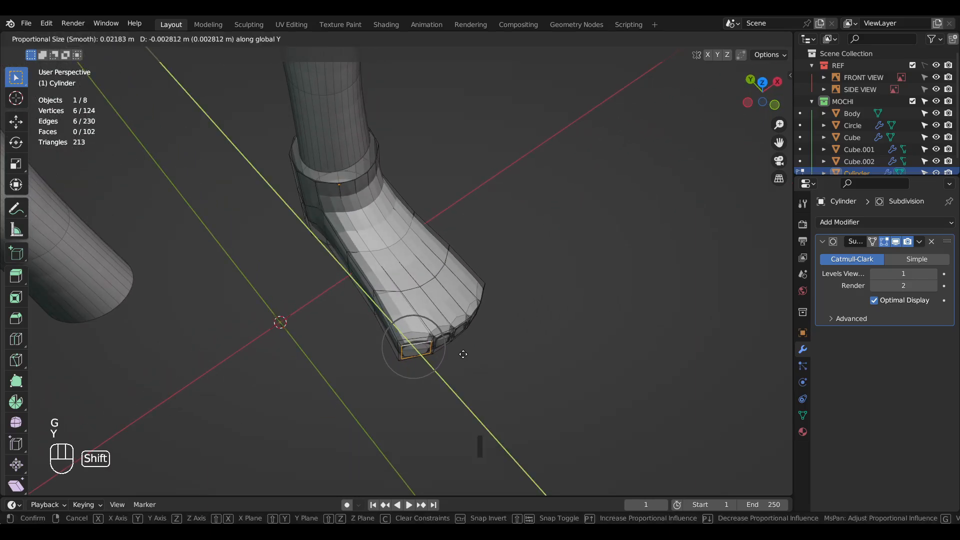
left_click(476, 446)
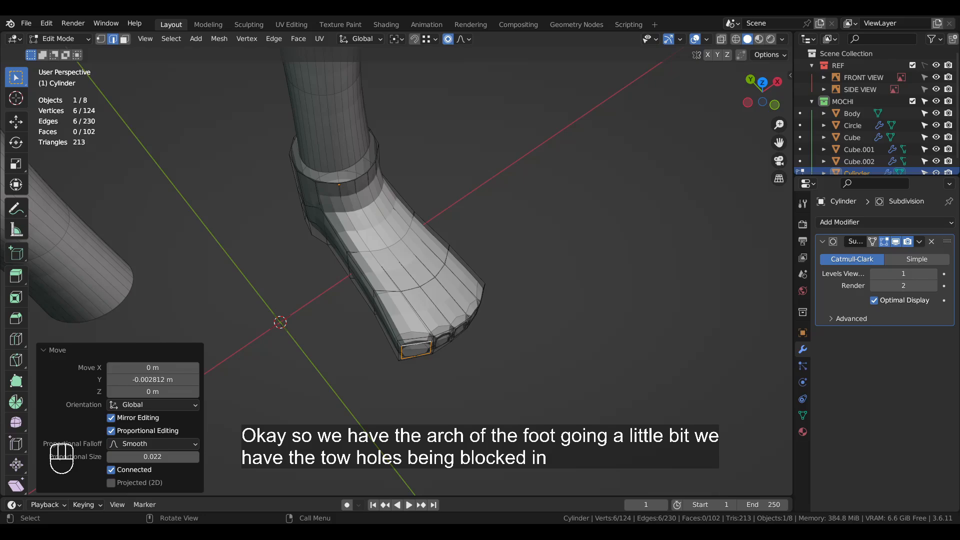
Select the whole foot mesh, stretch it taller along Z, and lower it slightly
middle_click_drag(476, 445, 436, 302)
key("KP_3")
key("a")
key("s")
key("z")
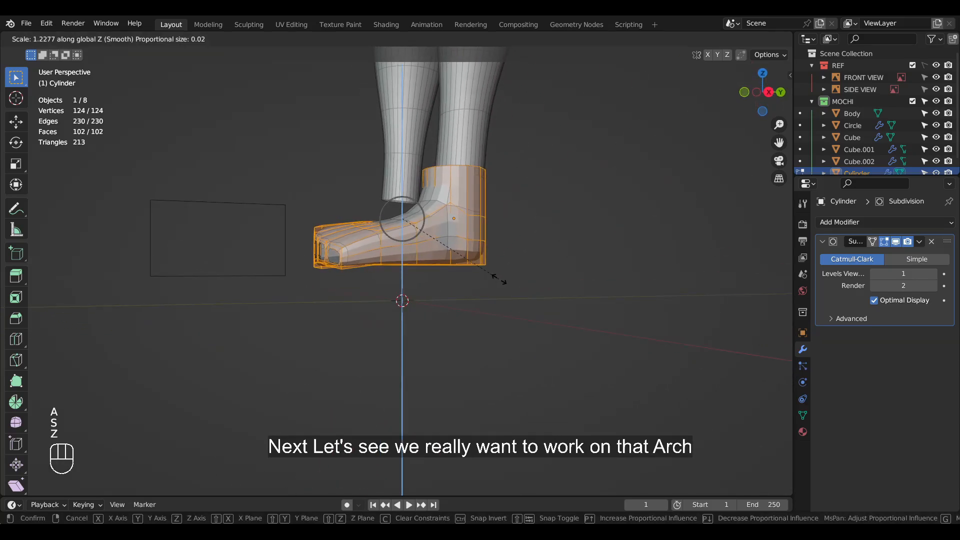
left_click(494, 277)
key("g")
key("z")
left_click(495, 287)
left_click(495, 287)
Switch the foot to Sculpt Mode and choose the Grab brush with a 143 px radius
mouse_move(496, 287)
middle_mouse_down()
mouse_move(448, 336)
mouse_move(447, 303)
mouse_move(465, 297)
middle_mouse_up()
key("ctrl+Tab")
left_click(465, 297)
scroll(359, 217, "up", 5)
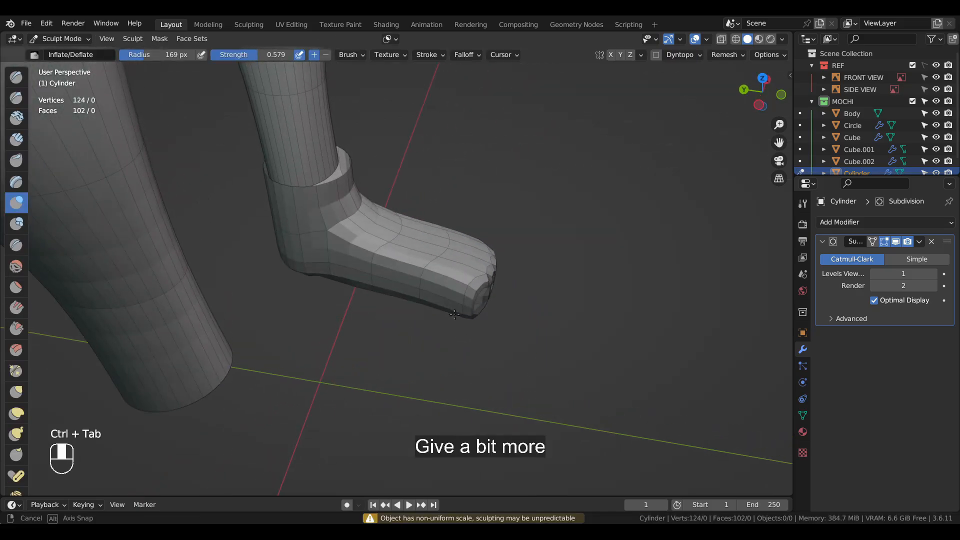
key("g")
key("f")
mouse_move(359, 217)
middle_mouse_down()
mouse_move(403, 193)
mouse_move(391, 180)
middle_mouse_up()
left_click(417, 208)
Reduce the Grab brush radius to 80 px and pull the two front ankle edges inward
key("f")
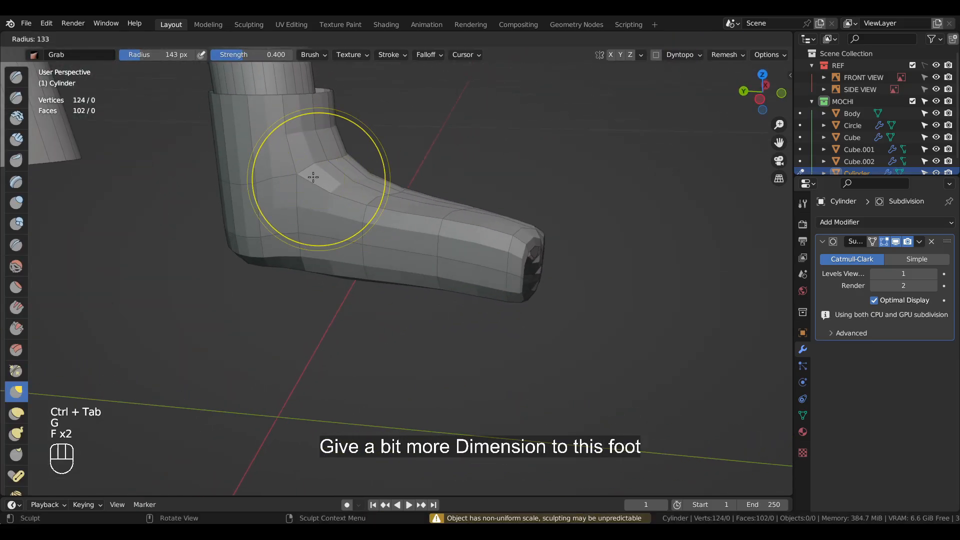
left_click(379, 180)
middle_click_drag(311, 164, 358, 154)
key("f")
left_click(339, 145)
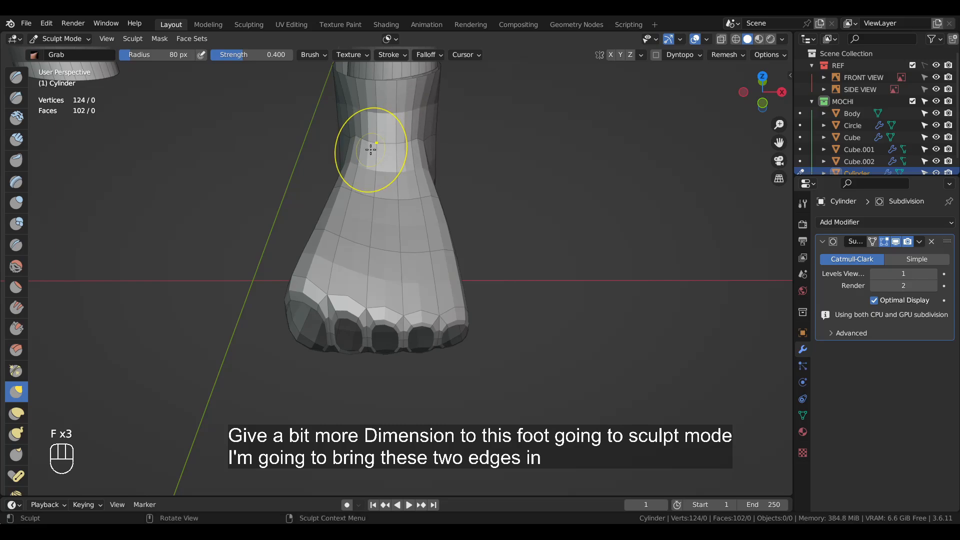
middle_click_drag(371, 150, 387, 145)
Enlarge the Grab brush radius to 149 px and refine the front and inner side of the ankle
key("f")
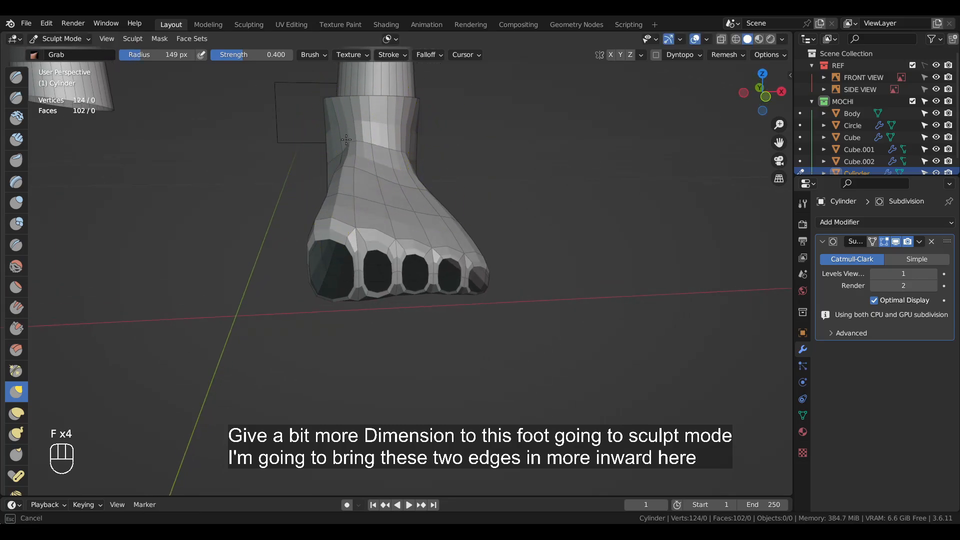
middle_click_drag(369, 144, 359, 168)
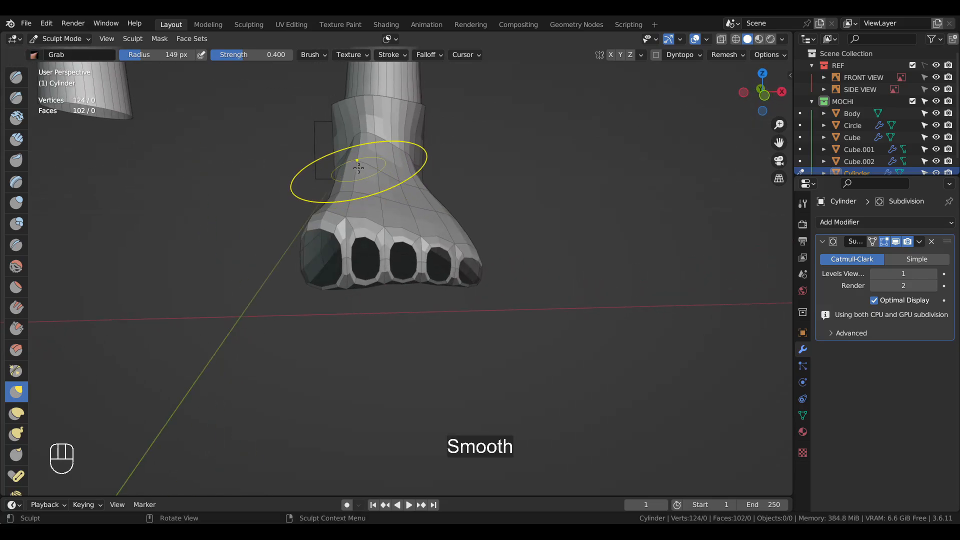
middle_click_drag(360, 131, 417, 165)
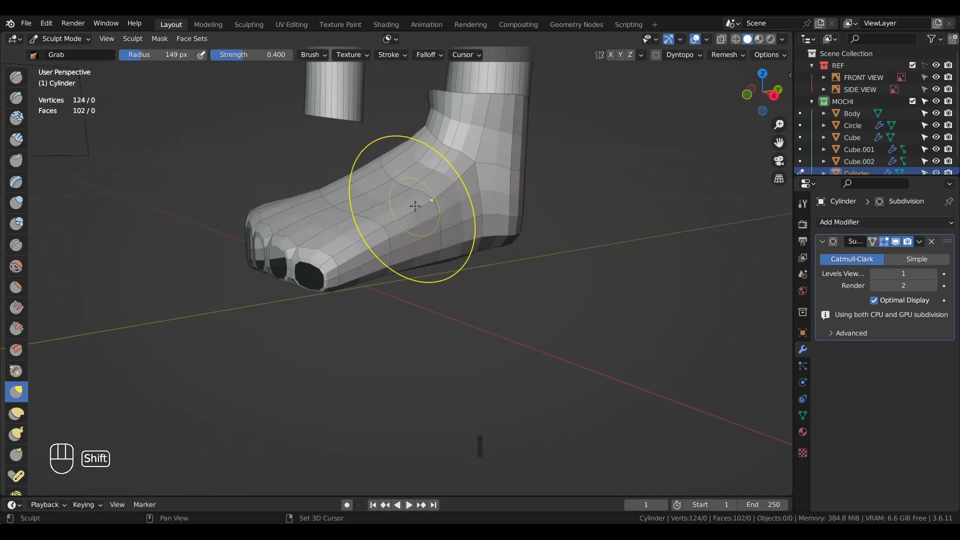
Annotate the dip below the inner ankle and the fat pad along the sole's inner edge, and clear the annotations
mouse_move(415, 206)
middle_mouse_down()
mouse_move(350, 210)
mouse_move(547, 225)
mouse_move(435, 253)
mouse_move(436, 241)
middle_mouse_up()
mouse_move(481, 174)
left_mouse_down()
mouse_move(386, 241)
mouse_move(453, 223)
mouse_move(443, 228)
left_mouse_up()
left_click_drag(472, 183, 462, 231)
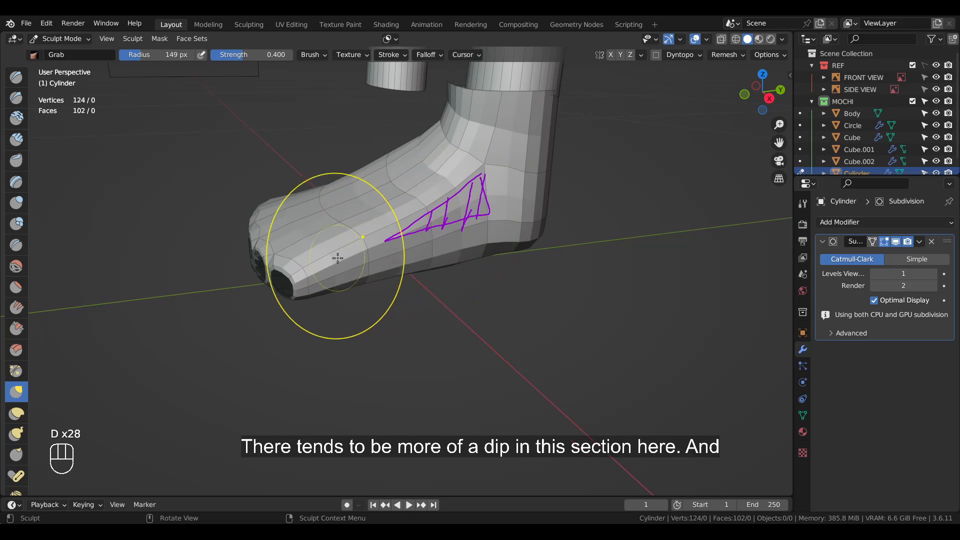
left_click_drag(336, 258, 433, 239)
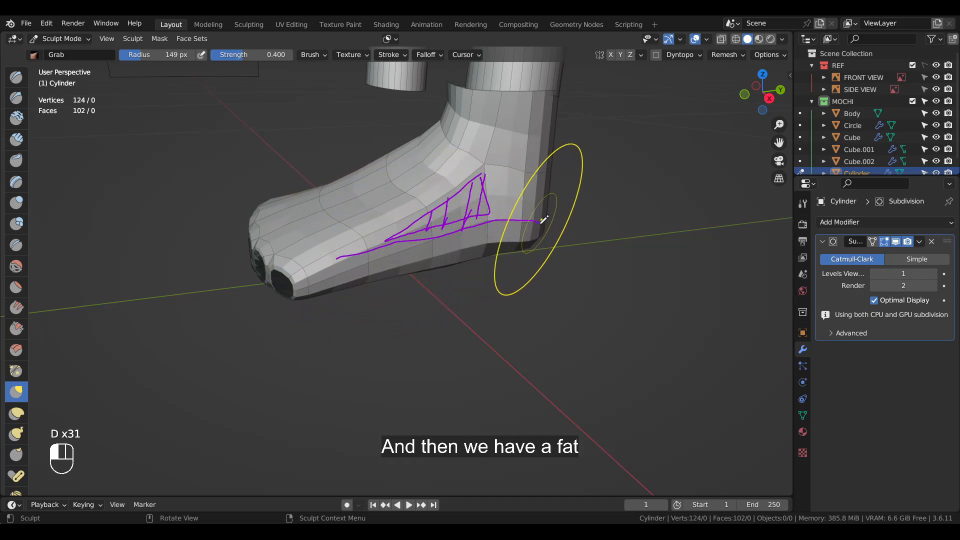
mouse_move(515, 248)
left_mouse_down()
mouse_move(333, 270)
mouse_move(379, 245)
left_mouse_up()
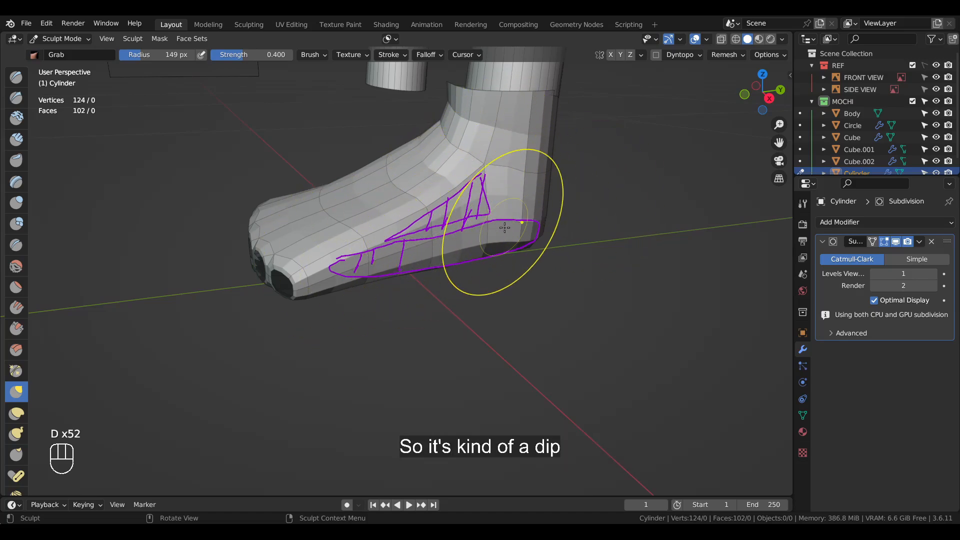
middle_click_drag(505, 228, 397, 268)
middle_click_drag(439, 161, 361, 258)
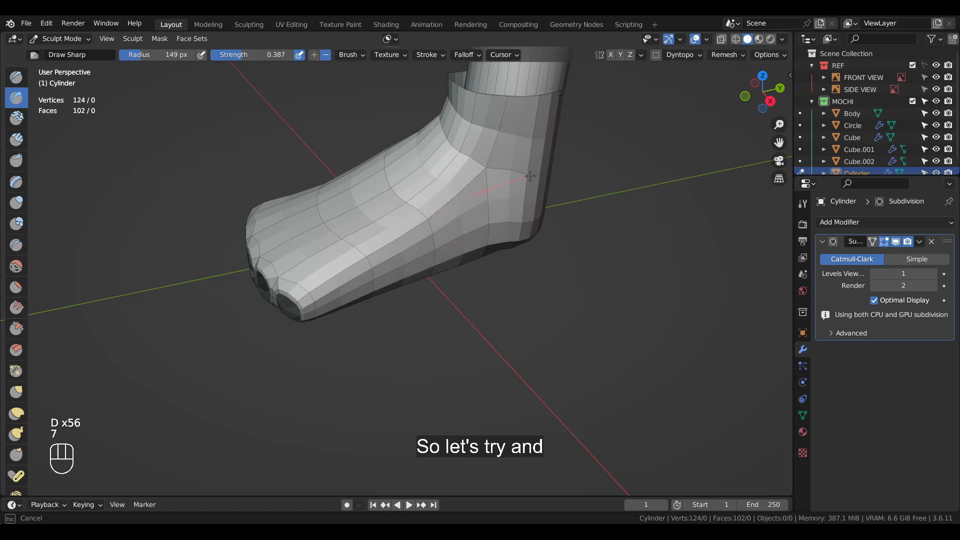
Build up the padding along the foot's inner lower edge with the Inflate/Deflate brush
mouse_move(530, 176)
middle_mouse_down()
mouse_move(475, 182)
mouse_move(428, 247)
middle_mouse_up()
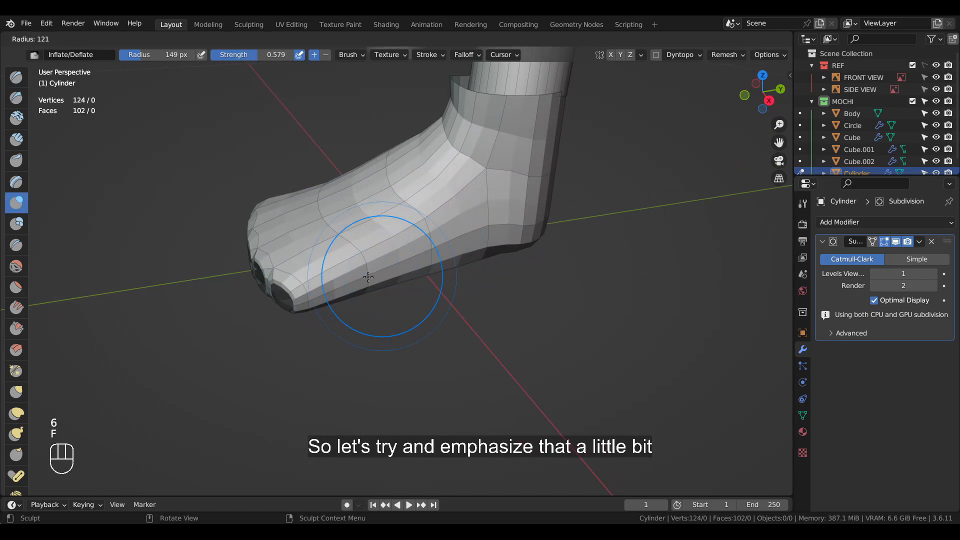
left_click_drag(493, 248, 458, 254)
scroll(458, 254, "down", 1)
mouse_move(458, 254)
middle_mouse_down()
mouse_move(541, 297)
mouse_move(439, 208)
middle_mouse_up()
scroll(541, 297, "up", 2)
Switch back to the Grab brush at a 117 px radius and adjust the inner ankle
key("g")
key("f")
left_click(368, 188)
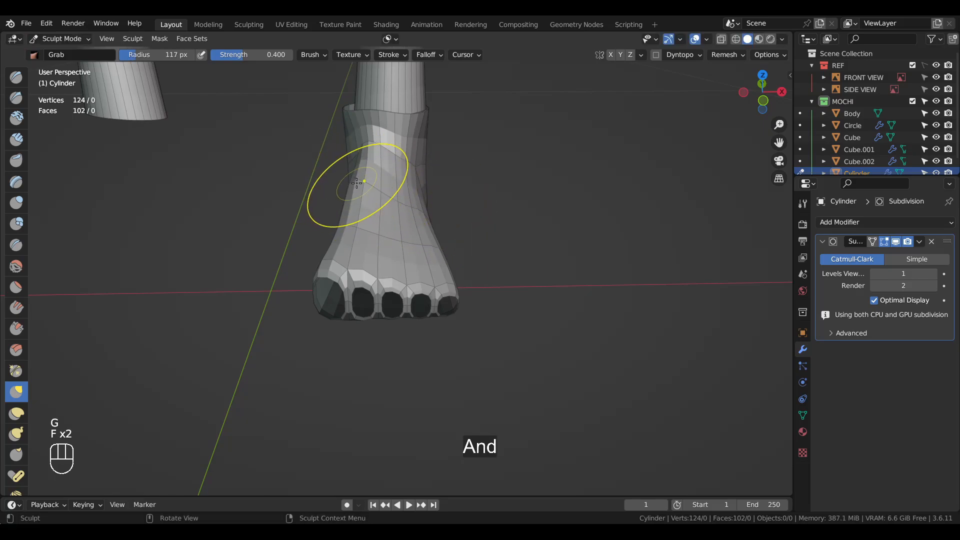
Set the Grab brush radius to 183 px and reshape the sides of the foot
scroll(369, 196, "down", 4)
middle_click_drag(375, 196, 489, 197)
scroll(489, 197, "up", 5)
mouse_move(407, 222)
middle_mouse_down()
mouse_move(439, 190)
mouse_move(398, 232)
middle_mouse_up()
key("f")
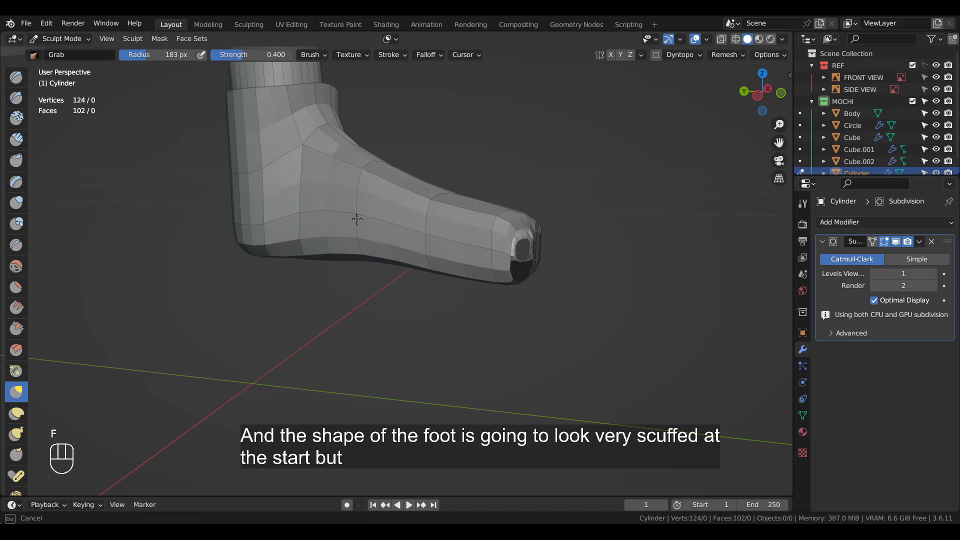
mouse_move(357, 214)
middle_mouse_down()
mouse_move(278, 213)
mouse_move(315, 220)
middle_mouse_up()
middle_click_drag(377, 231, 415, 237)
scroll(358, 250, "up", 1)
mouse_move(359, 250)
middle_mouse_down()
mouse_move(349, 239)
mouse_move(359, 231)
mouse_move(303, 135)
mouse_move(377, 306)
mouse_move(311, 290)
mouse_move(327, 214)
mouse_move(350, 250)
mouse_move(364, 343)
middle_mouse_up()
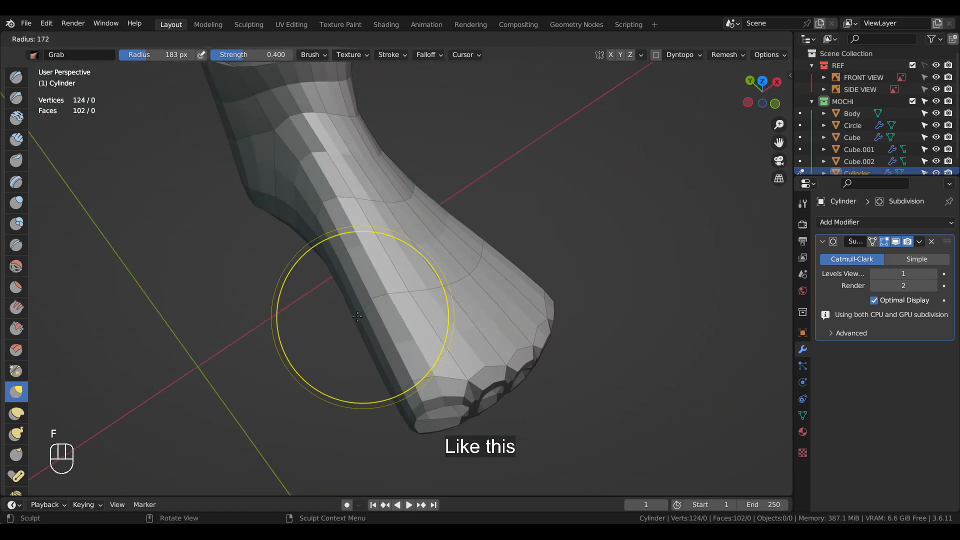
Reduce the Grab brush radius to 164 px and pull the inner side of the forefoot slightly outward
key("f")
mouse_move(361, 317)
left_mouse_down()
mouse_move(301, 333)
mouse_move(295, 385)
left_mouse_up()
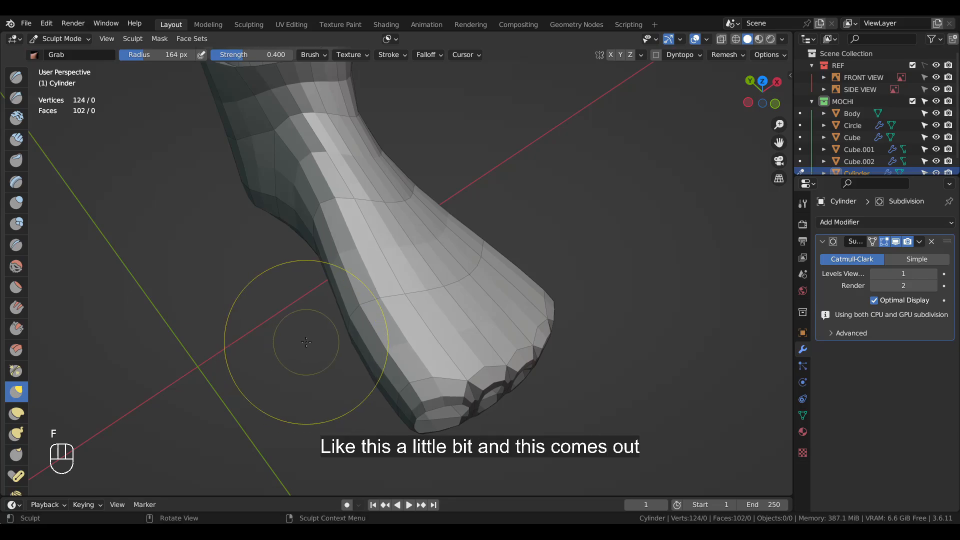
middle_click_drag(295, 385, 380, 310)
Mark the inward curve below the inner ankle with an annotation stroke and erase it
left_click_drag(320, 208, 338, 222)
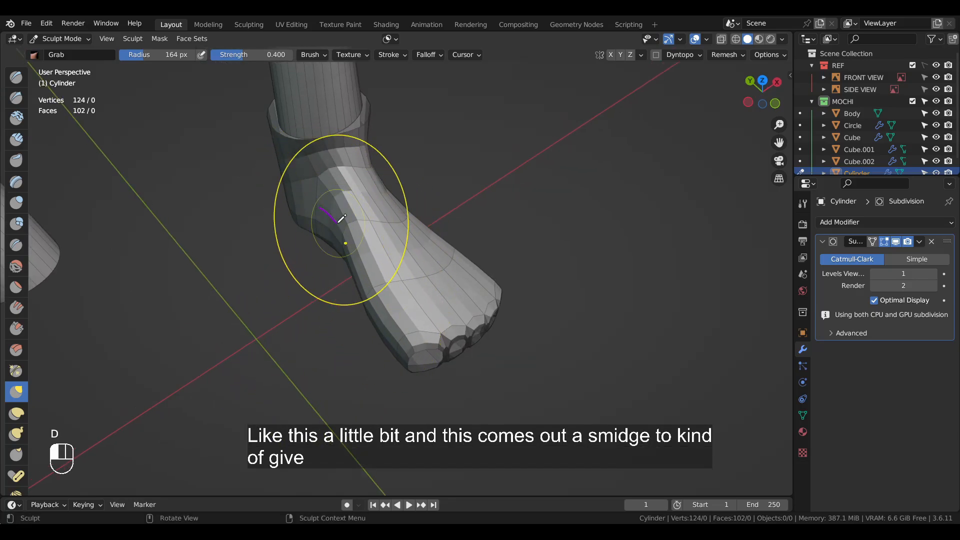
right_click_drag(310, 214, 292, 213)
In Edit Mode with the Subdivision modifier hidden in the viewport, add a centred vertical loop cut at the back of the heel
mouse_move(292, 212)
middle_mouse_down()
mouse_move(320, 165)
mouse_move(390, 244)
mouse_move(343, 182)
mouse_move(554, 264)
mouse_move(529, 214)
mouse_move(892, 258)
middle_mouse_up()
key("Tab")
left_click(895, 242)
middle_click_drag(647, 264, 384, 269)
key("ctrl+r")
left_click(395, 277)
right_click(396, 278)
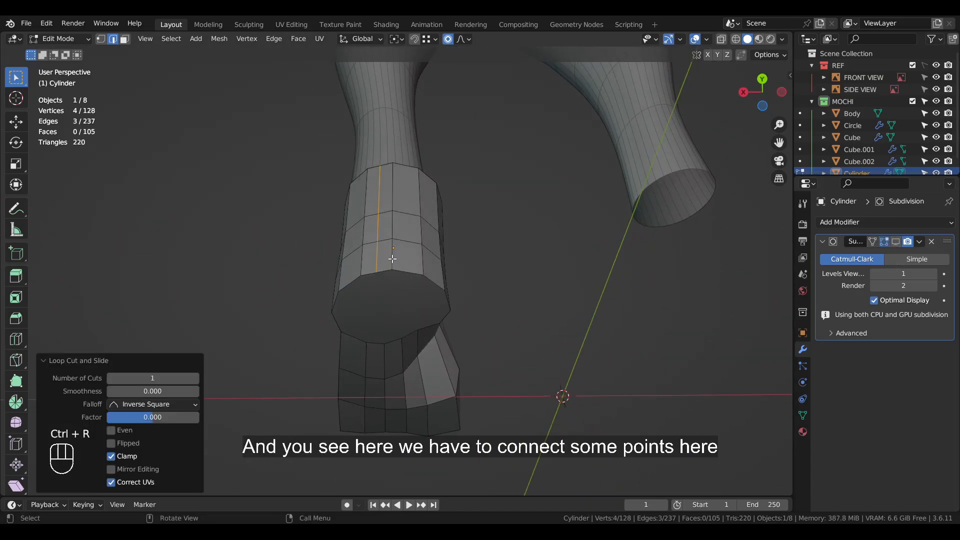
Add the neighbouring vertical heel loop to the selection, save the file, and even out the spacing of both loops
left_click(393, 258, "alt+shift")
key("ctrl+s")
middle_click_drag(572, 298, 545, 338)
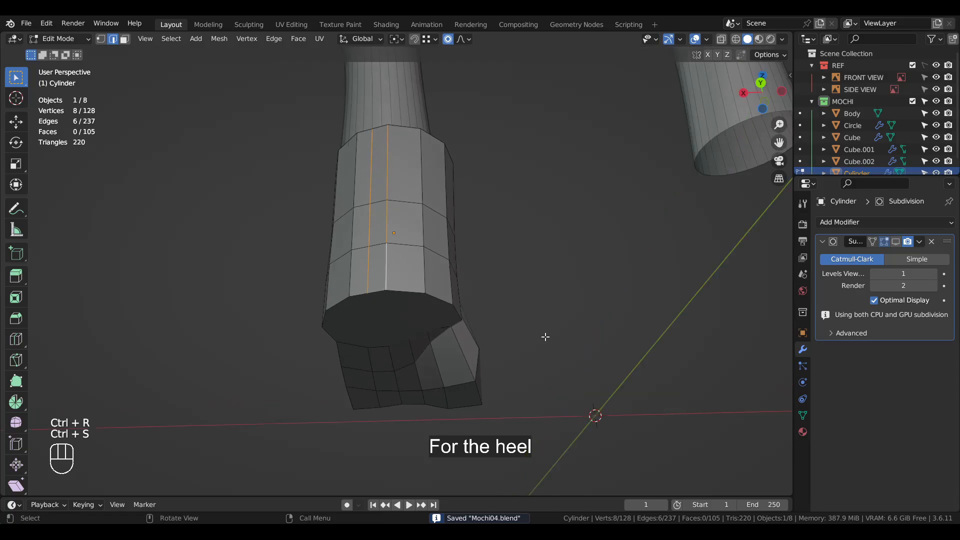
scroll(496, 322, "up", 1)
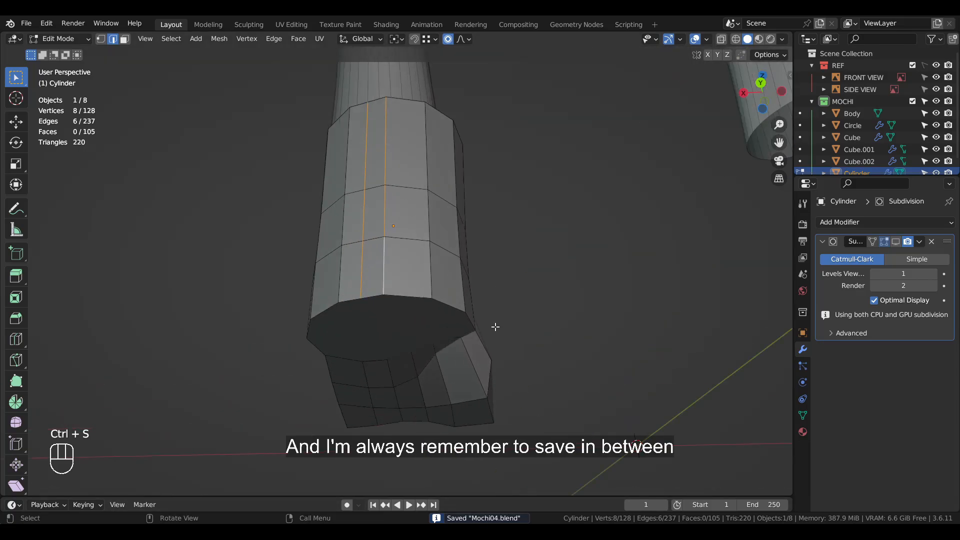
key("q")
left_click(497, 327)
left_click(528, 313)
middle_click_drag(540, 370, 507, 336)
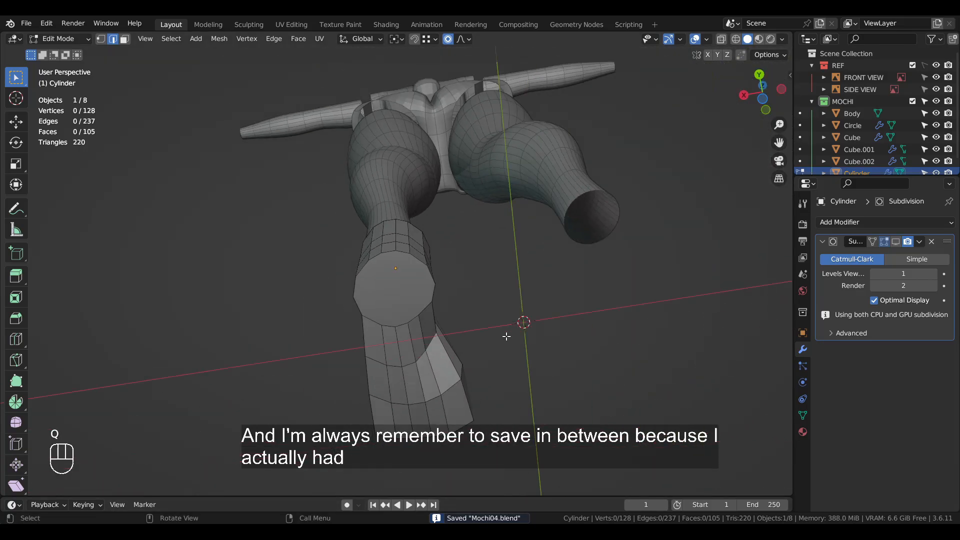
Connect the middle front and back vertices of the heel's bottom face with an edge
left_click(381, 326)
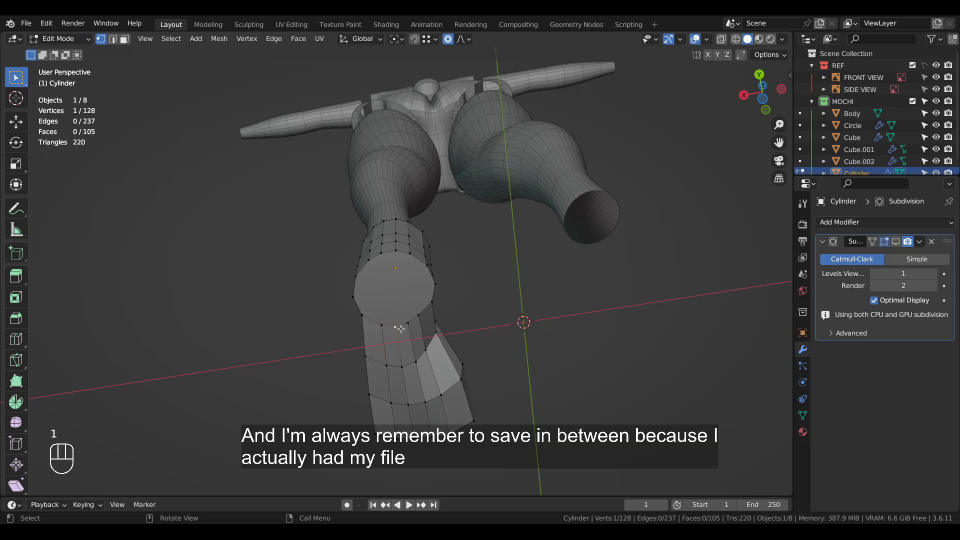
scroll(398, 299, "up", 2)
scroll(592, 384, "down", 8)
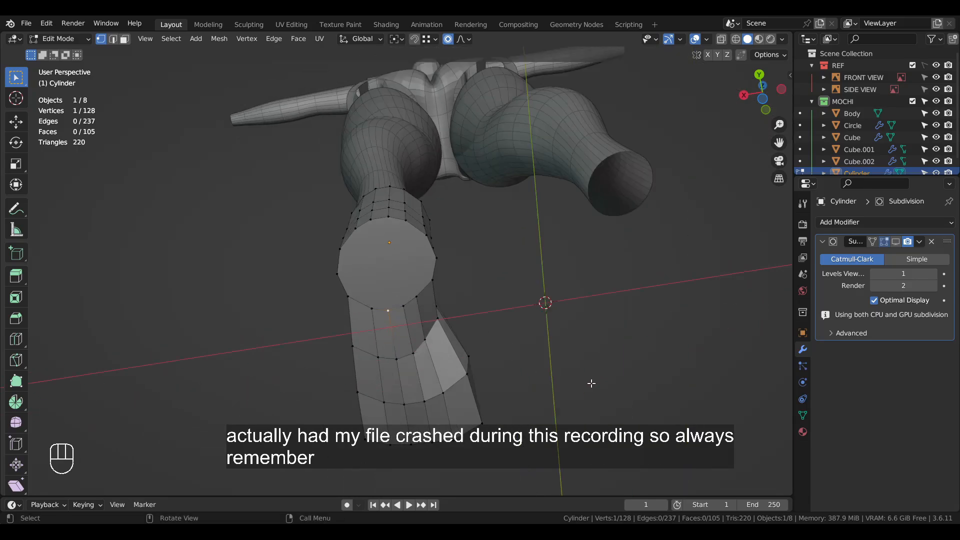
mouse_move(500, 340)
middle_mouse_down()
mouse_move(491, 390)
mouse_move(491, 352)
middle_mouse_up()
scroll(490, 390, "up", 6)
scroll(491, 390, "up", 3)
scroll(491, 352, "down", 6)
scroll(490, 352, "up", 3)
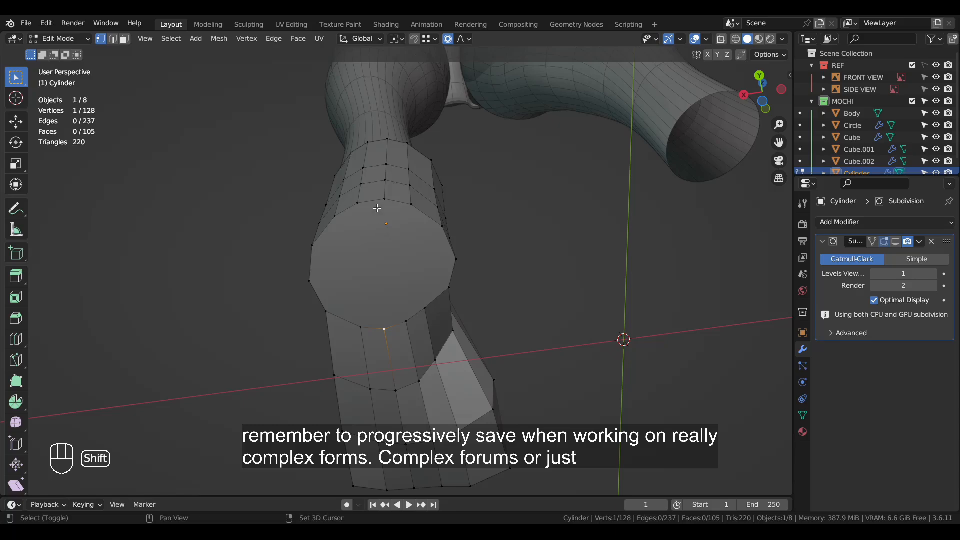
left_click(382, 201, "shift")
mouse_move(428, 259)
middle_mouse_down()
mouse_move(429, 245)
mouse_move(431, 263)
mouse_move(435, 254)
middle_mouse_up()
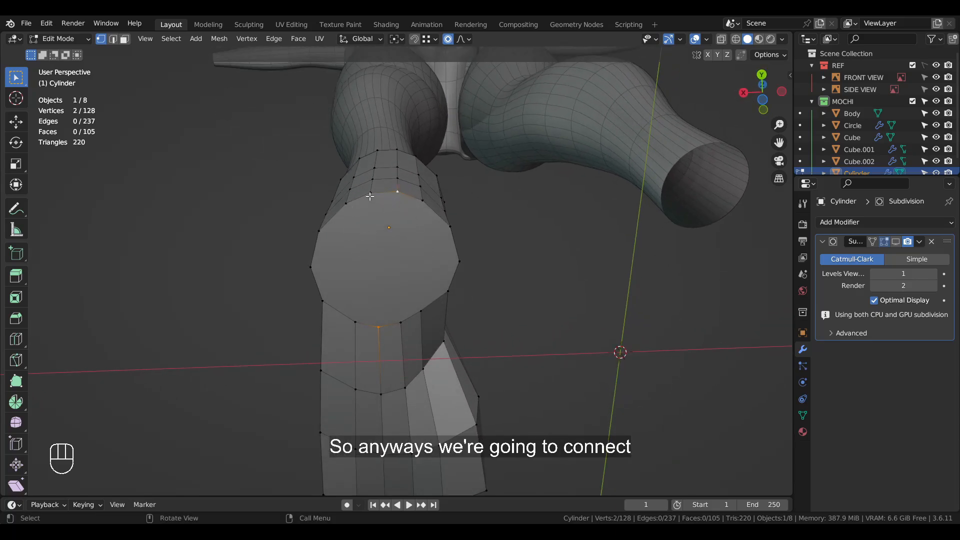
left_click(383, 323, "shift")
left_click(383, 323, "shift")
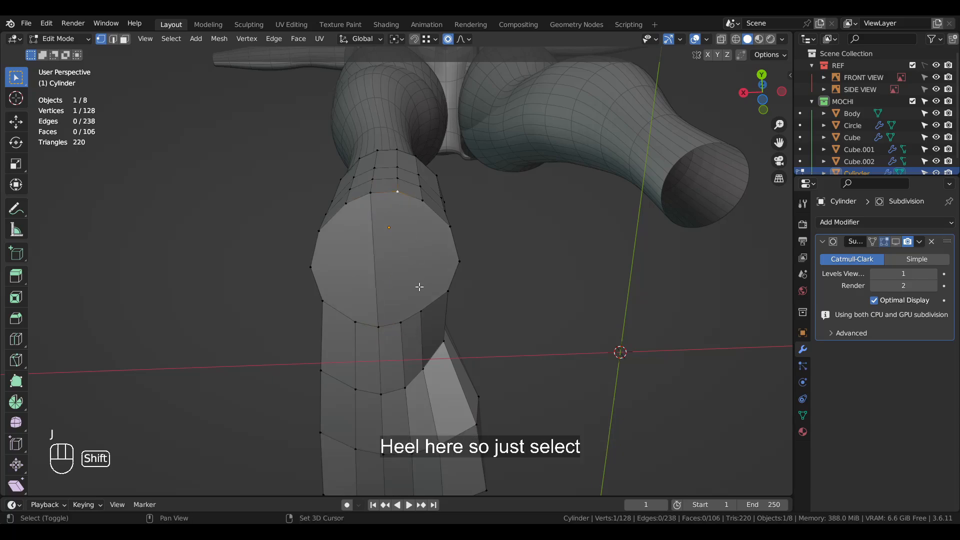
Connect the remaining opposite vertex pairs across the heel's bottom face with parallel edges
left_click(401, 323, "shift")
key("shift+r")
key("shift+r")
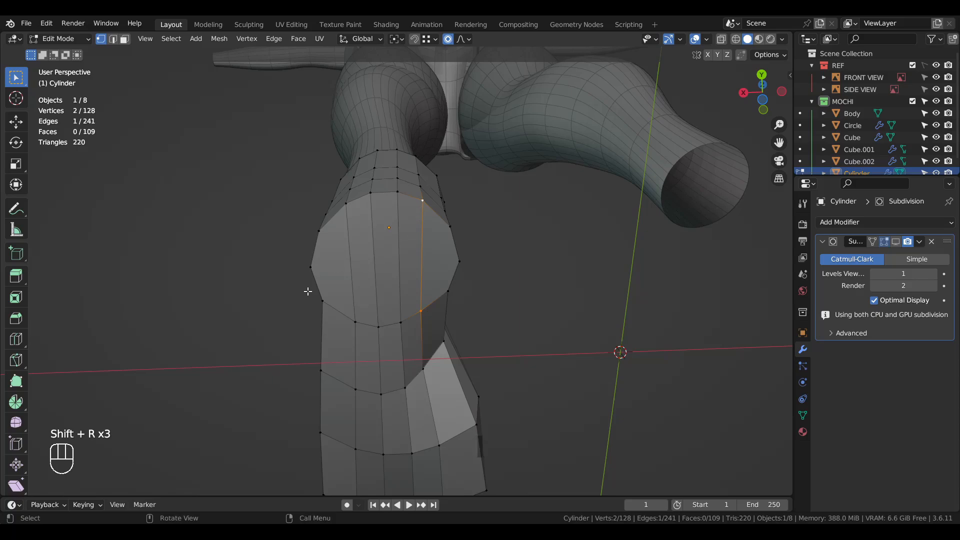
Leave Edit Mode, show the Subdivision modifier in the viewport again, and switch the foot to Sculpt Mode
middle_click_drag(633, 320, 500, 280)
key("ctrl+Tab")
key("alt+a")
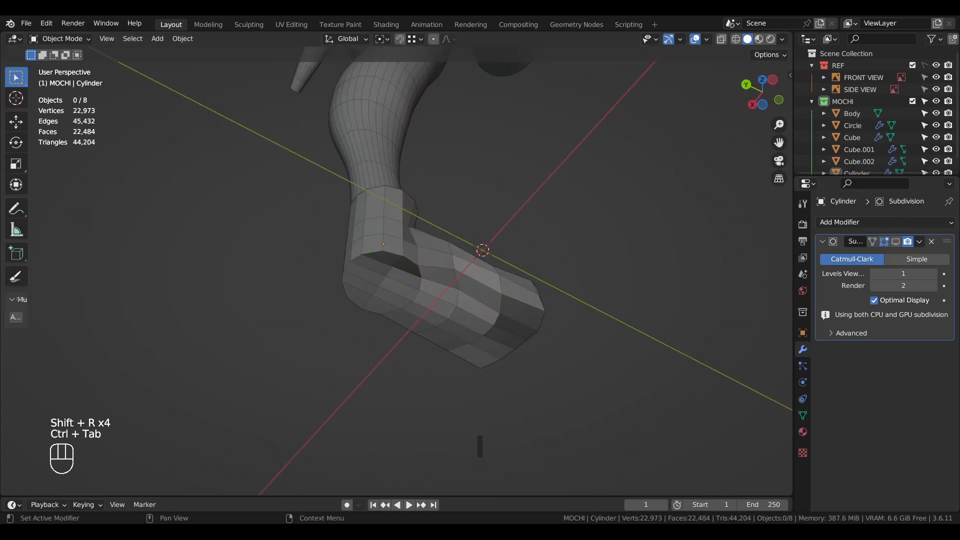
left_click(896, 241)
key("ctrl+Tab")
Choose the Inflate/Deflate brush, adjust its radius, and round out the heel
key("6")
mouse_move(447, 310)
middle_mouse_down()
mouse_move(380, 277)
mouse_move(354, 295)
mouse_move(358, 325)
middle_mouse_up()
key("f")
mouse_move(365, 257)
middle_mouse_down()
mouse_move(415, 299)
mouse_move(354, 300)
mouse_move(447, 308)
middle_mouse_up()
Pull the sides of the back of the ankle inward with the Grab brush, reducing its radius to 127 px
key("g")
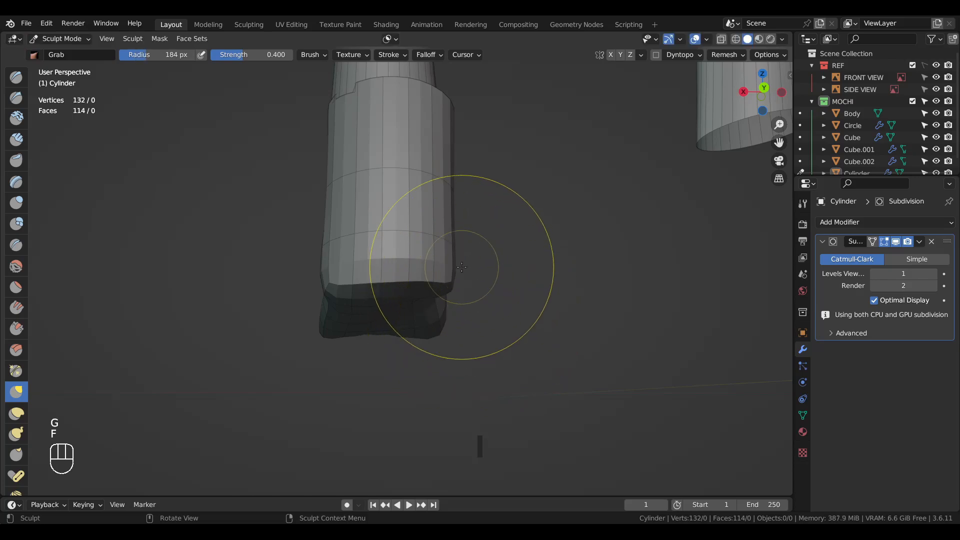
middle_click_drag(434, 171, 438, 214)
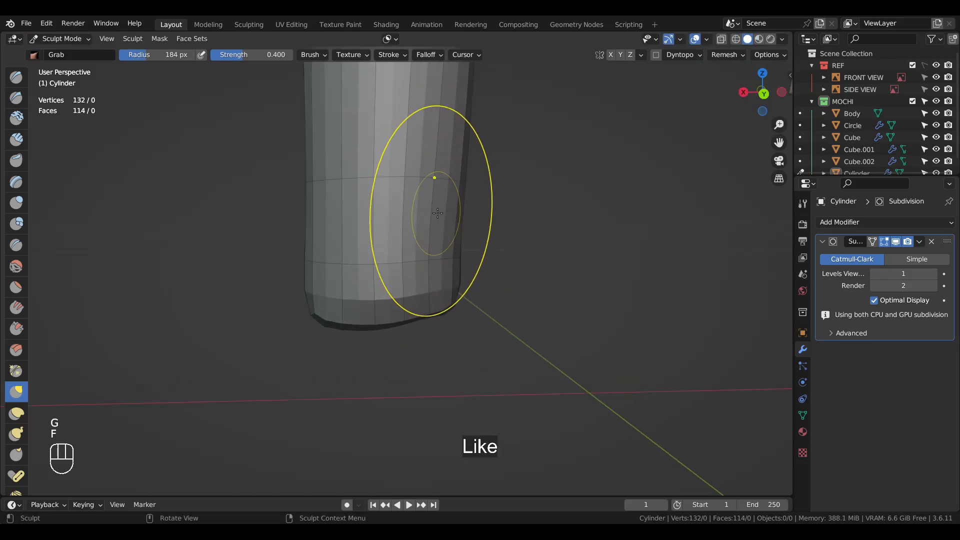
left_click(411, 195)
middle_click_drag(422, 175, 375, 229)
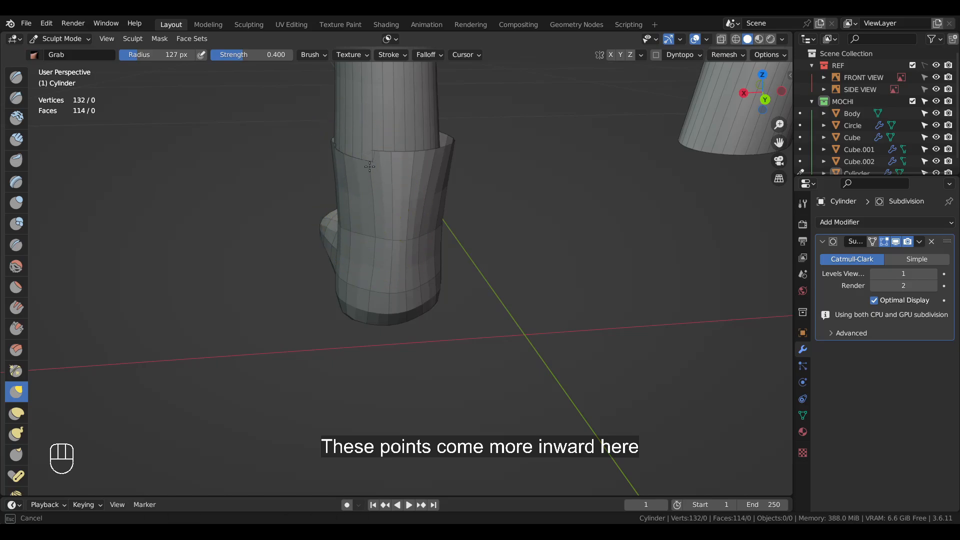
Refine the back rim of the ankle with the Grab brush at 85 px, and enlarge its radius to 196 px
key("f")
left_click(429, 145)
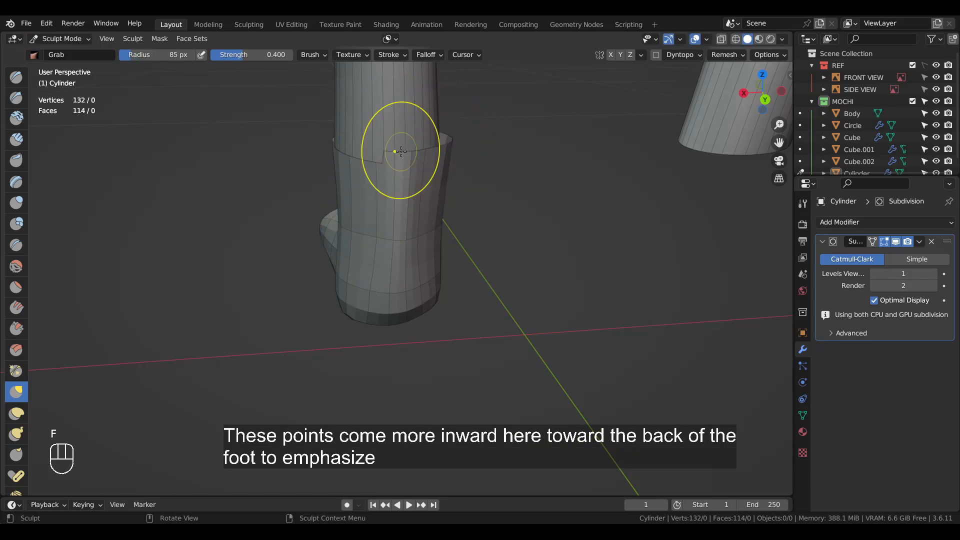
left_click(515, 150)
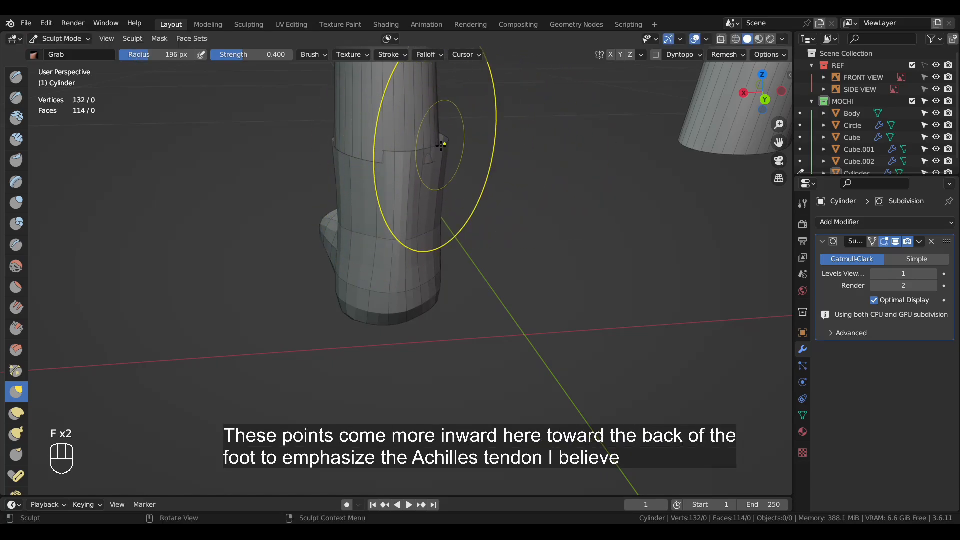
Set the Grab brush radius to 155 px and annotate the Achilles tendon on the back of the ankle
mouse_move(441, 146)
middle_mouse_down()
mouse_move(393, 225)
mouse_move(381, 279)
middle_mouse_up()
key("f")
left_click(361, 285)
left_click_drag(393, 302, 402, 302)
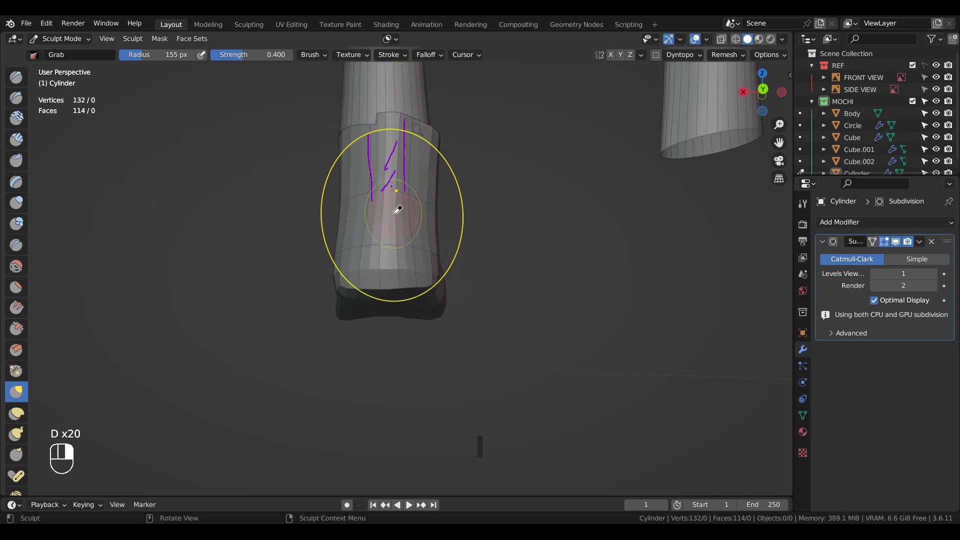
middle_click_drag(398, 210, 175, 285)
Switch the foot to Edit Mode and add a centred vertical loop cut through the side of the heel
key("Tab")
scroll(489, 225, "up", 2)
middle_click_drag(505, 236, 488, 223)
scroll(428, 265, "down", 4)
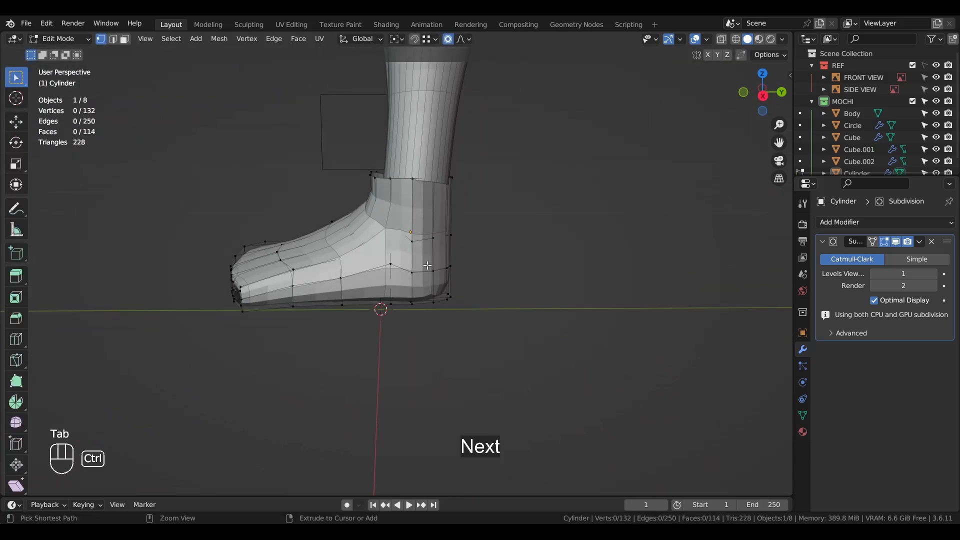
left_click(401, 274)
right_click(401, 274)
key("ctrl+r")
left_click(440, 272)
right_click(444, 274)
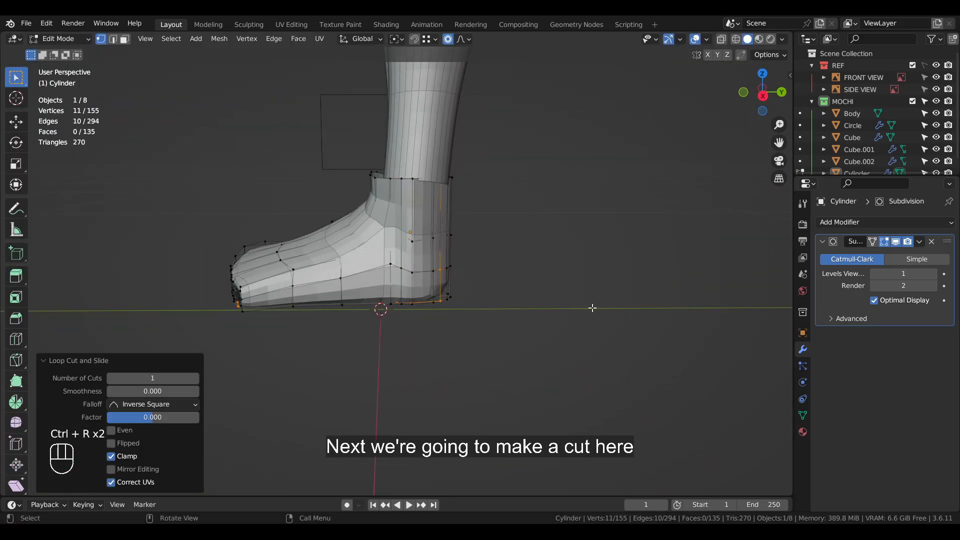
scroll(570, 249, "up", 4)
middle_click_drag(591, 308, 567, 251)
key("ctrl+z")
Add a centred loop cut running down the rear ankle and across the underside of the heel
key("ctrl+r")
left_click(454, 217)
right_click(455, 218)
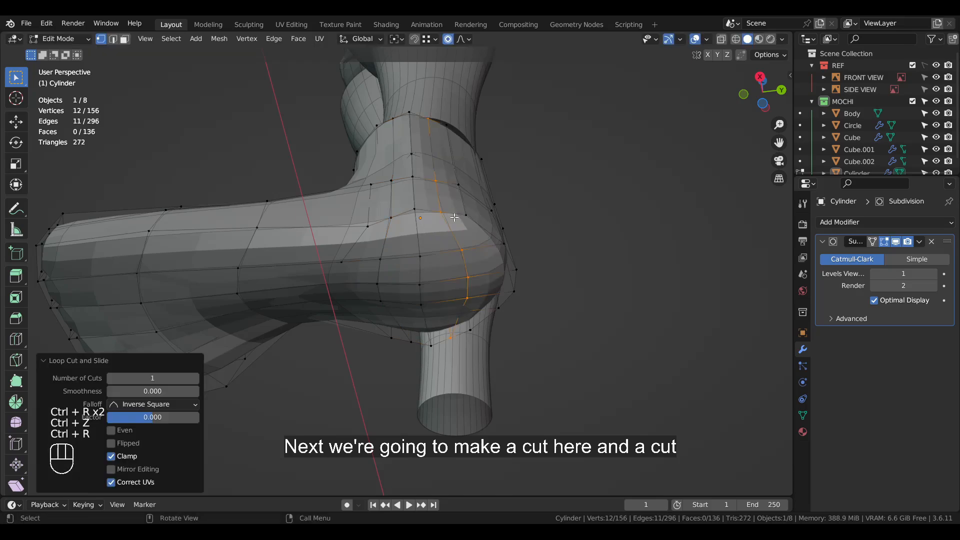
Slide the new heel edge loop further toward the back of the heel by a factor of 0.347
key("g")
key("g")
left_click(503, 232)
middle_click_drag(505, 231, 470, 221)
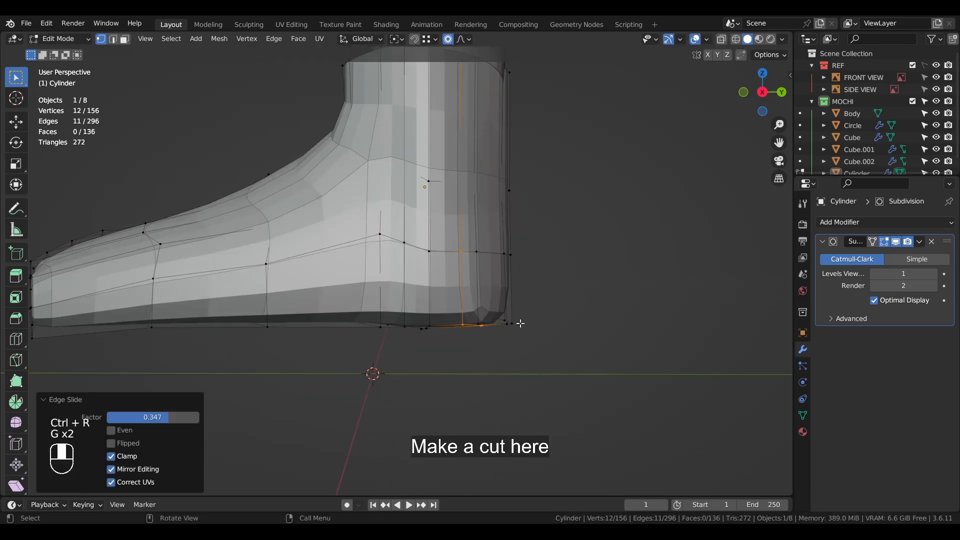
Try beveling the selected horizontal ankle edges on both sides with a 0.18 m width
key("2")
left_click(450, 177)
middle_click_drag(450, 177, 375, 233)
left_click(363, 195, "shift")
left_click(343, 197, "shift")
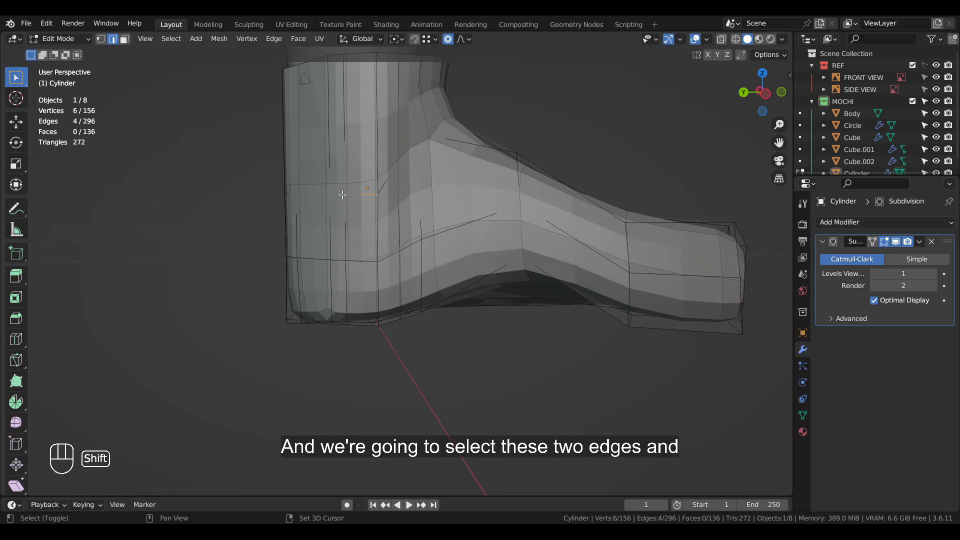
middle_click_drag(468, 246, 483, 247)
scroll(483, 247, "down", 3)
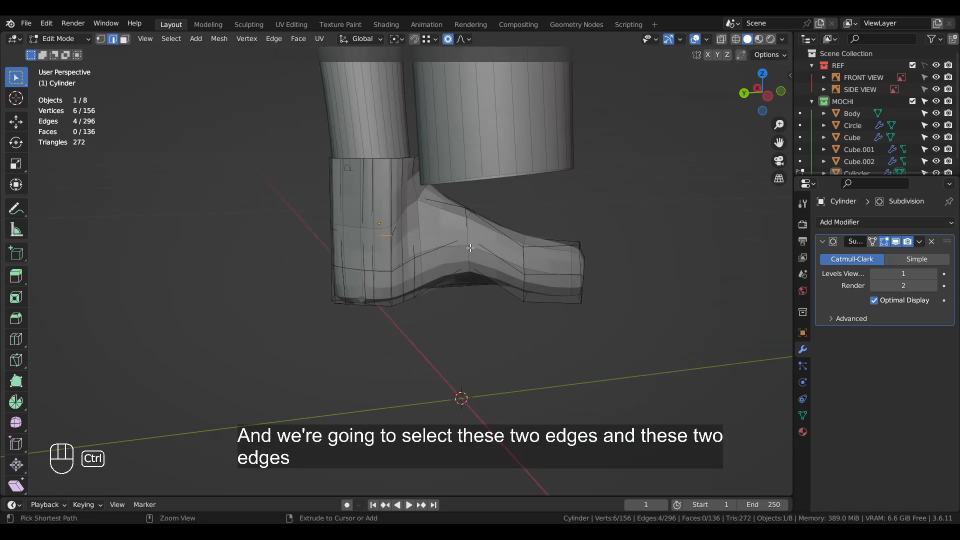
key("ctrl+b")
left_click(483, 247)
scroll(406, 245, "up", 4)
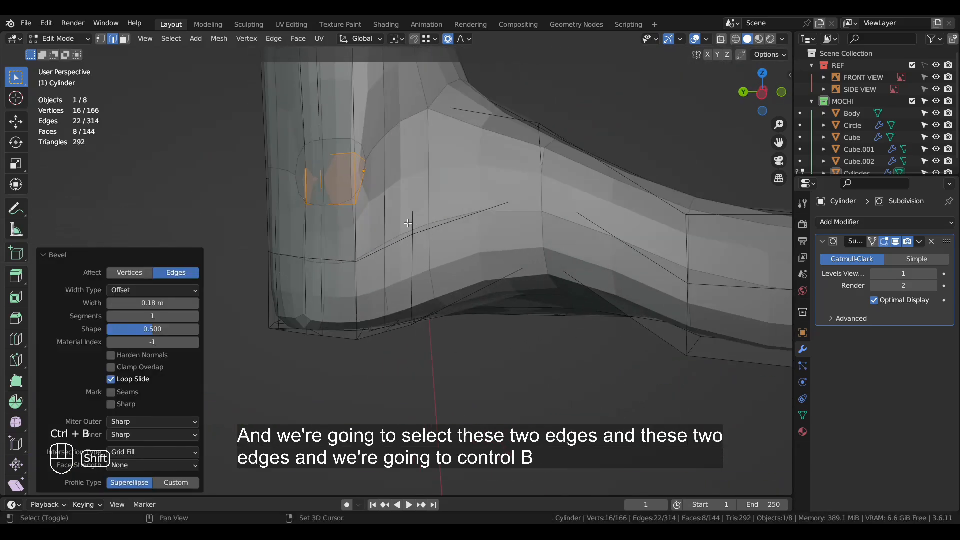
Show the Subdivision modifier's result on the editing cage and select the inner bevel's front corner vertex
key("1")
left_click(406, 245)
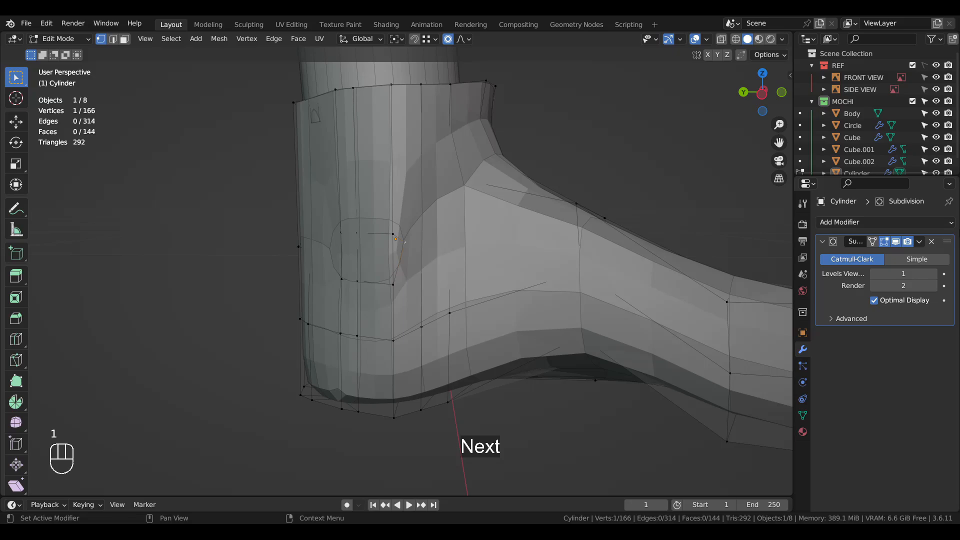
left_click(872, 241)
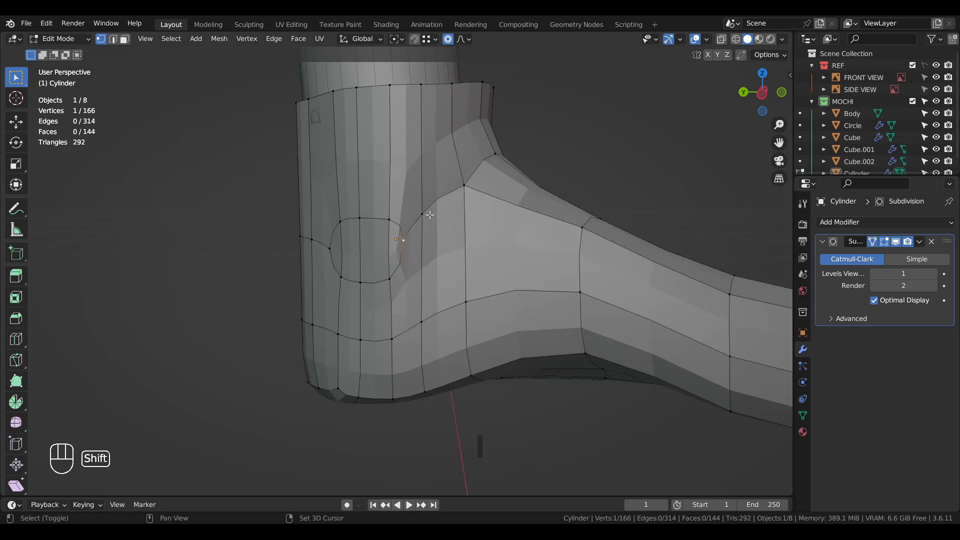
Try merging the inner bevel's front corner with its neighbouring ankle vertex at their centre
left_click(421, 215, "shift")
key("m")
left_click(479, 231)
middle_click_drag(578, 277, 490, 252)
left_click(393, 236)
Undo the vertex merge, the ankle bevel and the wrong edge selection
key("ctrl+z")
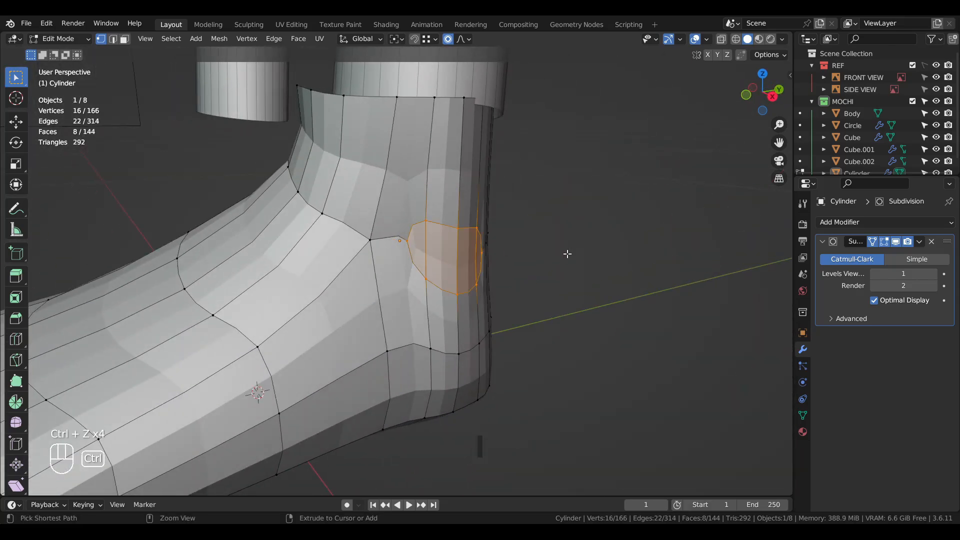
key("ctrl+z")
key("ctrl+z")
key("ctrl+z")
middle_click_drag(566, 250, 518, 242)
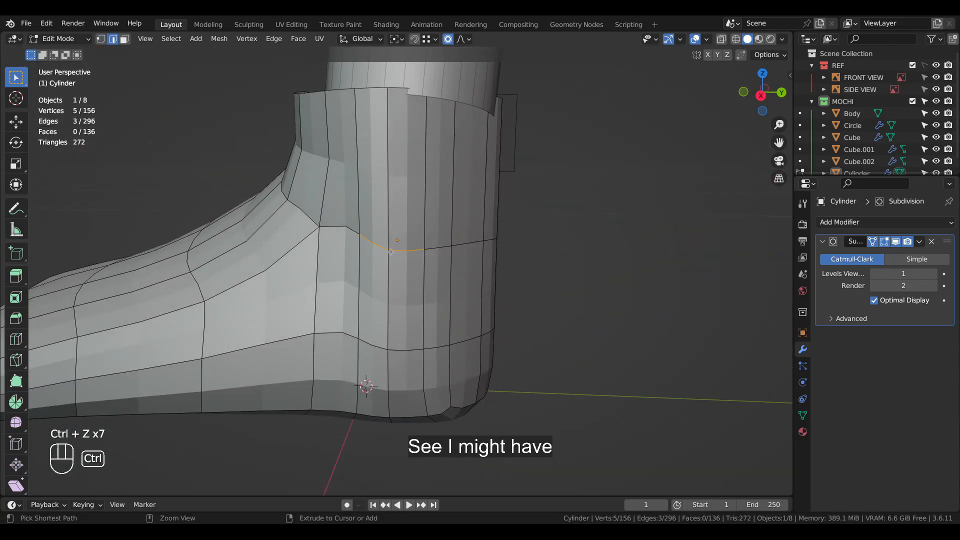
key("ctrl+z")
key("ctrl+z")
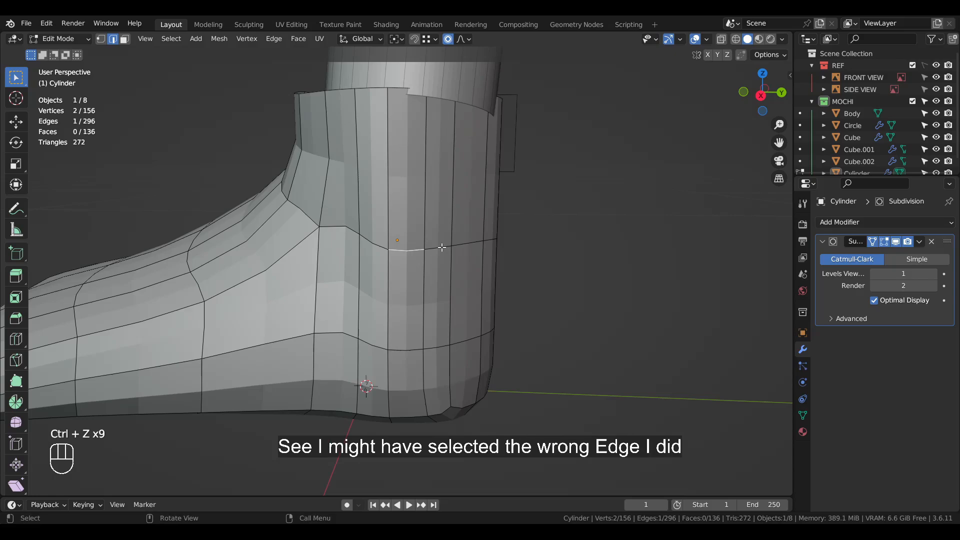
Select the correct two horizontal edges on each side of the ankle and bevel them into rounded patches
middle_click_drag(478, 276, 379, 251)
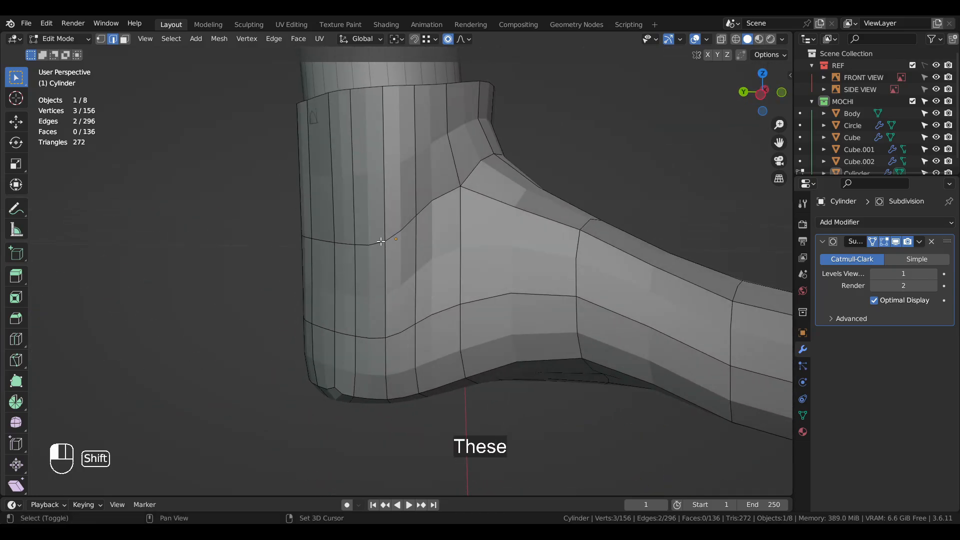
key("ctrl+b")
left_click(630, 223)
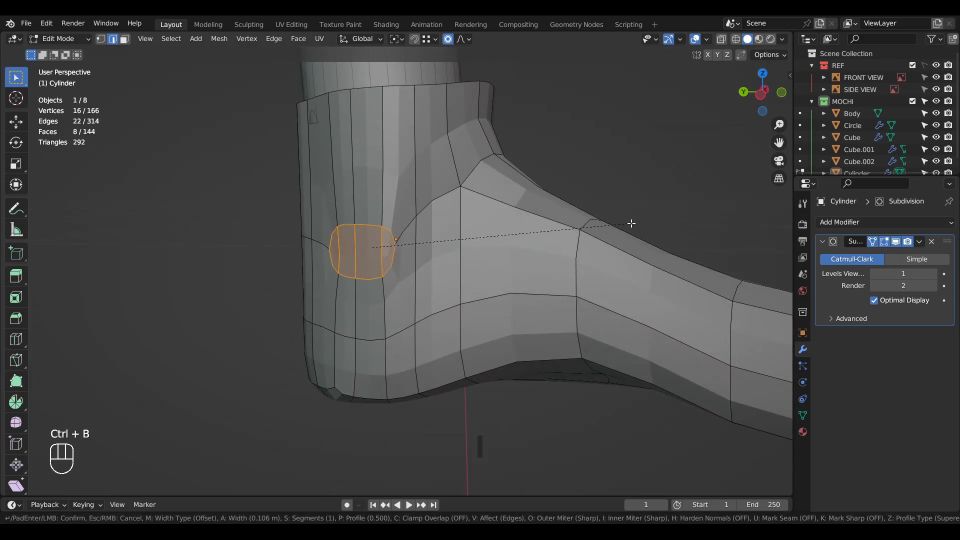
Merge the front corner of each ankle patch with its neighbouring vertex at their centre, on the inner and outer sides
key("1")
left_click(392, 245)
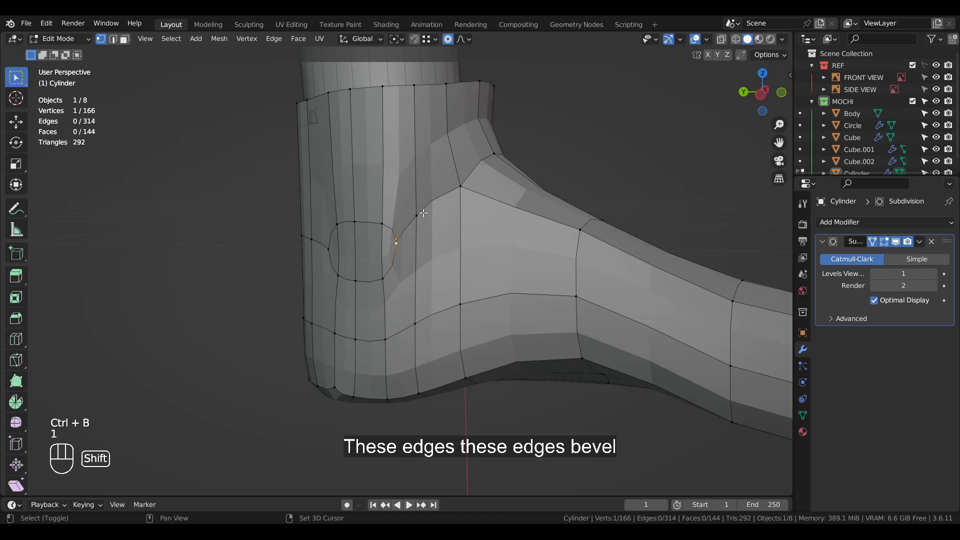
left_click(417, 215, "shift")
key("m")
left_click(424, 215)
middle_click_drag(423, 215, 406, 250)
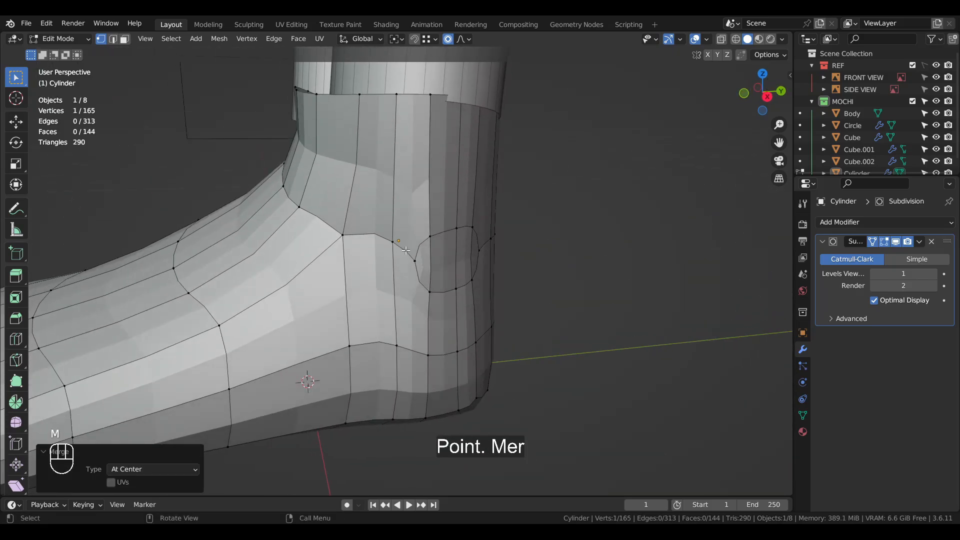
left_click(410, 256)
left_click(393, 242, "shift")
key("shift+r")
Merge the rear corner of each ankle patch with the adjacent heel vertex at their centre
middle_click_drag(575, 254, 520, 259)
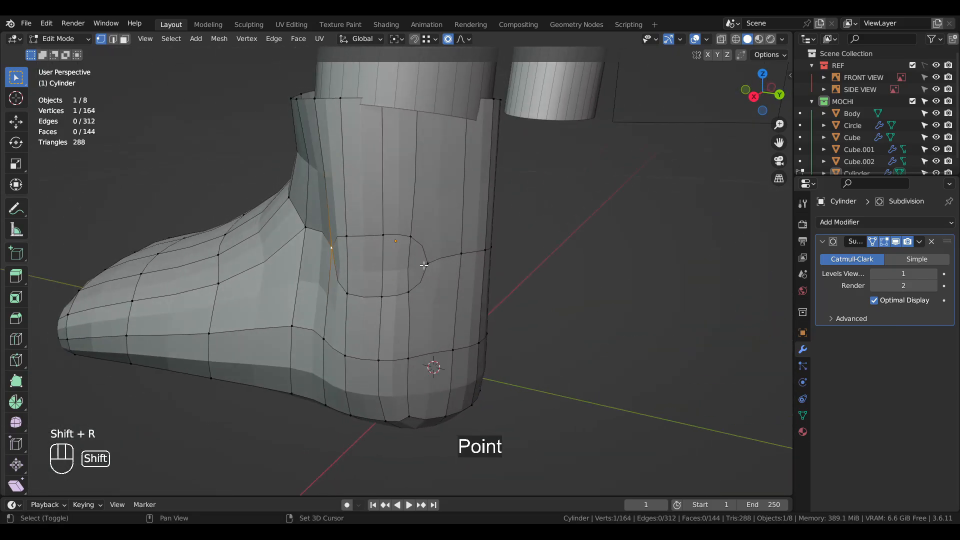
key("shift+r")
key("ctrl+z")
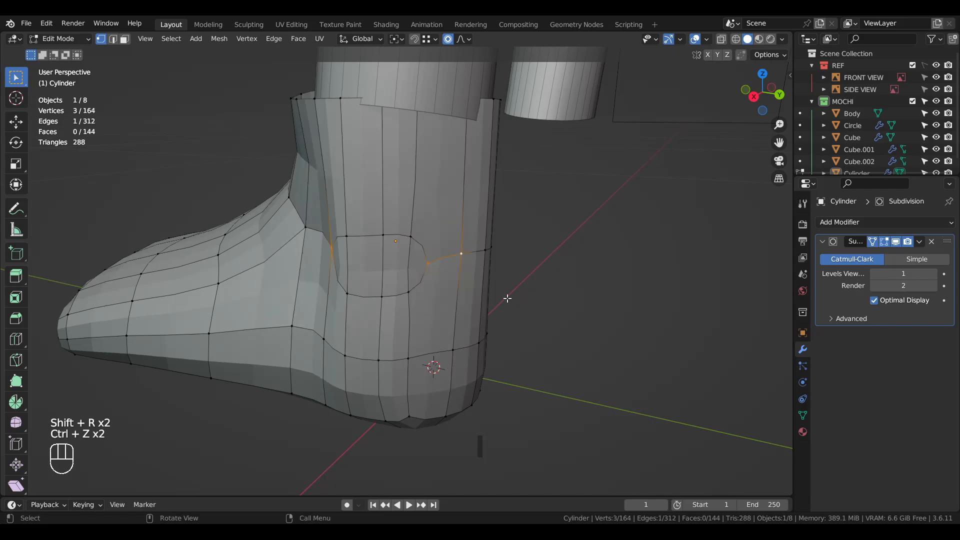
key("m")
left_click(625, 269)
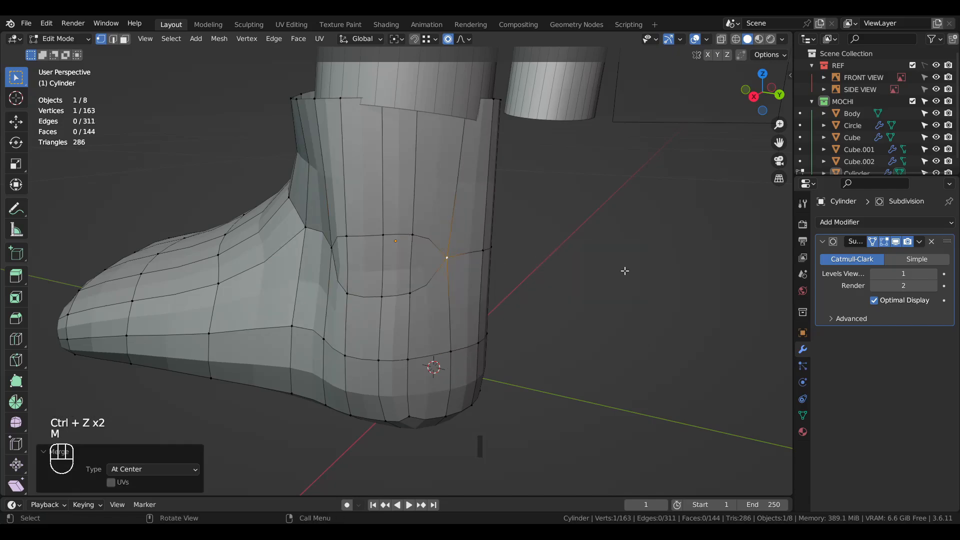
middle_click_drag(624, 270, 439, 272)
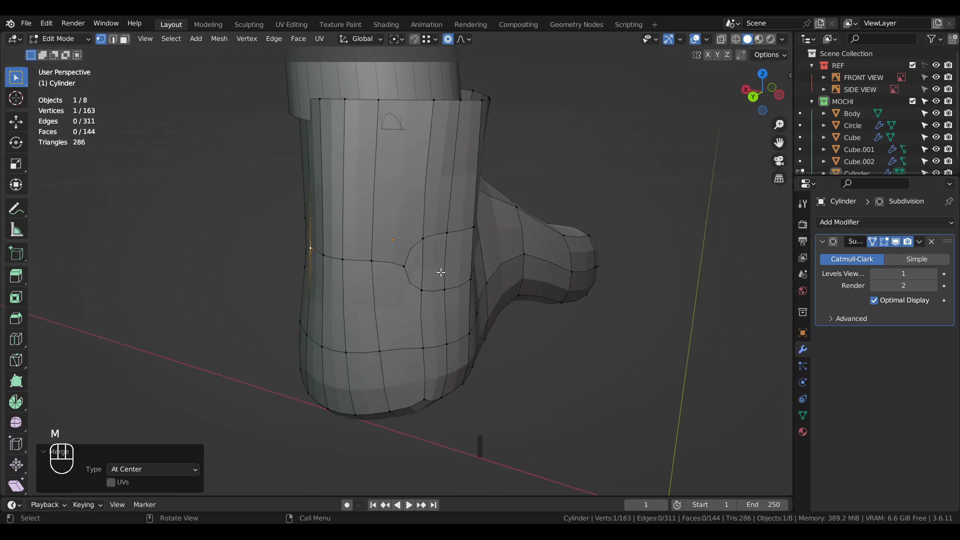
middle_click_drag(652, 360, 551, 339)
Add a centred loop cut across the beveled patch on each side of the ankle
key("ctrl+r")
left_click(380, 259)
left_click(380, 260)
left_click(576, 370)
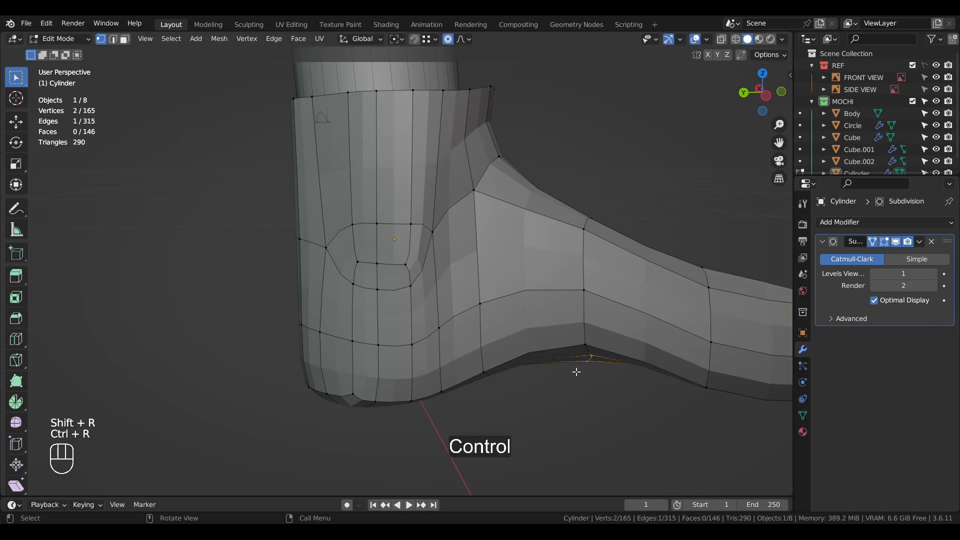
middle_click_drag(576, 370, 461, 267)
left_click(358, 262)
left_click(358, 262)
middle_click_drag(527, 305, 559, 307)
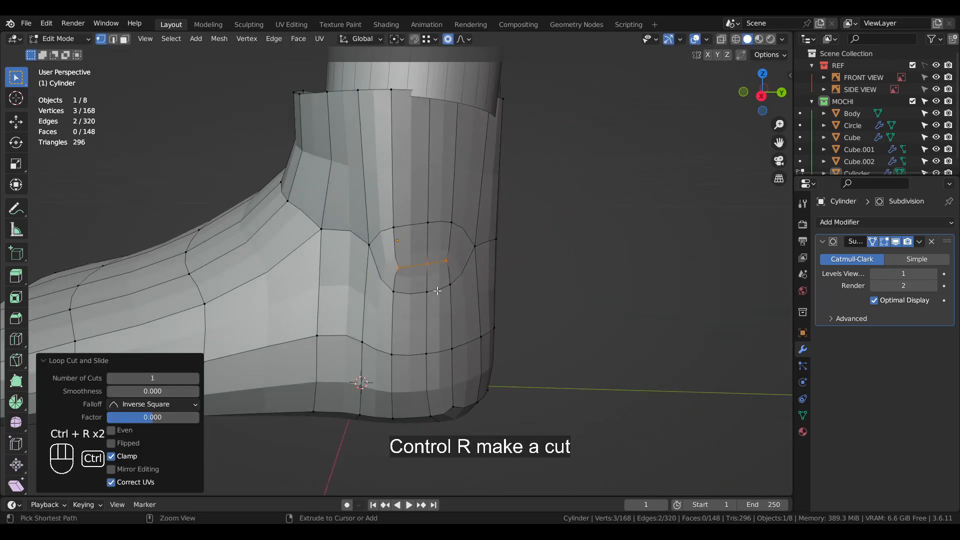
Add another loop cut through the lower half of the ankle patch on the outer and inner sides
key("ctrl+r")
left_click(418, 279)
left_click(418, 279)
left_click(508, 356)
scroll(508, 356, "down", 2)
middle_click_drag(508, 356, 699, 343)
scroll(371, 270, "up", 3)
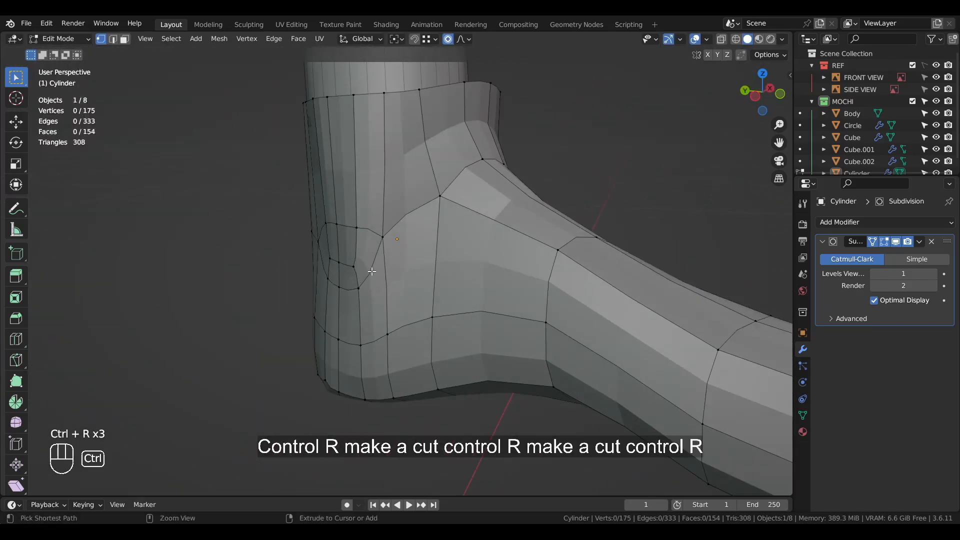
key("ctrl+r")
left_click(356, 279)
left_click(355, 279)
left_click_drag(396, 411, 334, 379)
scroll(380, 390, "down", 3)
mouse_move(595, 345)
middle_mouse_down()
mouse_move(380, 390)
mouse_move(596, 341)
middle_mouse_up()
scroll(595, 341, "up", 3)
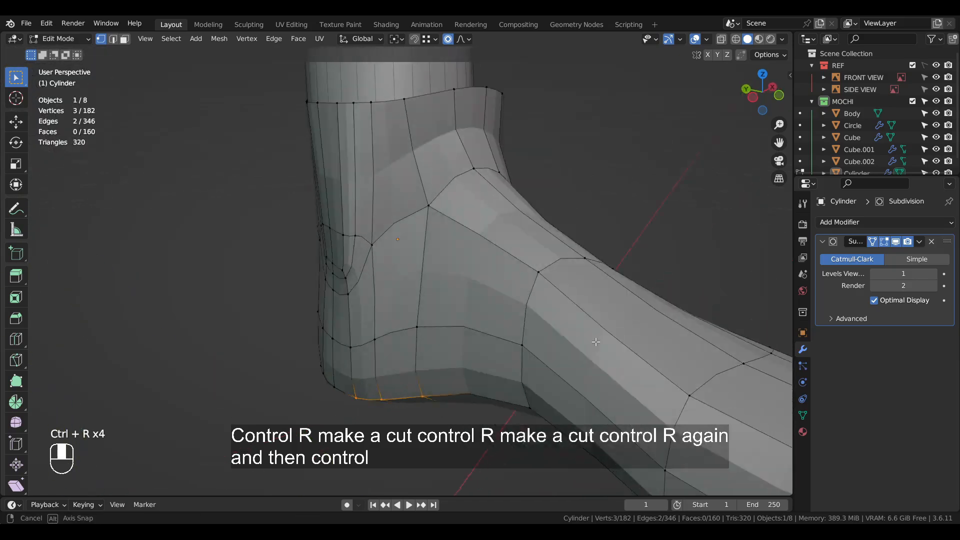
Switch to Sculpt Mode, set the Grab brush radius to 197 px and pull the inner ankle bump upward
key("ctrl+Tab")
middle_click_drag(519, 345, 555, 320)
key("f")
left_click(473, 265)
left_click_drag(405, 244, 408, 205)
key("f")
left_click(378, 191)
left_click_drag(342, 207, 348, 178)
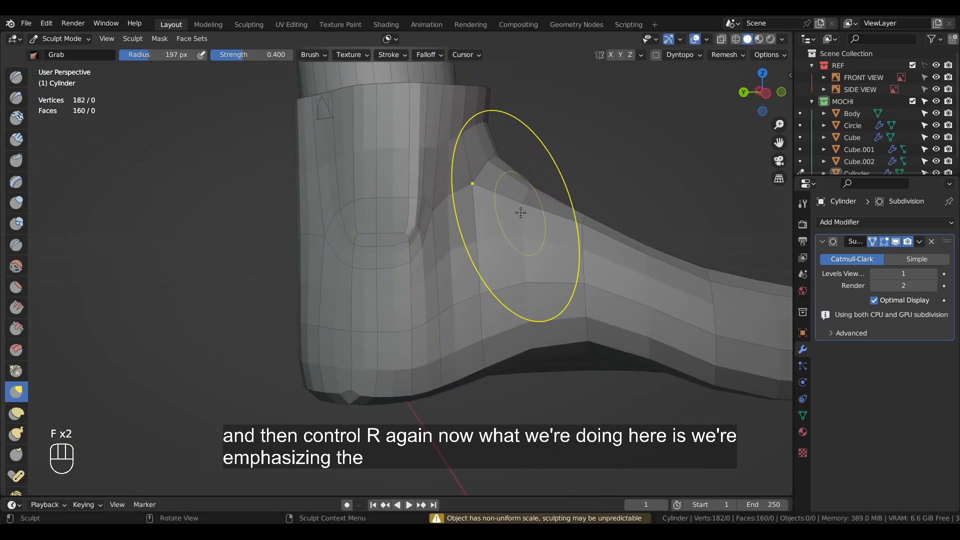
Examine the shape and relative height of the inner and outer ankle bumps from the sides and front
middle_click_drag(519, 214, 506, 226)
middle_click_drag(399, 125, 427, 233)
scroll(381, 247, "up", 1)
scroll(428, 232, "up", 2)
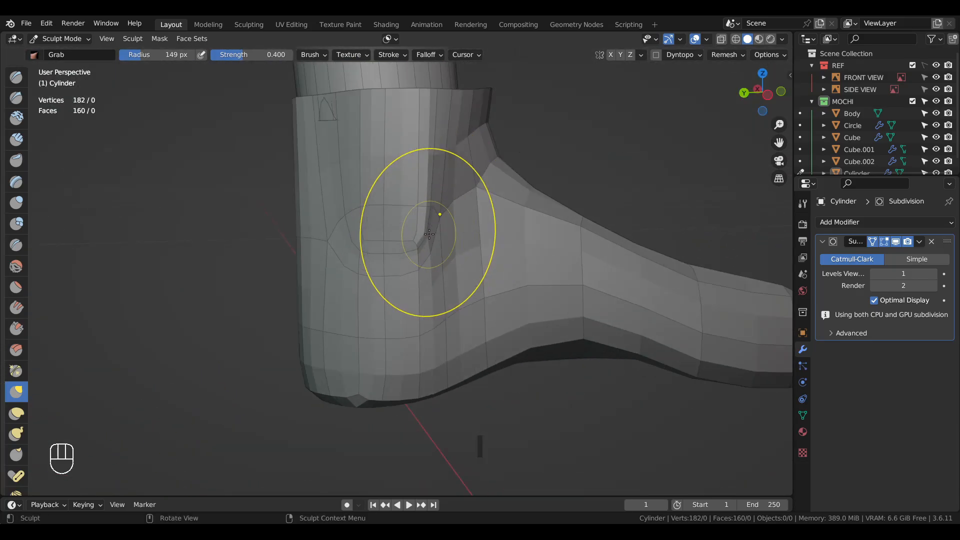
middle_click_drag(566, 231, 450, 249)
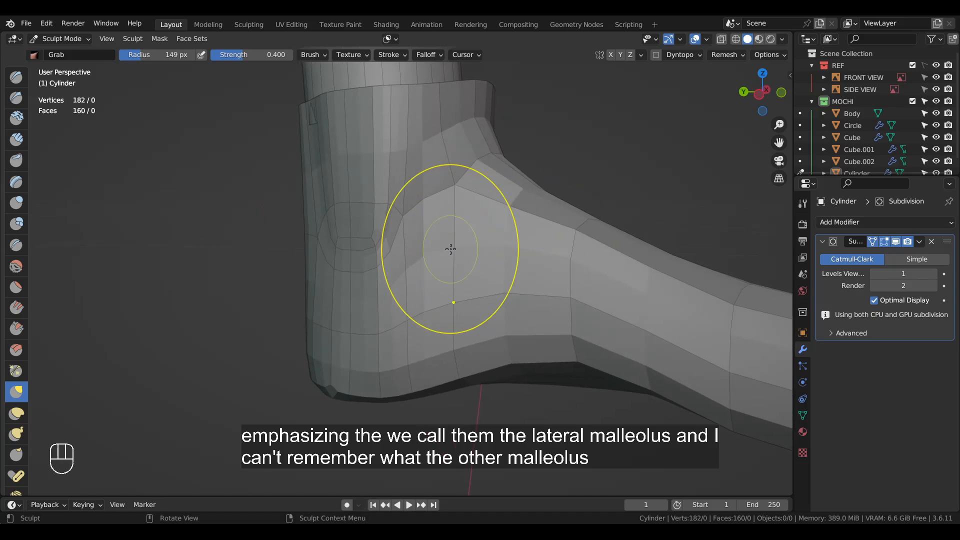
mouse_move(406, 210)
middle_mouse_down()
mouse_move(360, 223)
mouse_move(401, 242)
mouse_move(368, 275)
mouse_move(364, 225)
mouse_move(394, 233)
mouse_move(396, 281)
mouse_move(473, 241)
mouse_move(395, 233)
mouse_move(311, 243)
mouse_move(353, 228)
mouse_move(343, 235)
mouse_move(399, 181)
middle_mouse_up()
scroll(367, 263, "down", 9)
scroll(388, 242, "up", 4)
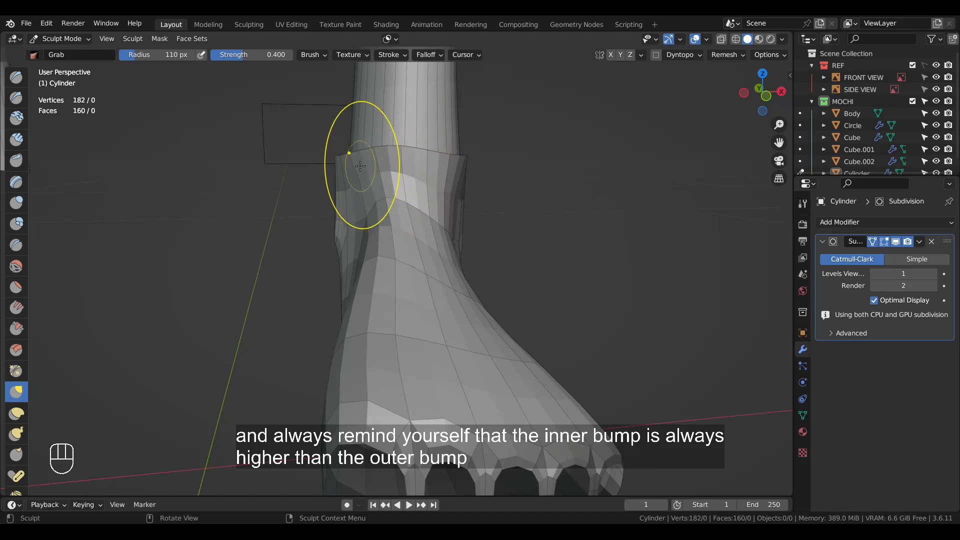
mouse_move(519, 183)
middle_mouse_down()
mouse_move(435, 208)
mouse_move(410, 200)
mouse_move(400, 220)
mouse_move(425, 240)
middle_mouse_up()
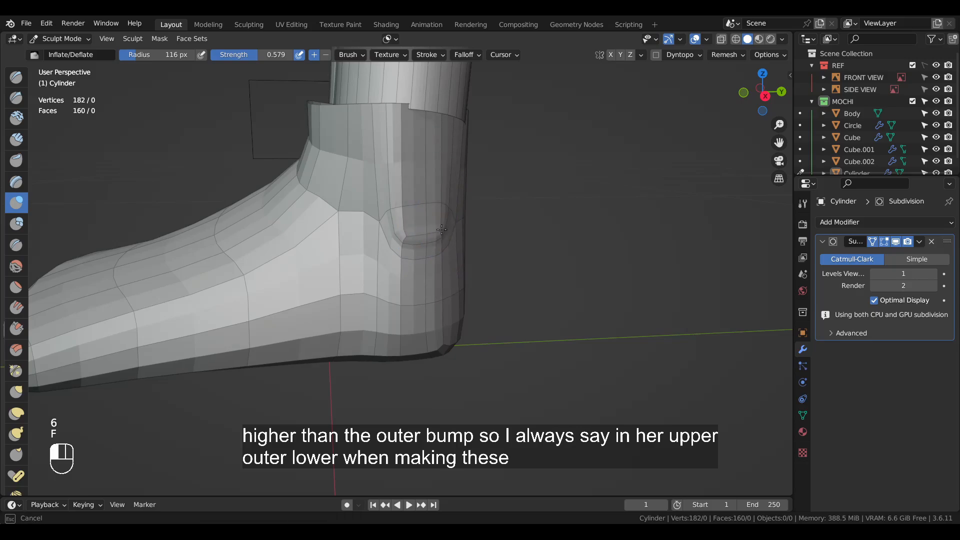
Undo the Inflate stroke and reshape the outer ankle bump with the Grab brush at 105 px
key("ctrl+z")
mouse_move(440, 218)
left_mouse_down()
mouse_move(426, 210)
mouse_move(426, 249)
left_mouse_up()
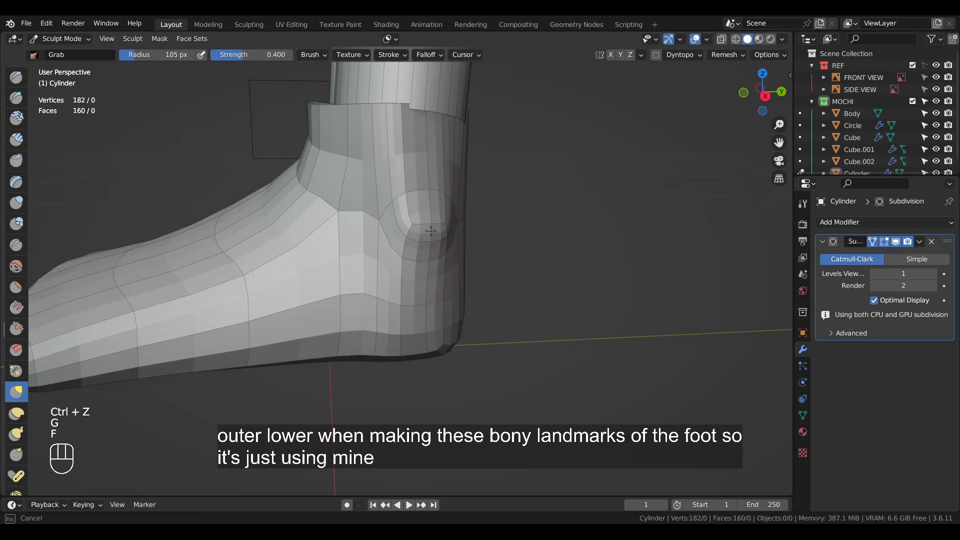
middle_click_drag(420, 227, 531, 220)
scroll(433, 206, "down", 4)
Switch to Edit Mode and add a centred horizontal loop cut around the ankle just below its rim
key("Tab")
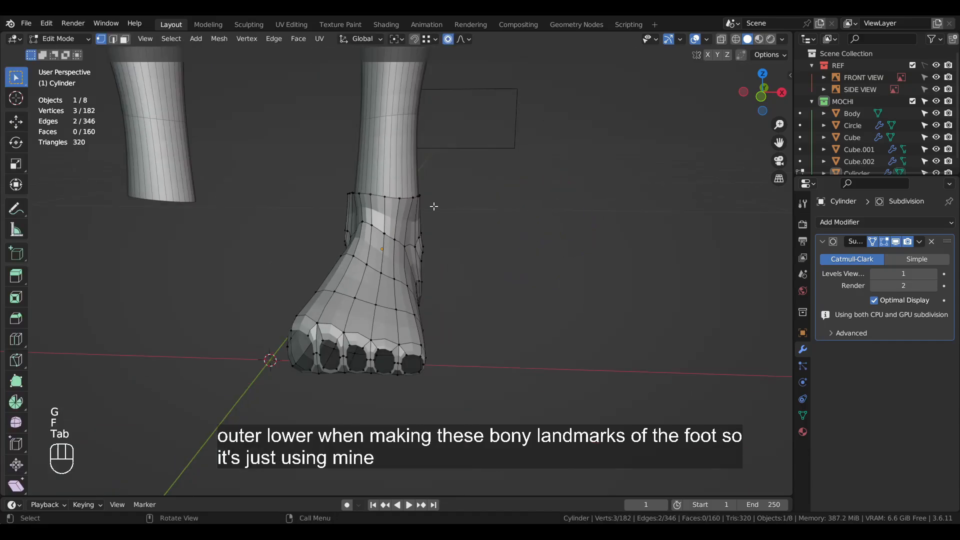
key("ctrl+r")
left_click(425, 212)
right_click(425, 212)
left_click(572, 276)
Return to Sculpt Mode and smooth the front rim of the ankle
key("ctrl+Tab")
middle_click_drag(470, 296, 498, 293)
scroll(497, 293, "up", 5)
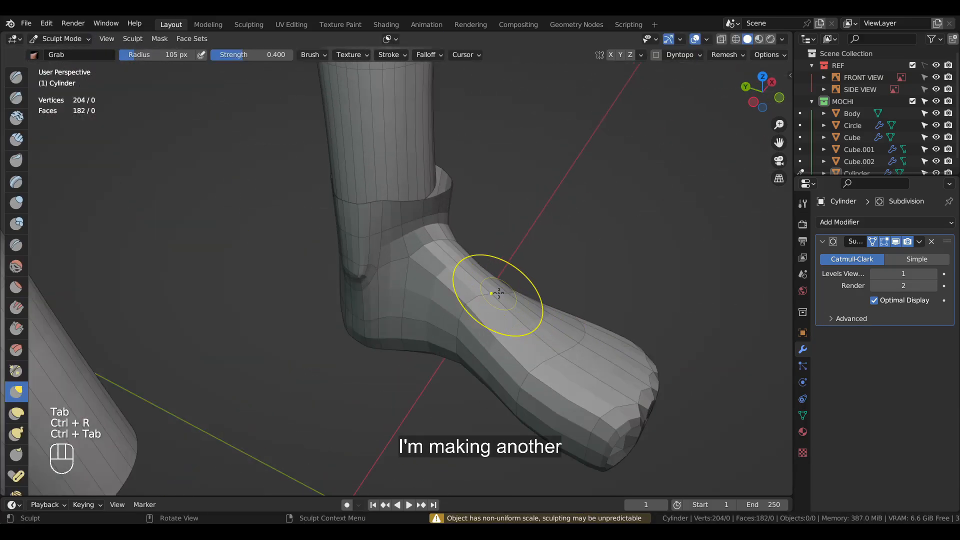
mouse_move(460, 175)
left_mouse_down("shift")
mouse_move(479, 163)
mouse_move(452, 167)
left_mouse_up("shift")
Set the Grab brush radius to 145 px and pull the inner side of the ankle slightly inward
key("f")
mouse_move(435, 195)
middle_mouse_down()
mouse_move(470, 191)
mouse_move(380, 214)
middle_mouse_up()
left_click(505, 191)
key("f")
left_click(458, 204)
middle_click_drag(290, 192, 323, 266)
key("f")
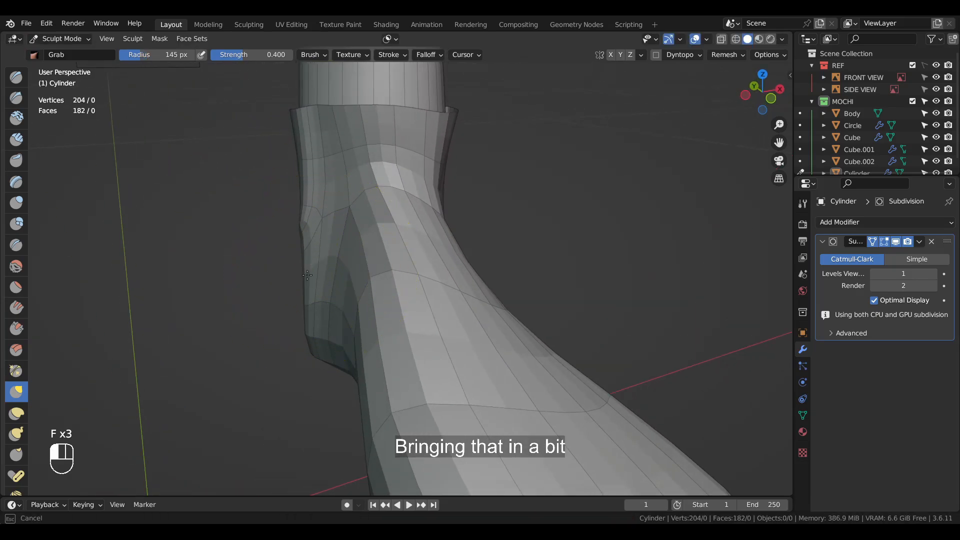
left_click_drag(336, 273, 333, 275)
middle_click_drag(332, 283, 325, 277)
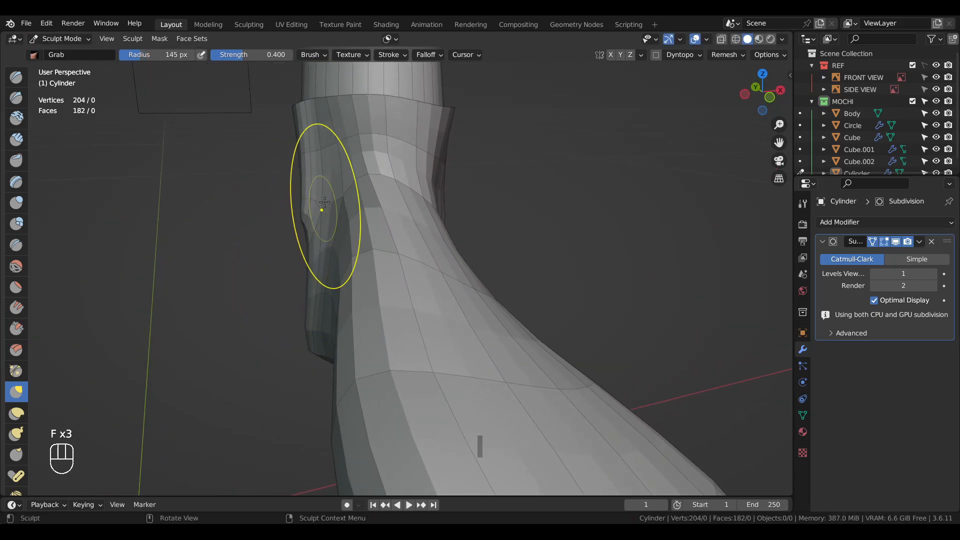
Annotate the inner ankle contour from the rim past the bump to the heel, and erase the annotation
mouse_move(300, 107)
left_mouse_down()
mouse_move(295, 218)
mouse_move(310, 256)
mouse_move(307, 290)
left_mouse_up()
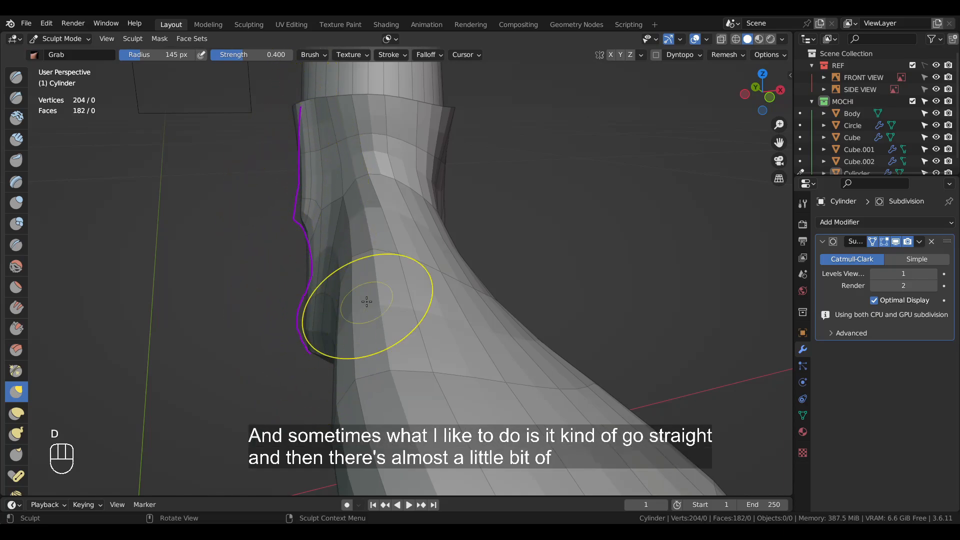
middle_click_drag(367, 302, 415, 301, "shift")
right_click_drag(335, 346, 289, 60)
Refine the ankle contour around the bumps with the Grab brush at 145 px
mouse_move(403, 295)
middle_mouse_down()
mouse_move(634, 288)
mouse_move(493, 300)
mouse_move(475, 281)
middle_mouse_up()
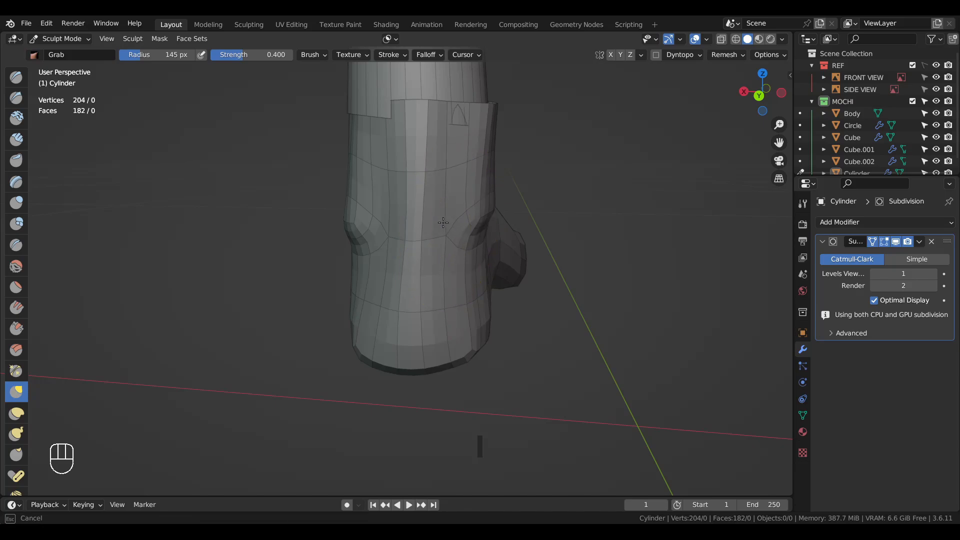
middle_click_drag(440, 165, 397, 225)
middle_click_drag(458, 225, 378, 219)
left_click_drag(346, 190, 350, 193)
middle_click_drag(350, 200, 540, 216)
left_click_drag(443, 214, 409, 211)
Smooth the outer front of the ankle between the rim and the bump
scroll(409, 212, "down", 4)
middle_click_drag(241, 167, 391, 165, "shift")
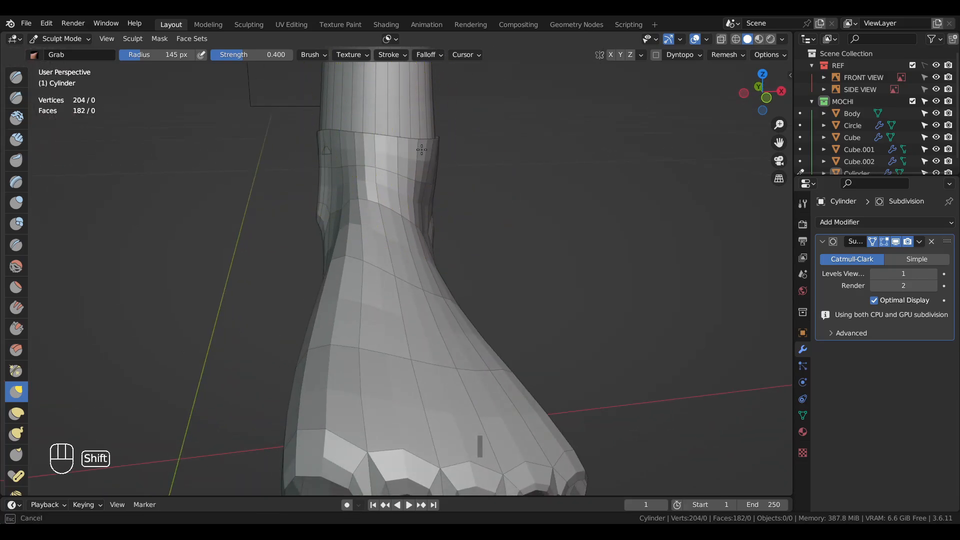
left_click_drag(421, 154, 400, 190, "shift")
scroll(373, 242, "down", 6)
middle_click_drag(372, 243, 583, 227)
scroll(410, 300, "up", 5)
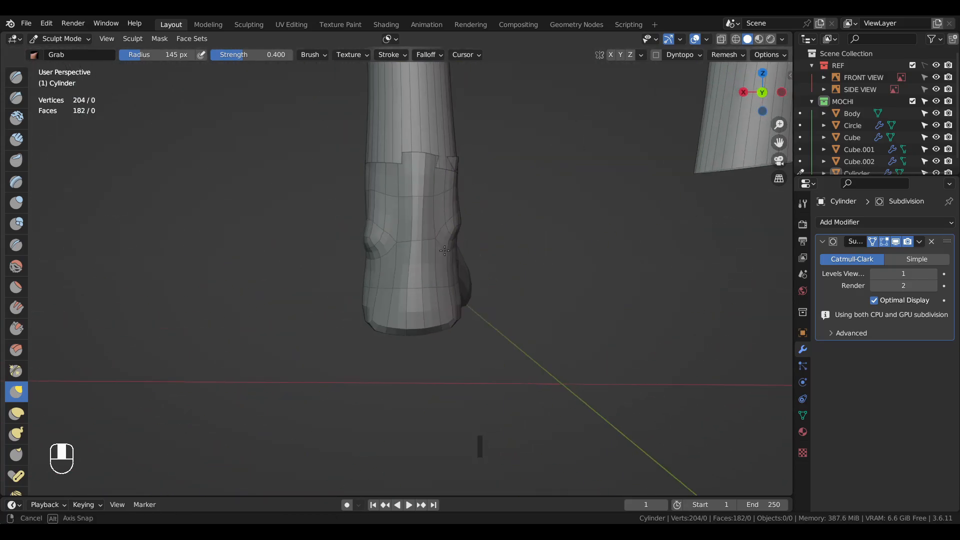
Insert a centred edge loop around the midfoot, over the instep and under the arch, and return to Sculpt Mode
mouse_move(404, 318)
middle_mouse_down()
mouse_move(422, 298)
mouse_move(380, 307)
middle_mouse_up()
scroll(503, 344, "down", 1)
middle_click_drag(503, 345, 428, 325)
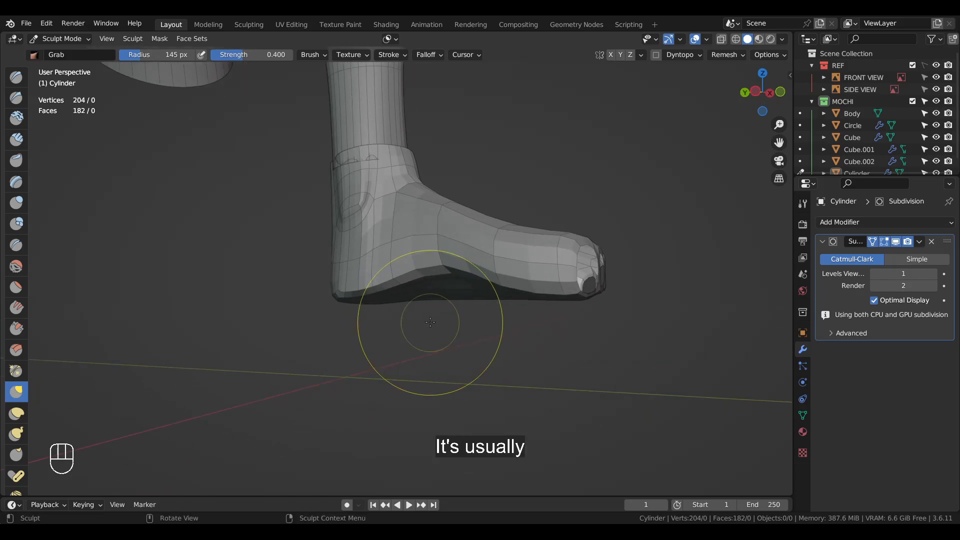
middle_click_drag(493, 310, 464, 352)
key("Tab")
key("ctrl+r")
left_click(438, 270)
right_click(438, 270)
left_click_drag(536, 176, 570, 227)
key("ctrl+Tab")
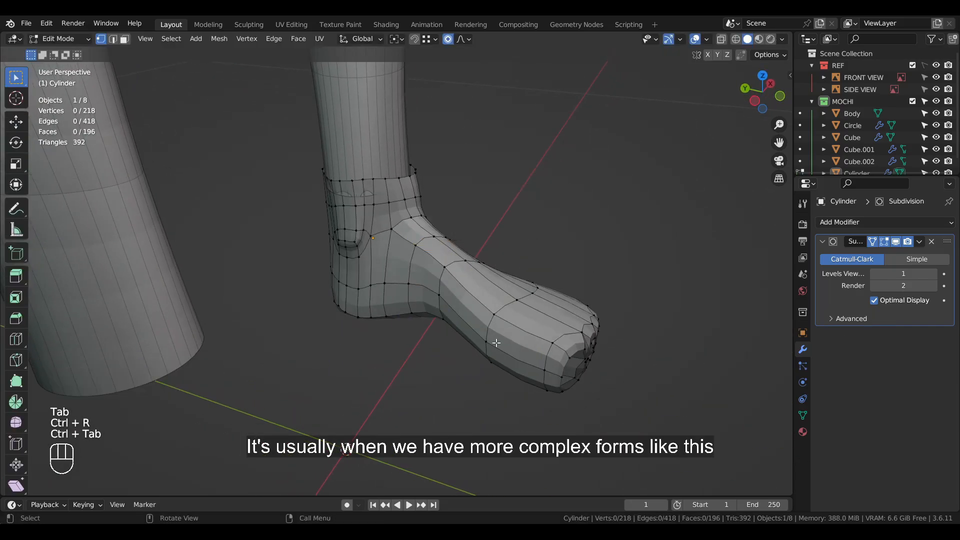
Smooth the surface of the upper foot in front of the ankle
middle_click_drag(584, 165, 539, 194)
key("ctrl+Tab")
middle_click_drag(500, 375, 537, 318)
left_click_drag(416, 238, 425, 275, "shift")
mouse_move(470, 290)
middle_mouse_down()
mouse_move(464, 313)
mouse_move(440, 300)
mouse_move(433, 262)
middle_mouse_up()
Undo the last change and set the Smooth brush strength to about 0.3
left_click(17, 266)
key("ctrl+z")
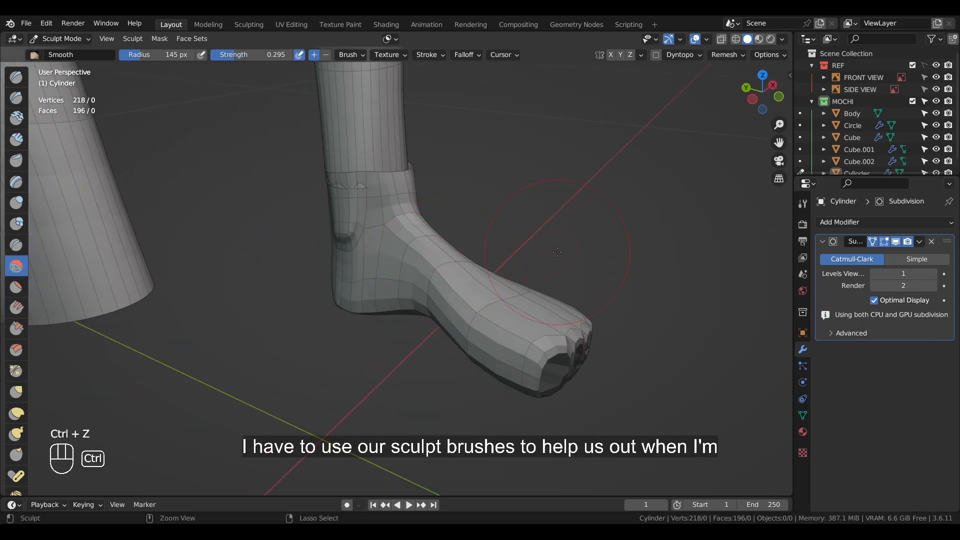
key("shift+f")
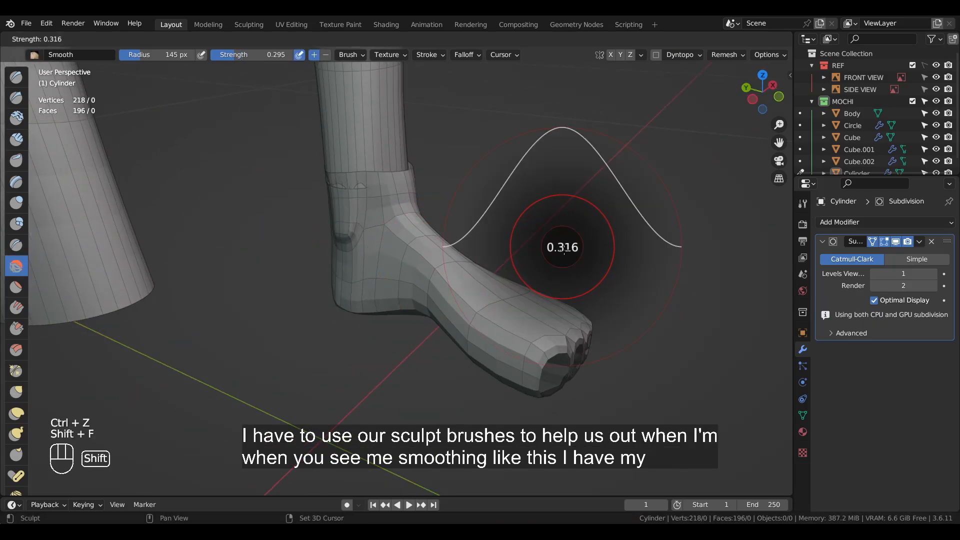
left_click(563, 250)
middle_click_drag(562, 250, 395, 260)
Switch back to the Grab brush and save the file
key("g")
scroll(392, 197, "up", 3)
scroll(392, 197, "down", 3)
key("ctrl+s")
mouse_move(528, 220)
middle_mouse_down()
mouse_move(501, 225)
mouse_move(399, 180)
middle_mouse_up()
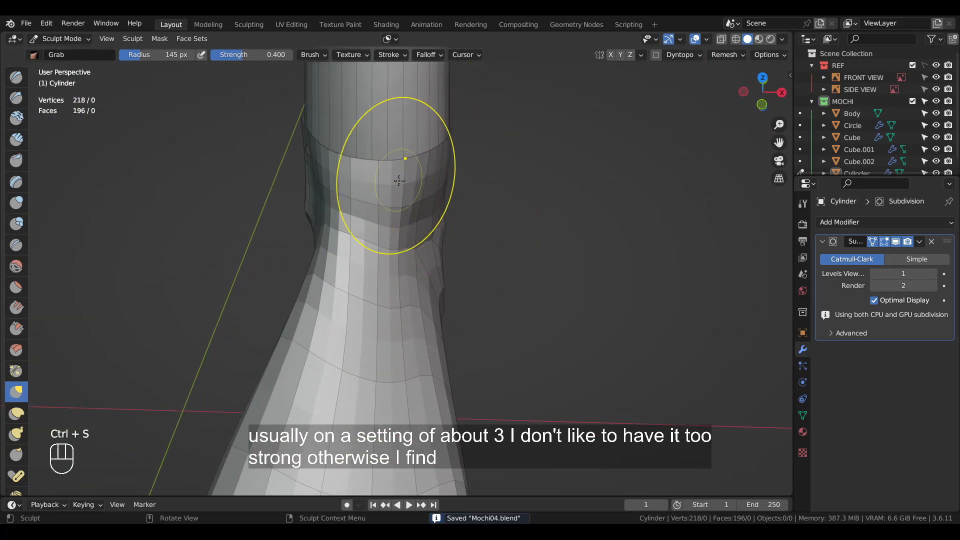
Try the Slide Relax brush on the topology of the instep and undo the stroke
scroll(13, 382, "down", 10)
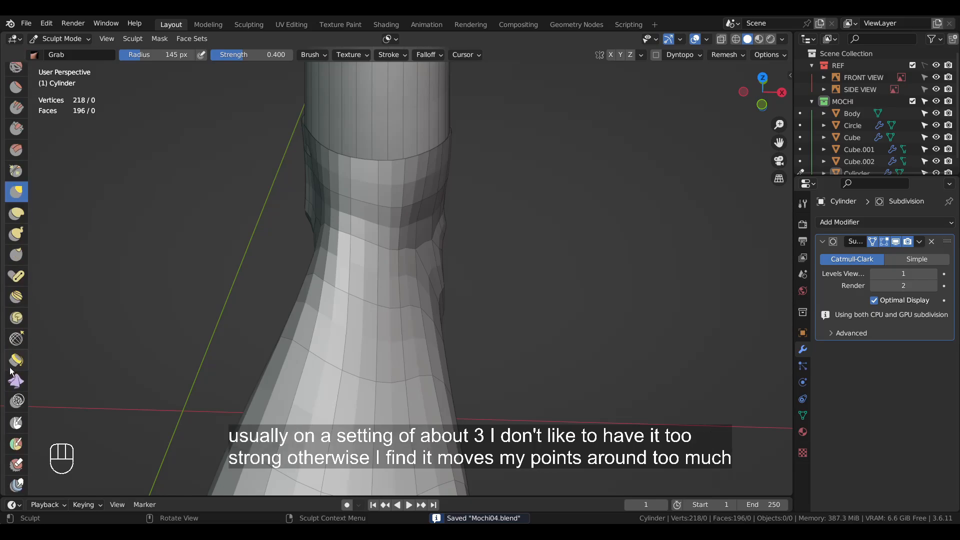
left_click(18, 278)
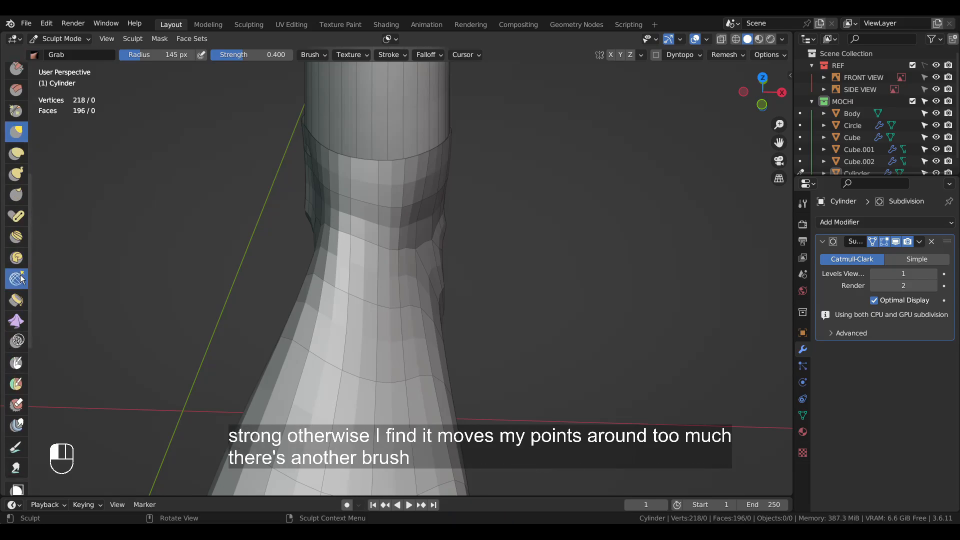
scroll(373, 350, "down", 5)
scroll(411, 298, "up", 3)
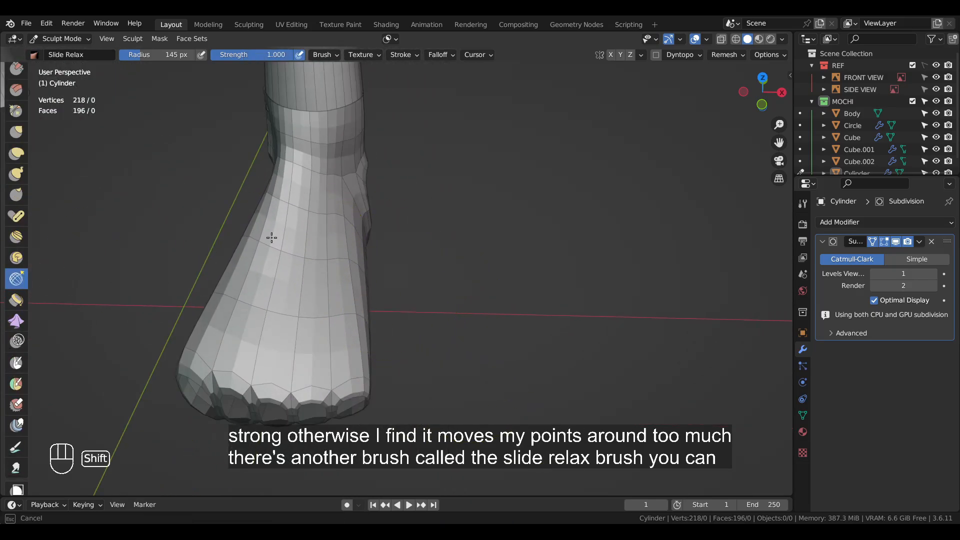
left_click_drag(272, 238, 299, 249, "shift")
key("ctrl+z")
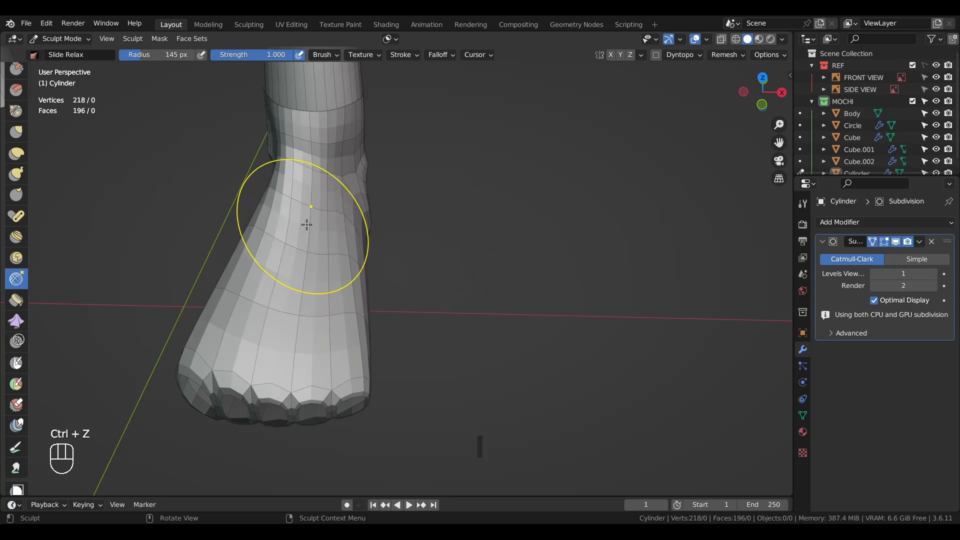
scroll(18, 172, "up", 3)
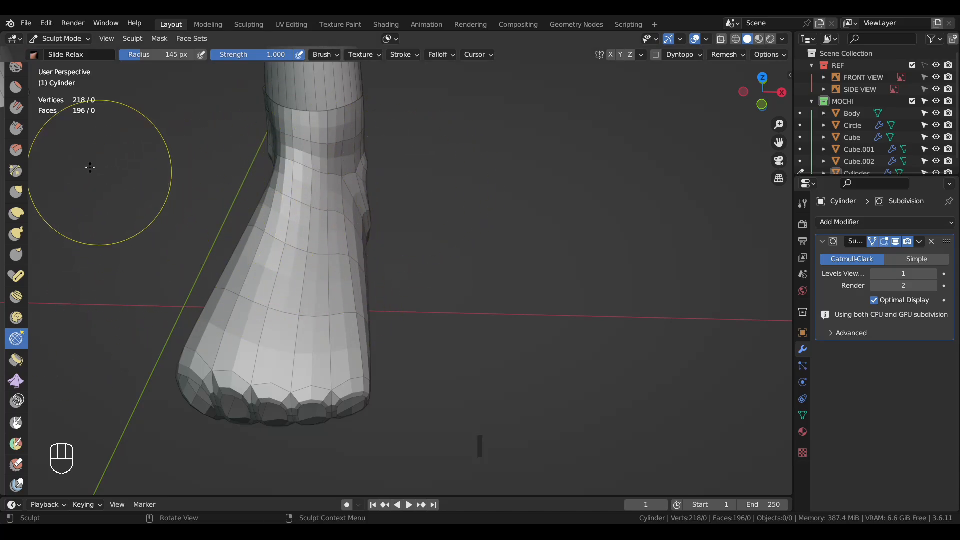
Reshape the front and outer side of the ankle with the Grab brush, setting its radius to 112 px
scroll(16, 173, "up", 3)
key("g")
left_click(328, 195)
mouse_move(450, 225)
middle_mouse_down()
mouse_move(380, 215)
mouse_move(543, 261)
mouse_move(606, 240)
middle_mouse_up()
scroll(380, 215, "up", 2)
key("f")
left_click(577, 240)
key("f")
left_click(564, 234)
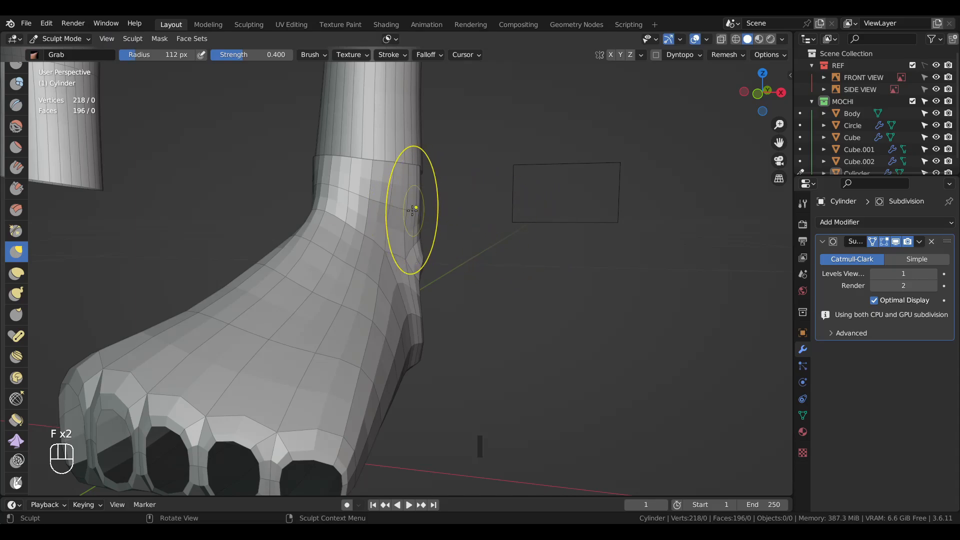
mouse_move(407, 235)
middle_mouse_down()
mouse_move(214, 220)
mouse_move(430, 286)
mouse_move(422, 246)
middle_mouse_up()
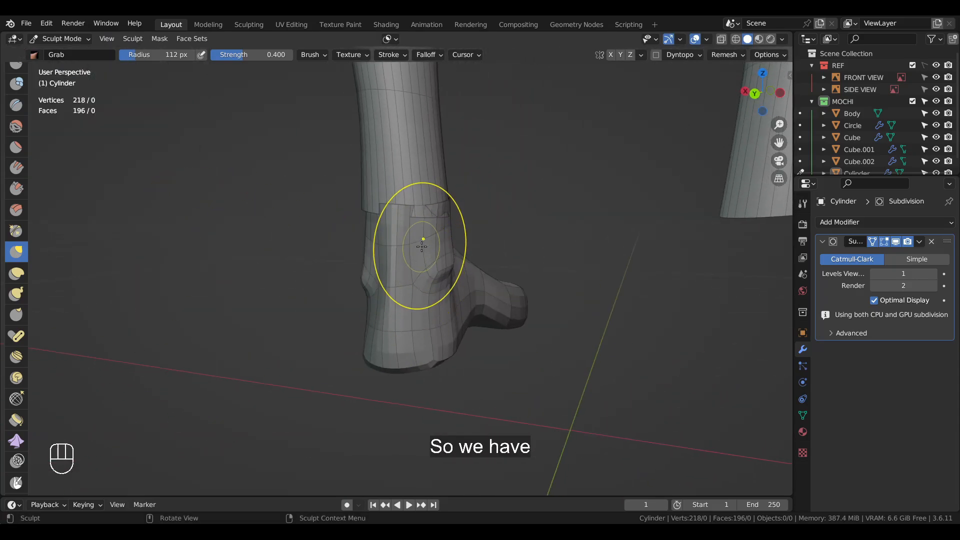
Adjust the ankle and heel contour with the Grab brush at a radius of 136 px
mouse_move(407, 278)
middle_mouse_down()
mouse_move(418, 290)
mouse_move(440, 278)
mouse_move(407, 246)
mouse_move(524, 339)
mouse_move(379, 407)
mouse_move(486, 411)
middle_mouse_up()
key("f")
left_click(417, 260)
scroll(450, 354, "up", 4)
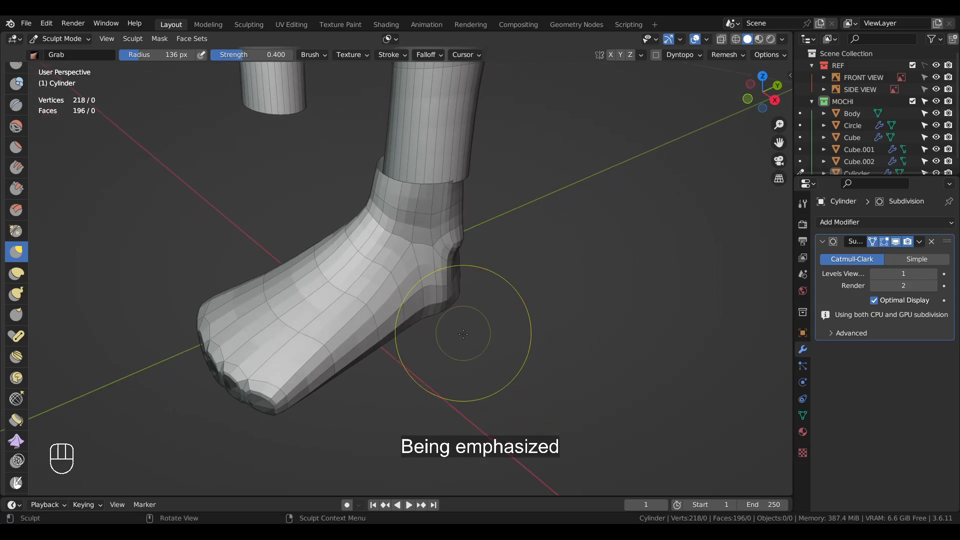
Emphasize the fat pad on the outer side of the foot near the heel with Inflate/Deflate at 76 px
key("6")
key("f")
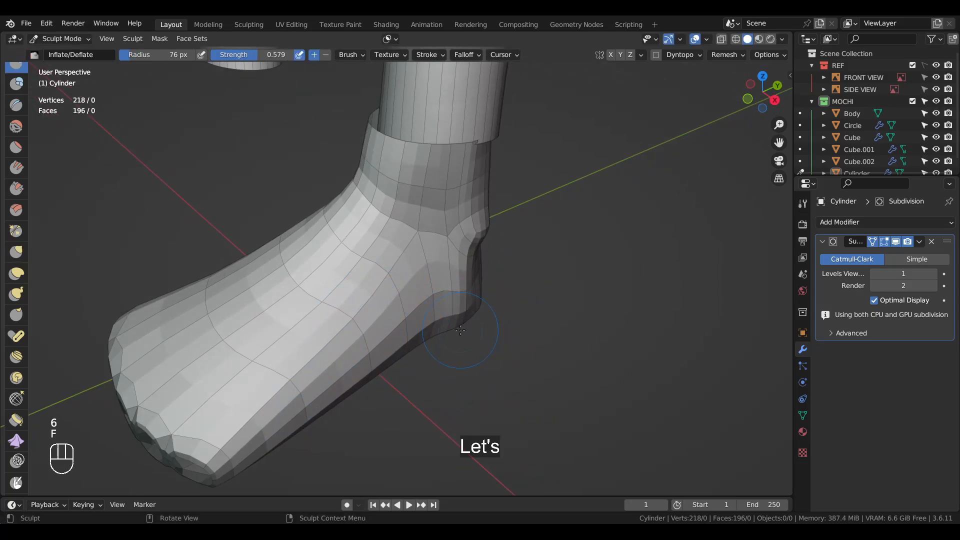
left_click_drag(433, 325, 429, 330)
middle_click_drag(429, 330, 424, 325)
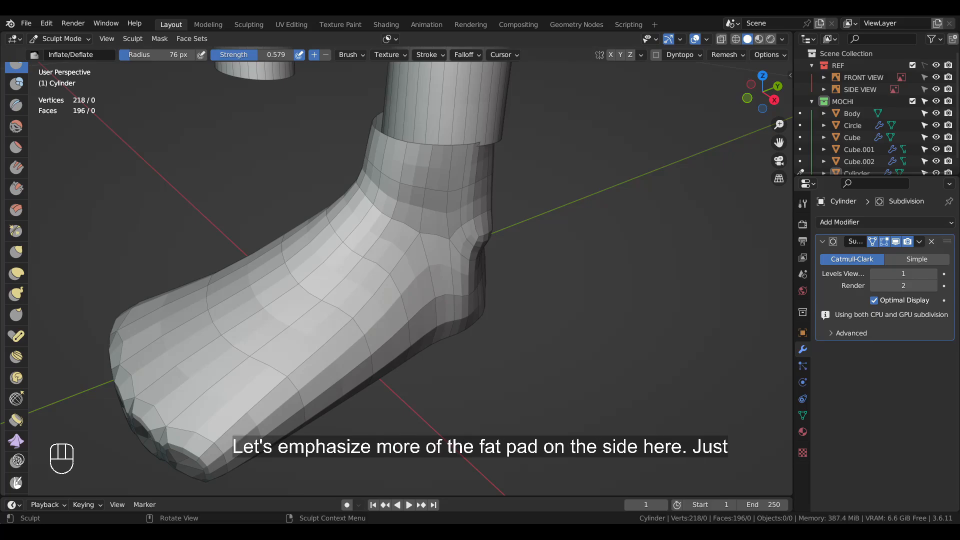
Adjust the outer side of the instep with the Grab brush at a radius of 121 px
middle_click_drag(357, 313, 317, 288, "shift")
key("g")
key("f")
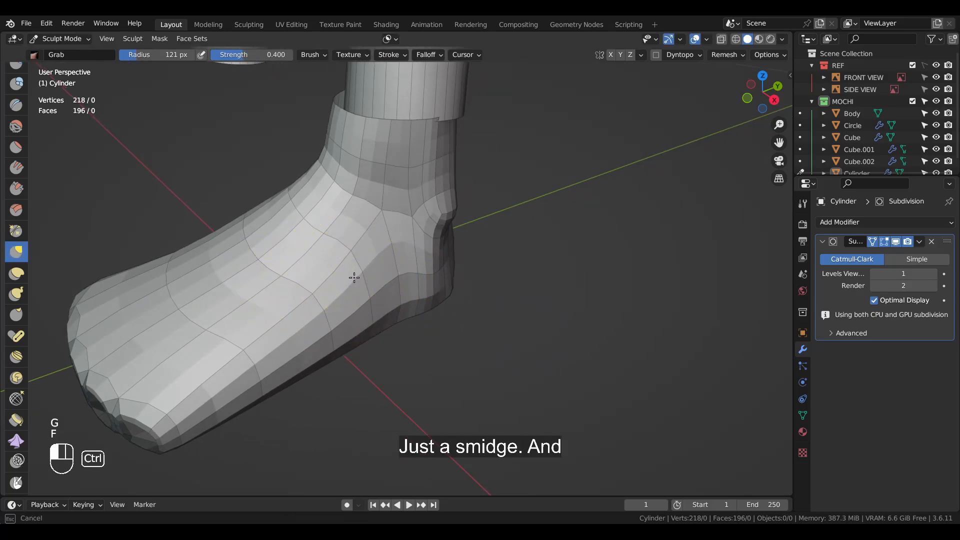
left_click(354, 278)
Annotate the arch across the instep, smooth the area above it, and set the Grab brush radius to 108 px
mouse_move(279, 315)
middle_mouse_down()
mouse_move(254, 382)
mouse_move(310, 325)
mouse_move(359, 298)
mouse_move(328, 306)
middle_mouse_up()
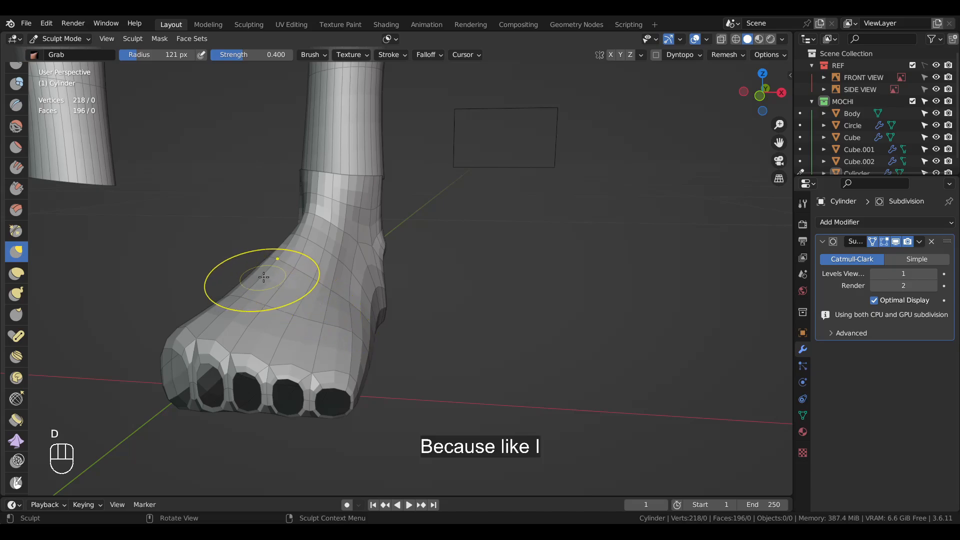
mouse_move(263, 277)
left_mouse_down()
mouse_move(323, 298)
mouse_move(364, 331)
left_mouse_up()
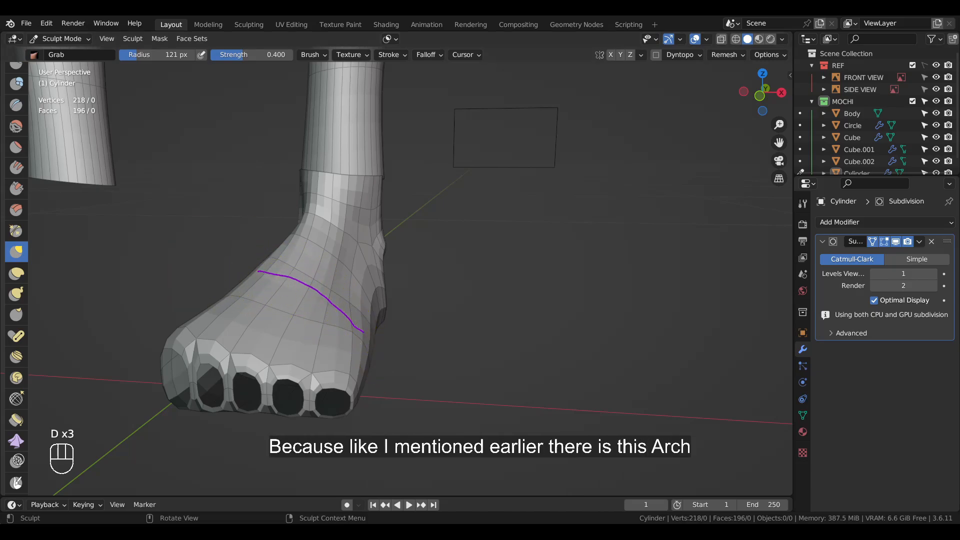
middle_click_drag(504, 344, 360, 267)
key("f")
key("f")
left_click(376, 268)
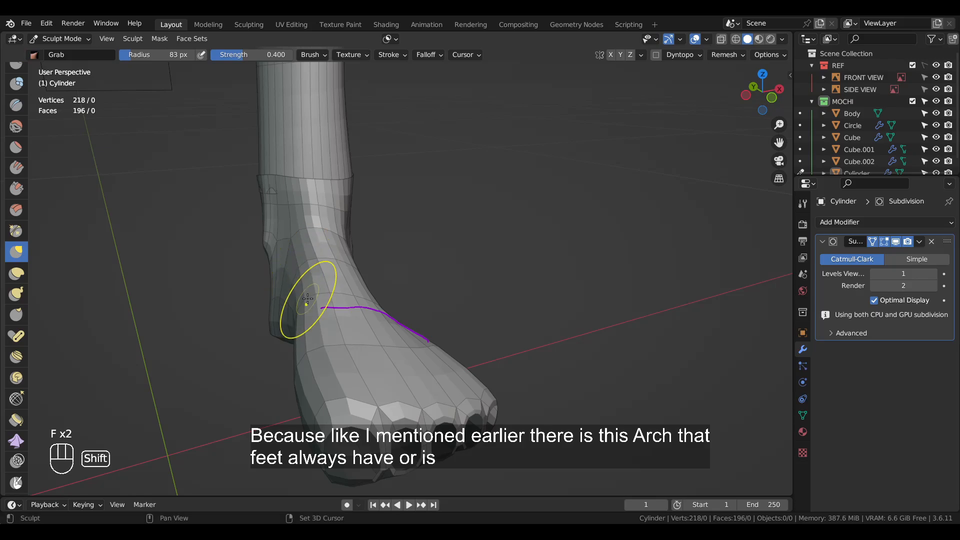
left_click_drag(315, 271, 316, 284, "shift")
middle_click_drag(361, 292, 320, 292)
key("f")
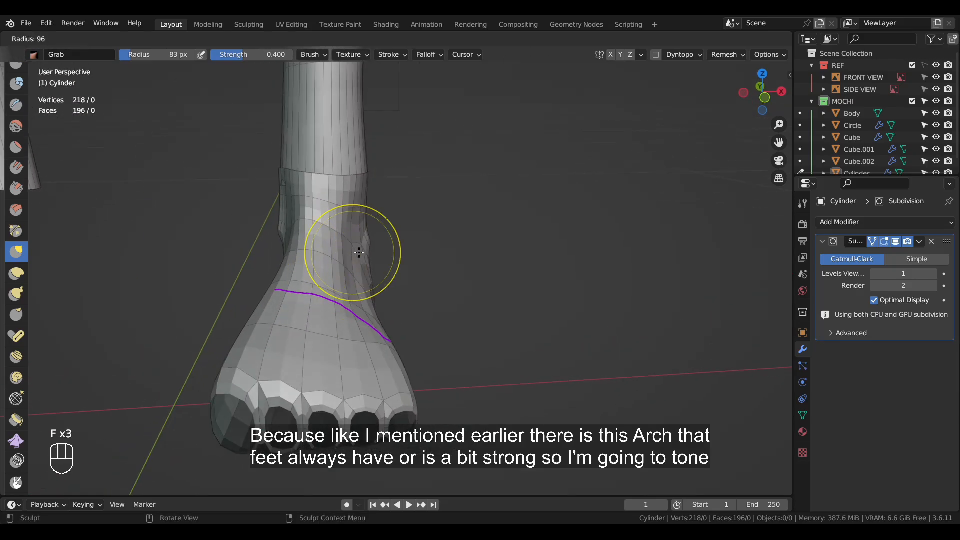
left_click(405, 253)
In the right side view, set the Grab radius to 202 px and annotate the foot's upper profile from ankle to toes
key("KP_3")
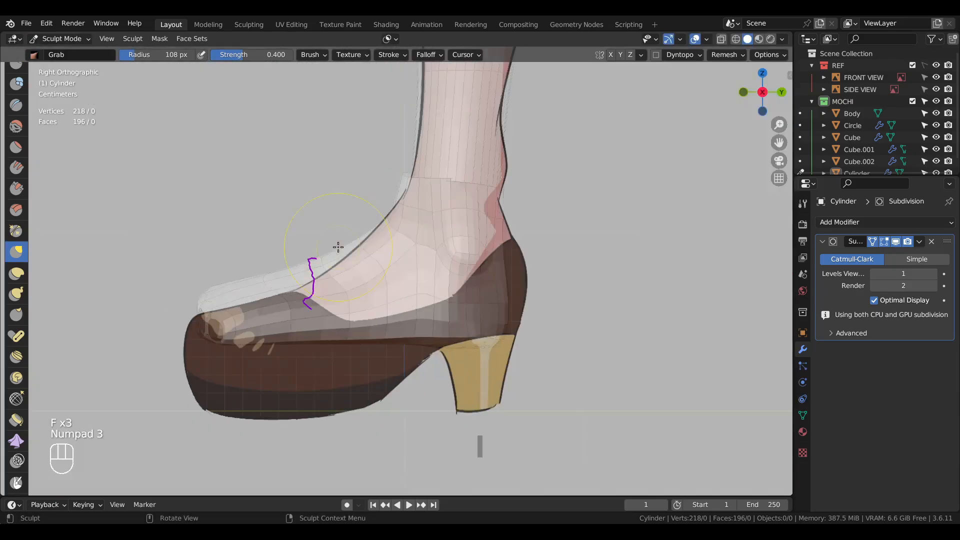
key("f")
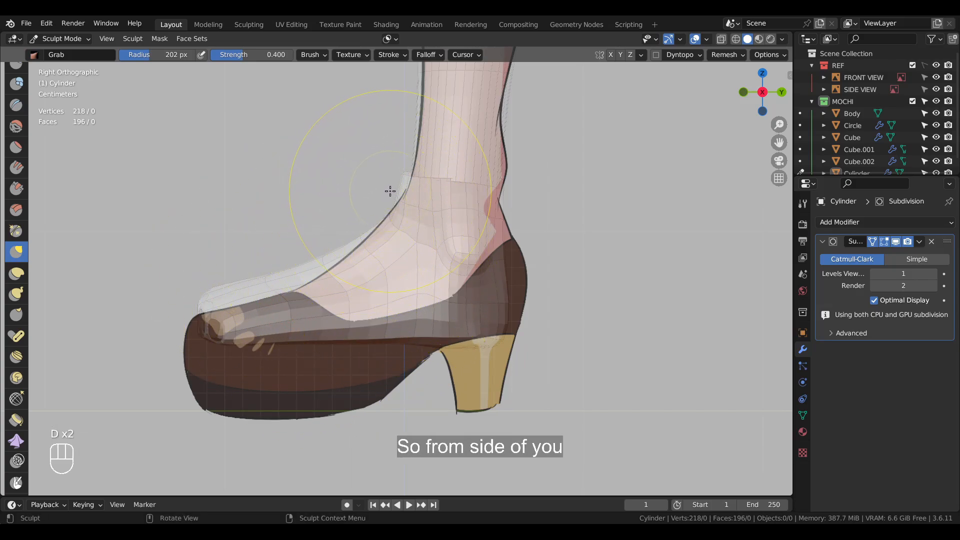
mouse_move(397, 194)
left_mouse_down()
mouse_move(352, 243)
mouse_move(247, 274)
left_mouse_up()
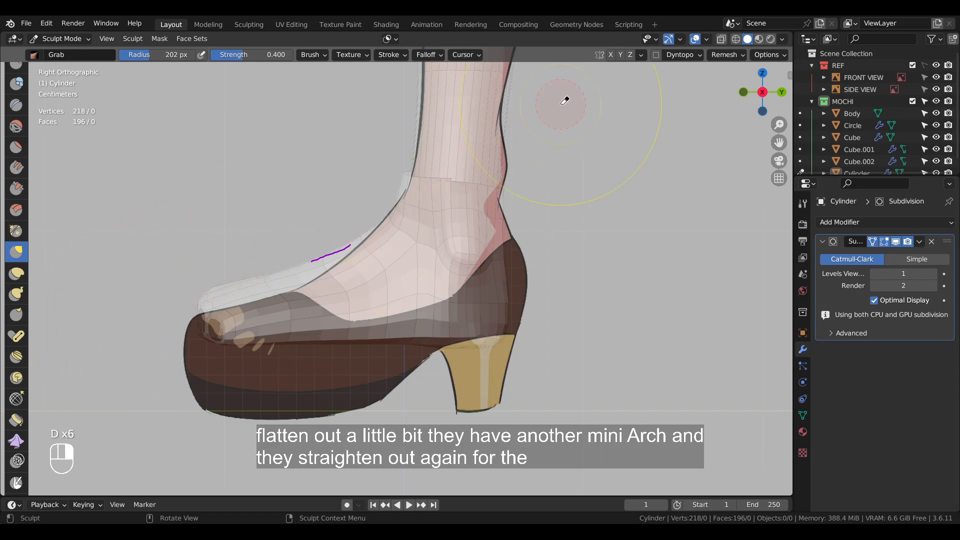
Annotate the slant from the higher inner ankle to the lower outer ankle, and erase the annotation
middle_click_drag(285, 264, 302, 244)
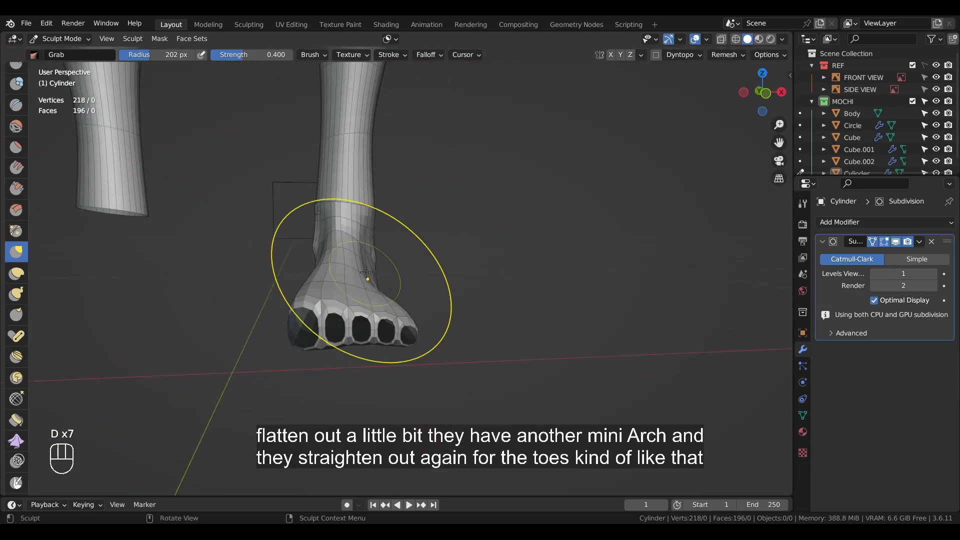
left_click_drag(305, 246, 388, 272)
mouse_move(301, 249)
left_mouse_down()
mouse_move(307, 240)
mouse_move(382, 278)
left_mouse_up()
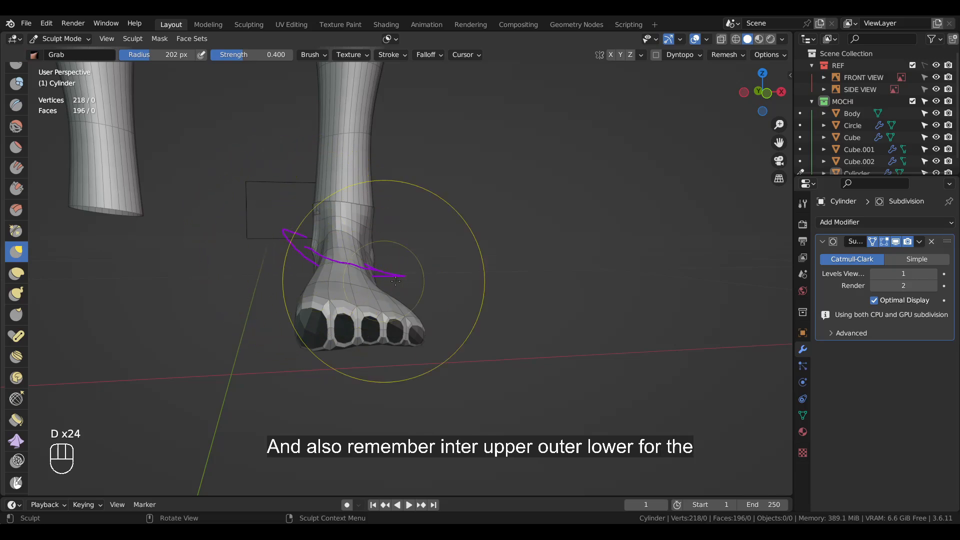
right_click_drag(141, 200, 491, 289)
Annotate the Achilles tendon on the back of the ankle, and erase the annotation
mouse_move(565, 295)
middle_mouse_down()
mouse_move(567, 303)
mouse_move(293, 281)
middle_mouse_up()
middle_click_drag(408, 229, 520, 231)
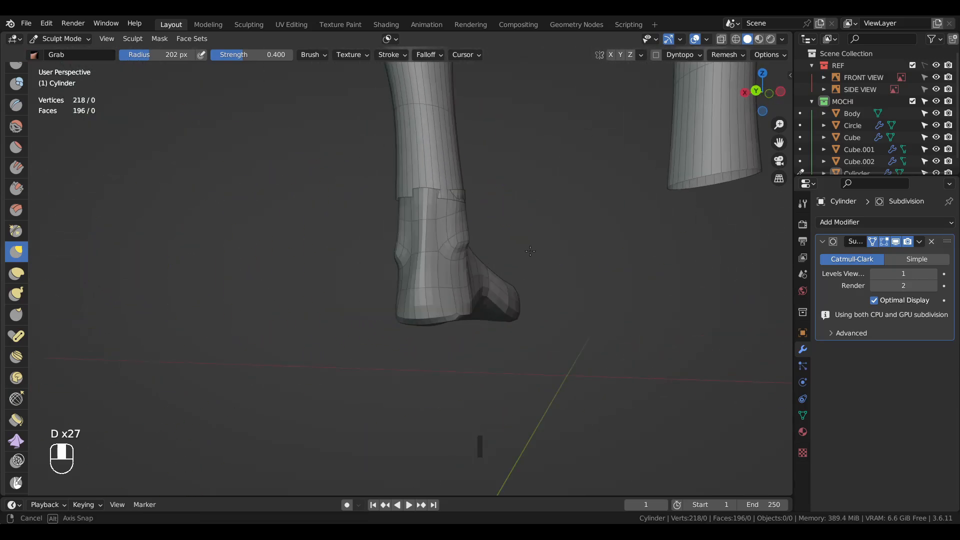
left_click_drag(450, 205, 442, 275)
mouse_move(422, 214)
left_mouse_down()
mouse_move(435, 220)
mouse_move(433, 209)
left_mouse_up()
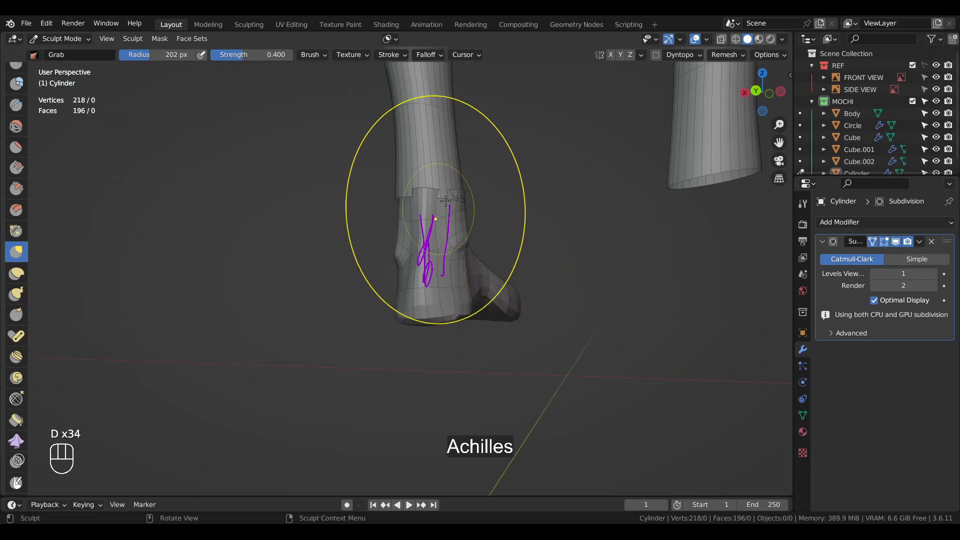
right_click_drag(437, 225, 407, 272)
Refine the outline of the toe end with the Grab brush at a radius of 139 px
mouse_move(407, 272)
middle_mouse_down()
mouse_move(512, 311)
mouse_move(363, 312)
mouse_move(386, 310)
mouse_move(375, 429)
mouse_move(405, 423)
middle_mouse_up()
key("g")
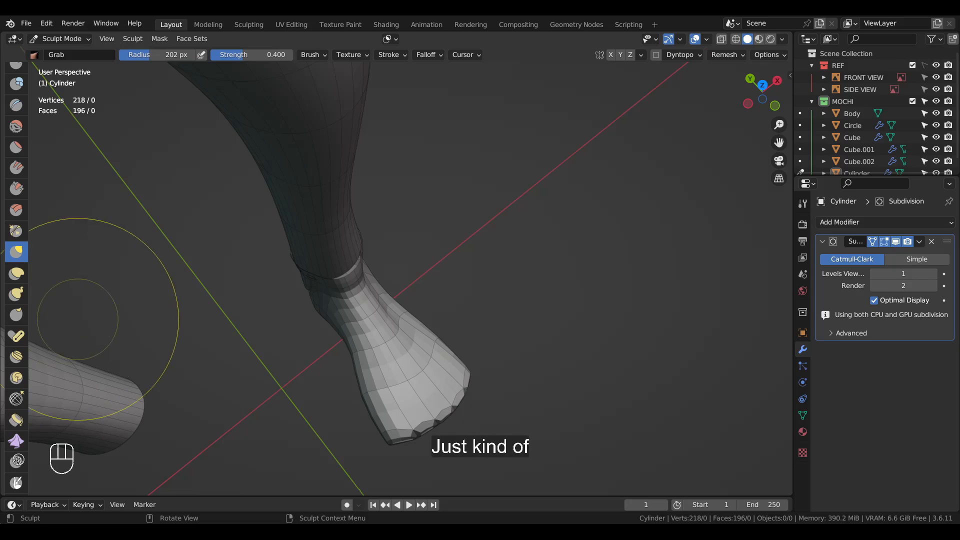
middle_click_drag(77, 319, 30, 295, "shift")
key("f")
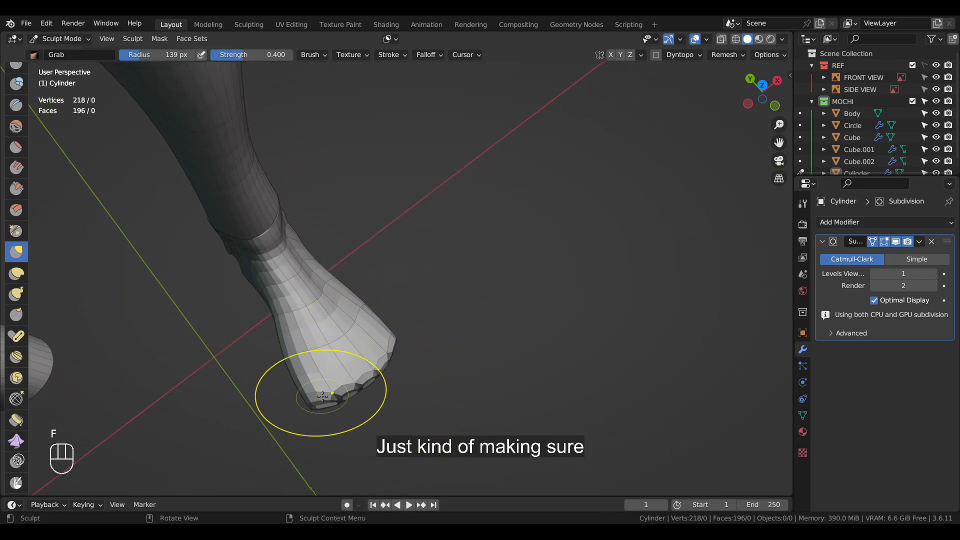
left_click(329, 412)
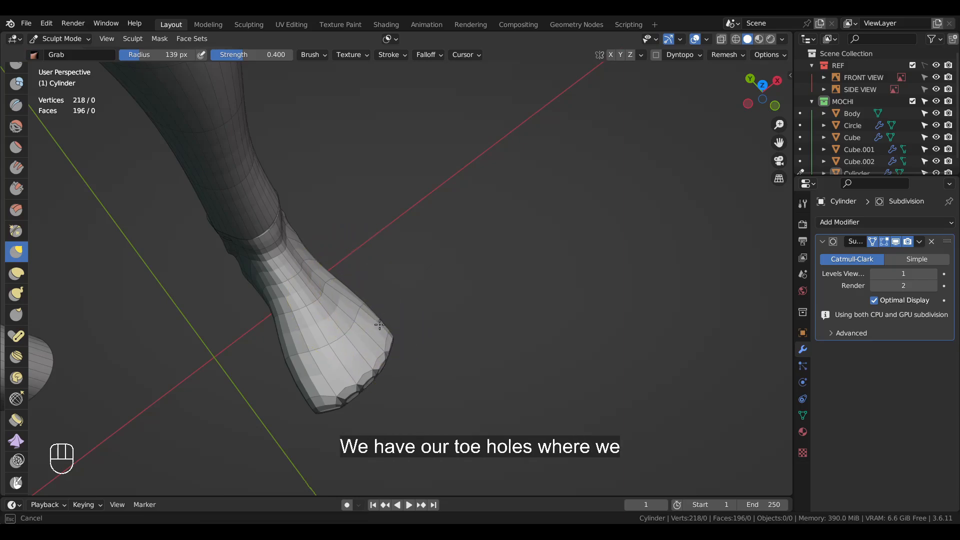
middle_click_drag(374, 319, 327, 291)
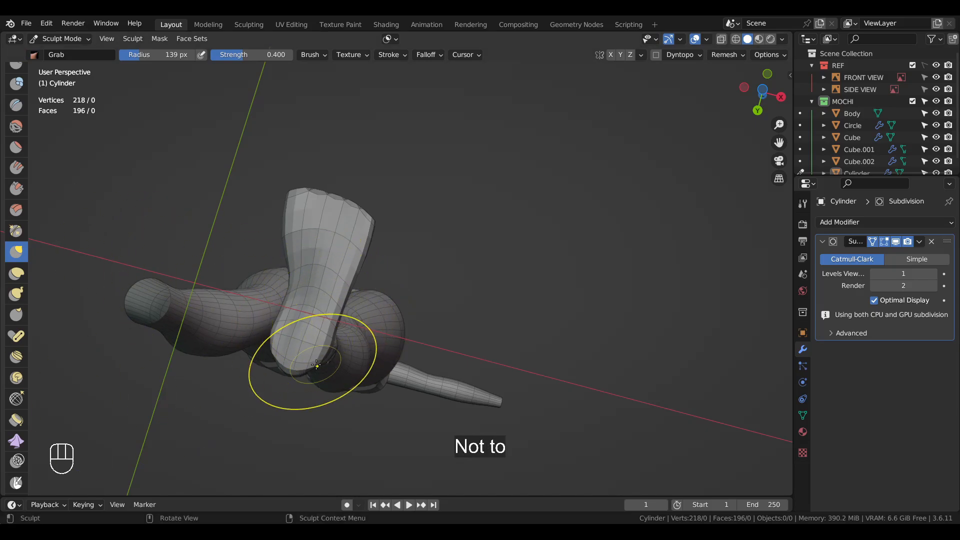
Insert two evenly spaced edge loops around the forefoot, between the ball of the foot and the toe openings
middle_click_drag(293, 350, 330, 300)
scroll(295, 350, "up", 4)
key("Tab")
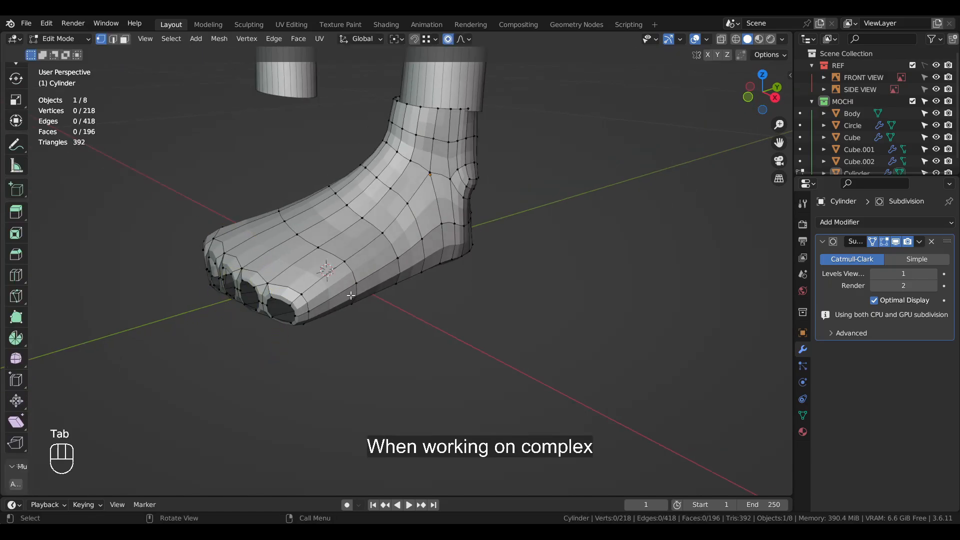
key("ctrl+r")
scroll(335, 282, "up", 1)
left_click(336, 282)
right_click(336, 283)
left_click(457, 397)
middle_click_drag(370, 400, 470, 388)
middle_click_drag(407, 386, 450, 380)
middle_click_drag(450, 380, 453, 360, "shift")
middle_click_drag(368, 352, 371, 315)
Apply the foot's Subdivision modifier in Object Mode and switch back to Sculpt Mode
key("ctrl+Tab")
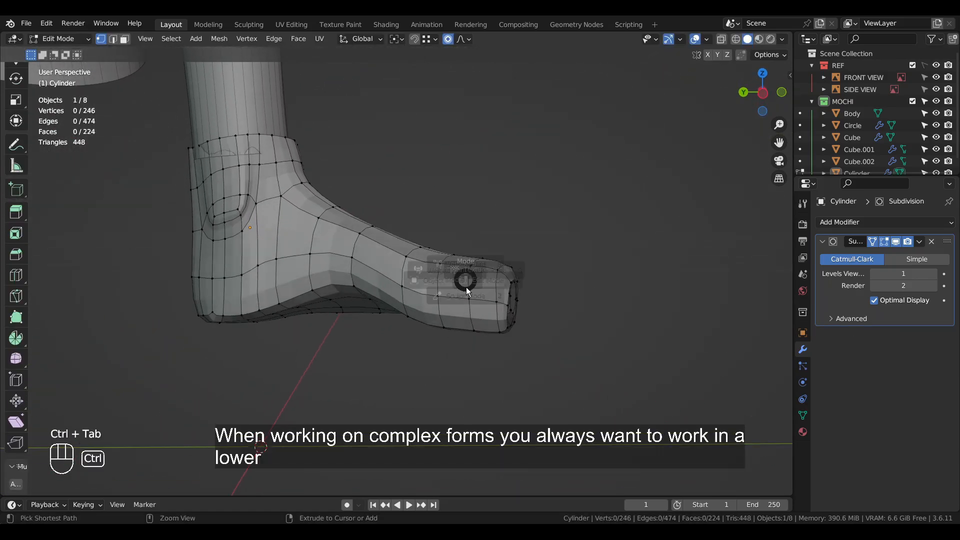
left_click(463, 354)
key("ctrl+Tab")
left_click(450, 337)
key("ctrl+a")
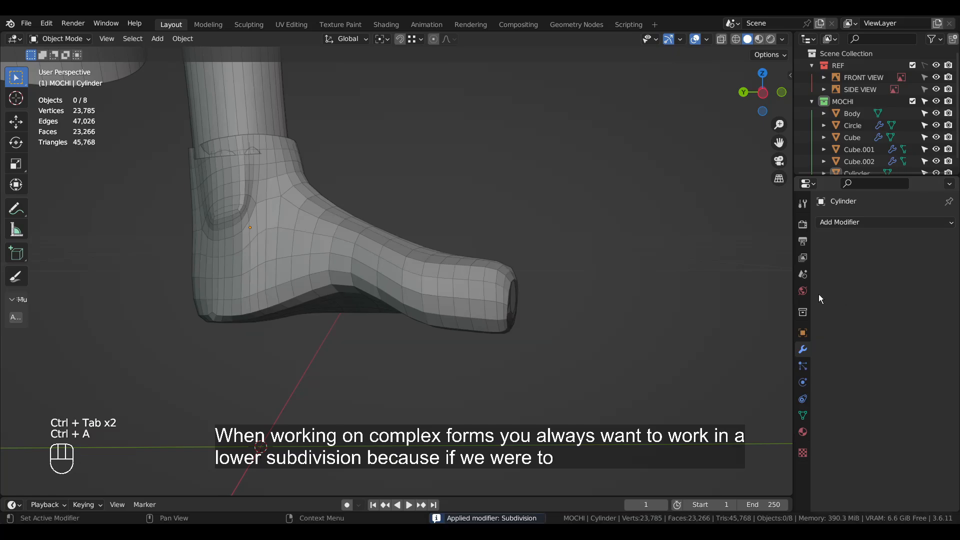
key("ctrl+Tab")
mouse_move(508, 337)
middle_mouse_down()
mouse_move(309, 339)
mouse_move(312, 400)
mouse_move(373, 381)
middle_mouse_up()
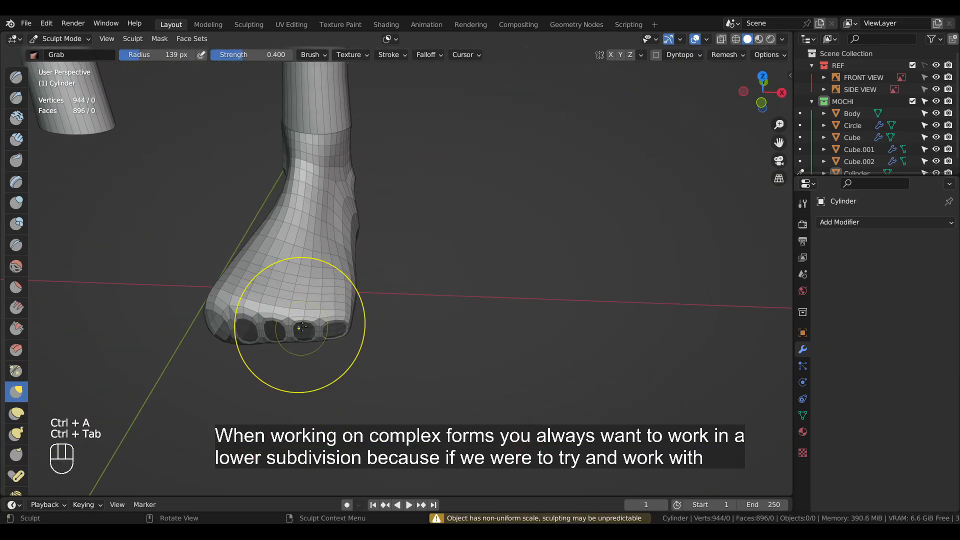
Try a Grab stroke on the dense forefoot mesh, and undo it together with the application of the Subdivision modifier
mouse_move(303, 285)
left_mouse_down()
mouse_move(611, 314)
mouse_move(295, 272)
mouse_move(295, 350)
mouse_move(330, 295)
left_mouse_up()
key("ctrl+z")
key("ctrl+z")
key("ctrl+z")
Hide the Subdivision modifier's viewport display to inspect the low-poly foot, and show it again
middle_click_drag(434, 295, 446, 250)
left_click(904, 241)
middle_click_drag(345, 325, 549, 314)
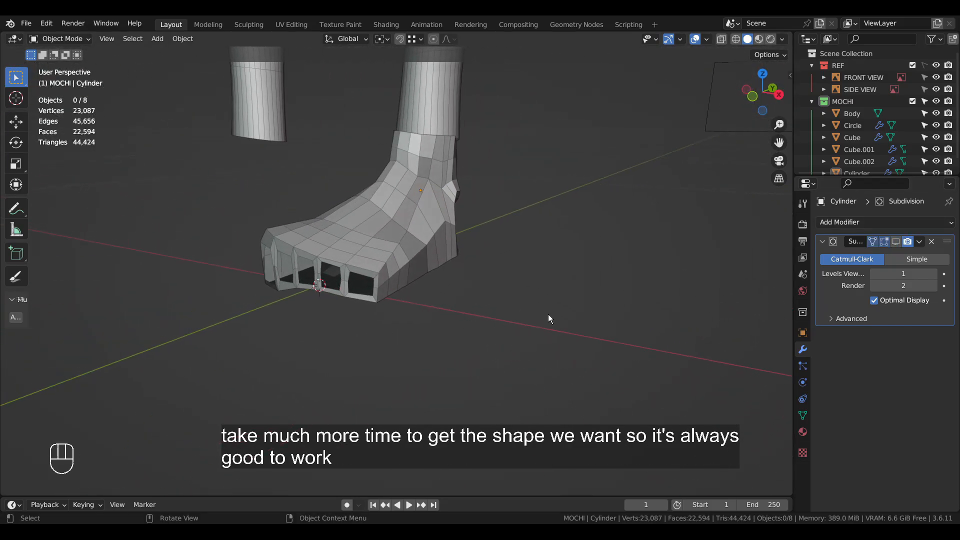
left_click(899, 242)
middle_click_drag(388, 355, 425, 345)
Select the foot, switch it to Sculpt Mode, and try a Grab stroke around the toe openings at a radius of 88 px
left_click(312, 245)
middle_click_drag(312, 245, 366, 222)
key("ctrl+Tab")
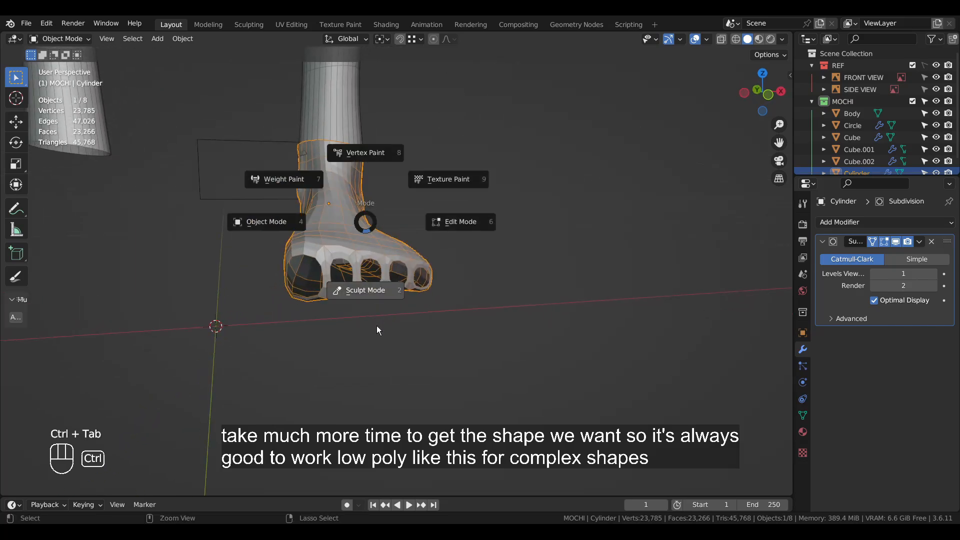
left_click(378, 328)
key("f")
left_click_drag(331, 254, 330, 261, "ctrl")
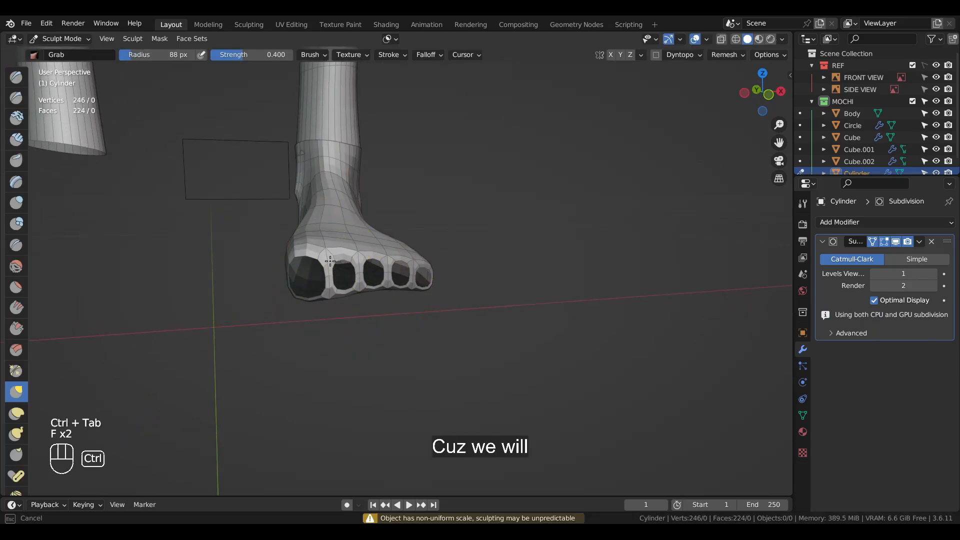
key("ctrl+z")
Reshape the forefoot around the toe openings with the Grab brush at a radius of 94 px
middle_click_drag(378, 270, 377, 306)
key("f")
left_click(378, 306)
left_click_drag(330, 301, 330, 313, "ctrl")
middle_click_drag(329, 313, 370, 265)
key("ctrl+z")
left_click_drag(388, 249, 386, 259)
left_click_drag(385, 258, 422, 257)
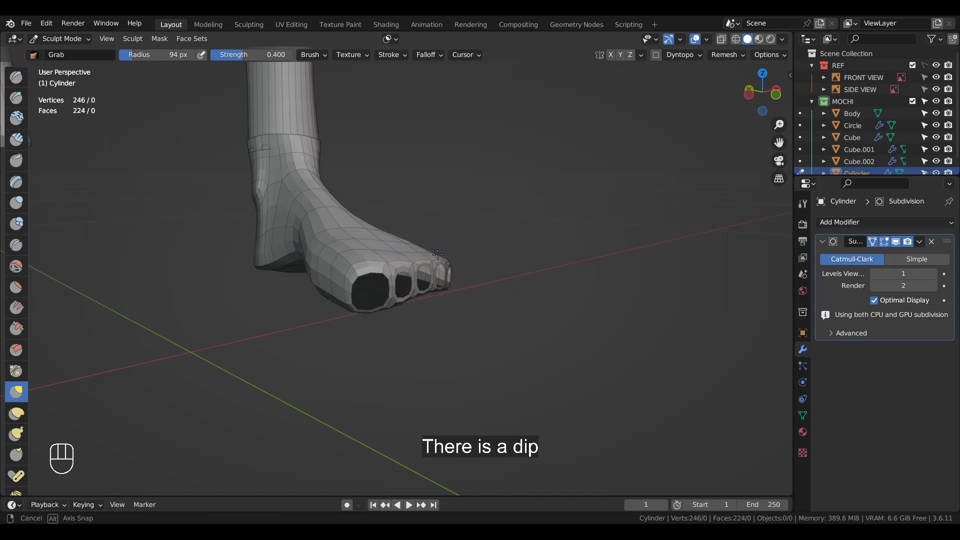
Switch to the Draw Sharp brush and review its stroke settings, including Stabilize Stroke
mouse_move(437, 254)
middle_mouse_down()
mouse_move(360, 285)
mouse_move(323, 279)
mouse_move(362, 299)
middle_mouse_up()
key("7")
middle_click_drag(378, 238, 385, 269)
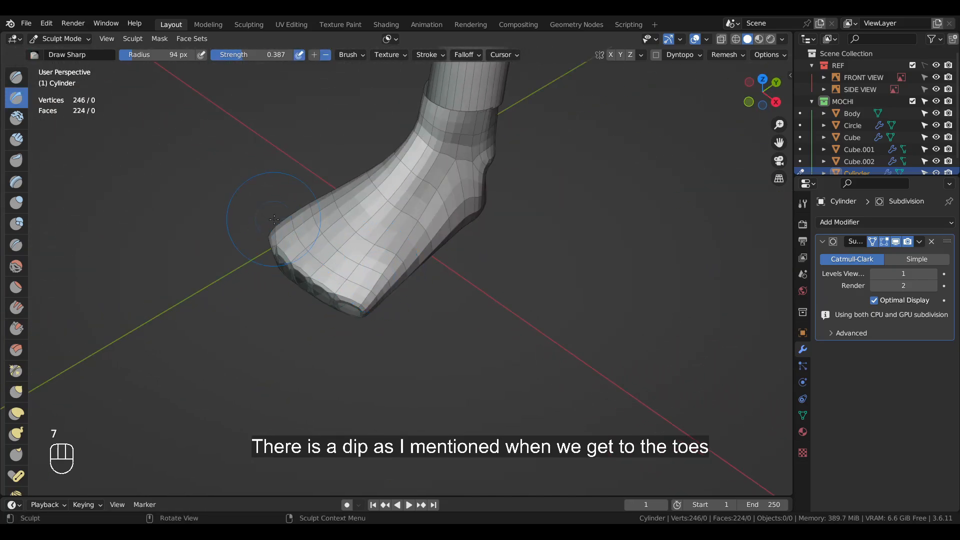
middle_click_drag(340, 236, 305, 233)
key("n")
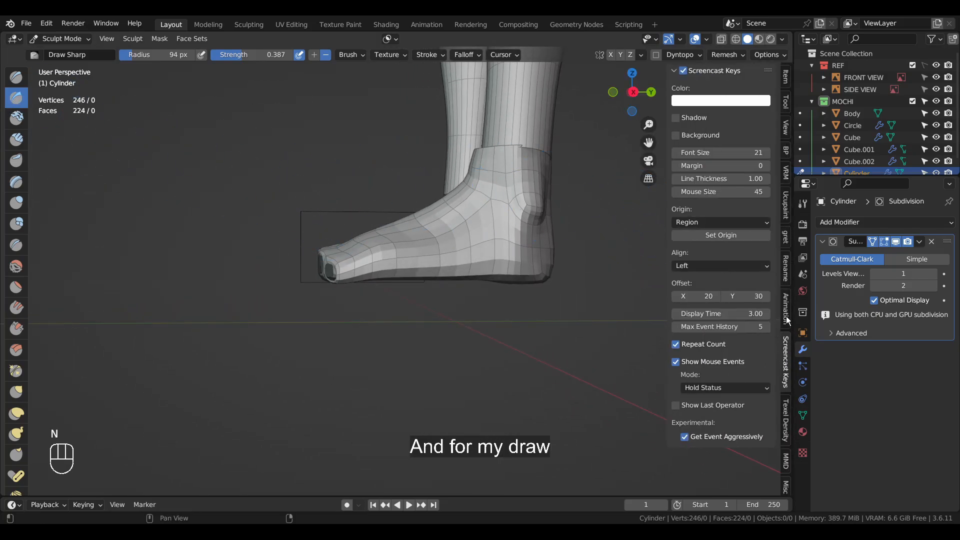
left_click(786, 98)
scroll(702, 425, "down", 5)
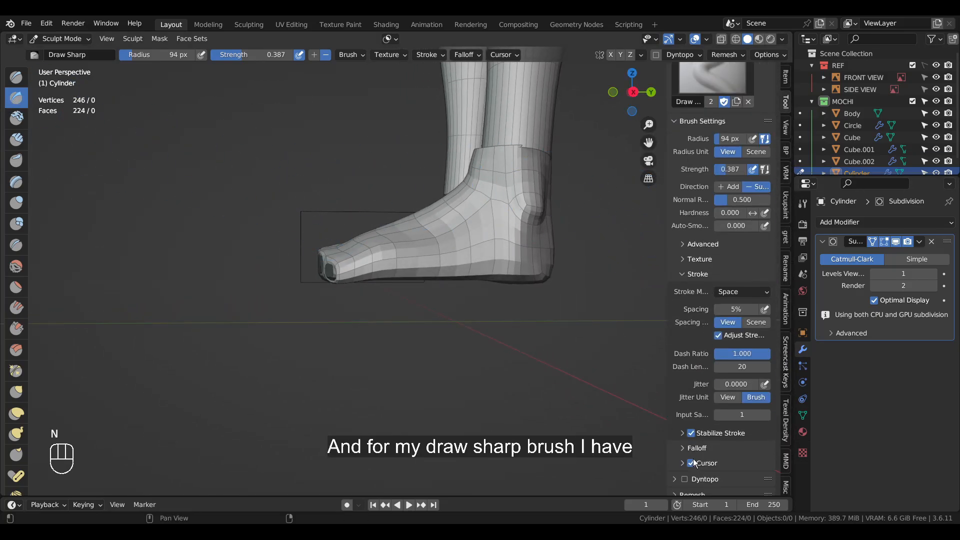
scroll(688, 176, "up", 5)
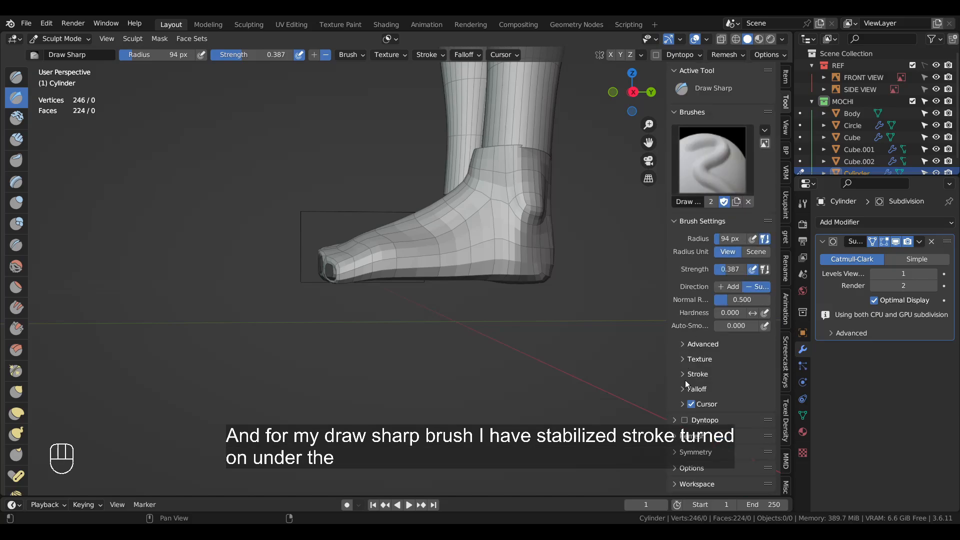
scroll(683, 379, "down", 5)
key("n")
Switch to Edit Mode and insert two loop cuts around the forefoot behind the toe openings
mouse_move(331, 369)
middle_mouse_down()
mouse_move(457, 327)
mouse_move(457, 382)
mouse_move(274, 325)
mouse_move(124, 328)
mouse_move(298, 347)
mouse_move(283, 320)
mouse_move(350, 301)
mouse_move(450, 296)
middle_mouse_up()
key("Tab")
key("2")
left_click(309, 257)
right_click(310, 257)
middle_click_drag(309, 257, 381, 265)
Delete the row of five faces across the top of the forefoot, behind the toe openings
key("3")
left_click(311, 274)
left_click(419, 258, "ctrl")
key("x")
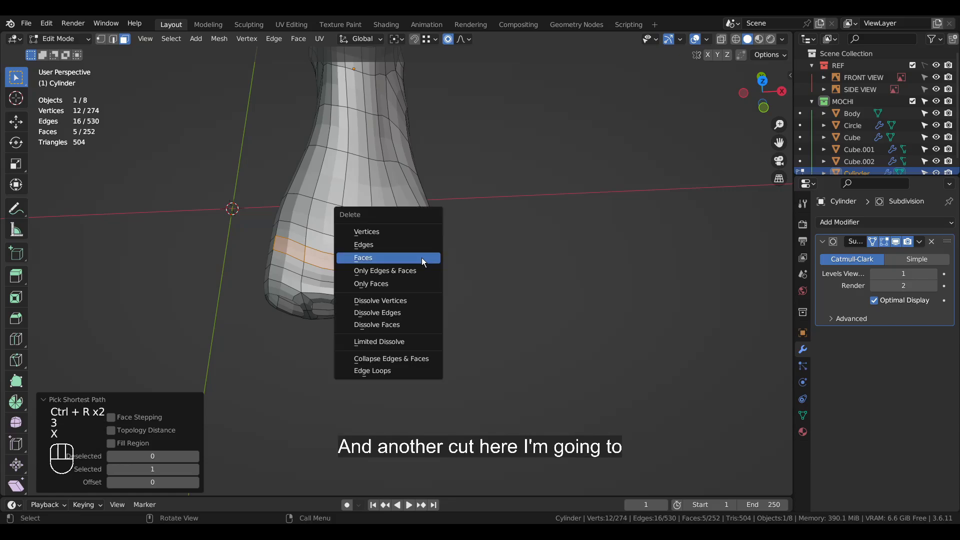
left_click(422, 257)
Delete the matching row of five faces across the sole, under the ball of the foot
middle_click_drag(542, 358, 458, 167)
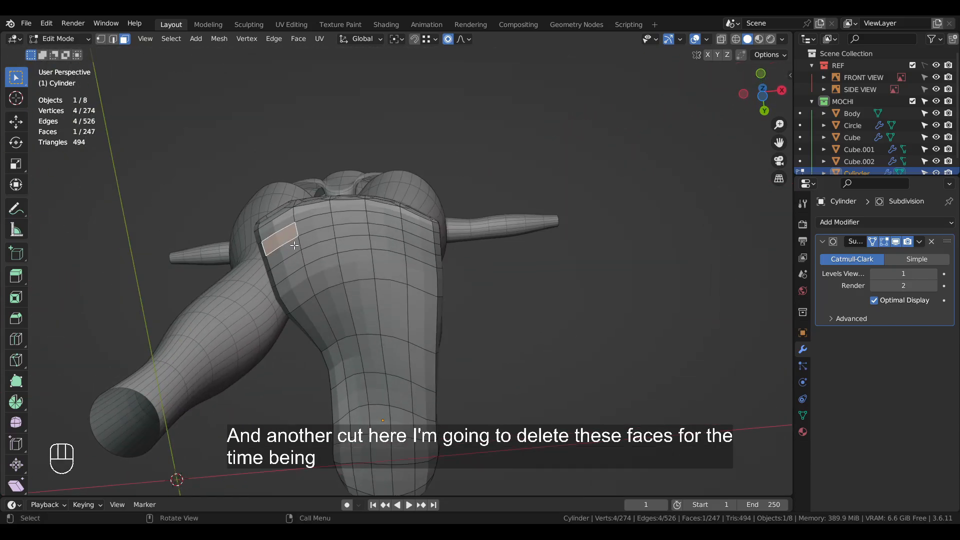
mouse_move(294, 246)
middle_mouse_down()
mouse_move(313, 459)
mouse_move(315, 276)
mouse_move(290, 228)
middle_mouse_up()
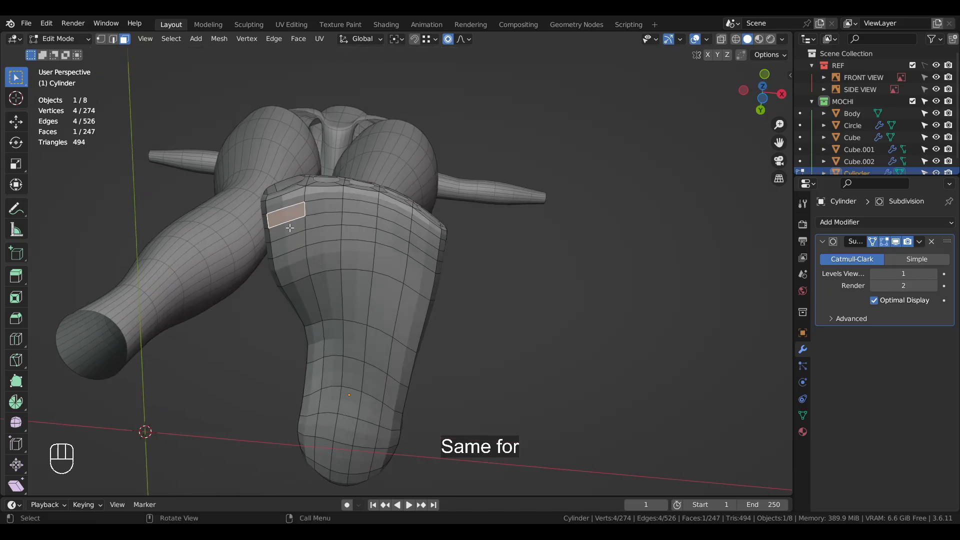
left_click(427, 251, "ctrl")
key("x")
left_click(450, 260)
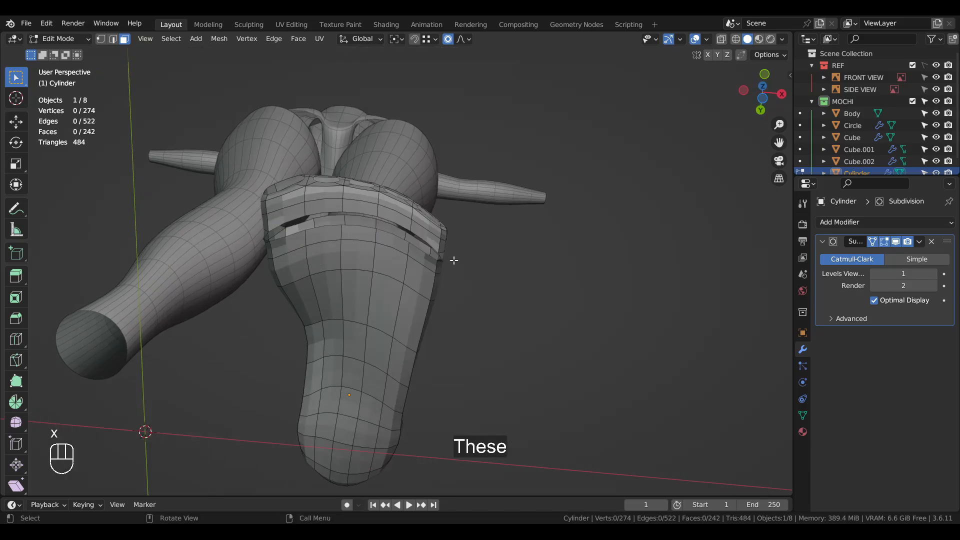
Insert five centred lengthwise loop cuts on top of the forefoot, one above each toe opening
middle_click_drag(512, 321, 283, 293)
key("ctrl+r")
left_click(264, 264)
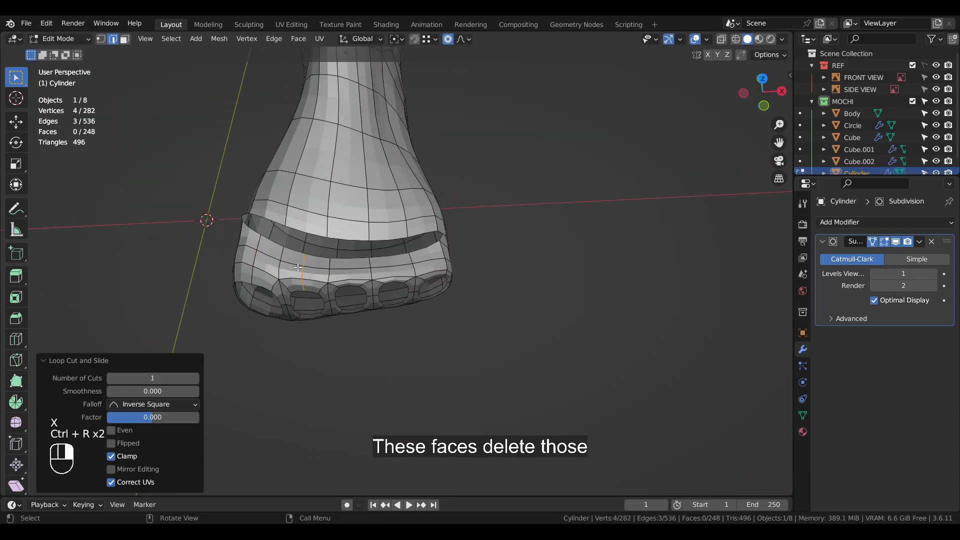
key("ctrl+r")
left_click(349, 274)
right_click(351, 273)
key("ctrl+r")
left_click(393, 271)
right_click(396, 272)
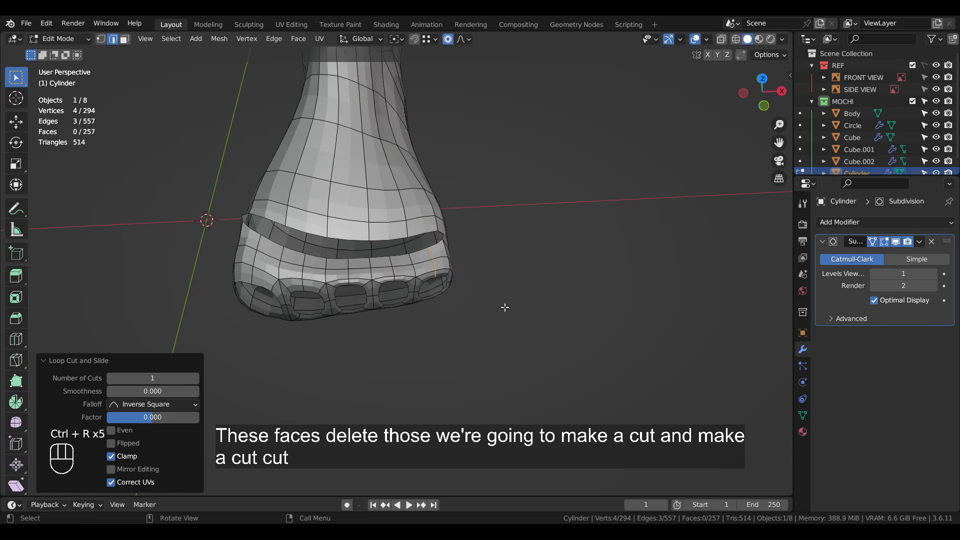
Insert five centred lengthwise loop cuts on the underside of the forefoot, one below each toe opening
middle_click_drag(505, 307, 323, 239)
key("ctrl+r")
left_click(294, 224)
right_click(294, 224)
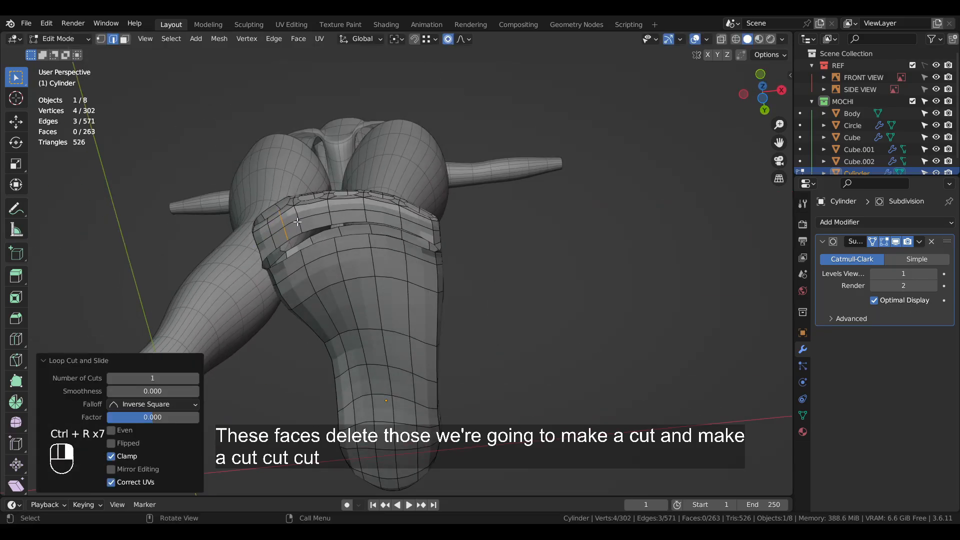
key("ctrl+z")
key("ctrl+r")
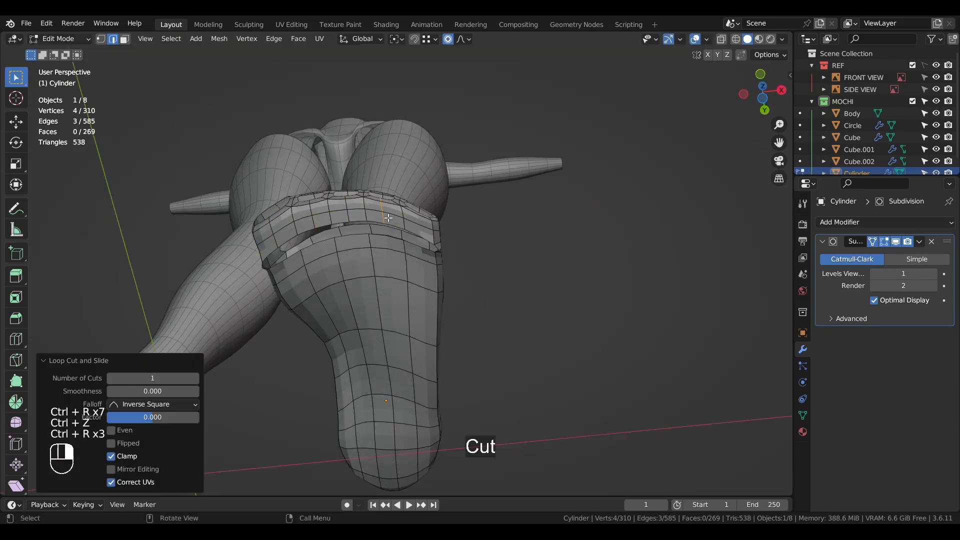
key("ctrl+r")
left_click(431, 219)
right_click(431, 219)
left_click(563, 227)
Fill the open gaps across the top and the sole of the forefoot with a single face each
middle_click_drag(564, 227, 378, 376)
scroll(439, 304, "up", 3)
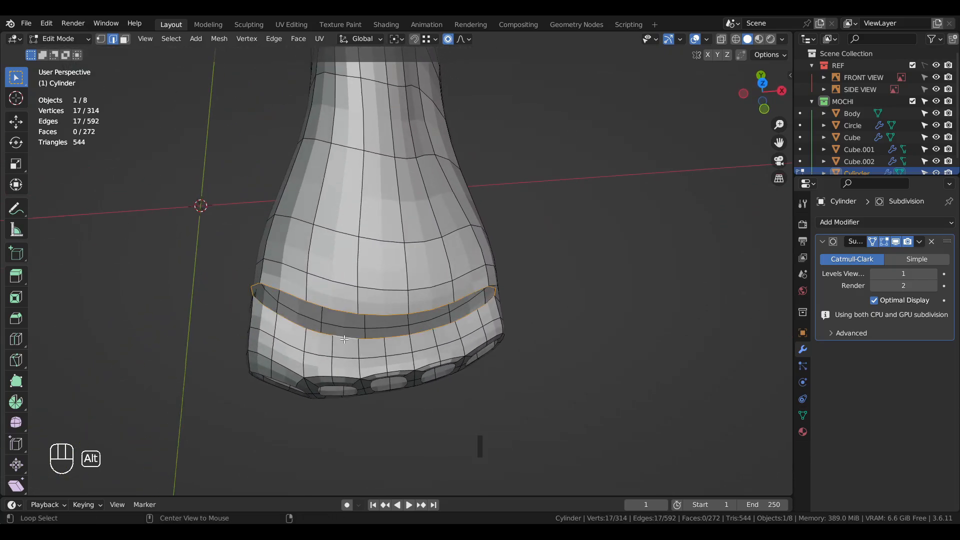
key("f")
left_click_drag(590, 417, 693, 470)
middle_click_drag(608, 457, 590, 287)
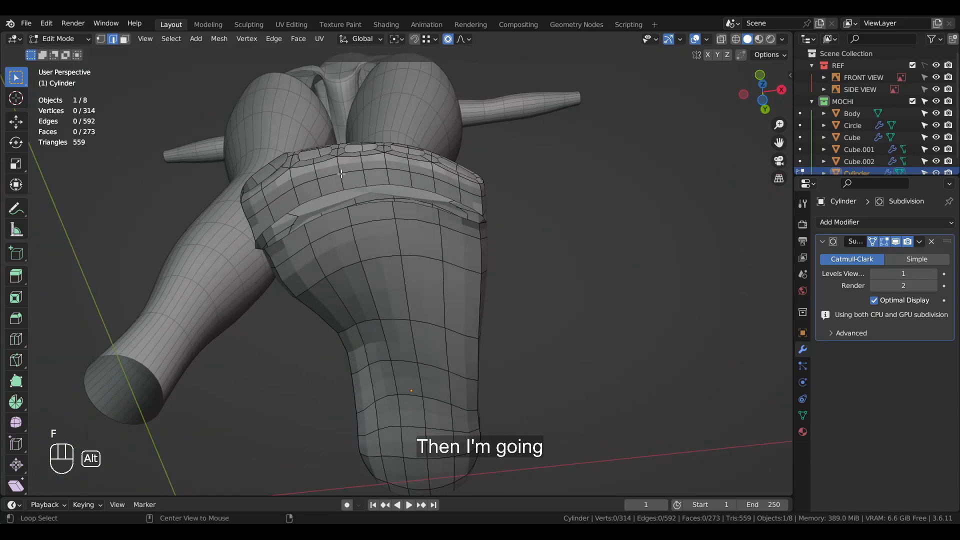
key("f")
left_click(531, 158)
scroll(533, 175, "down", 3)
middle_click_drag(533, 175, 518, 375)
scroll(545, 292, "up", 4)
middle_click_drag(519, 375, 511, 357, "shift")
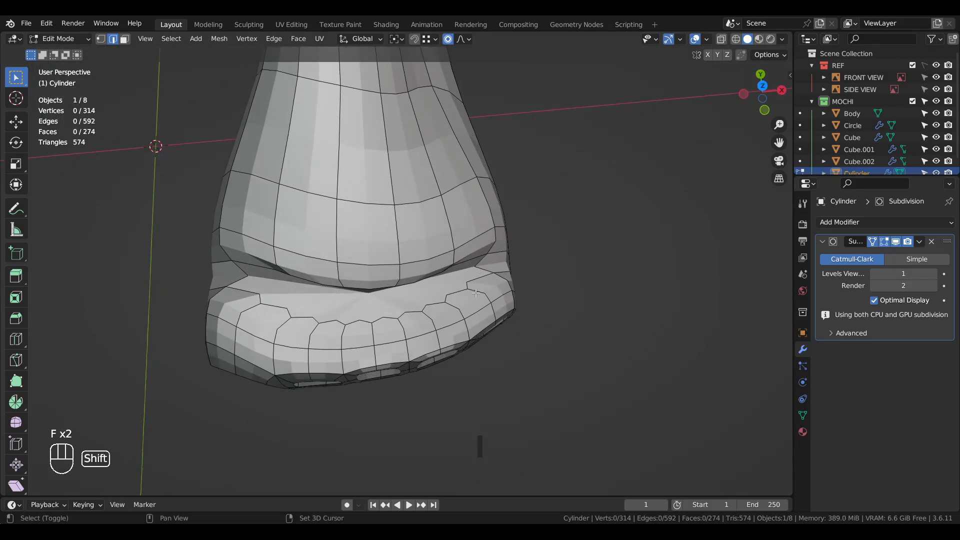
middle_click_drag(476, 293, 519, 224, "shift")
middle_click_drag(665, 292, 653, 255)
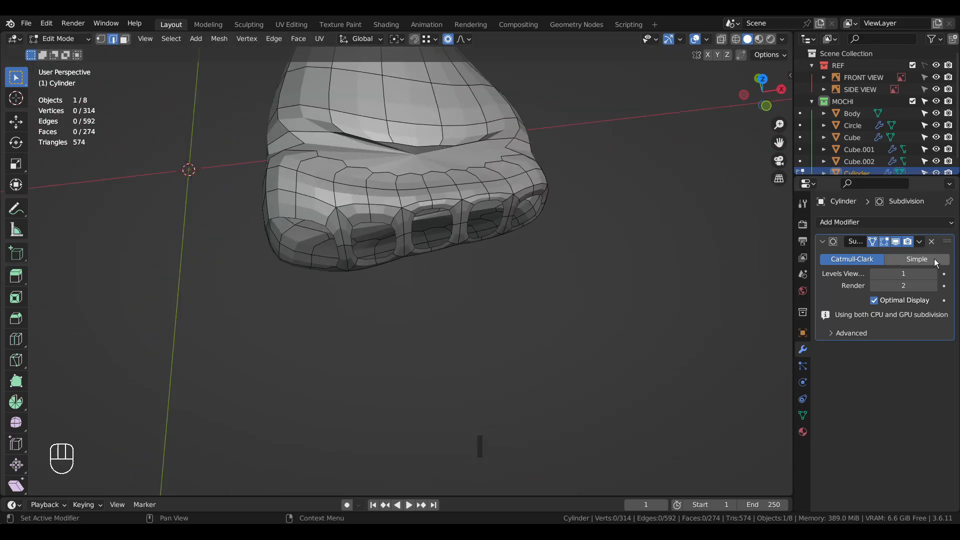
Undo the two face fills on the forefoot, keeping the Subdivision modifier displayed in the viewport
left_click(895, 241)
middle_click_drag(530, 300, 488, 314)
key("ctrl+z")
key("ctrl+z")
key("ctrl+z")
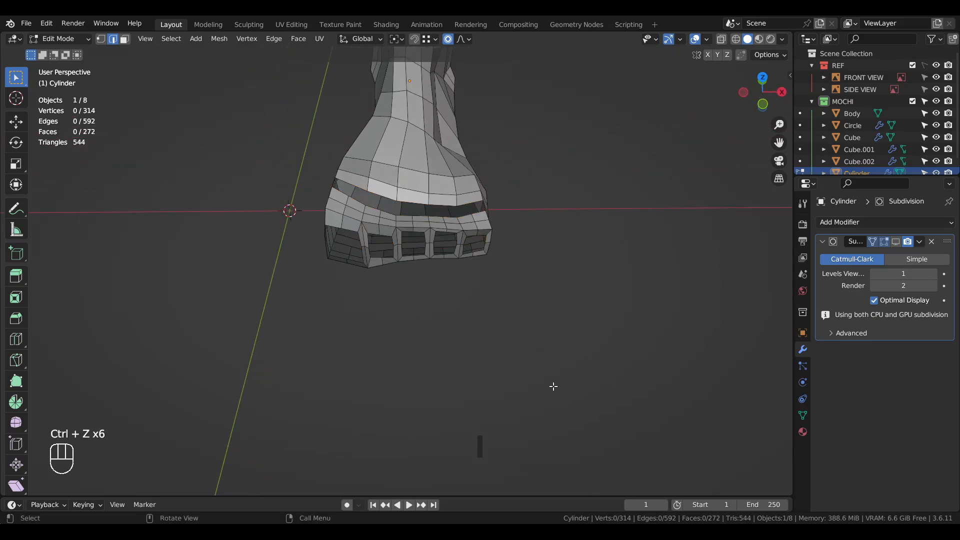
scroll(553, 385, "up", 3)
left_click(896, 241)
middle_click_drag(679, 288, 363, 317)
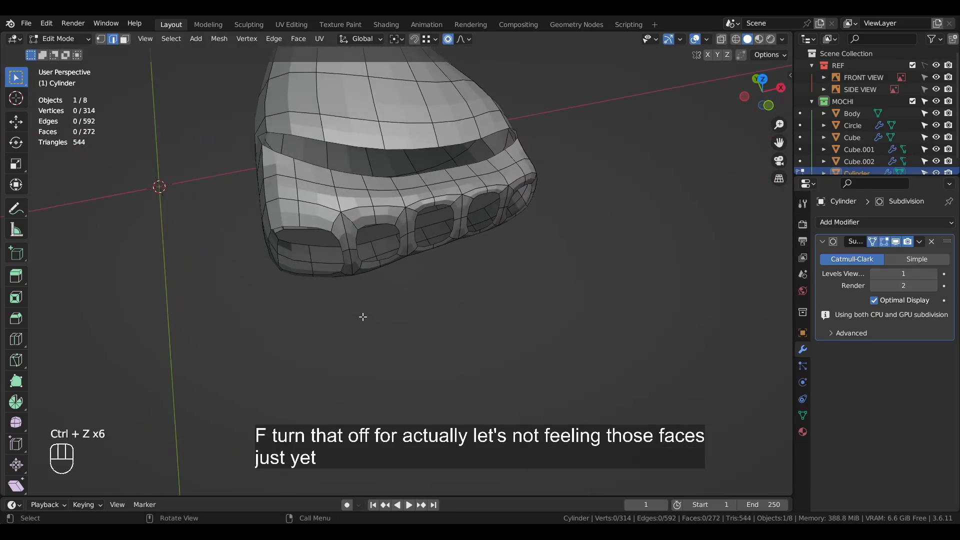
Duplicate the big toe opening's edge loop about 0.012 m forward along Y and flatten the copy with a Y scale of 0
middle_click_drag(318, 231, 342, 257)
left_click(341, 257, "alt")
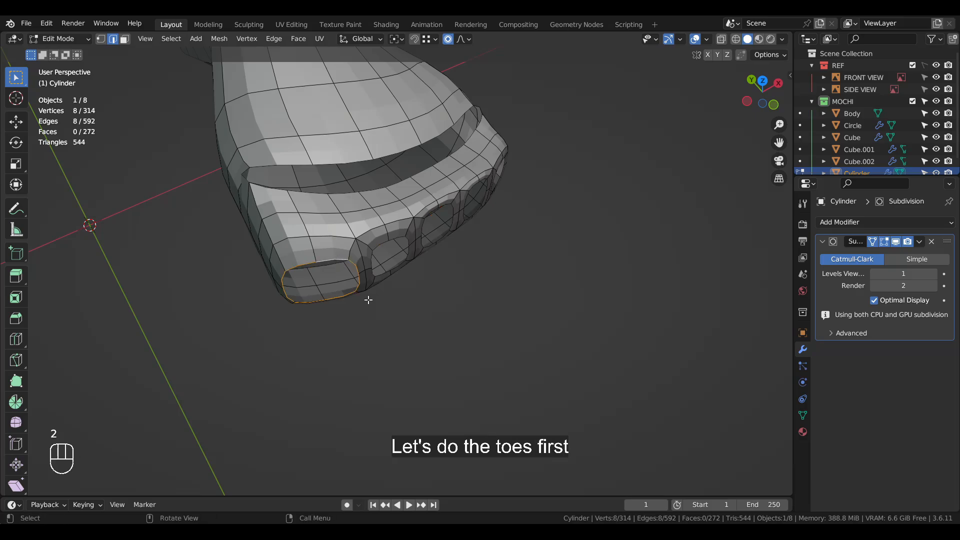
middle_click_drag(368, 300, 422, 317)
key("shift+d")
key("y")
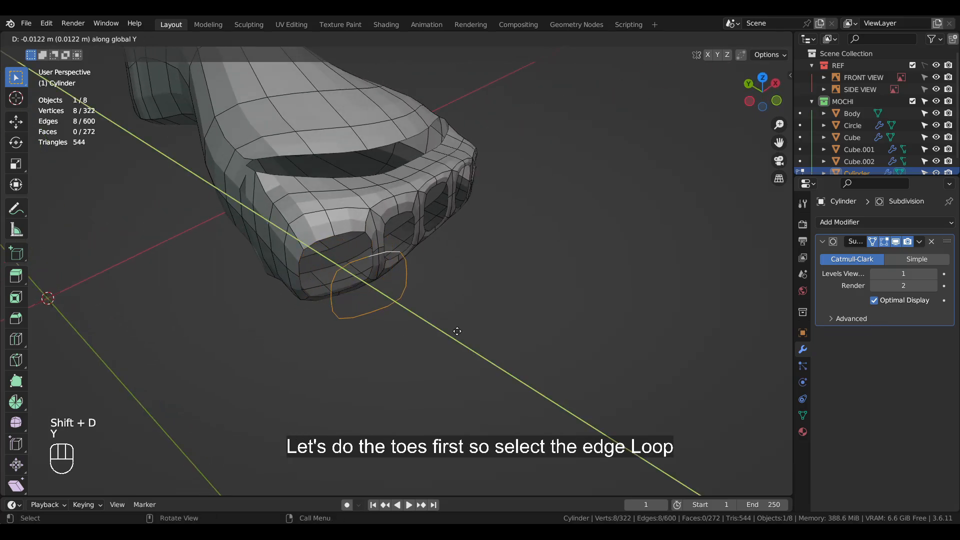
left_click(460, 333)
key("s")
key("y")
key("0")
left_click(516, 370)
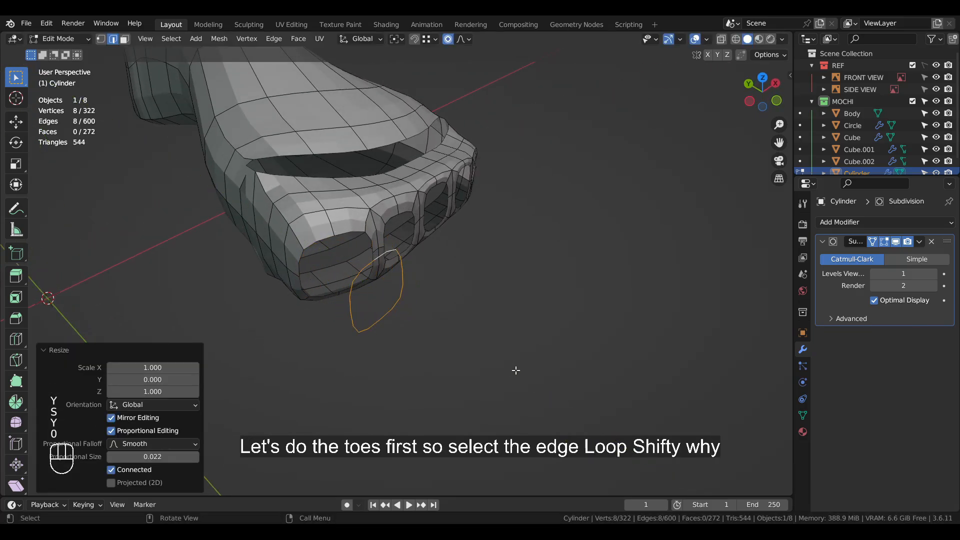
Round the duplicated big toe loop with To Sphere and scale it to 0.899 along Z
middle_click_drag(516, 370, 406, 324)
key("q")
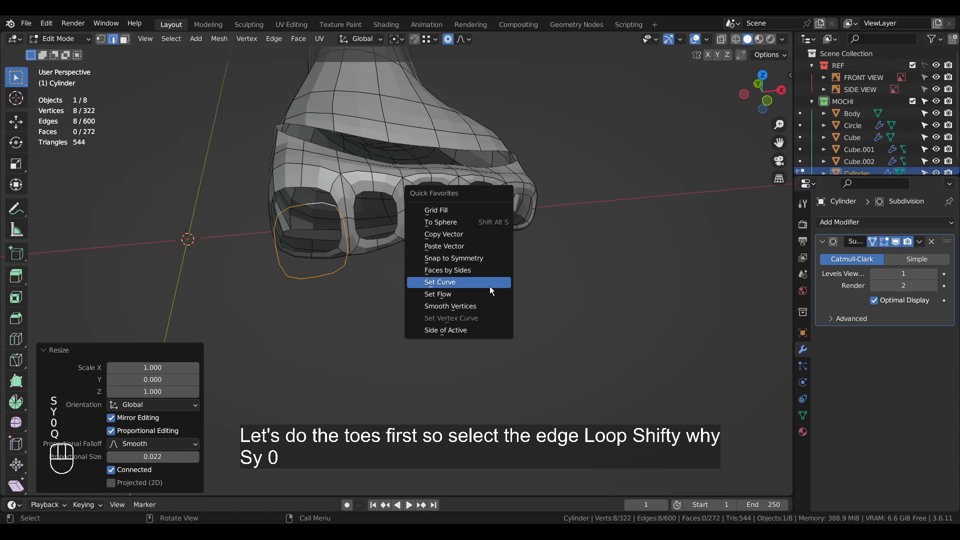
left_click(474, 222)
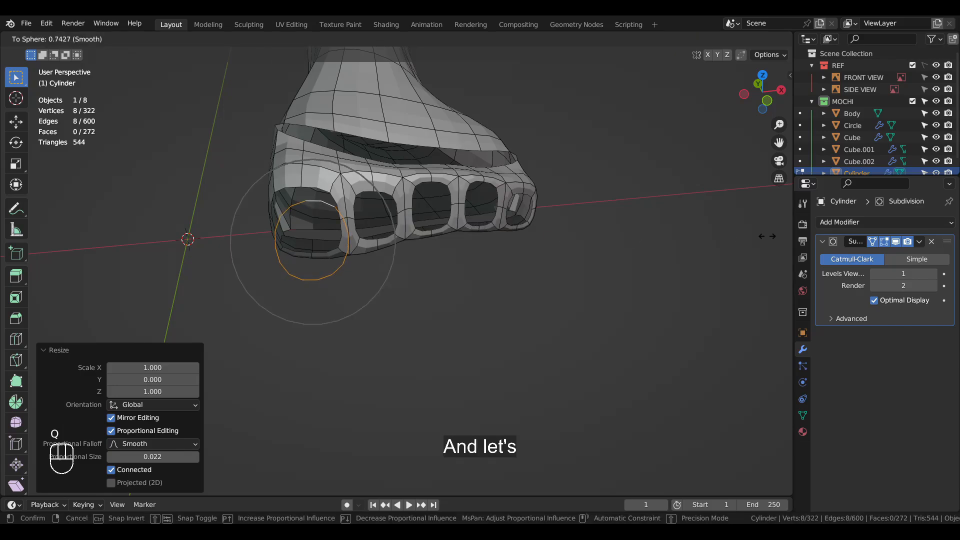
left_click(722, 230)
key("s")
key("z")
left_click(673, 267)
Extrude the rounded loop about 0.016 m forward along Y and fill its front end with a face
middle_click_drag(673, 268, 576, 389)
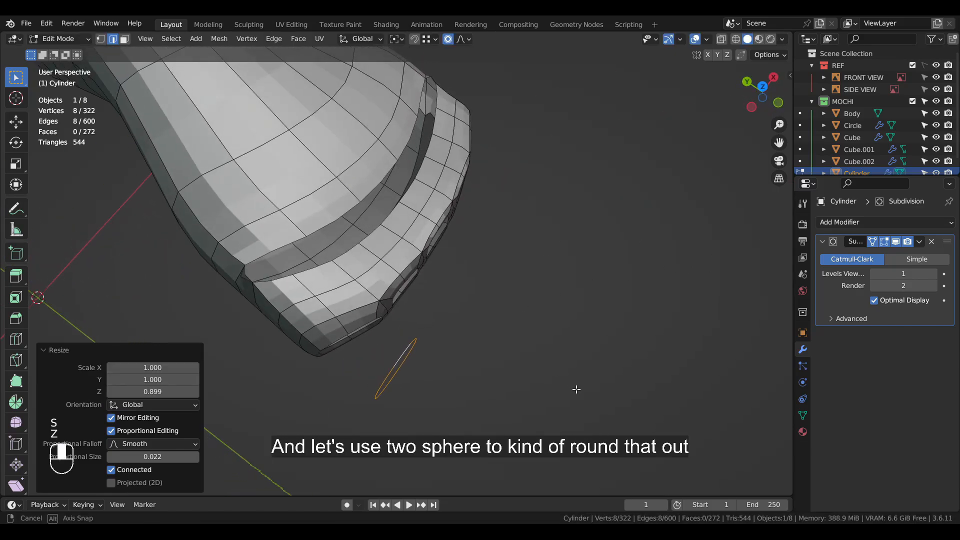
key("e")
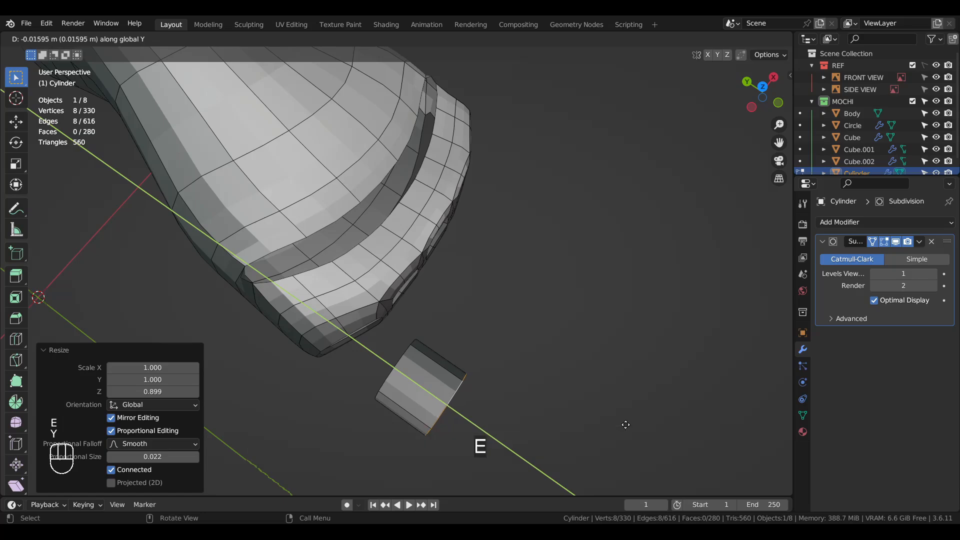
left_click(632, 429)
middle_click_drag(632, 429, 466, 335)
key("f")
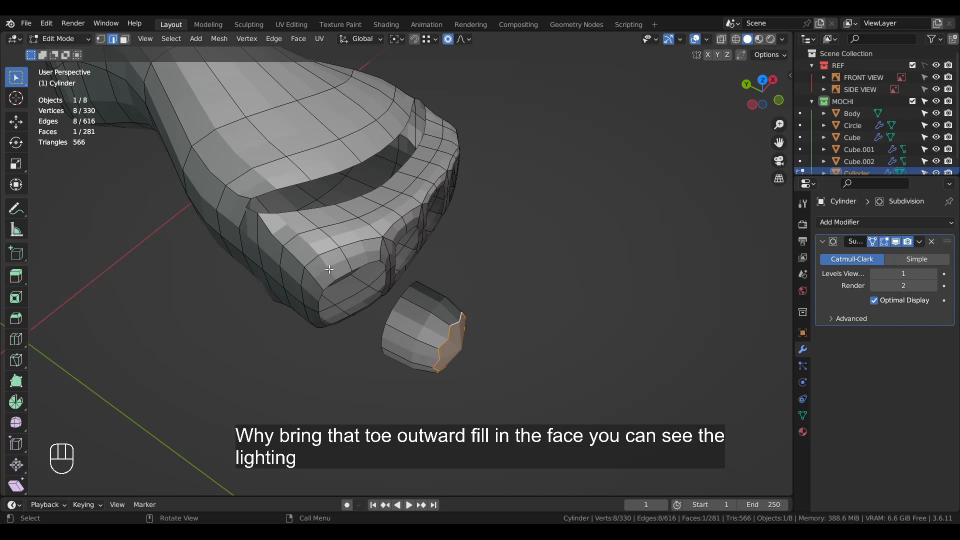
Check the normals of the detached toe against the foot with the Face Orientation overlay, and turn the overlay off
middle_click_drag(407, 337, 425, 334)
key("3")
left_click_drag(524, 371, 570, 398)
middle_click_drag(483, 356, 496, 355)
middle_click_drag(483, 308, 495, 300)
left_click(707, 39)
left_click(633, 277)
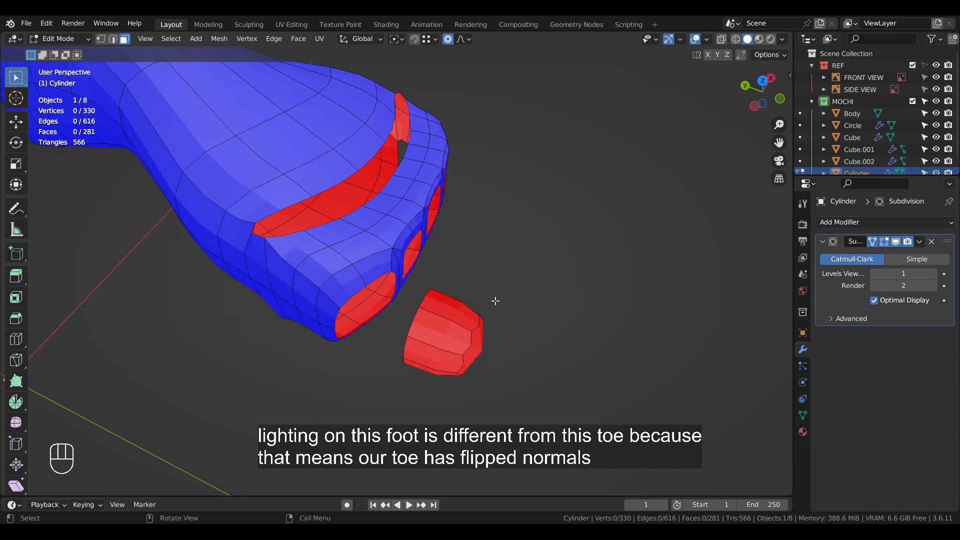
left_click(707, 40)
left_click(633, 276)
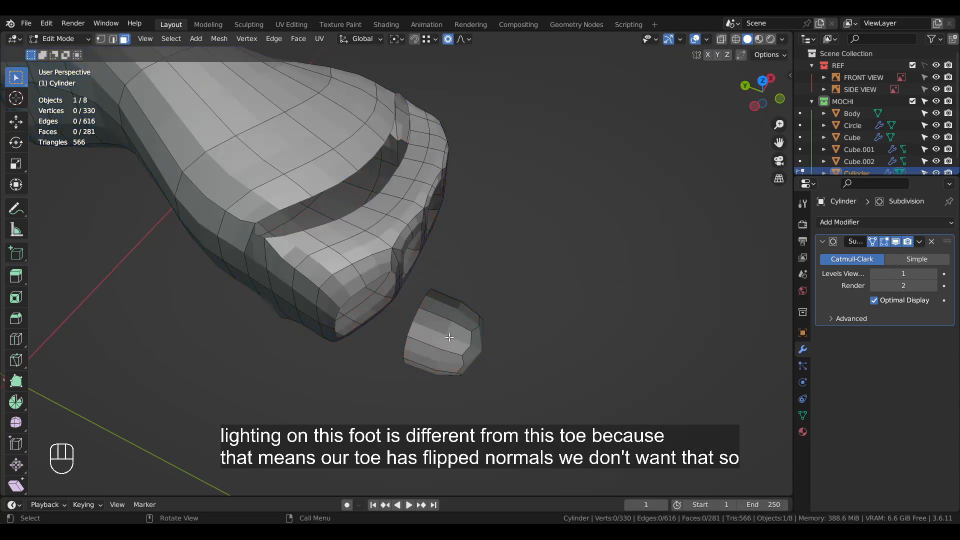
Select all linked faces of the detached big toe and recalculate their normals to the outside
key("Tab")
key("Tab")
left_click(456, 341)
key("l")
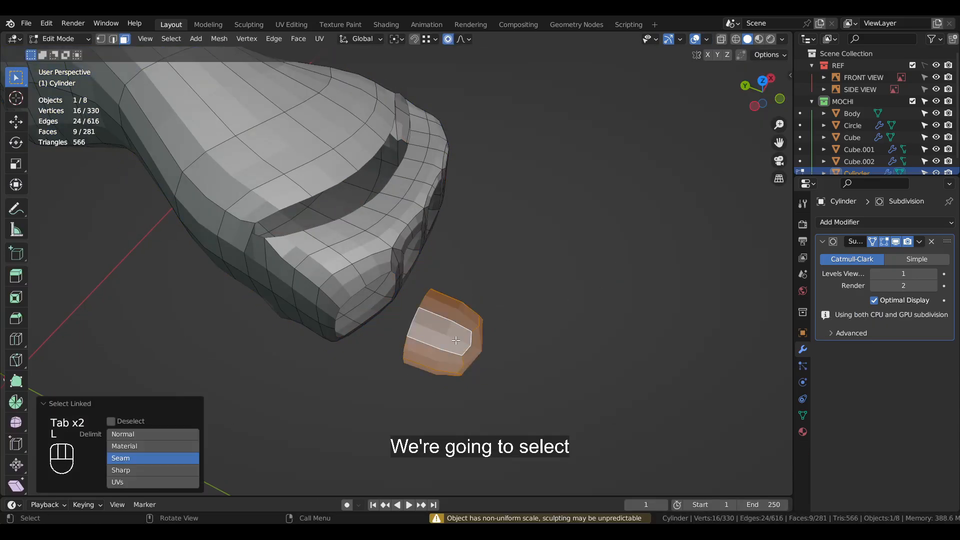
key("shift+n")
left_click_drag(620, 335, 662, 388)
Turn on the Face Orientation overlay to check the big toe's corrected normals
middle_click_drag(711, 222, 683, 75, "shift")
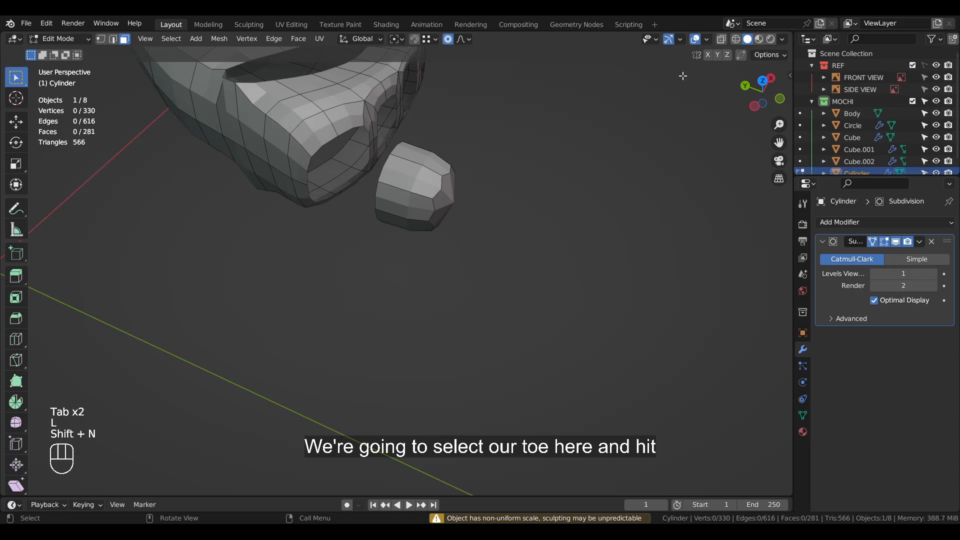
left_click(707, 39)
left_click(633, 277)
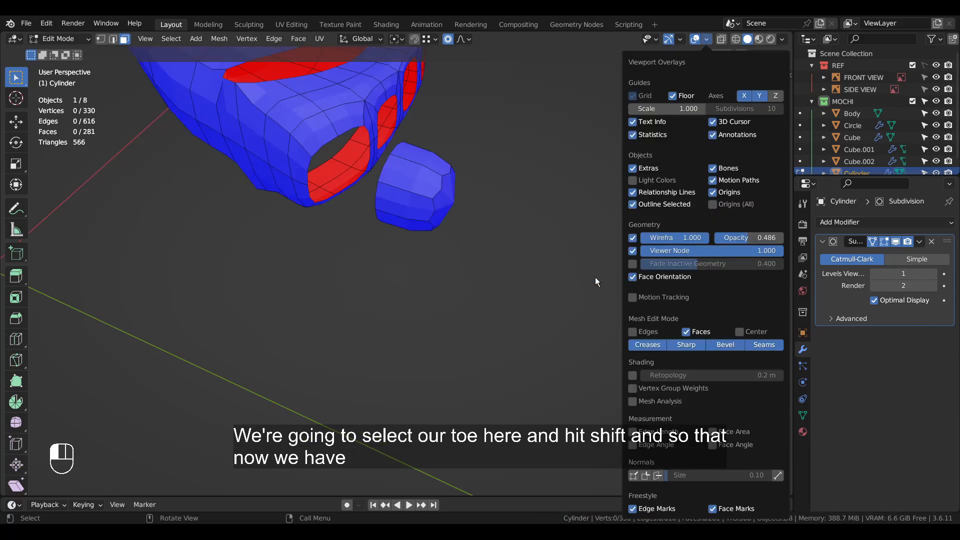
Toggle the Face Orientation overlay, leave it turned off, and show the sidebar
scroll(410, 133, "down", 2)
middle_click_drag(409, 133, 386, 265)
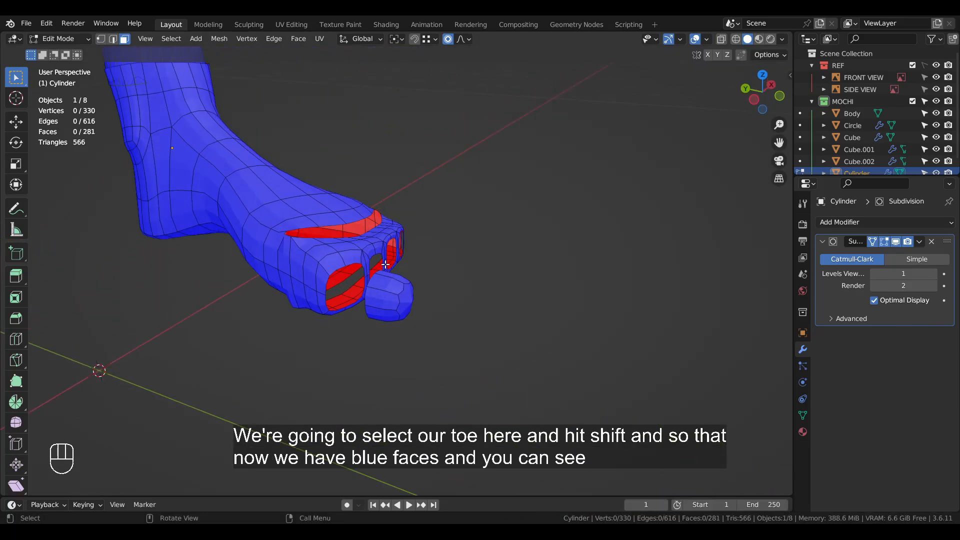
left_click(706, 40)
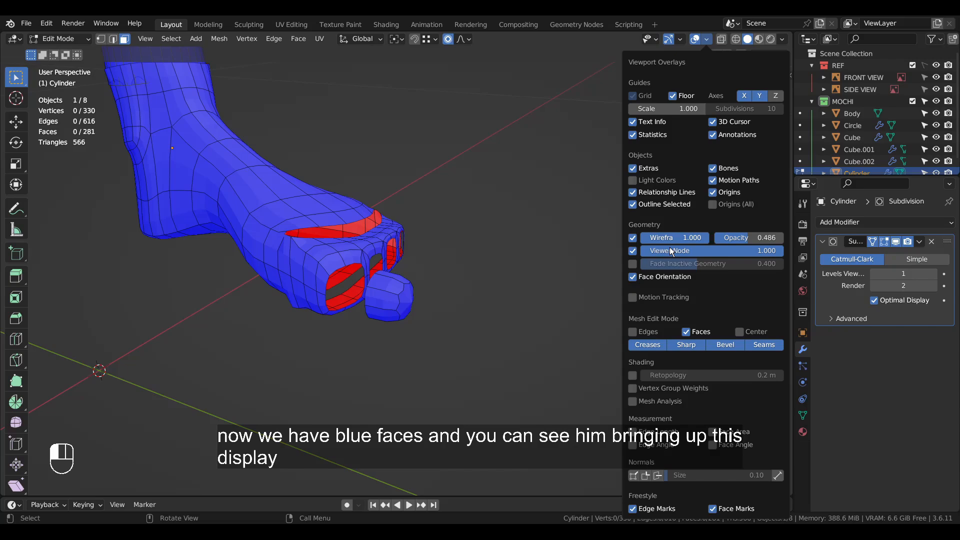
left_click(635, 275)
left_click(635, 276)
left_click(635, 276)
left_click(635, 276)
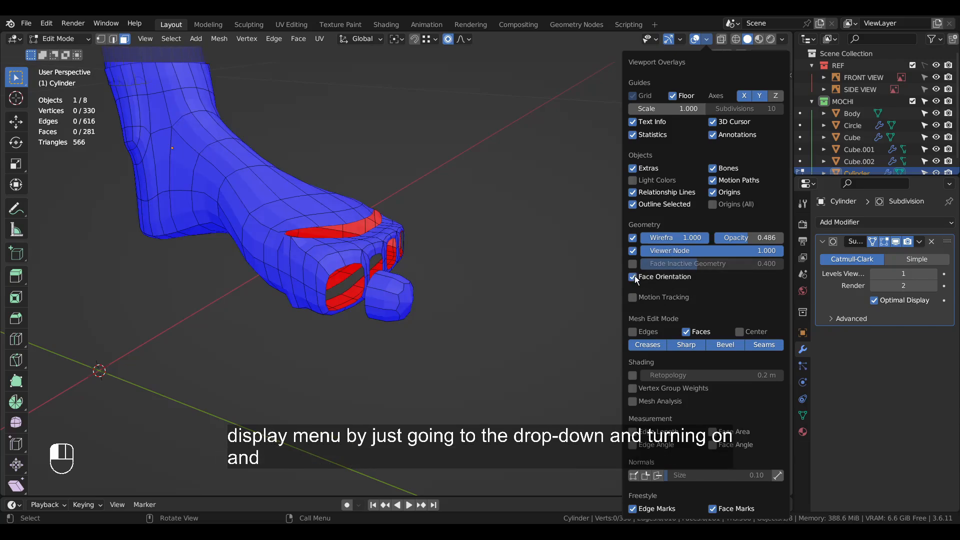
left_click(634, 276)
key("n")
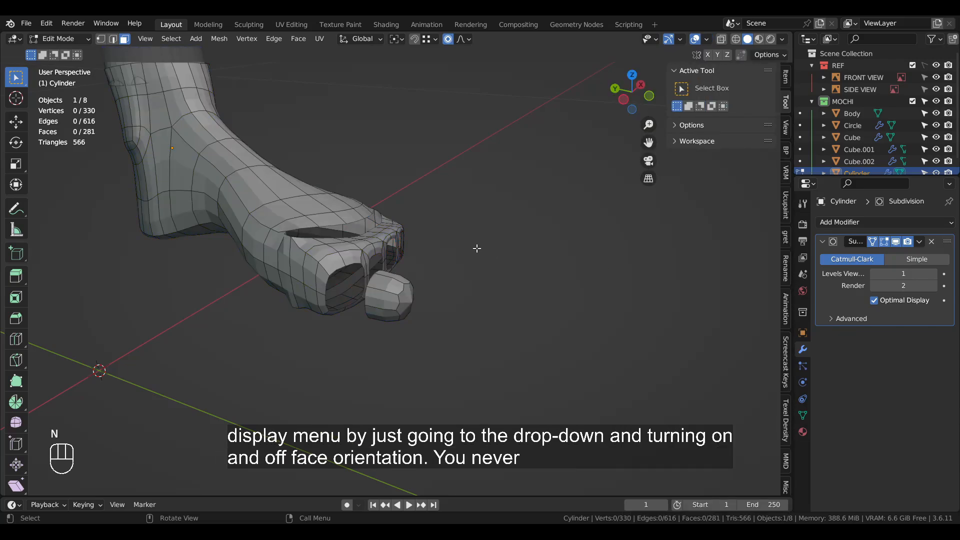
Connect opposite vertices across the detached big toe's end face to divide it into four faces
middle_click_drag(477, 248, 399, 300)
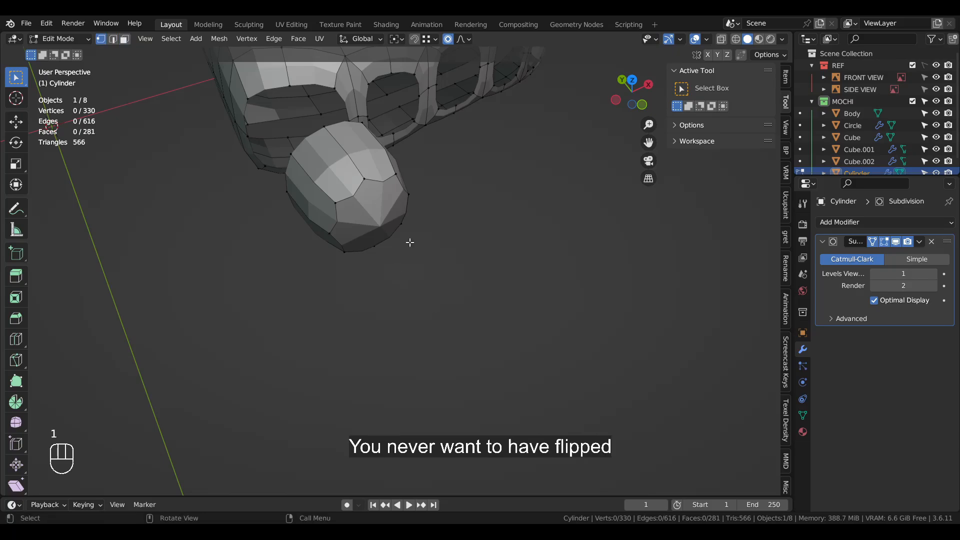
middle_click_drag(411, 217, 357, 165)
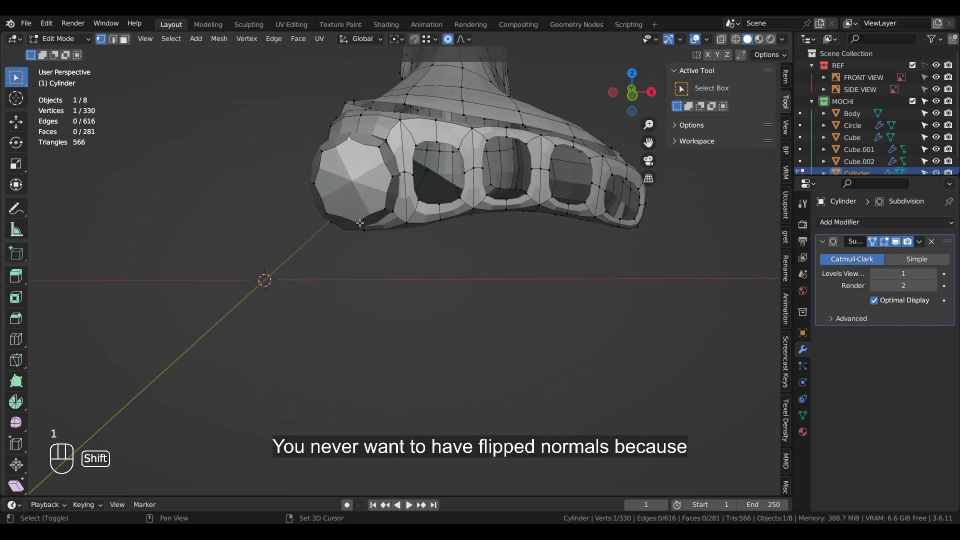
left_click(356, 222, "shift")
middle_click_drag(356, 223, 366, 245)
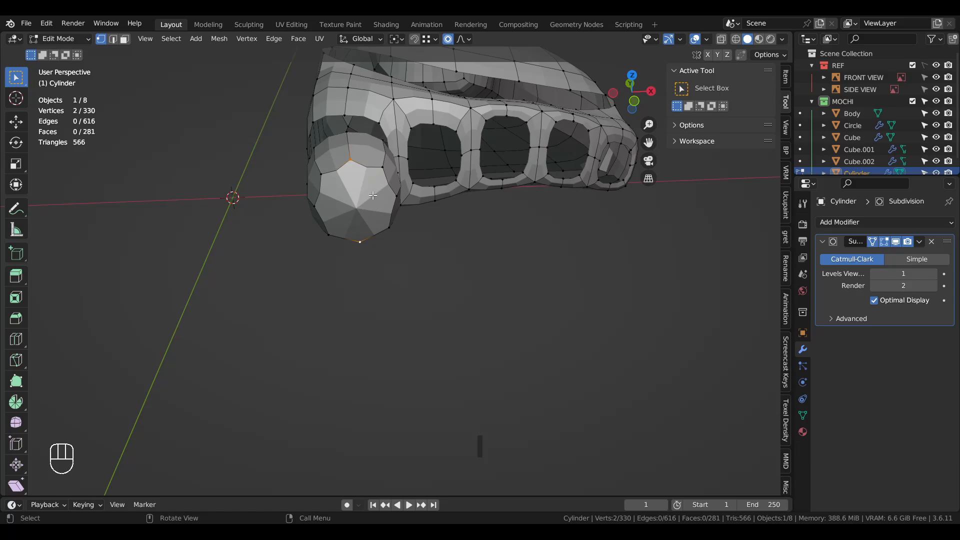
middle_click_drag(373, 195, 407, 163)
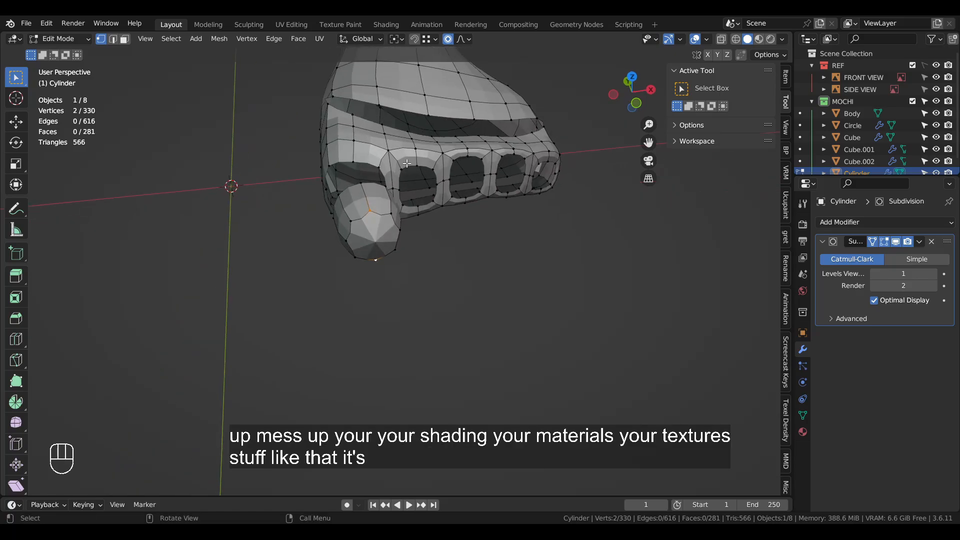
middle_click_drag(379, 204, 448, 354)
left_click(379, 237, "shift")
left_click(478, 305)
Select all linked geometry of the detached big toe and roll it slightly about the Y axis
scroll(438, 281, "down", 2)
scroll(407, 318, "up", 5)
key("l")
key("r")
key("y")
left_click(503, 334)
left_click(502, 336)
Bridge the big toe's open edge loop with the foot's big toe opening
scroll(471, 320, "down", 3)
scroll(394, 250, "up", 4)
middle_click_drag(393, 250, 388, 280)
key("2")
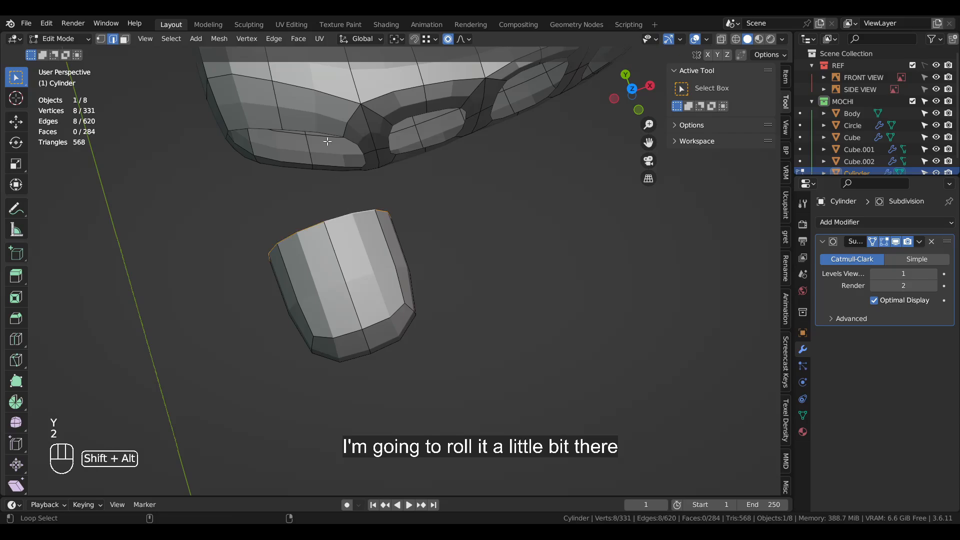
right_click(374, 185)
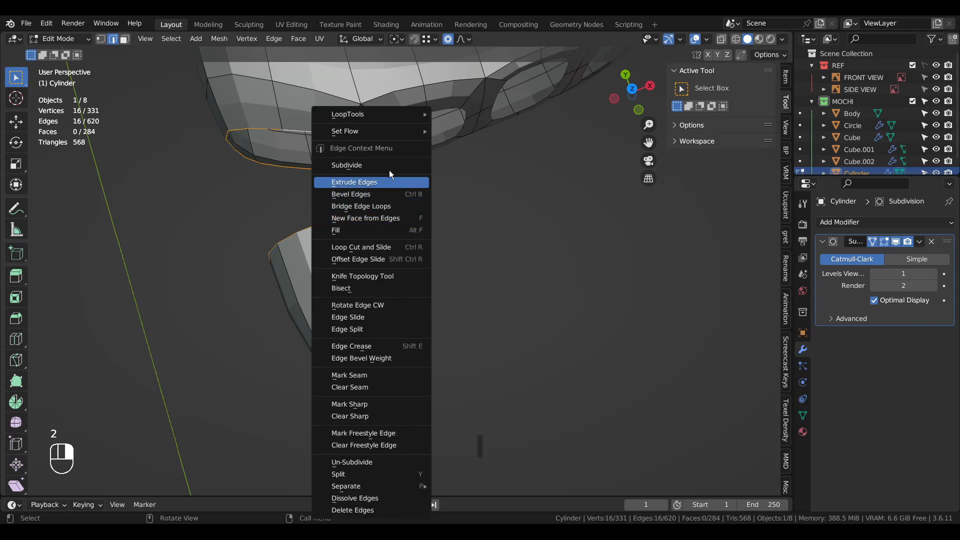
left_click(397, 200)
middle_click_drag(376, 290, 450, 256)
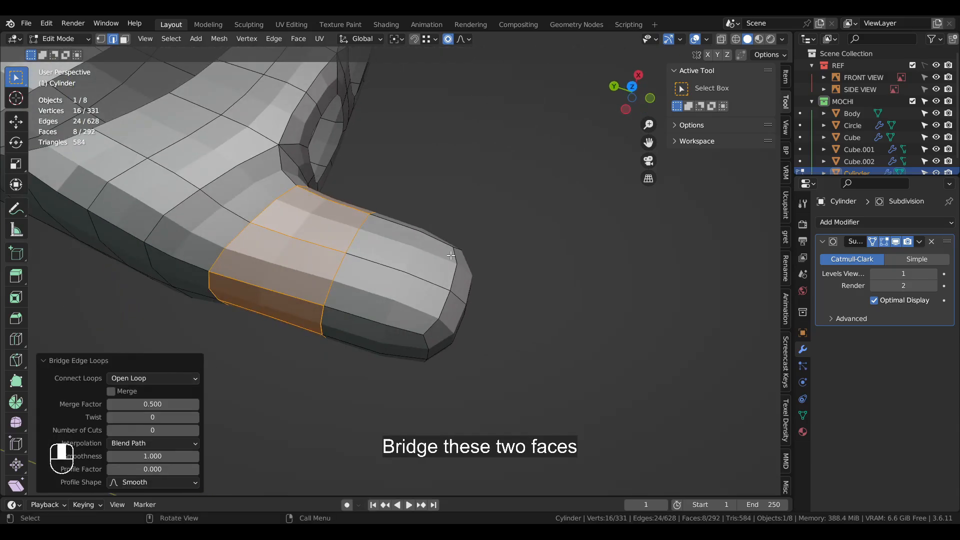
Add two centred edge loops around the big toe, one in its front part and one in the bridged section
key("ctrl+r")
left_click(381, 278)
right_click(350, 267)
left_click(289, 257)
right_click(288, 258)
middle_click_drag(300, 257, 345, 200)
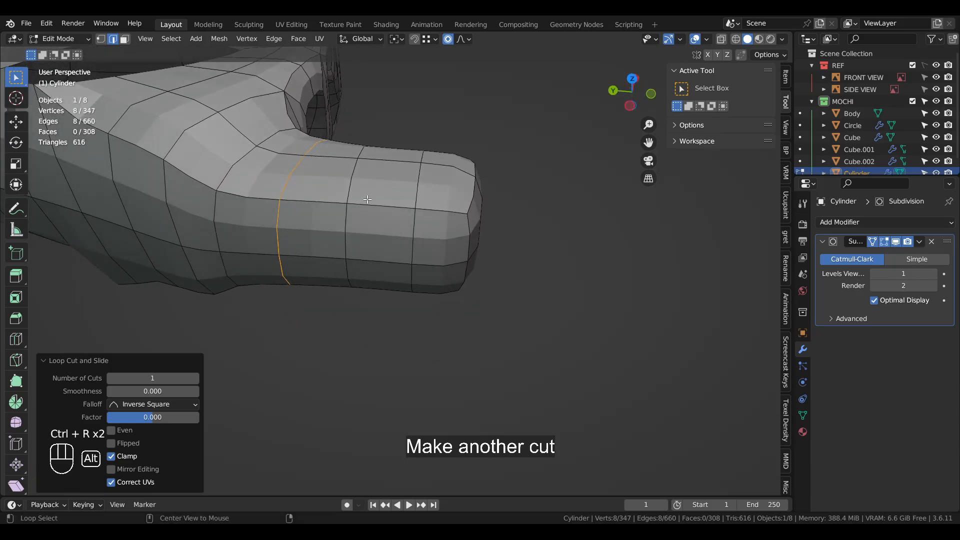
Cut another centred edge loop around the big toe, just behind the seam where the bridge meets the toe
left_click(374, 182, "alt")
middle_click_drag(421, 300, 431, 250)
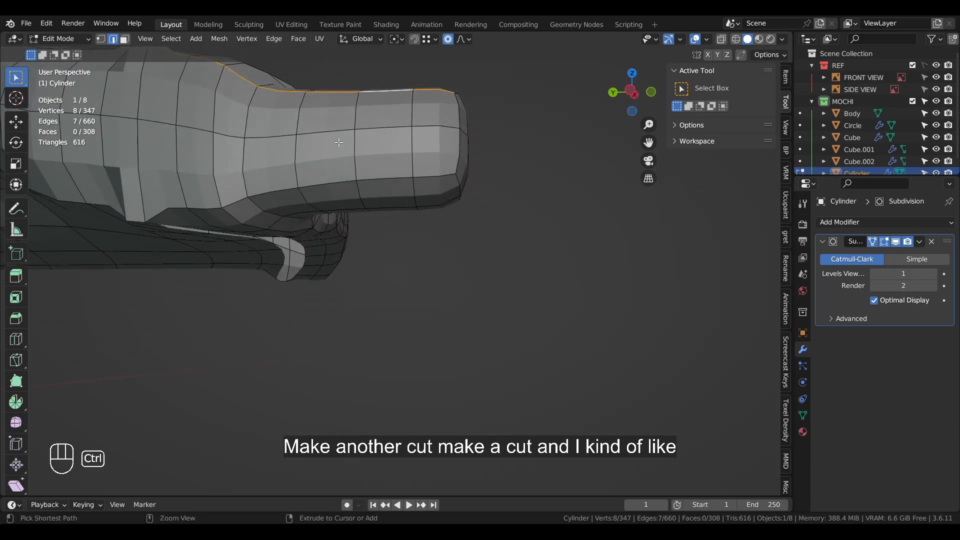
key("ctrl+r")
left_click(370, 180)
right_click(370, 180)
middle_click_drag(371, 180, 382, 242)
key("g")
key("z")
left_click(375, 230)
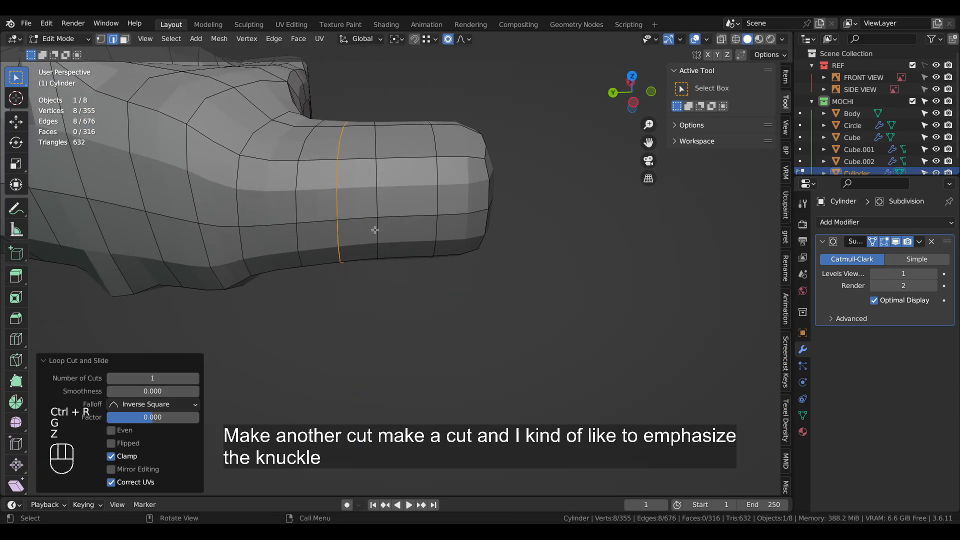
Lower the toe's seam loop about 0.0004 m along Z with the proportional size reduced to about 0.006 m
left_click(378, 206, "alt")
scroll(387, 214, "up", 3)
key("g")
key("z")
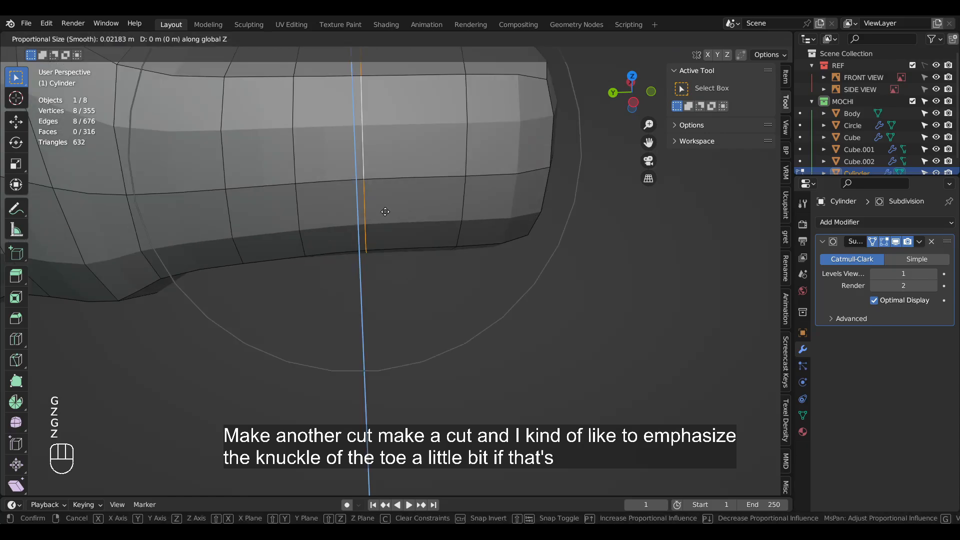
scroll(384, 214, "up", 9)
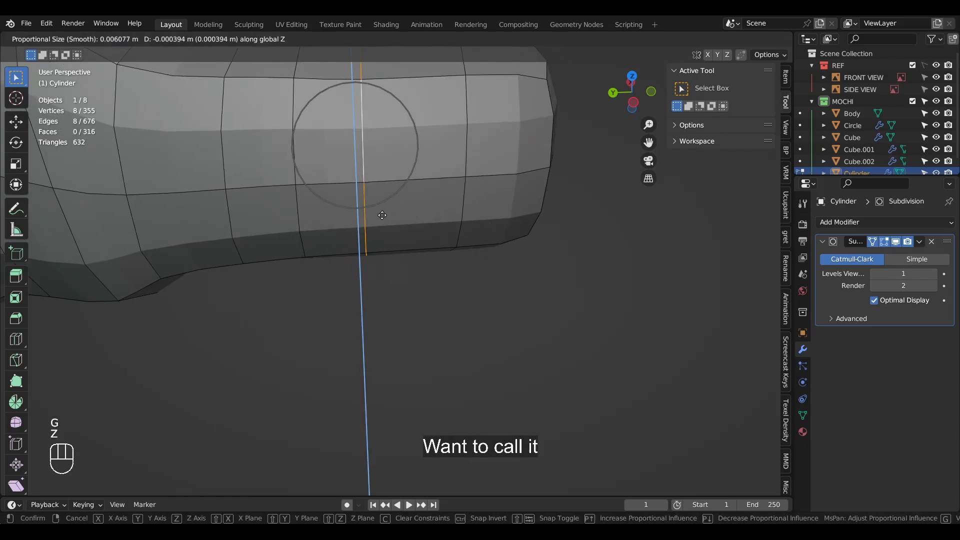
left_click(382, 215)
Move the seam loop about 0.0023 m along Y and lower it about 0.0015 m to emphasize the knuckle
scroll(395, 250, "down", 4)
key("g")
key("y")
left_click(379, 261)
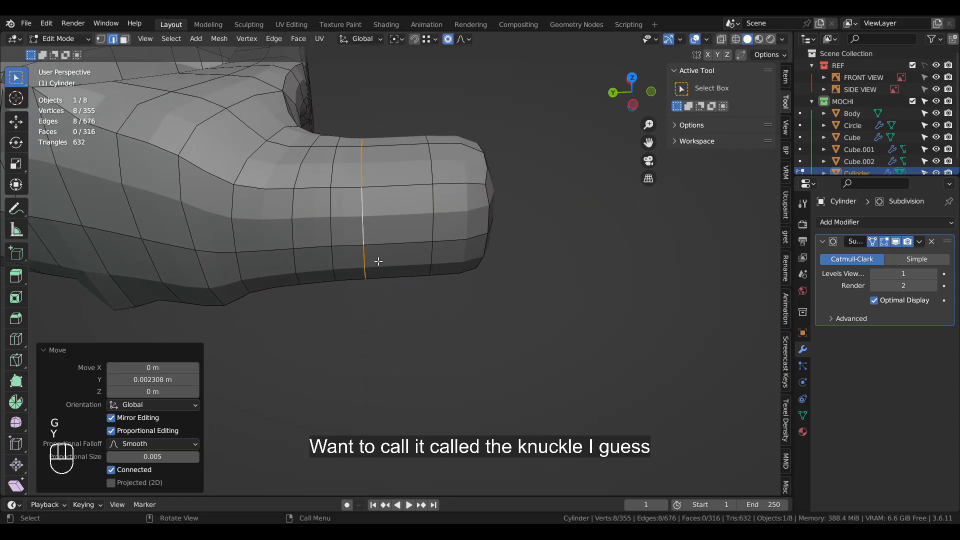
key("g")
key("z")
left_click(382, 267)
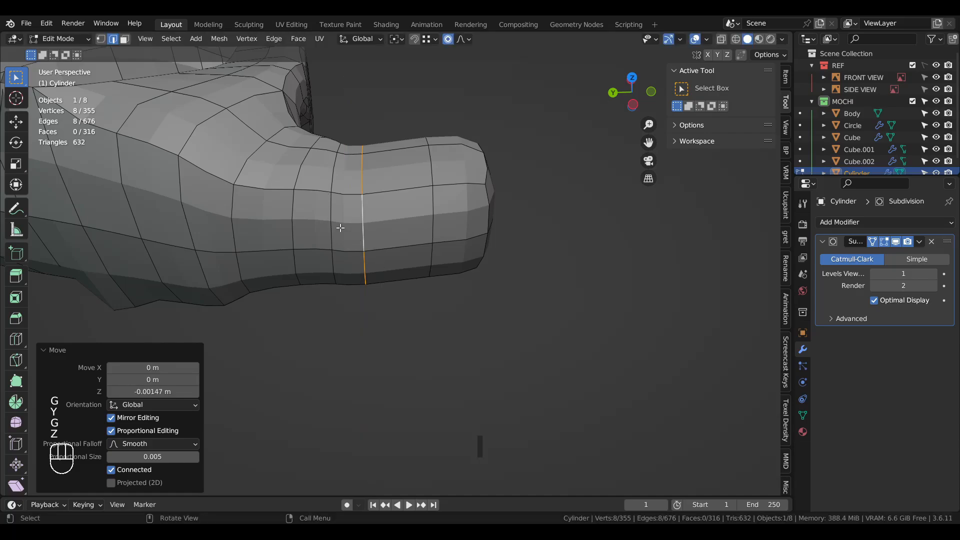
Move the loop behind the knuckle crease about 0.0024 m forward along Y and raise it slightly along Z
left_click(334, 225, "alt")
key("g")
key("y")
left_click(359, 220)
key("g")
key("z")
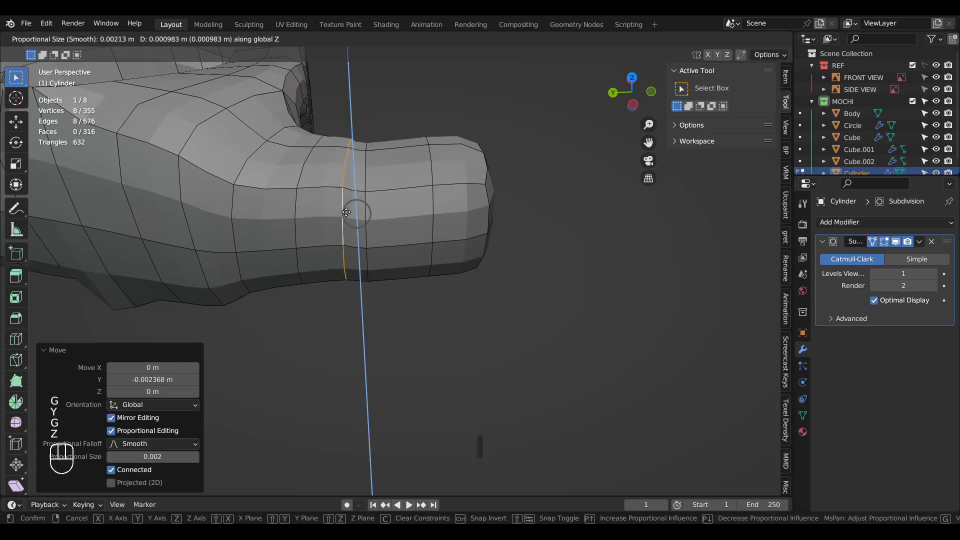
left_click(359, 217)
Select the front section of the big toe by growing the selection three times from its tip, and lower it along Z
scroll(370, 225, "down", 3)
middle_click_drag(379, 253, 394, 209)
key("1")
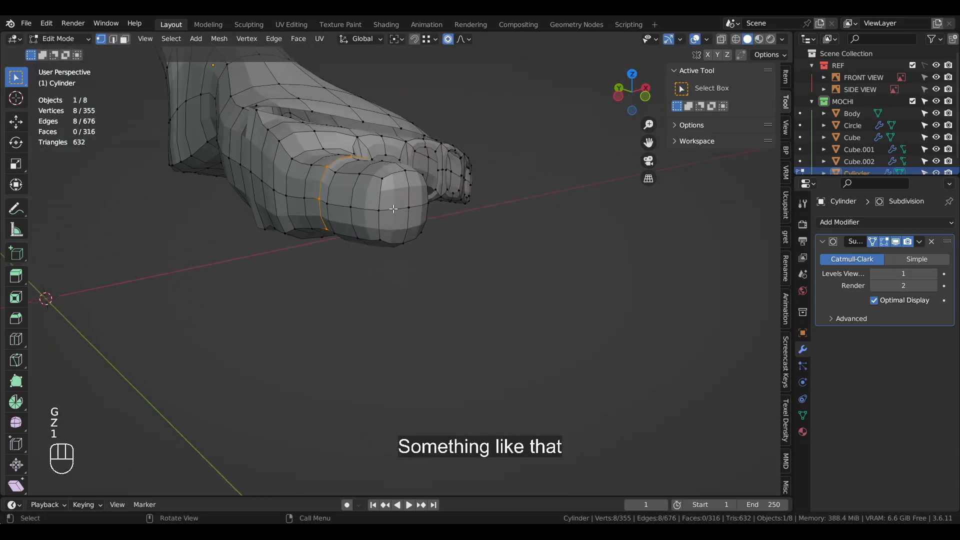
key("ctrl+KP_Add")
key("g")
key("z")
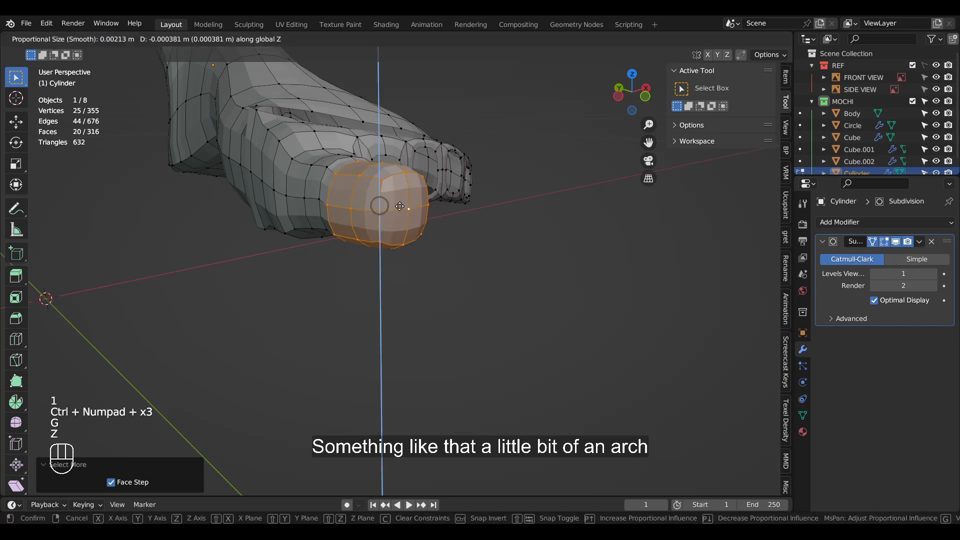
left_click(396, 234)
Rotate the toe's front section about the X axis and raise it about 0.0012 m along Z
middle_click_drag(396, 235, 489, 232)
key("r")
key("x")
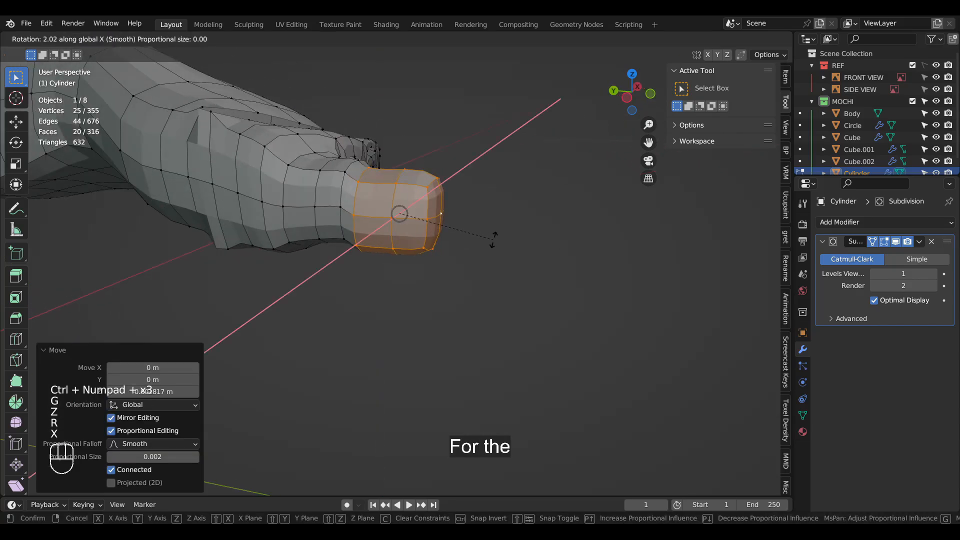
left_click(483, 299)
middle_click_drag(482, 299, 390, 258)
key("g")
key("z")
left_click(472, 230)
scroll(435, 259, "up", 3)
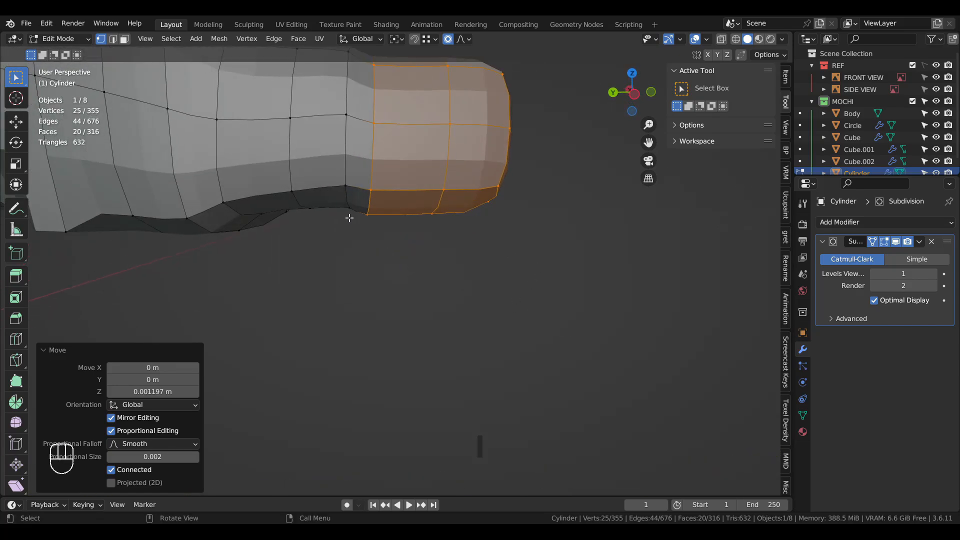
Adjust the crease vertices on the big toe's underside along the Z axis
left_click(349, 216)
middle_click_drag(349, 217, 545, 182)
left_click(431, 199, "ctrl")
middle_click_drag(530, 298, 477, 288)
key("g")
key("z")
left_click(489, 259)
left_click(502, 190)
key("g")
key("z")
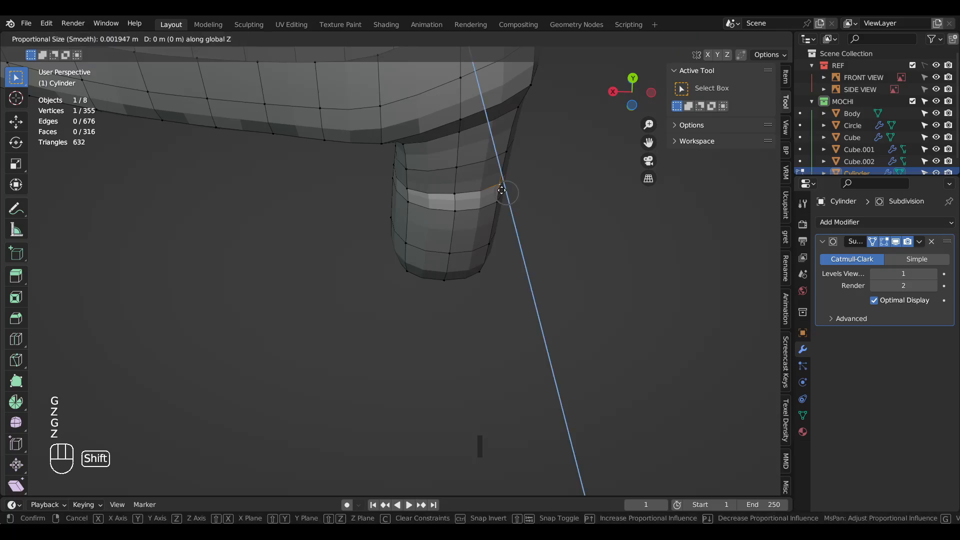
left_click(532, 203)
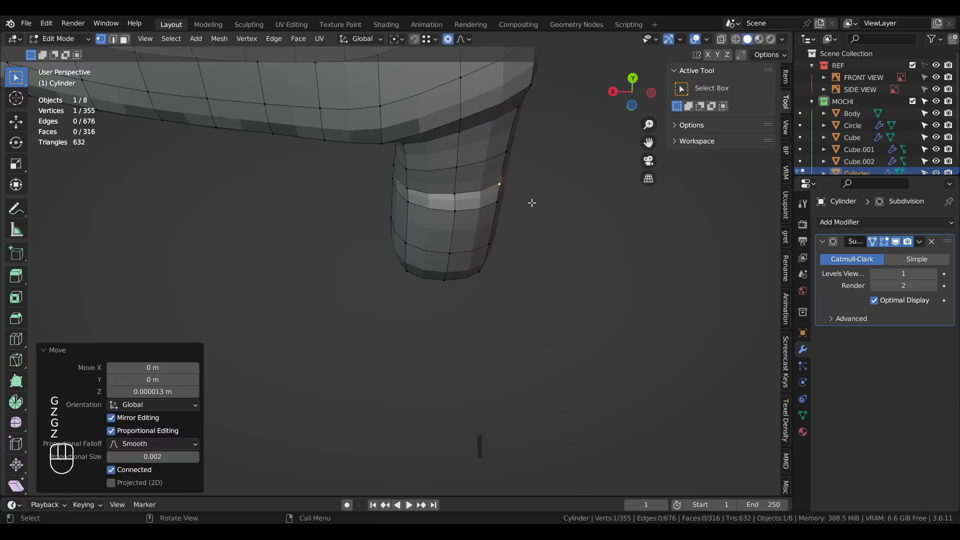
Select the three crease vertices across the toe's underside, scale them along Y, and scale them to 0.729 along X
left_click(407, 189, "ctrl")
key("ctrl+z")
left_click(406, 187, "ctrl")
key("s")
key("y")
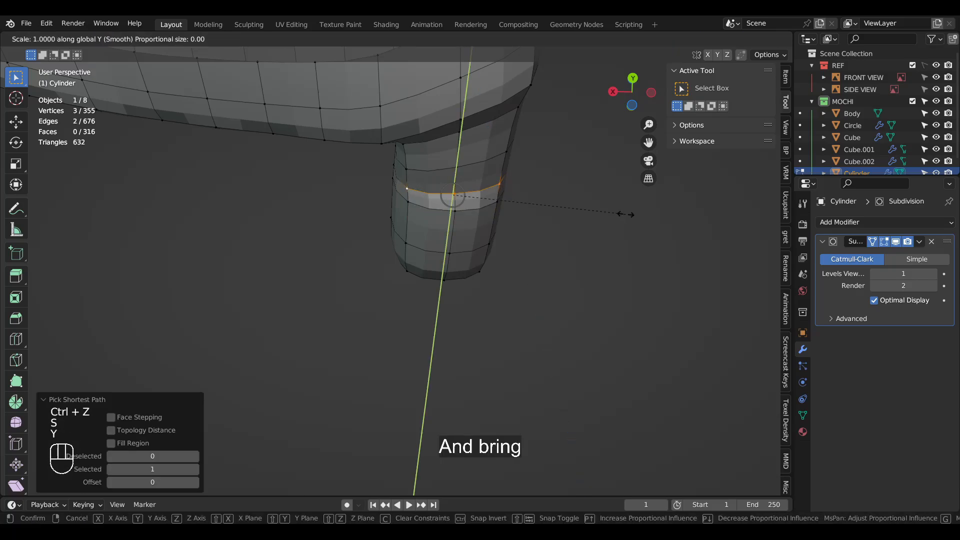
left_click(595, 210)
key("s")
key("x")
left_click(560, 212)
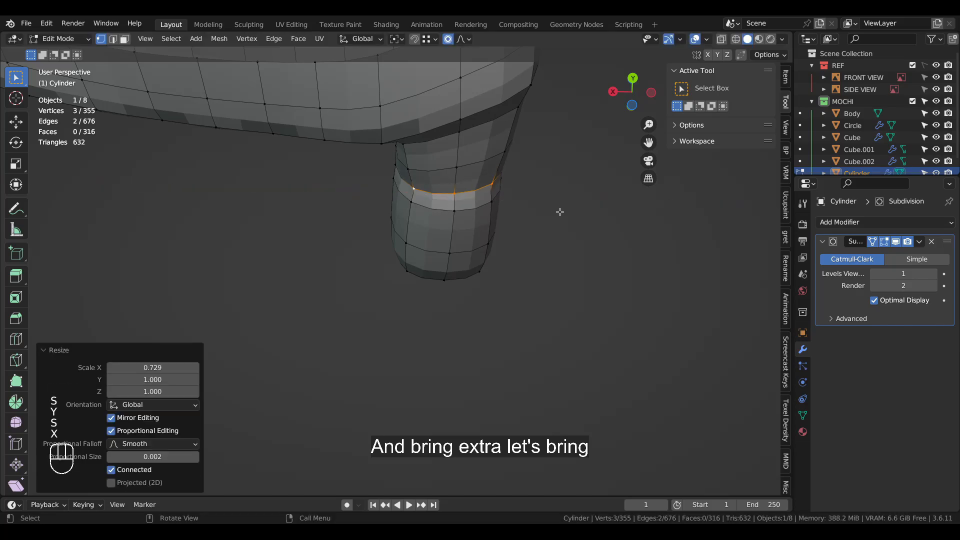
left_click(618, 351)
Cut an edge loop around the big toe in front of the knuckle crease with a slide factor of 0.191
scroll(618, 351, "down", 3)
middle_click_drag(618, 351, 407, 84)
mouse_move(464, 247)
middle_mouse_down()
mouse_move(485, 287)
mouse_move(510, 285)
mouse_move(458, 255)
middle_mouse_up()
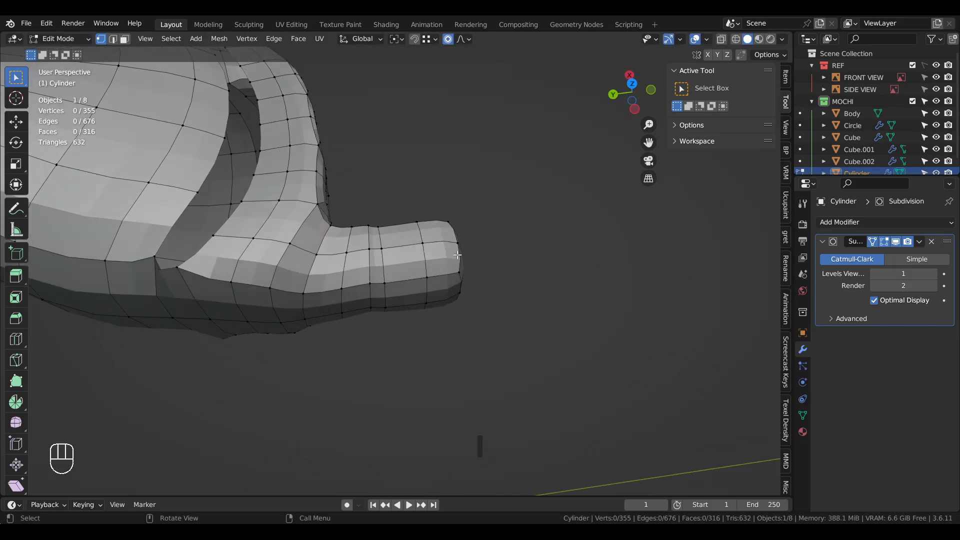
left_click(396, 247)
left_click(388, 245)
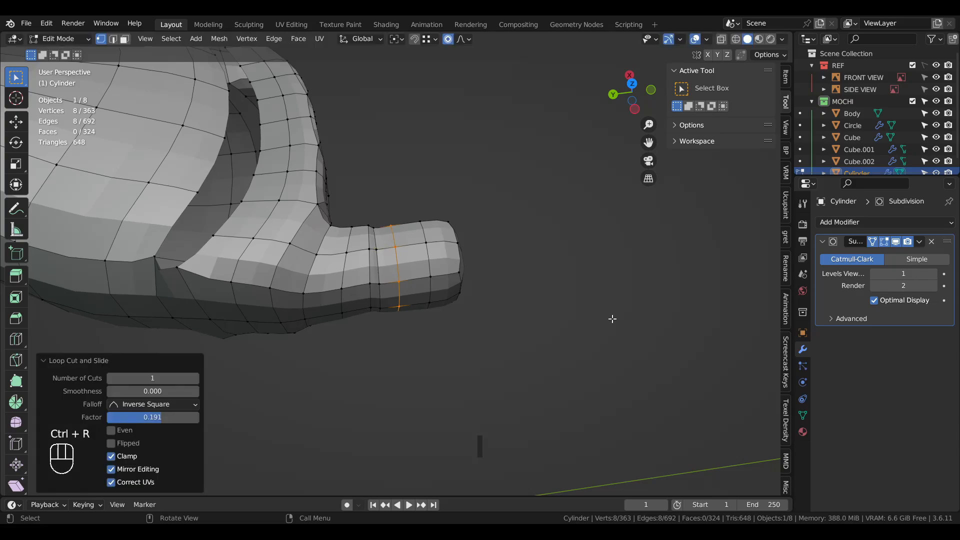
left_click(613, 322)
Scale the edge loop at the big toe's base inward to about 0.9
middle_click_drag(613, 321, 322, 143)
key("2")
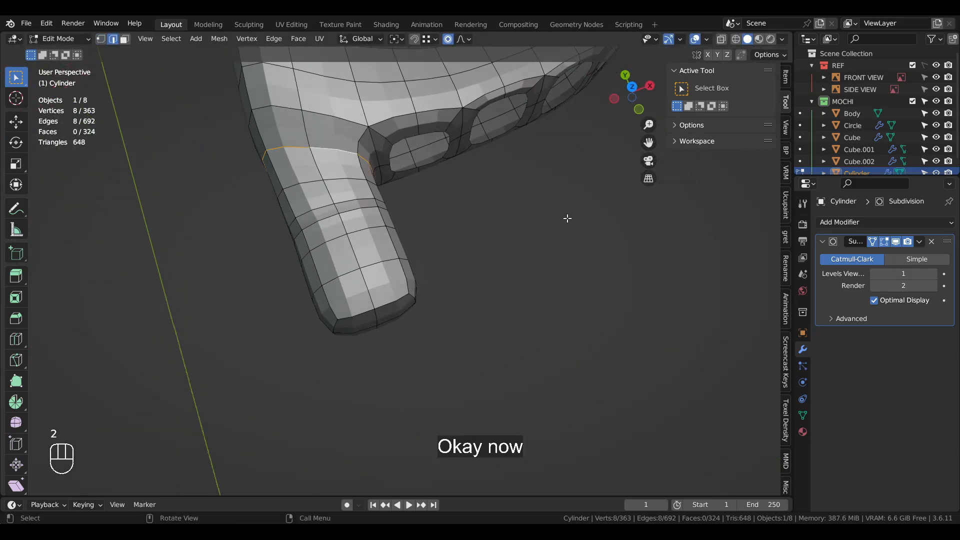
key("s")
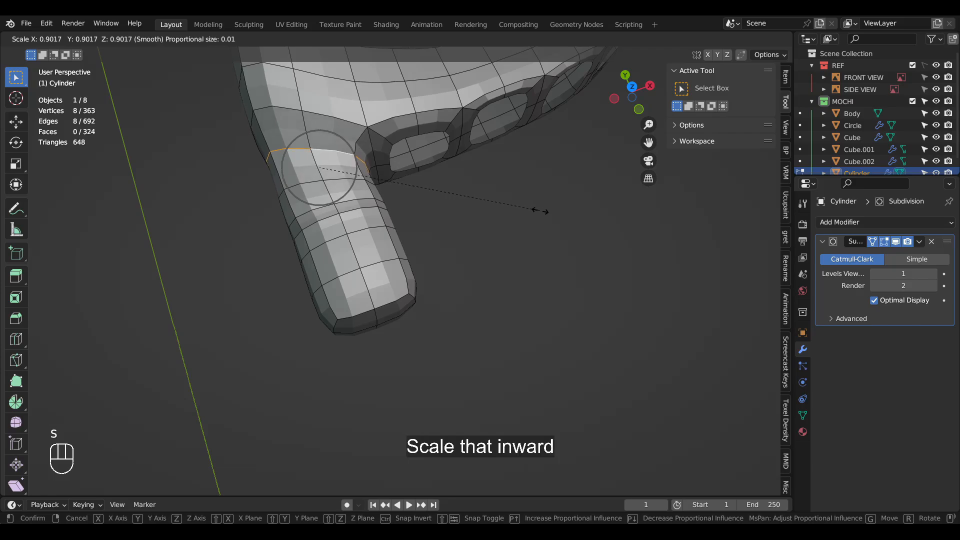
left_click(540, 211)
Pull the big toe's tip vertex about 0.0056 m forward along Y with a proportional size of 0.006 m
middle_click_drag(540, 211, 440, 335)
key("1")
key("g")
key("y")
scroll(478, 345, "up", 2)
left_click(476, 345)
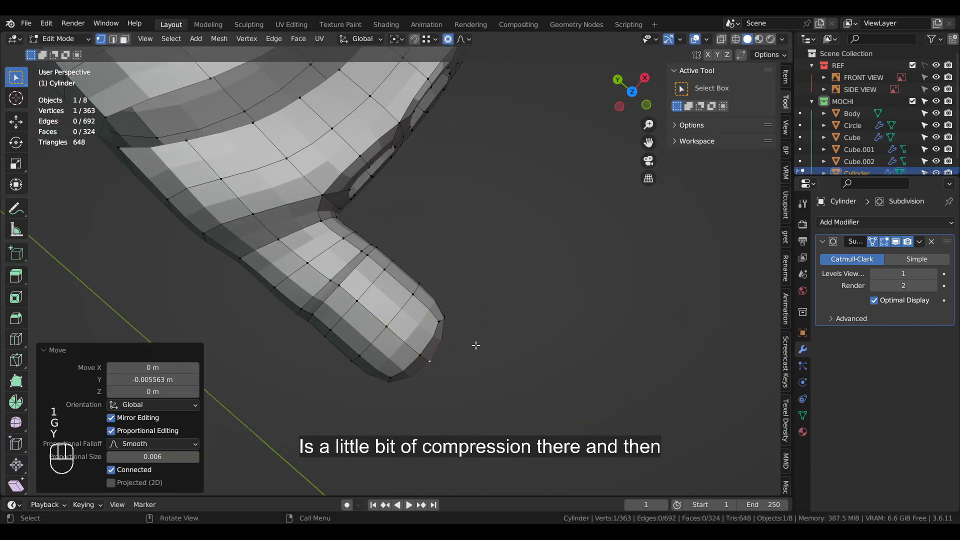
Flare the big toe's tip by scaling it to 1.51 with a proportional size of 0.028 m
key("s")
scroll(552, 343, "down", 4)
scroll(551, 343, "down", 11)
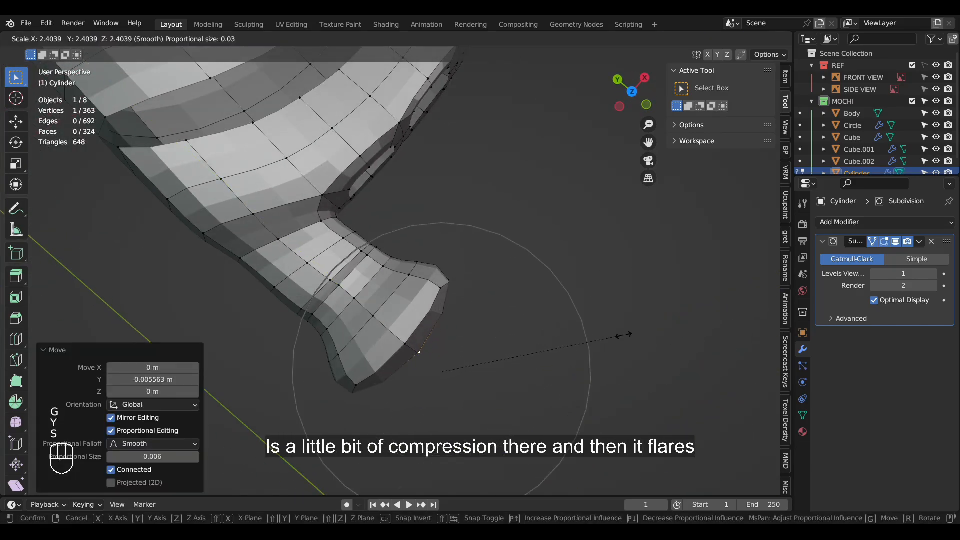
left_click(539, 309)
Move the toe tip about 0.003 m back along Y with a proportional size of about 0.05 m and deselect it
key("g")
key("y")
scroll(520, 302, "down", 5)
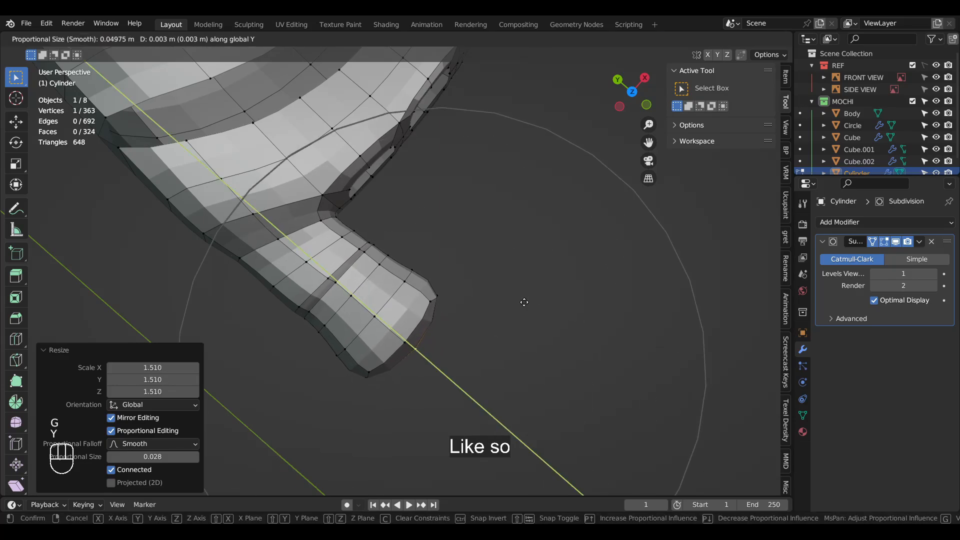
left_click(526, 302)
scroll(525, 302, "down", 4)
left_click(557, 324)
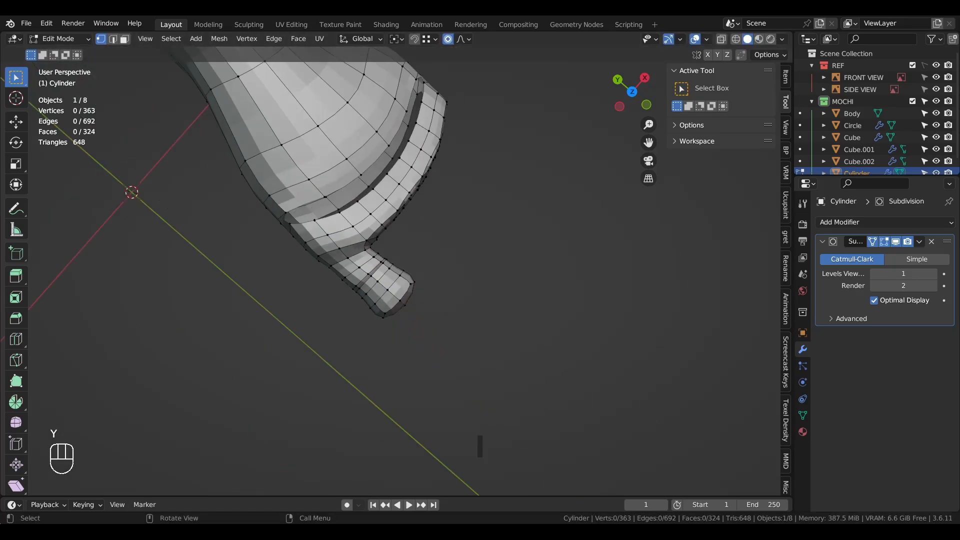
Grow a selection from a vertex at the big toe's tip to cover the whole toe and duplicate it about 0.0215 m along X
middle_click_drag(495, 305, 363, 246)
scroll(495, 283, "up", 2)
scroll(420, 281, "up", 3)
key("ctrl+KP_Add")
key("ctrl+KP_Add")
key("ctrl+KP_Add")
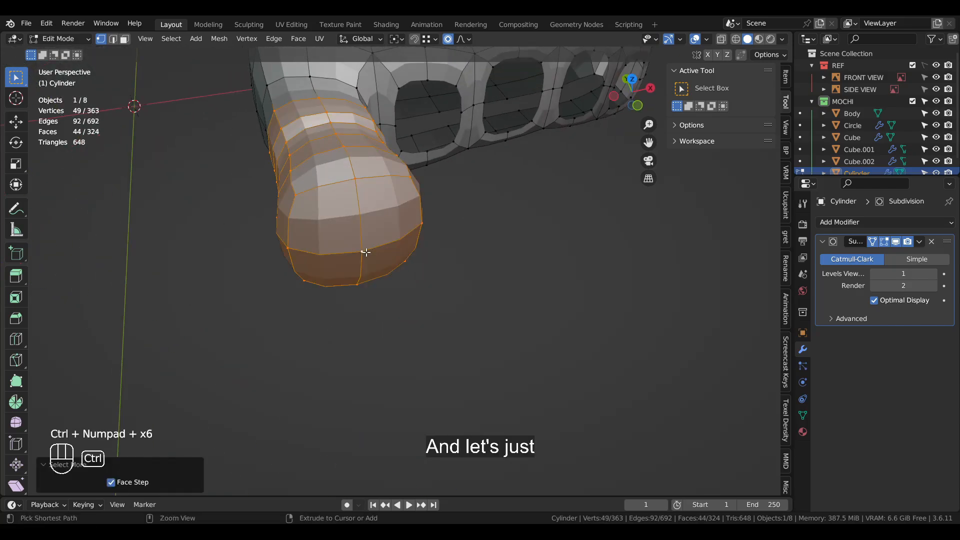
left_click(353, 254)
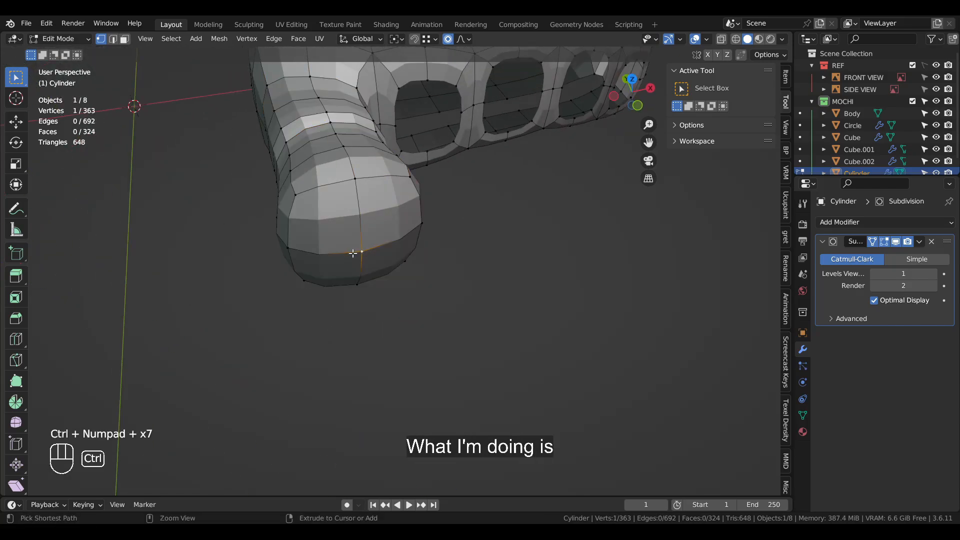
key("ctrl+KP_Add")
key("ctrl+KP_Add")
key("ctrl+KP_Add")
key("ctrl+KP_Add")
key("ctrl+KP_Add")
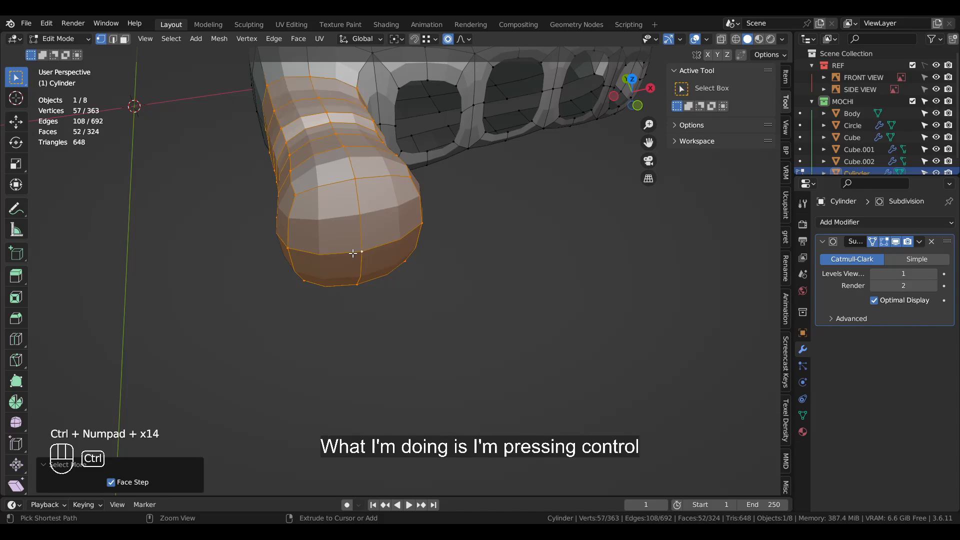
middle_click_drag(392, 177, 460, 261)
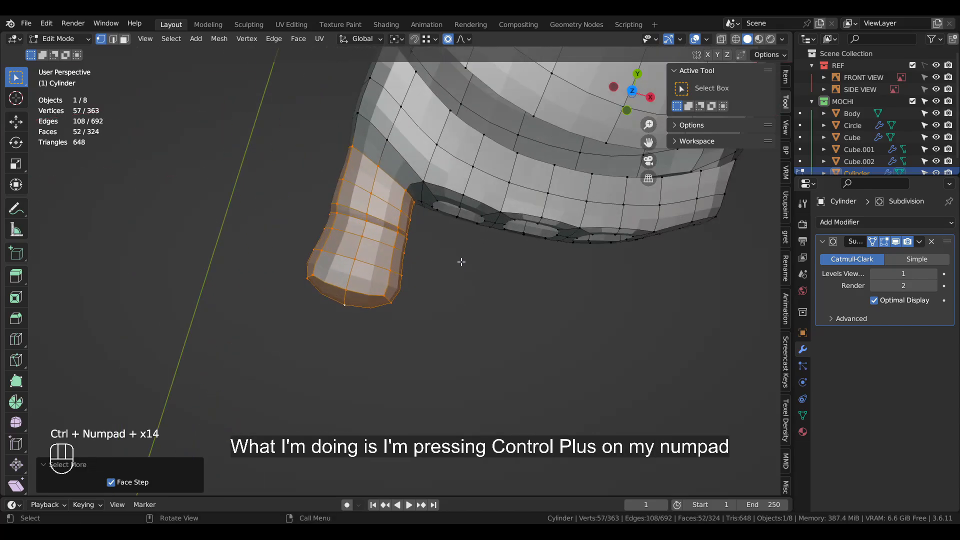
key("shift+d")
key("x")
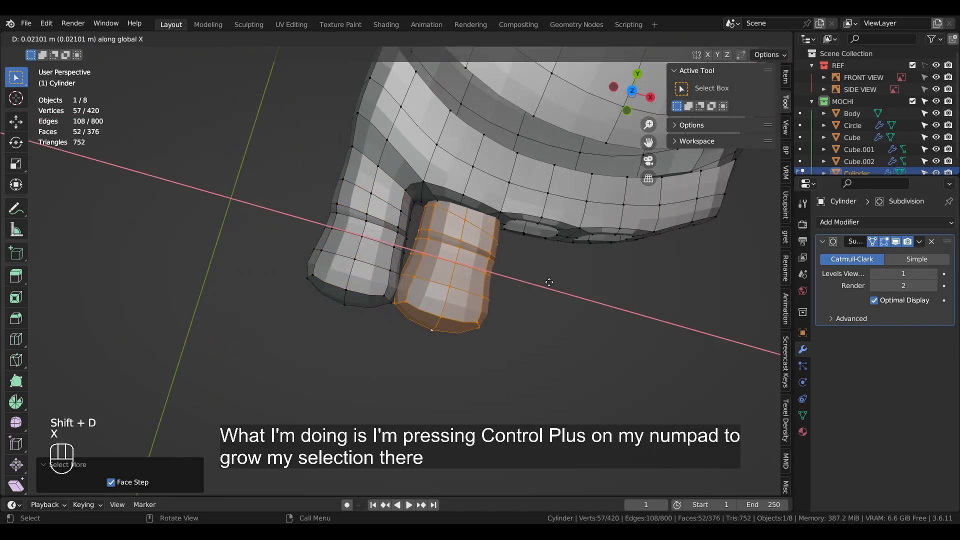
left_click(550, 284)
Narrow the copied toe in X and Z and move it about 0.0014 m along negative X and 0.002 m along negative Y
key("s")
key("shift+y")
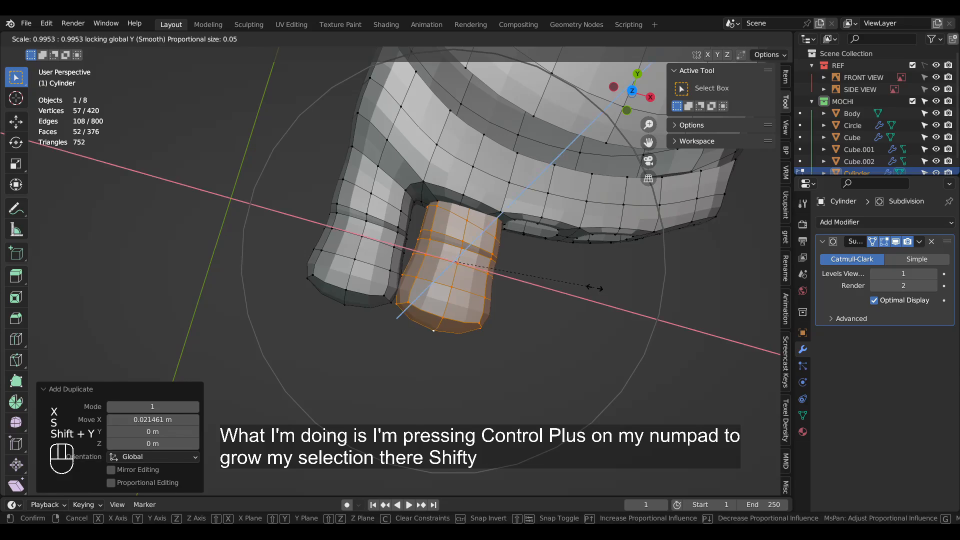
key("g")
left_click(520, 264)
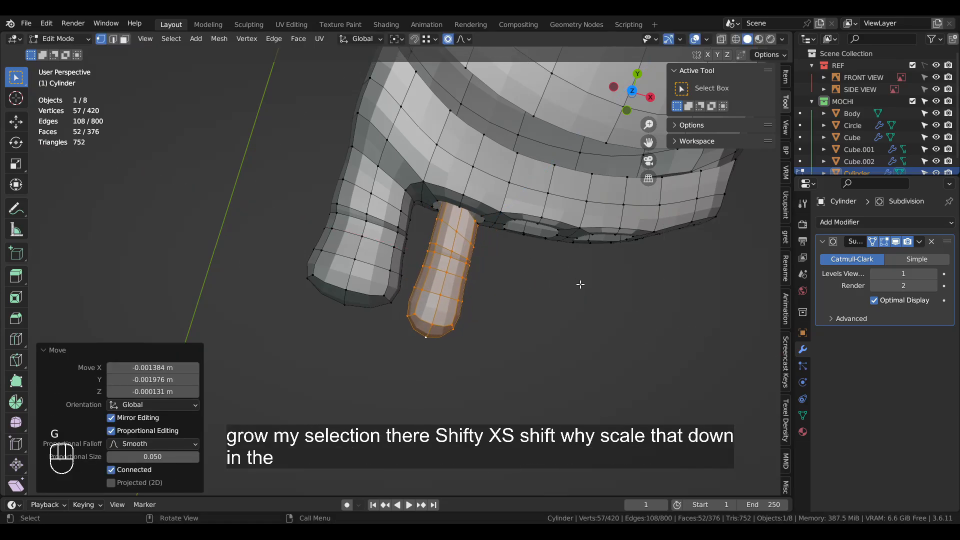
Scale the second toe to 0.84 along Y and move it about 0.0026 m forward along negative Y
key("s")
key("shift+y")
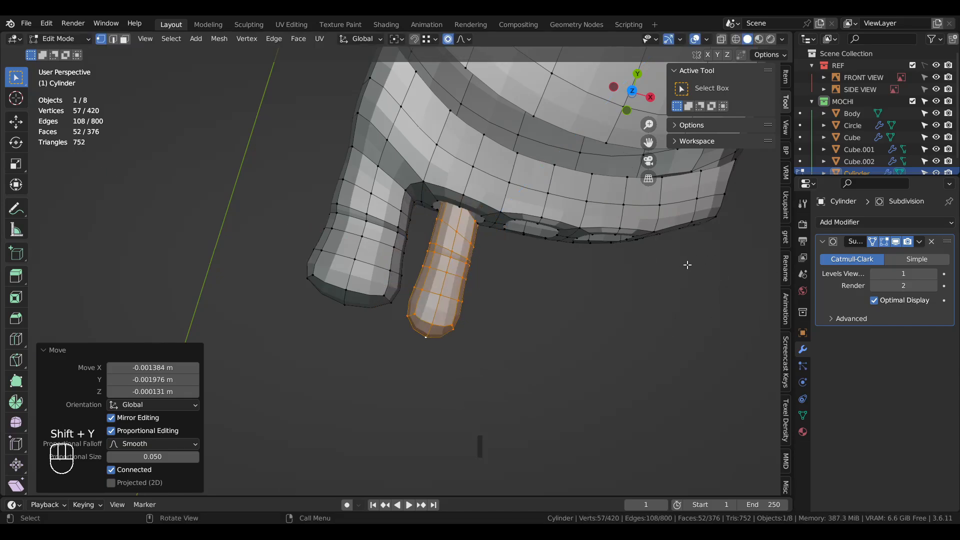
key("y")
left_click(650, 235)
key("g")
key("y")
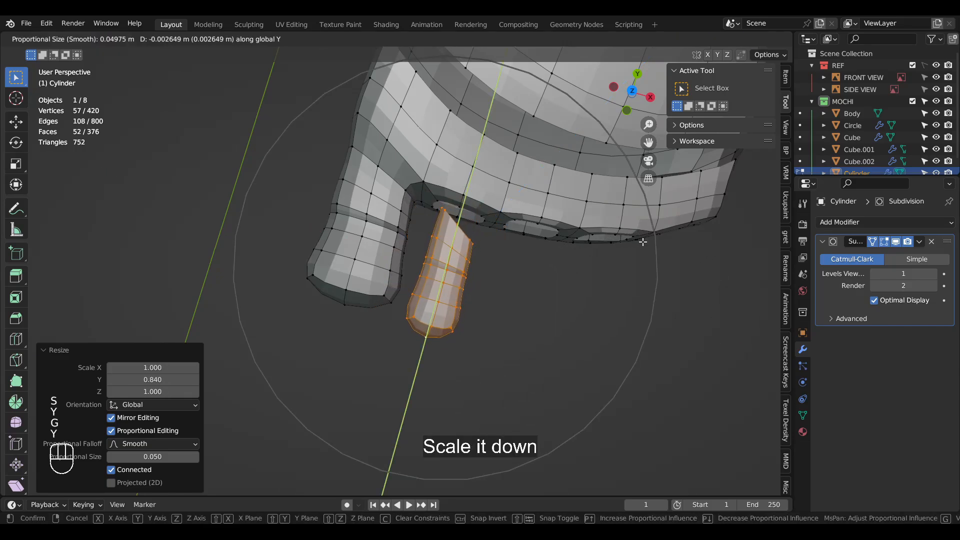
left_click(644, 241)
Flatten the second toe's open base edge loop by scaling it to 0 along Y with proportional editing off
key("2")
left_click(488, 236, "alt")
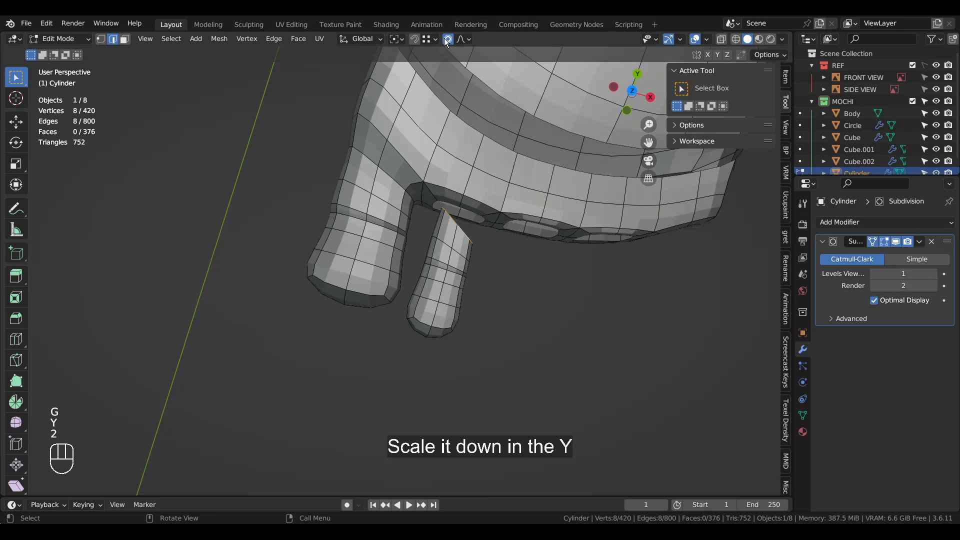
key("s")
key("y")
left_click(419, 178)
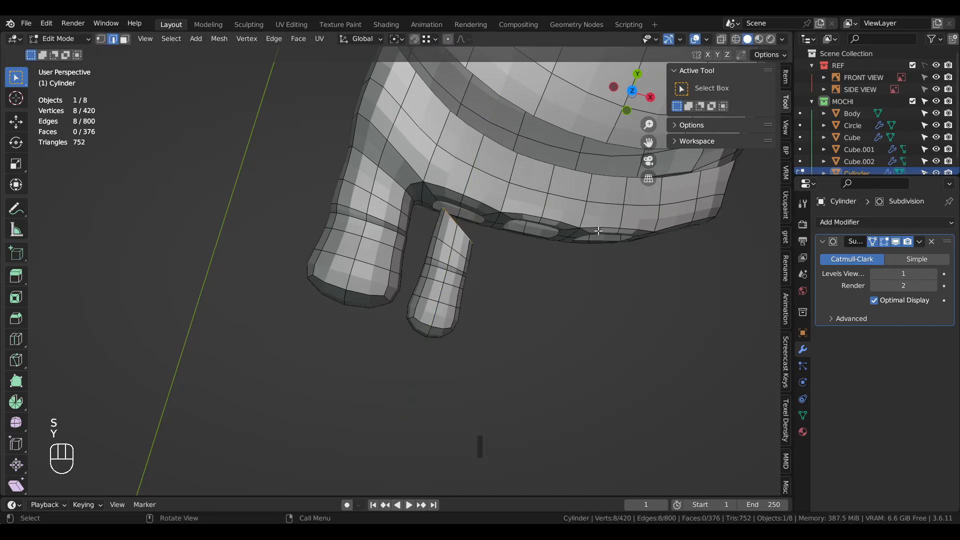
key("s")
key("y")
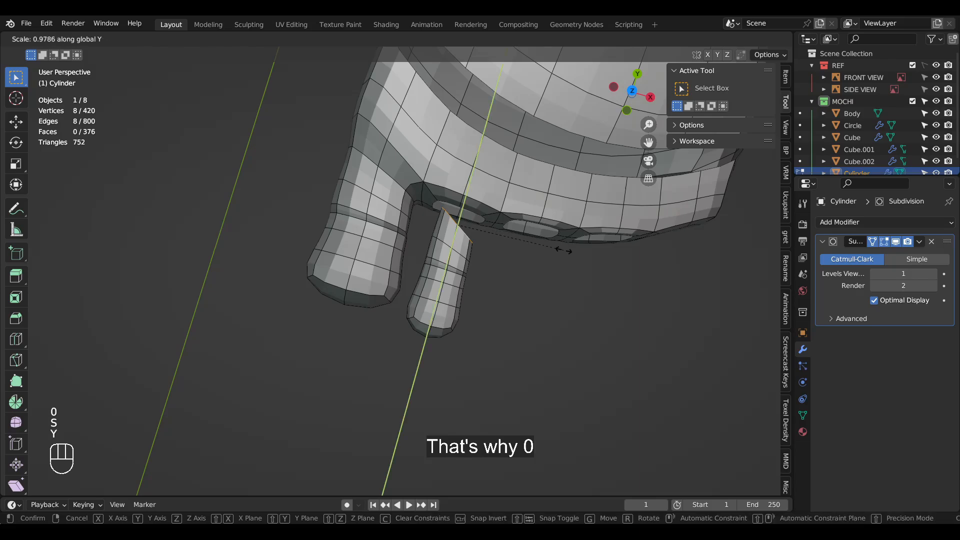
key("0")
left_click(564, 250)
Select the whole linked second toe and move it about 0.0017 m along negative X toward the big toe
middle_click_drag(564, 250, 495, 285)
scroll(462, 252, "up", 2)
key("l")
key("g")
key("x")
left_click(493, 282)
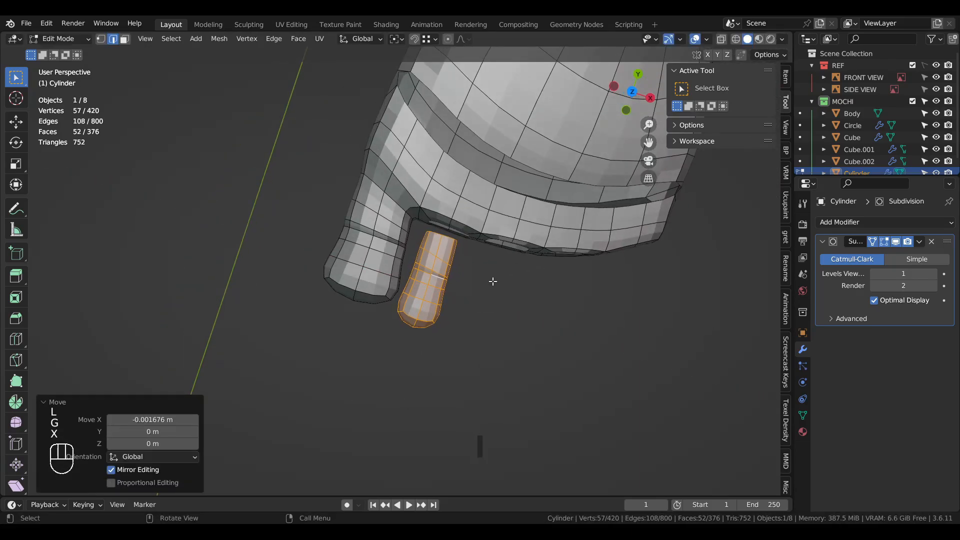
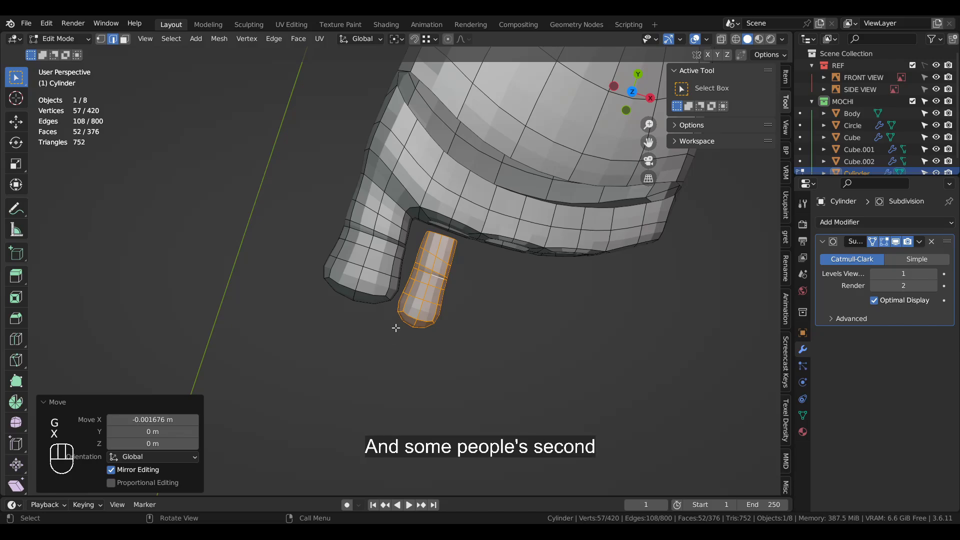
key("g")
key("y")
right_click(476, 248)
Move the second toe slightly along positive X and scale it uniformly to 1.09
key("g")
key("x")
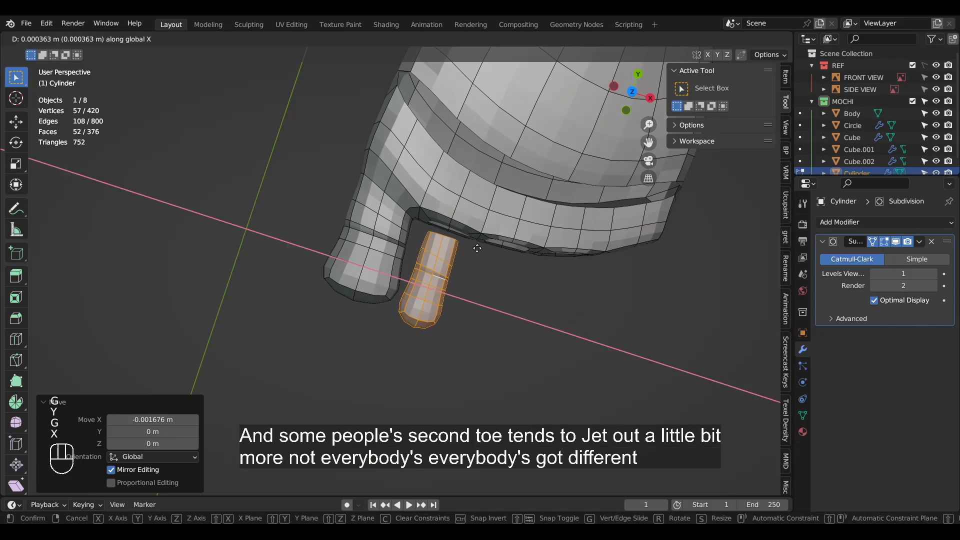
left_click(481, 249)
key("s")
left_click(488, 259)
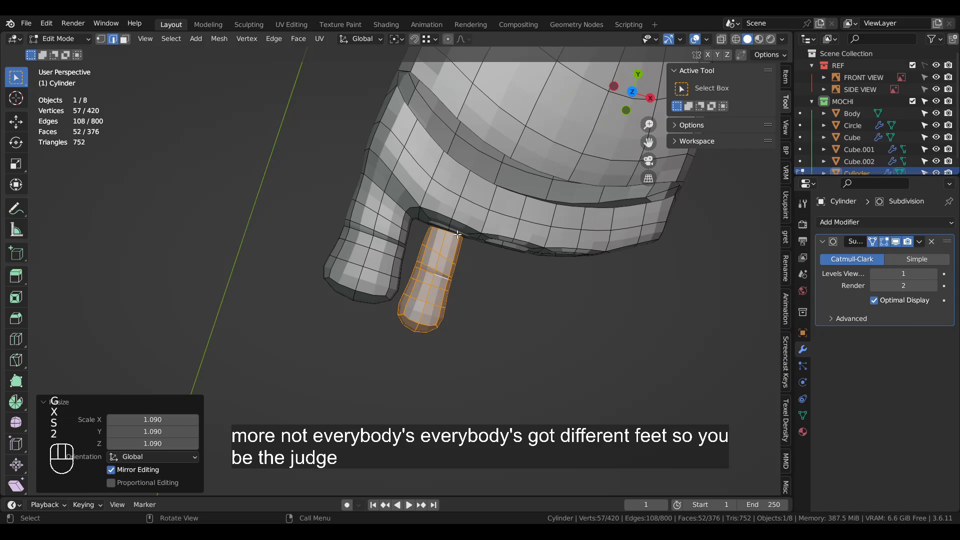
left_click(458, 234, "alt")
middle_click_drag(463, 232, 477, 216)
right_click(480, 225)
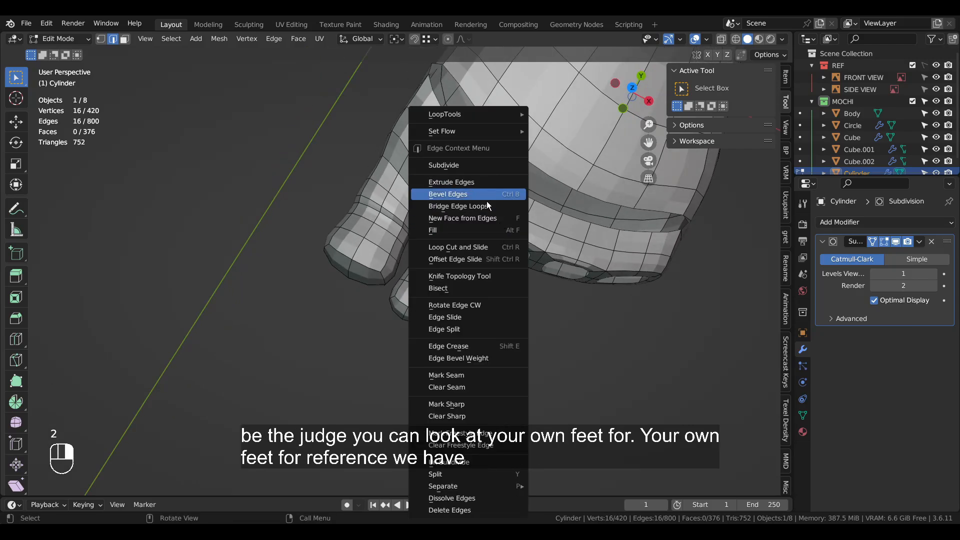
middle_click_drag(600, 290, 556, 225)
right_click(553, 221)
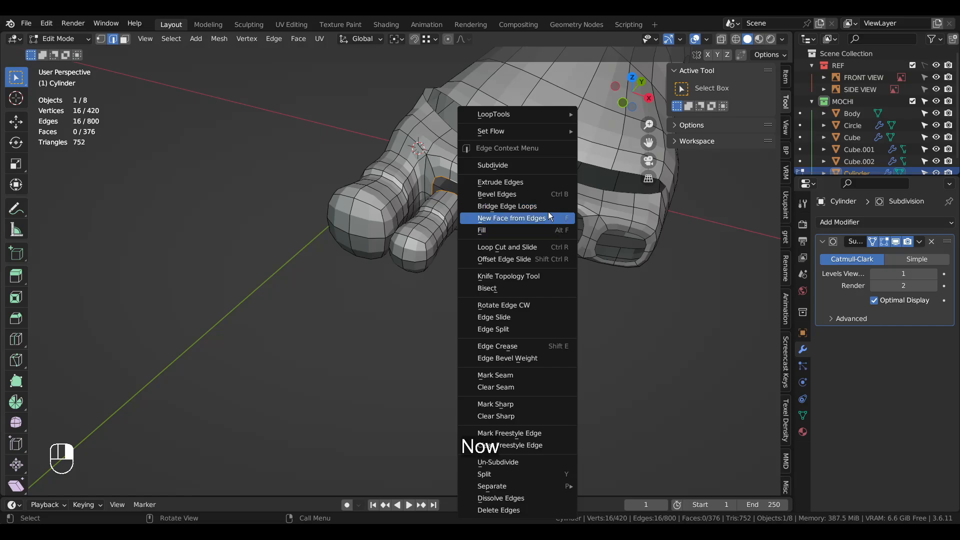
Select the whole linked second toe and duplicate it about 0.0177 m along X as the third toe
middle_click_drag(440, 315, 426, 343)
key("l")
middle_click_drag(419, 257, 435, 295)
key("shift+d")
key("x")
left_click(519, 309)
Duplicate the third toe along X to the next socket as the fourth toe and move it about 0.0027 m along Y
key("shift+d")
key("x")
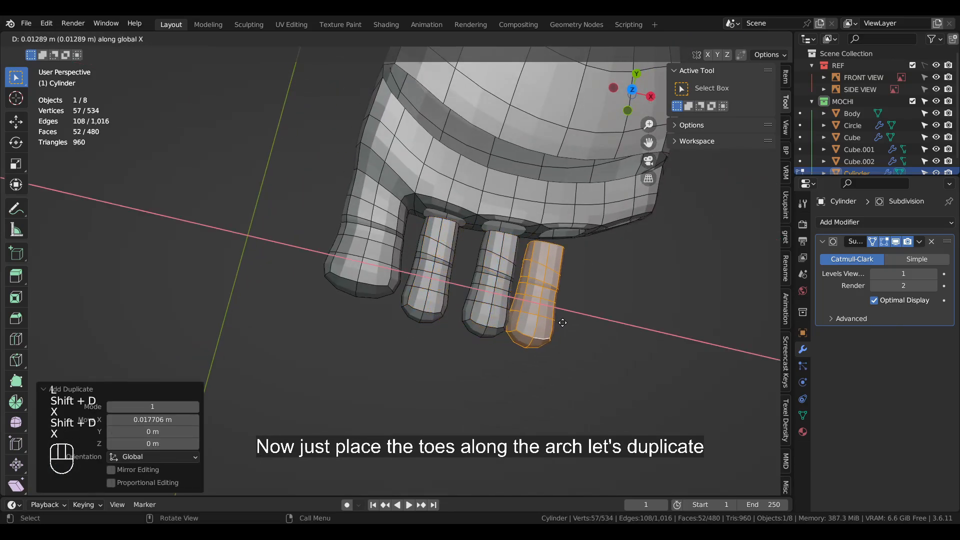
left_click(574, 324)
key("g")
key("y")
left_click(575, 313)
middle_click_drag(568, 317, 475, 318)
key("r")
key("z")
left_click(473, 325)
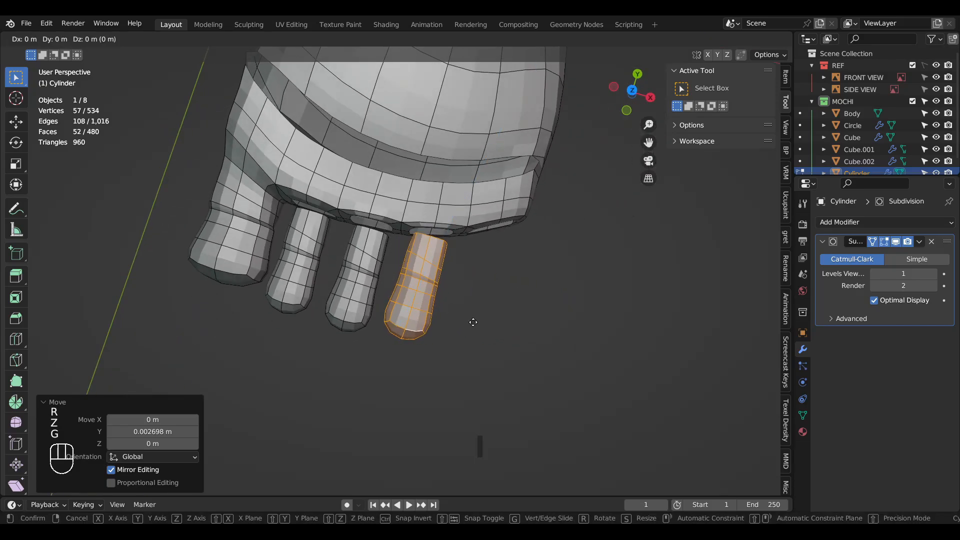
Move the fourth toe along Y closer to its socket and duplicate it about 0.0156 m along X as the fifth toe
key("g")
key("y")
left_click(494, 320)
key("shift+d")
key("x")
left_click(547, 331)
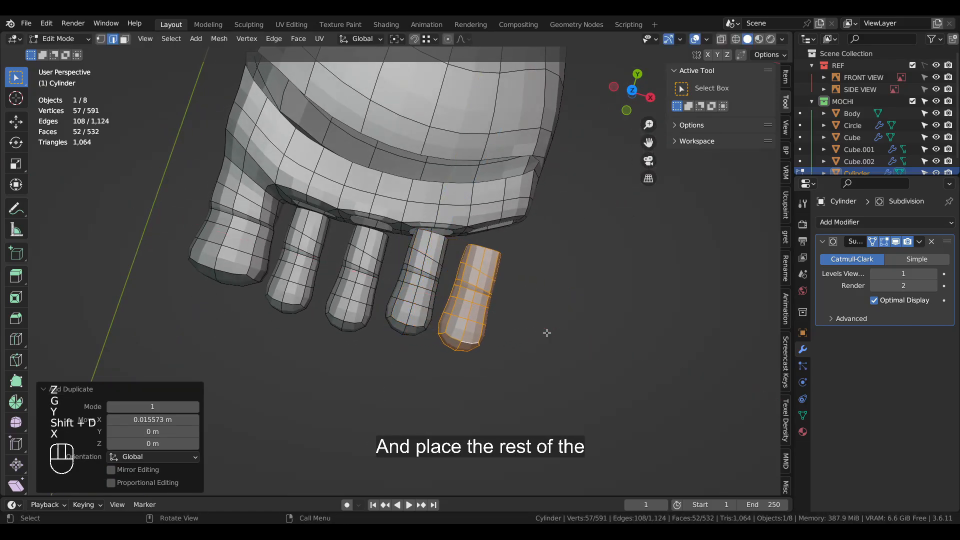
Position the duplicated little toe along Y, Z and X at the foot's outermost toe opening, with an X shift of about 0.0025 m
key("g")
key("y")
left_click(551, 313)
scroll(540, 350, "down", 4)
middle_click_drag(527, 399, 548, 283)
key("g")
key("z")
left_click(549, 284)
key("g")
key("x")
left_click(553, 284)
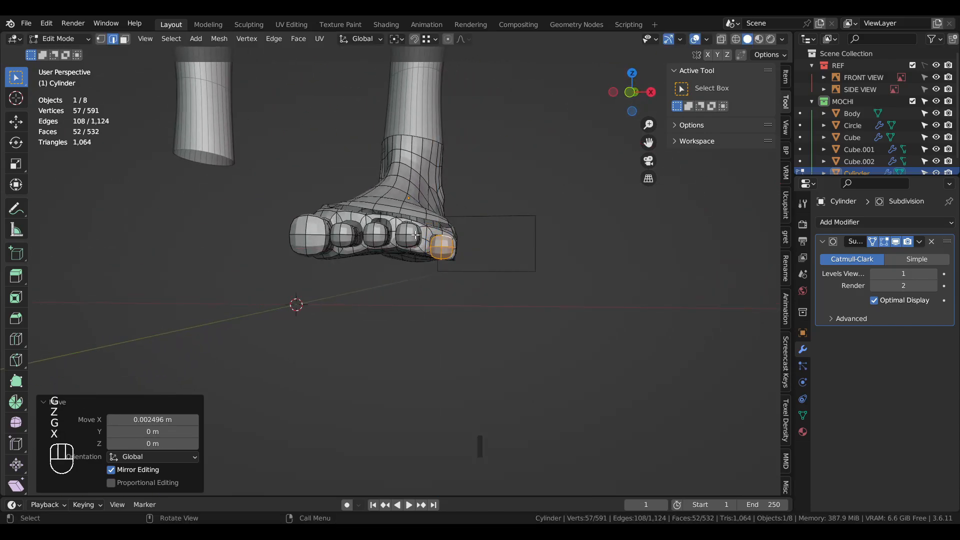
Lower the whole fourth toe by about 0.0009 m along Z
left_click(416, 235)
key("l")
key("g")
key("z")
left_click(413, 242, "shift")
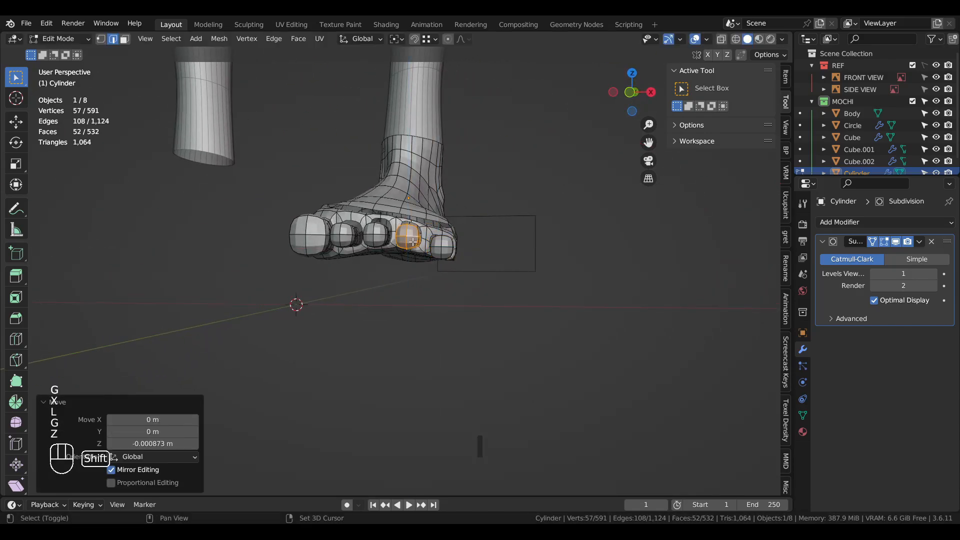
Raise the whole middle toe about 0.0022 m along Z, and fine-tune its height by about -0.0009 m to form a subtle arch
left_click(379, 227)
key("l")
key("g")
key("z")
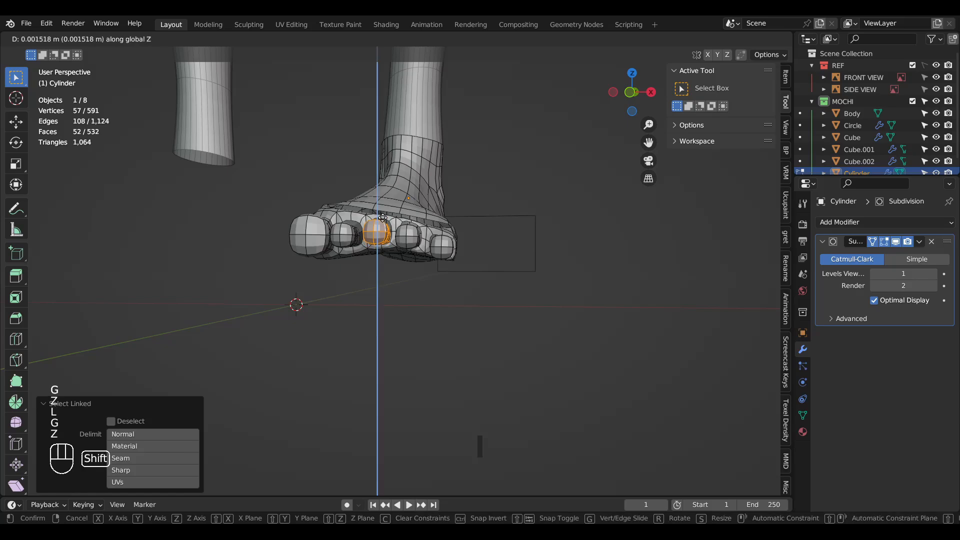
left_click(354, 196)
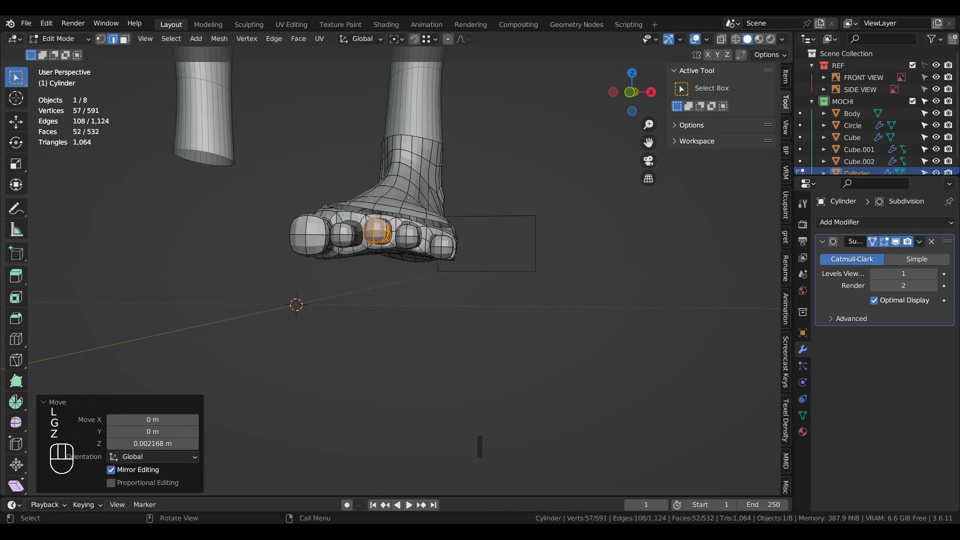
middle_click_drag(440, 250, 499, 303)
key("g")
key("z")
left_click(420, 268)
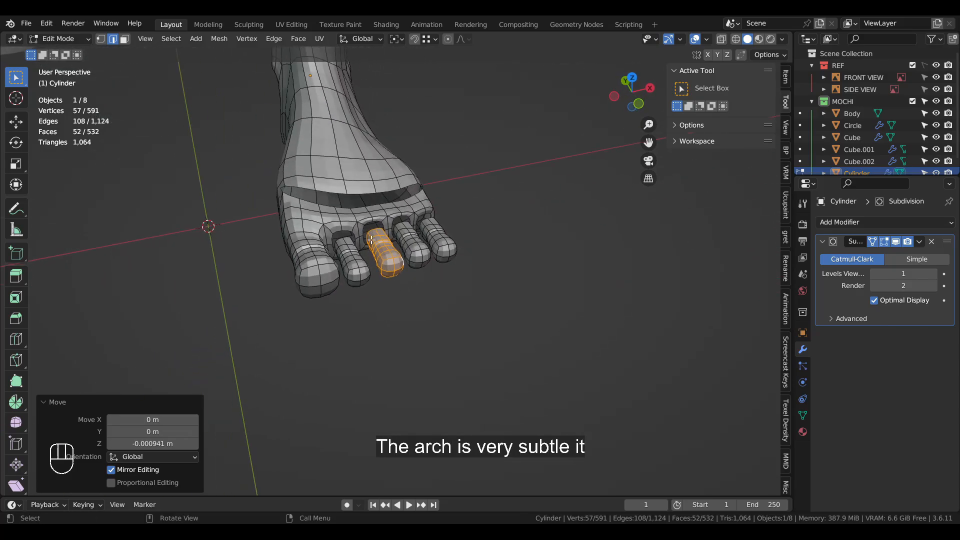
Bridge the middle toe's open edge loop with its foot opening using Bridge Edge Loops, with Merge enabled
scroll(357, 231, "up", 2)
scroll(357, 231, "up", 2)
middle_click_drag(357, 231, 366, 220)
left_click(362, 219, "alt")
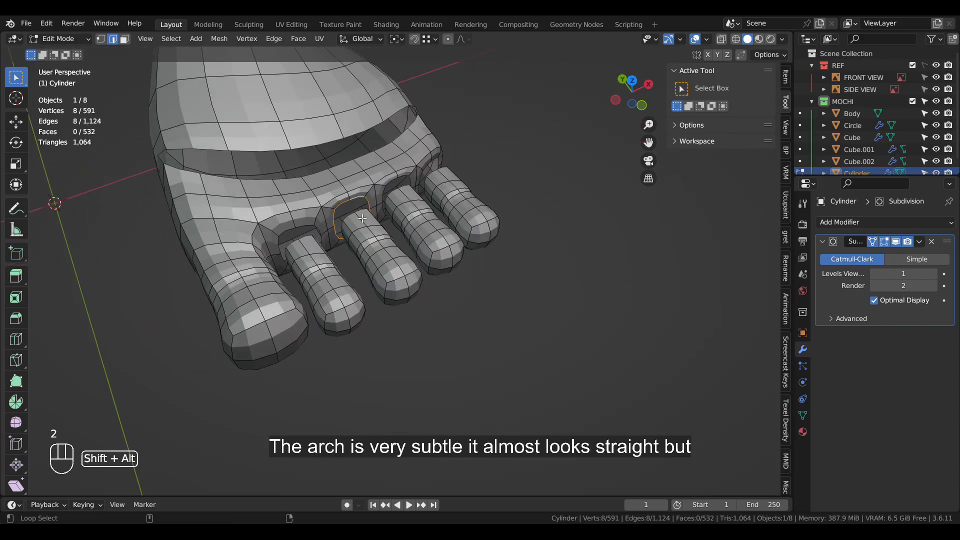
key("q")
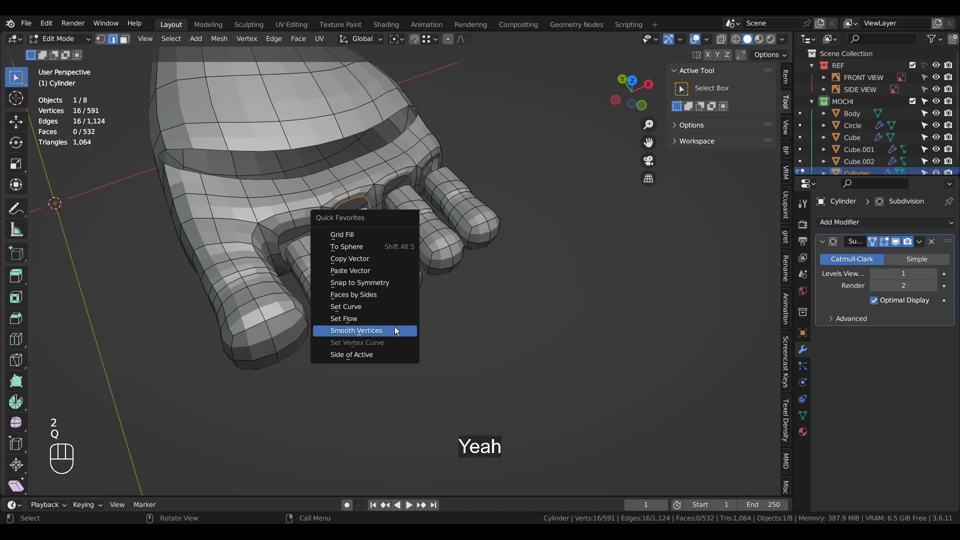
right_click(575, 262)
left_click(551, 204)
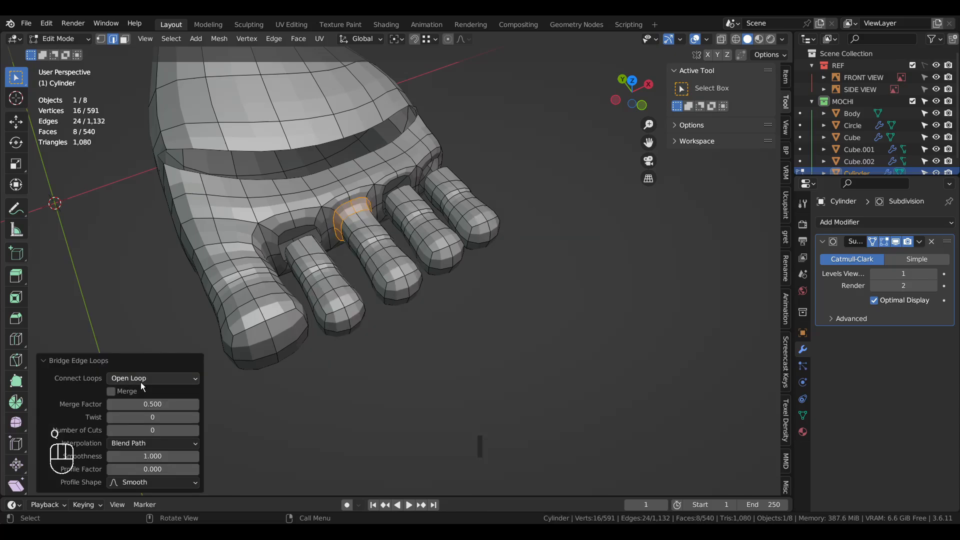
left_click(111, 391)
Join the second and fourth toes to their foot openings with merged Bridge Edge Loops
middle_click(306, 247, "alt")
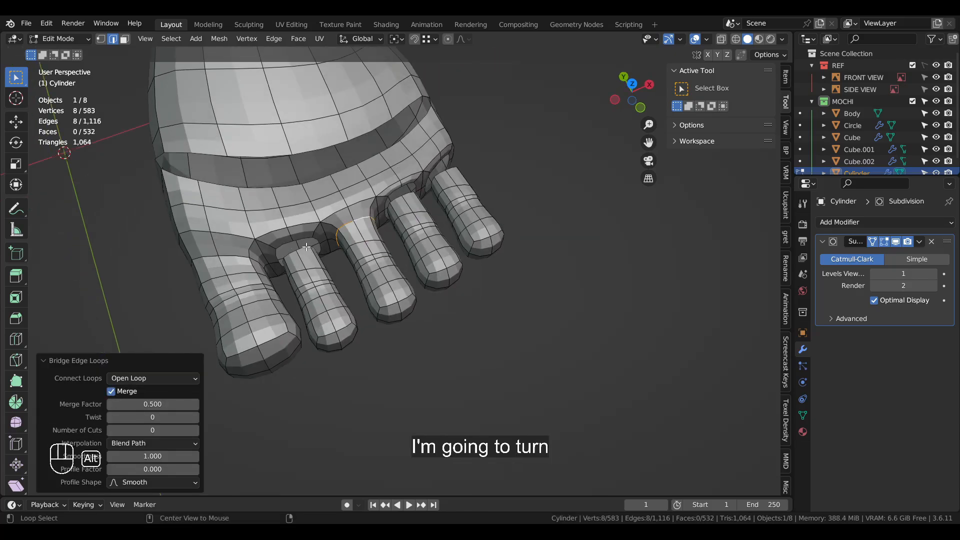
left_click(302, 246, "alt+shift")
right_click(555, 206)
left_click(568, 207)
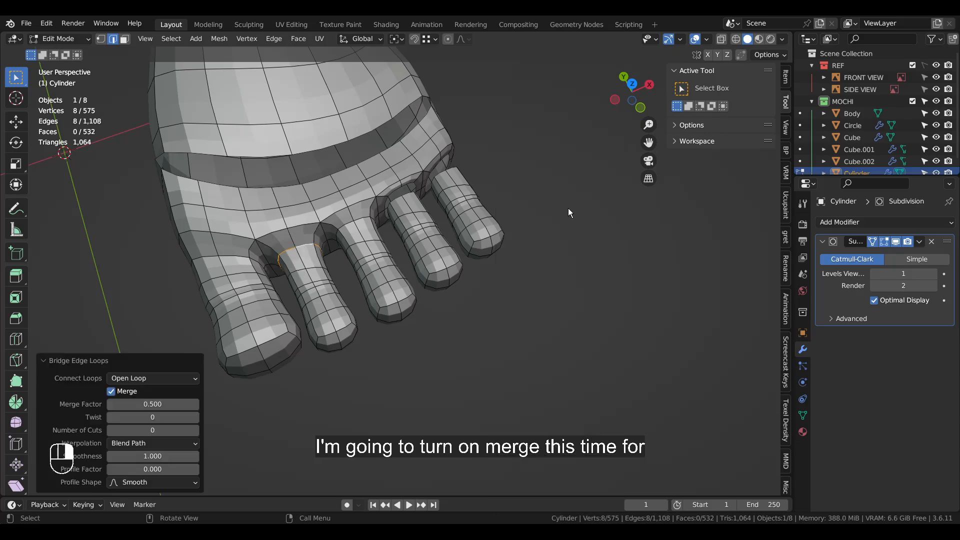
left_click(398, 193, "alt")
key("shift+r")
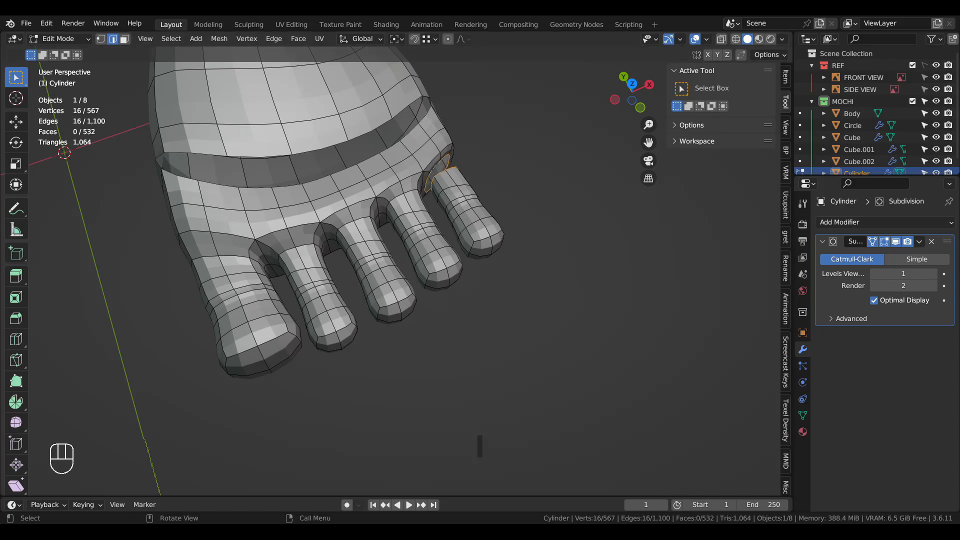
Align the little toe with its opening by moving it along Y and about -0.0028 m along X and rotating it about Z; select its tip vertex
middle_click_drag(430, 265, 472, 263)
key("l")
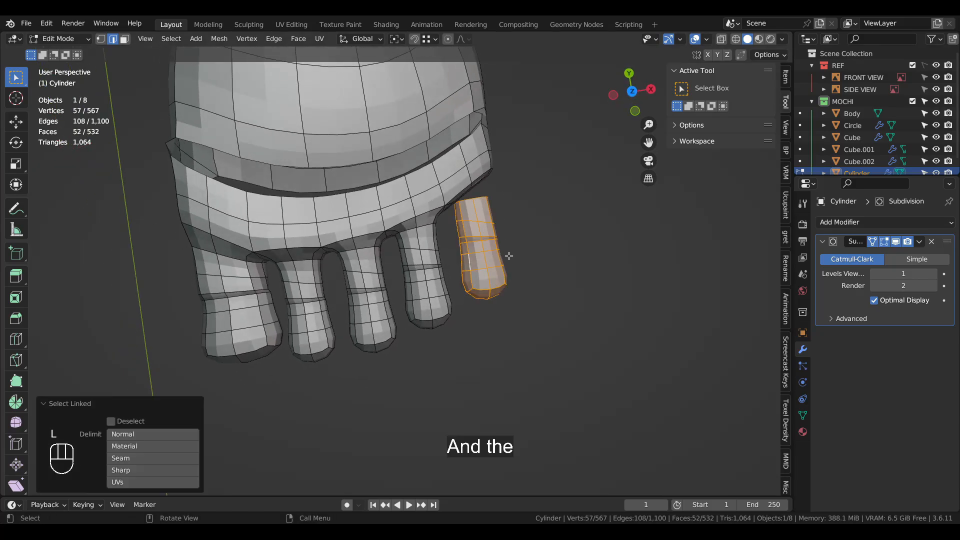
key("g")
key("y")
left_click(503, 256)
key("g")
key("x")
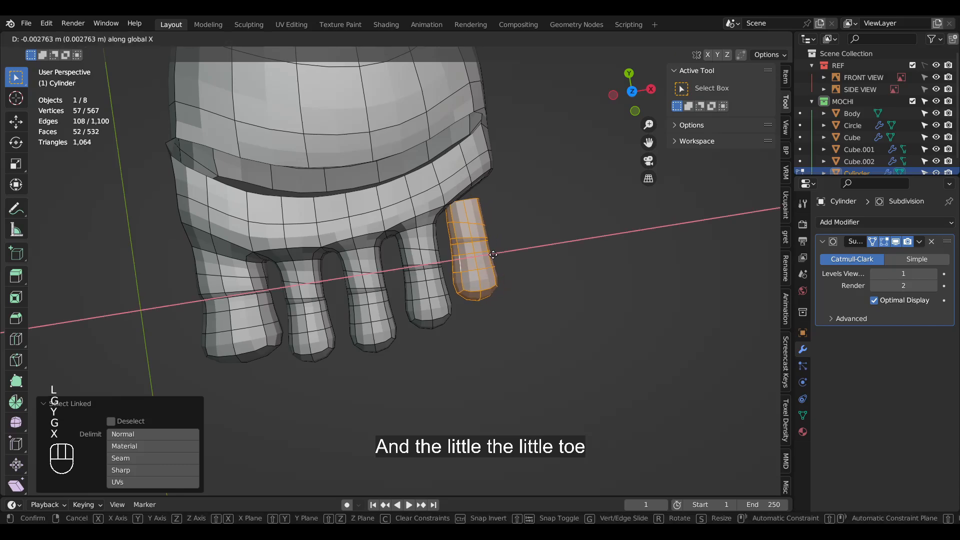
left_click(494, 255)
key("r")
key("z")
left_click(508, 309)
key("1")
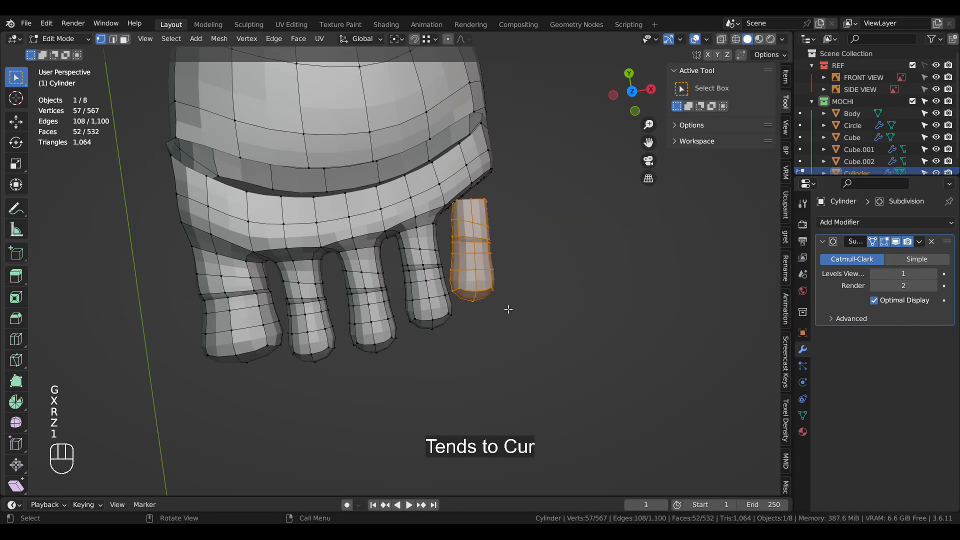
left_click(471, 299)
key("r")
key("z")
right_click(586, 311)
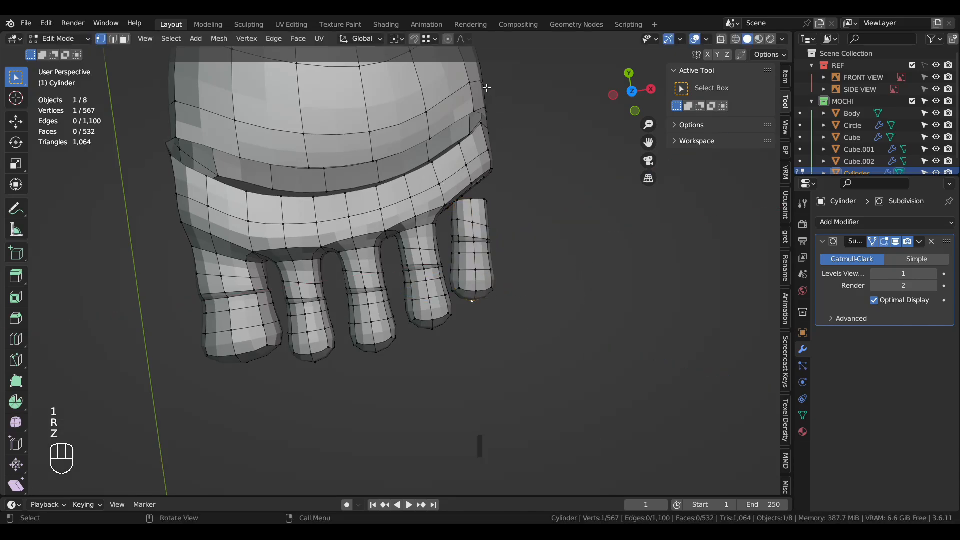
Curl the little toe inward using proportional editing: rotate its tip vertex -24.5° about Z and move it about -0.0044 m along X
left_click(448, 39)
key("r")
key("z")
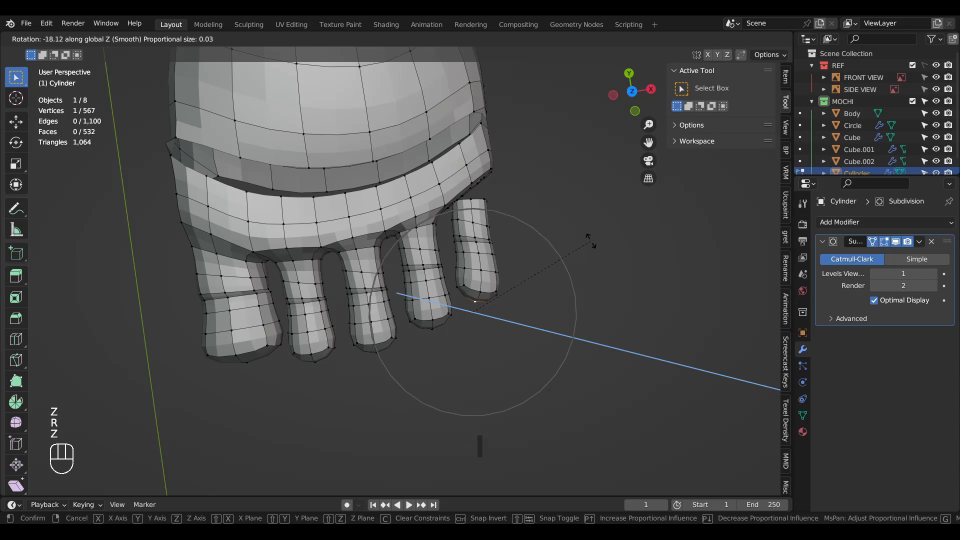
left_click(593, 258)
key("g")
key("x")
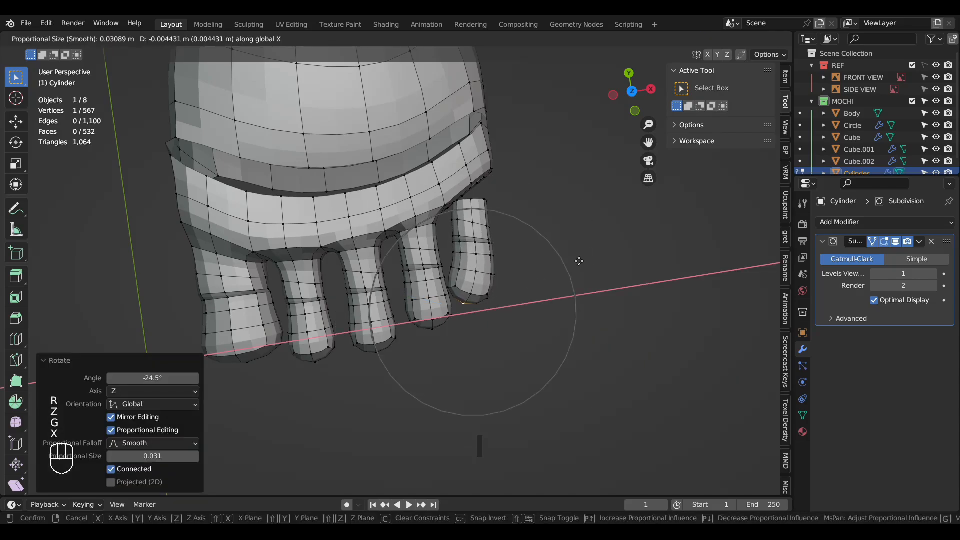
left_click(579, 262)
Bridge the little toe's open edge loop with its foot opening, merging the two loops
scroll(579, 262, "down", 1)
middle_click_drag(579, 262, 472, 216)
key("2")
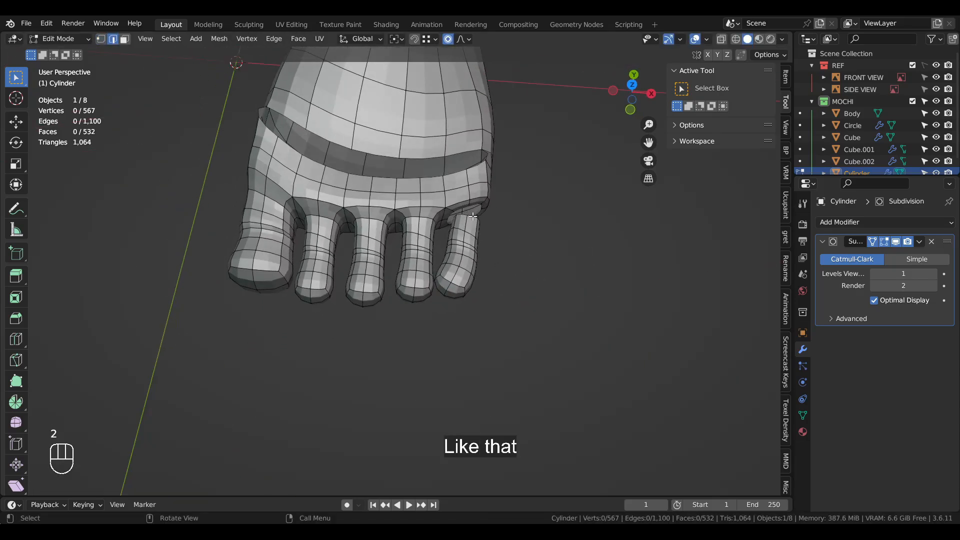
left_click(476, 208, "alt+shift")
right_click(562, 245)
left_click(551, 205)
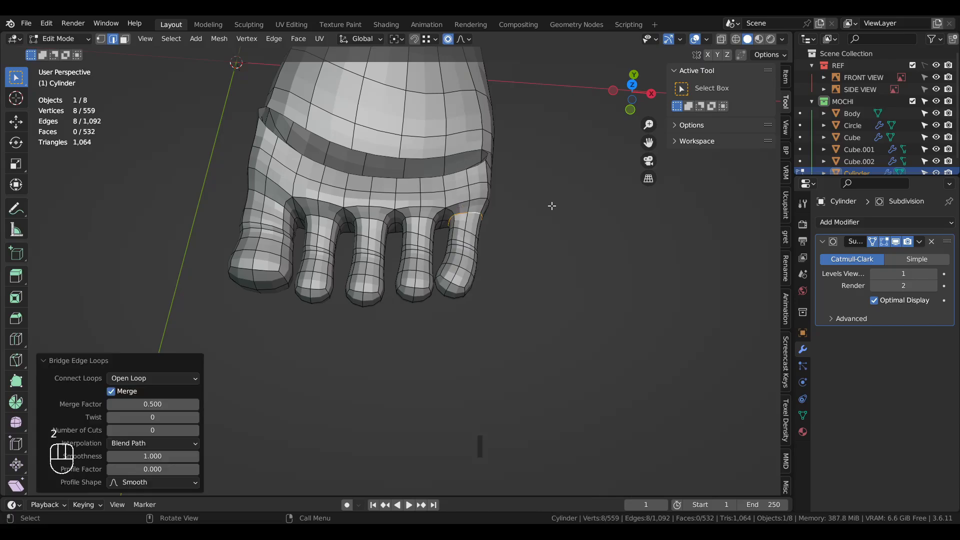
left_click(564, 285)
Select the edge loops around the bases of all five toes and mark them as seams
middle_click_drag(563, 285, 420, 270)
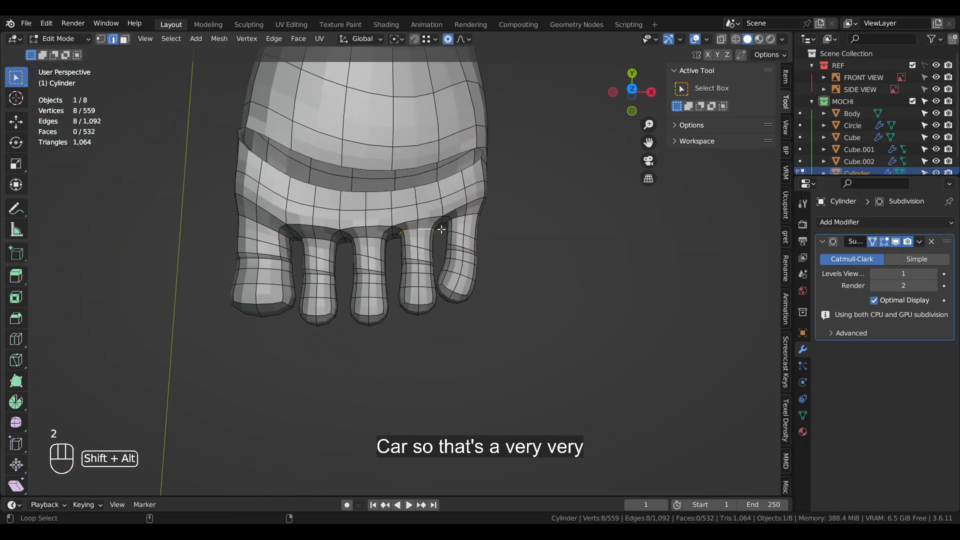
left_click(424, 228, "alt+shift")
left_click(369, 239, "alt+shift")
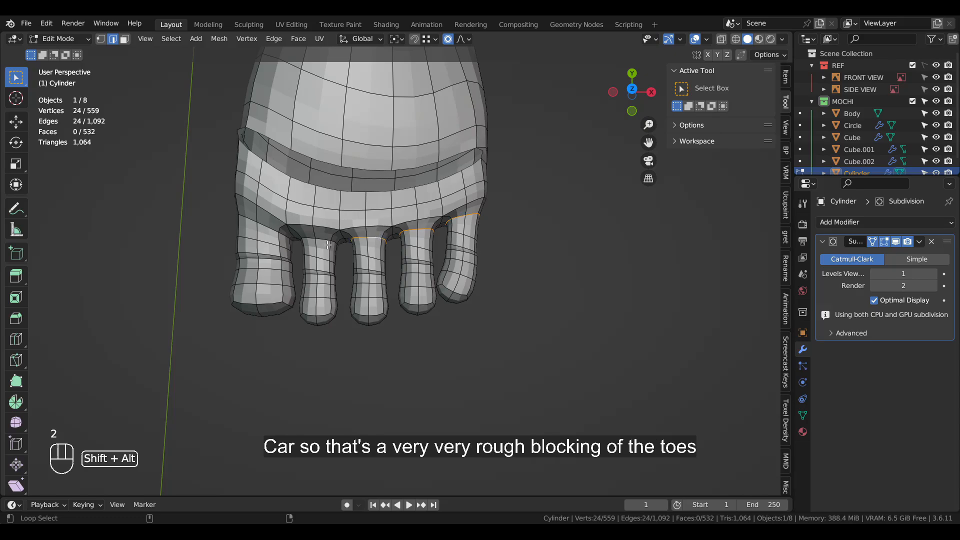
left_click(328, 242, "alt+shift")
key("ctrl+z")
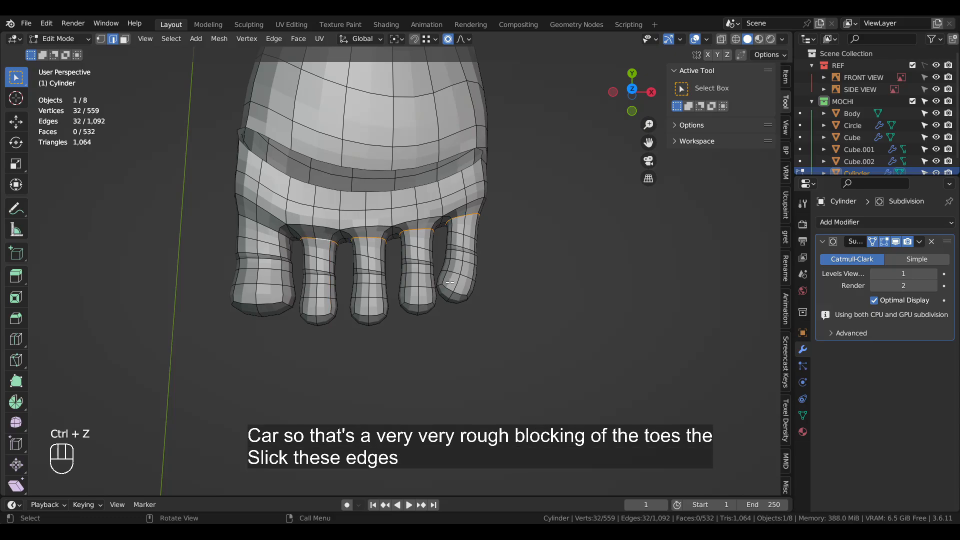
right_click(477, 359)
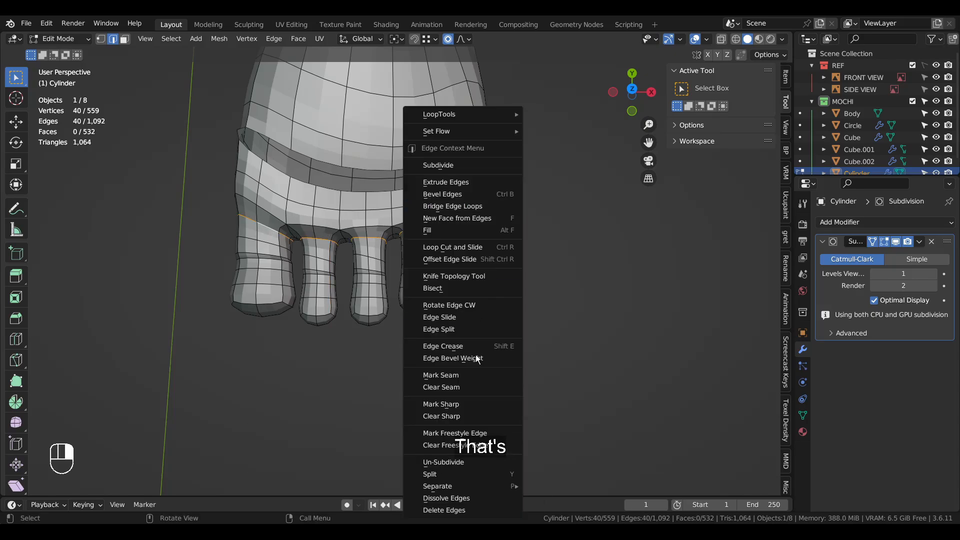
left_click(476, 375)
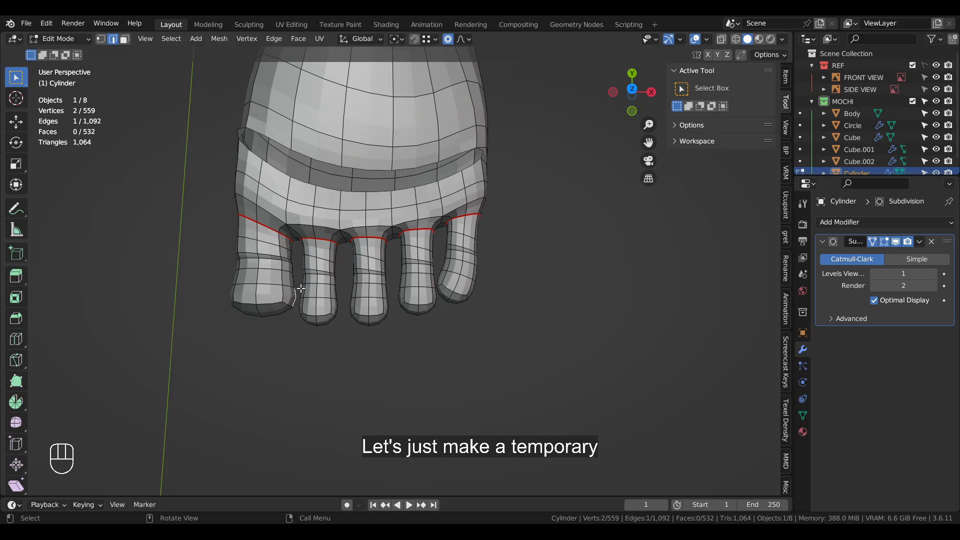
Select only the second toe with Select Linked, delimited by Seam
key("l")
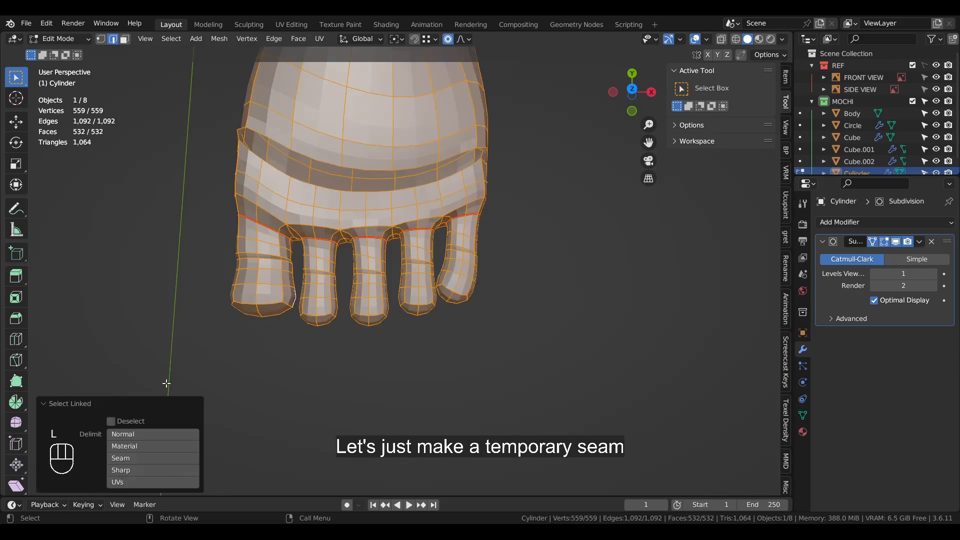
left_click(136, 459)
key("l")
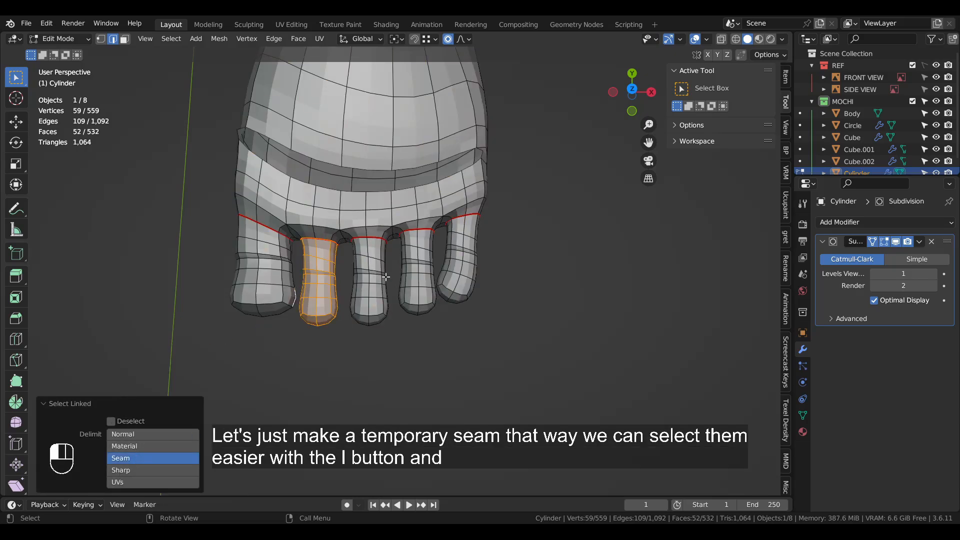
Move the middle toe about -0.0024 m along X toward the second toe, with the proportional size reduced to about 0.012 m
key("g")
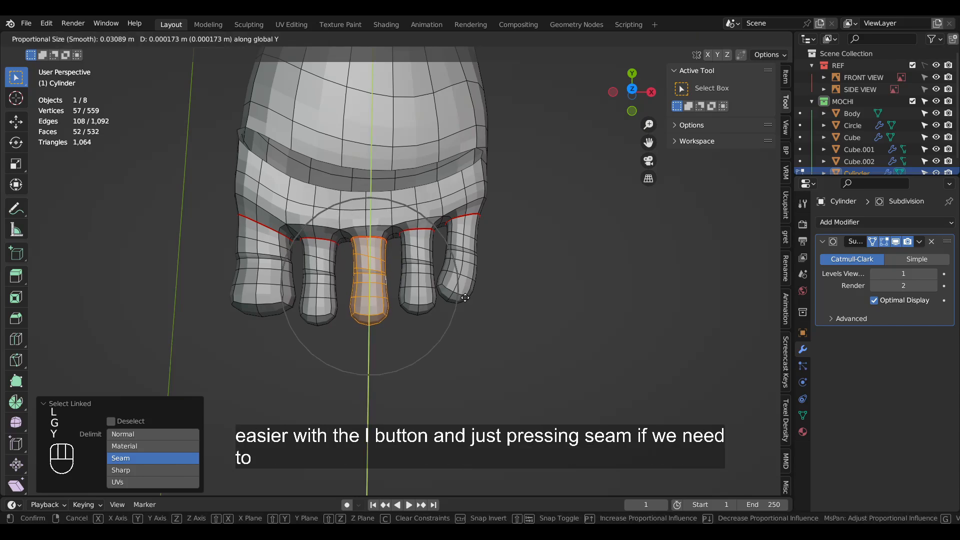
key("y")
key("g")
key("x")
scroll(452, 294, "up", 6)
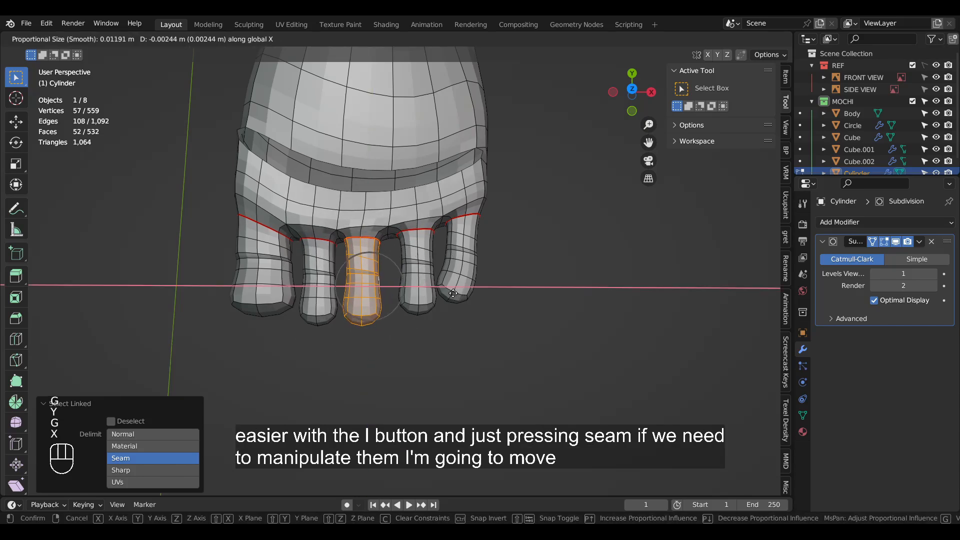
left_click(424, 279)
Select the fourth toe up to its seam and move it about -0.0039 m along X toward the middle toe
key("l")
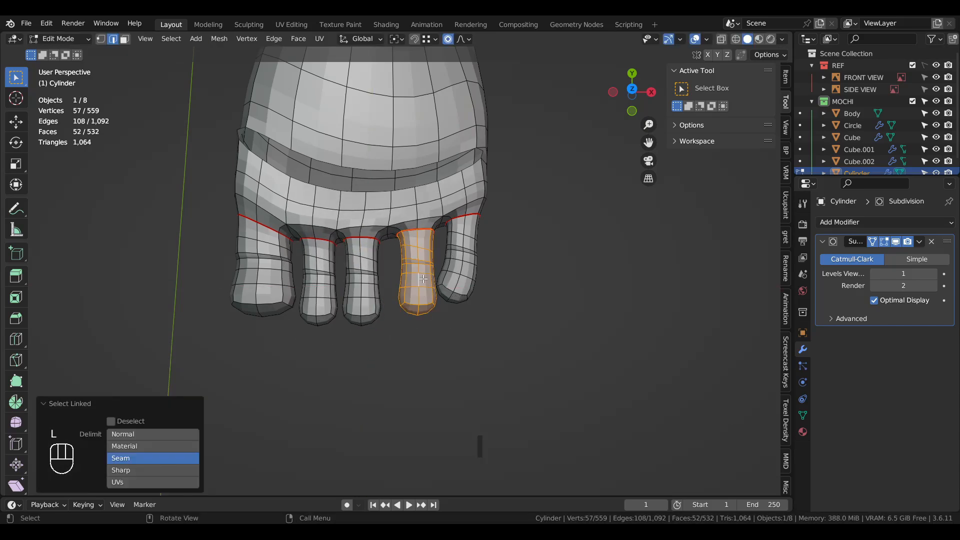
key("g")
key("x")
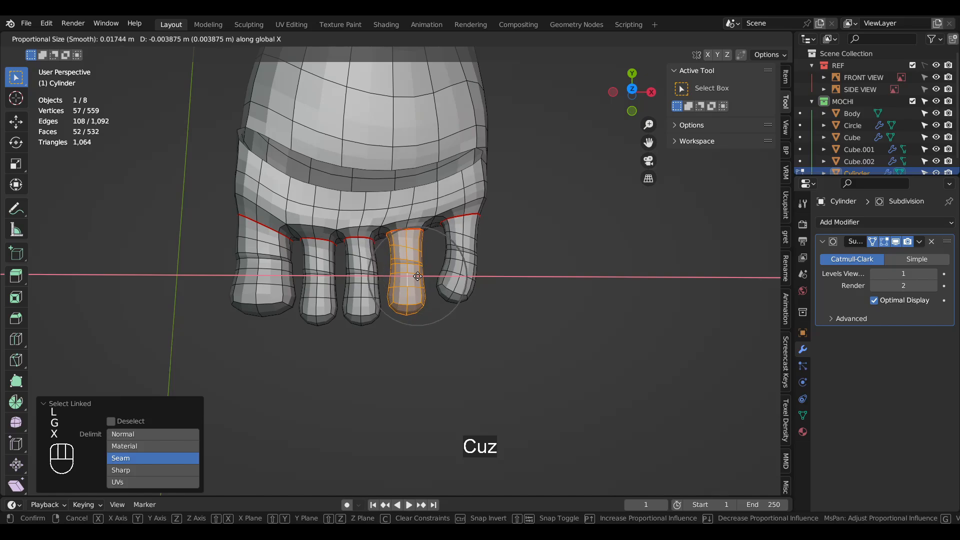
left_click(419, 276)
Select the little toe up to its seam and move it -0.004009 m along X toward the fourth toe
left_click(449, 245)
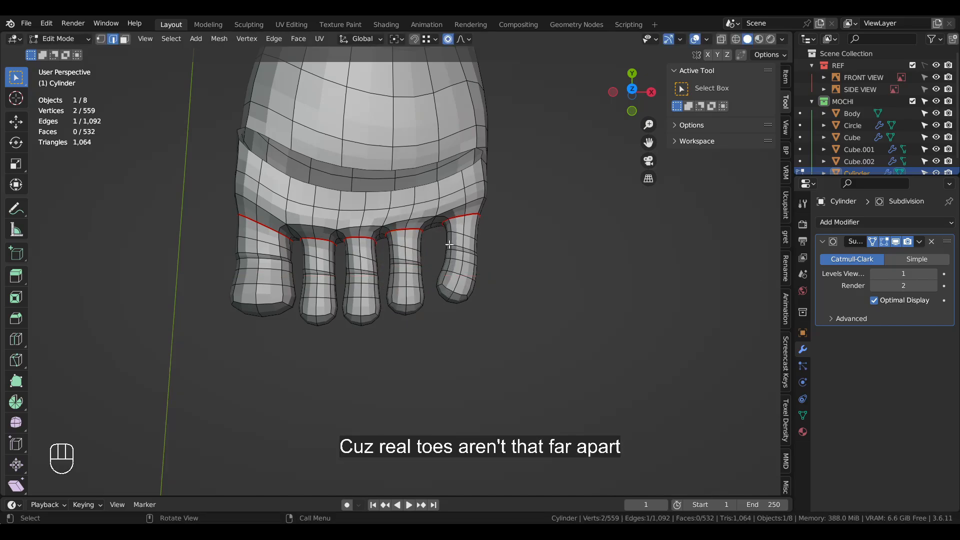
key("l")
key("g")
key("x")
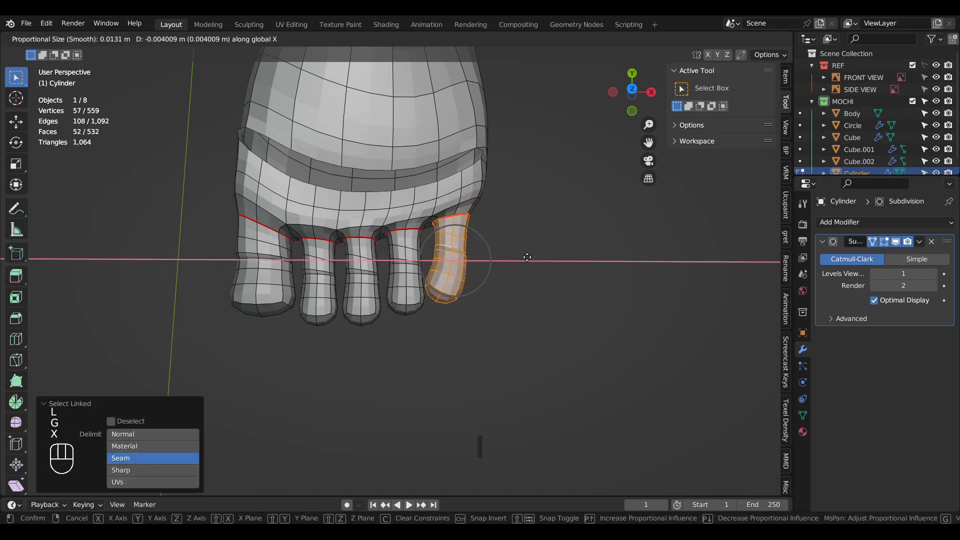
left_click(525, 258)
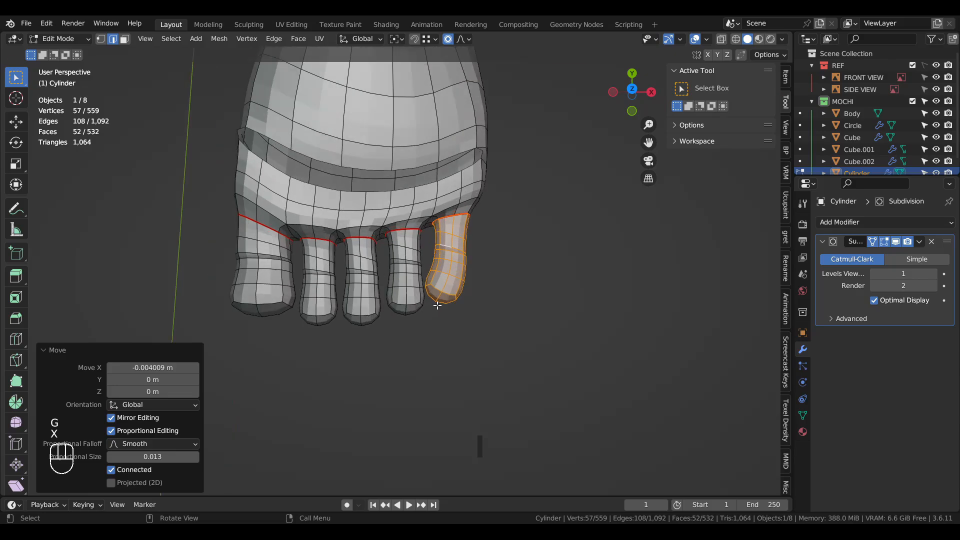
Lengthen the second toe by moving its tip vertex outward along Y with proportional editing
key("1")
left_click(320, 327)
key("g")
key("y")
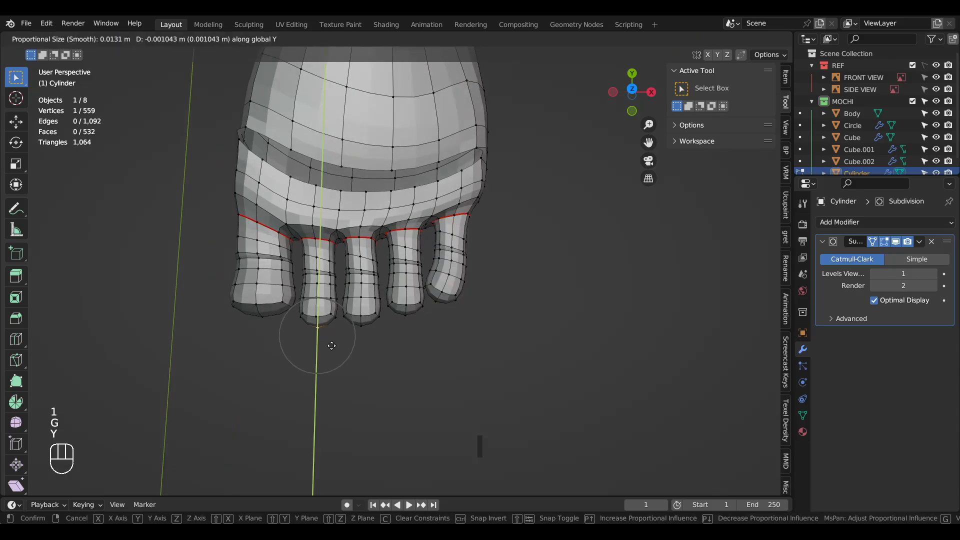
left_click(321, 349)
Lengthen the big toe by moving its tip vertex about -0.0098 m along Y with a proportional size of about 0.06 m
left_click(261, 318)
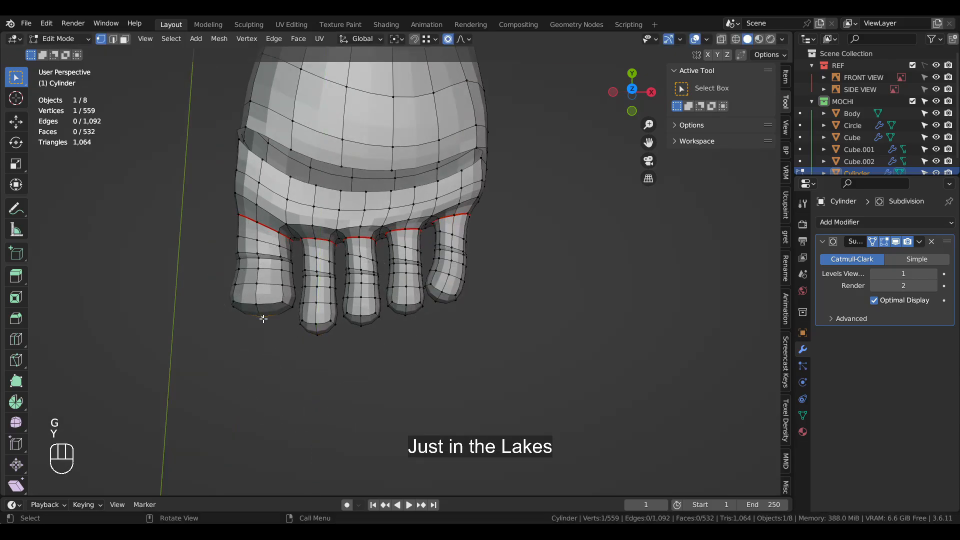
key("g")
key("u")
key("y")
scroll(264, 321, "down", 6)
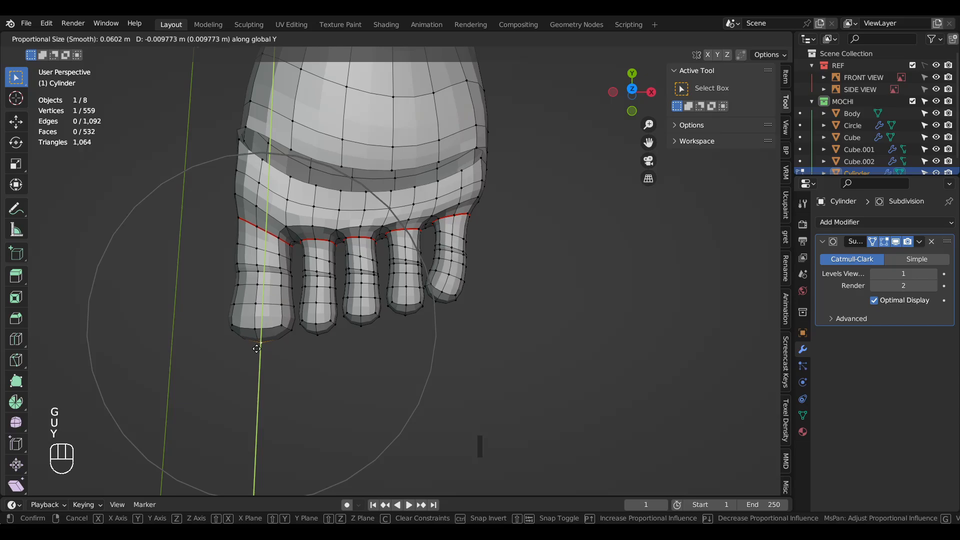
left_click(264, 348)
left_click(407, 314)
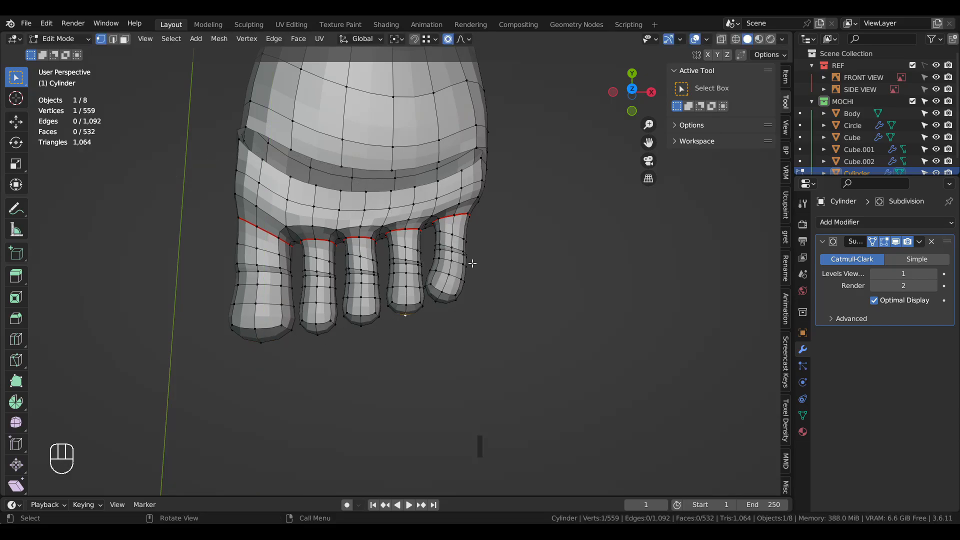
scroll(472, 263, "down", 5)
middle_click_drag(472, 263, 532, 320)
scroll(470, 294, "up", 3)
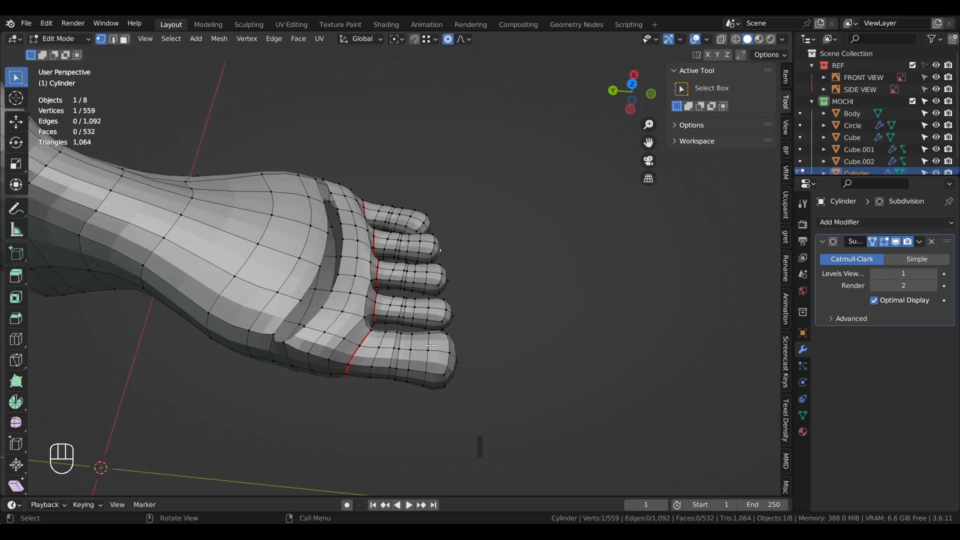
left_click(428, 271, "shift")
middle_click_drag(419, 222, 412, 225)
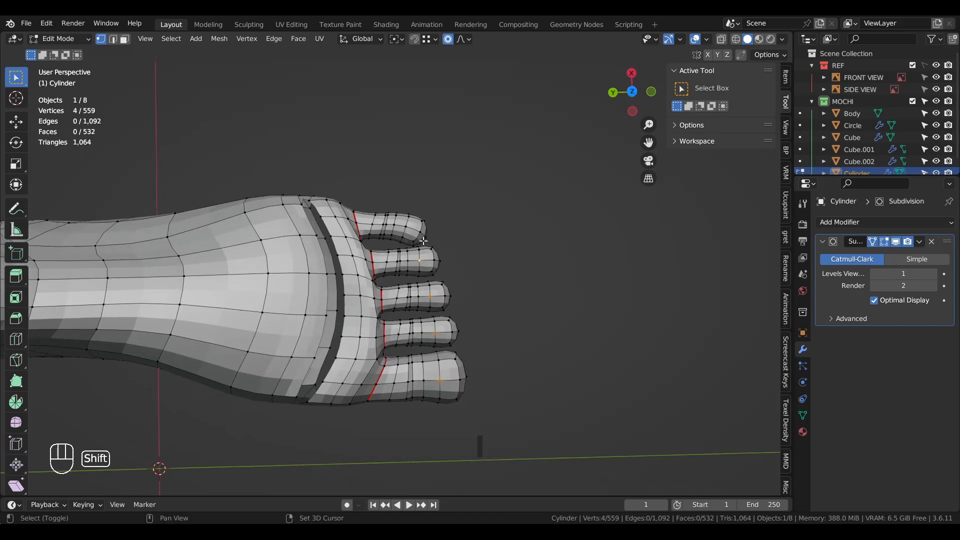
Select the edge loop nearest the tip on all five toes and edge-slide them toward the tips by a factor of -0.192
key("2")
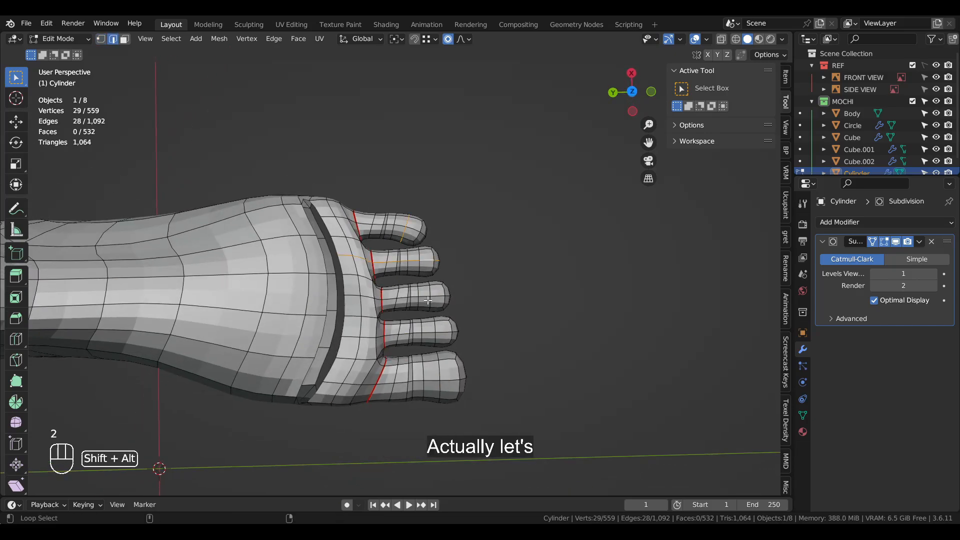
left_click(436, 326, "alt+shift")
left_click(440, 371, "alt+shift")
middle_click_drag(472, 395, 502, 390)
key("g")
key("g")
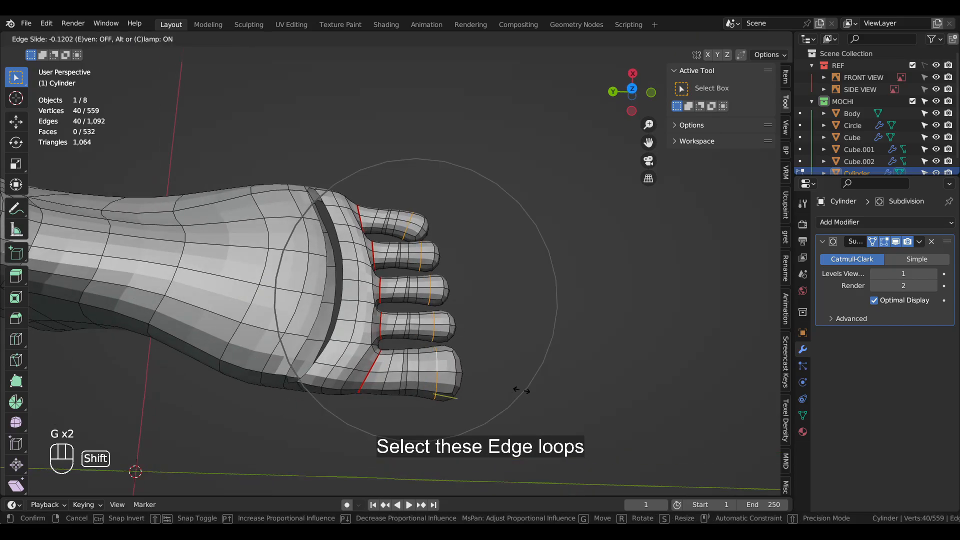
left_click(538, 393)
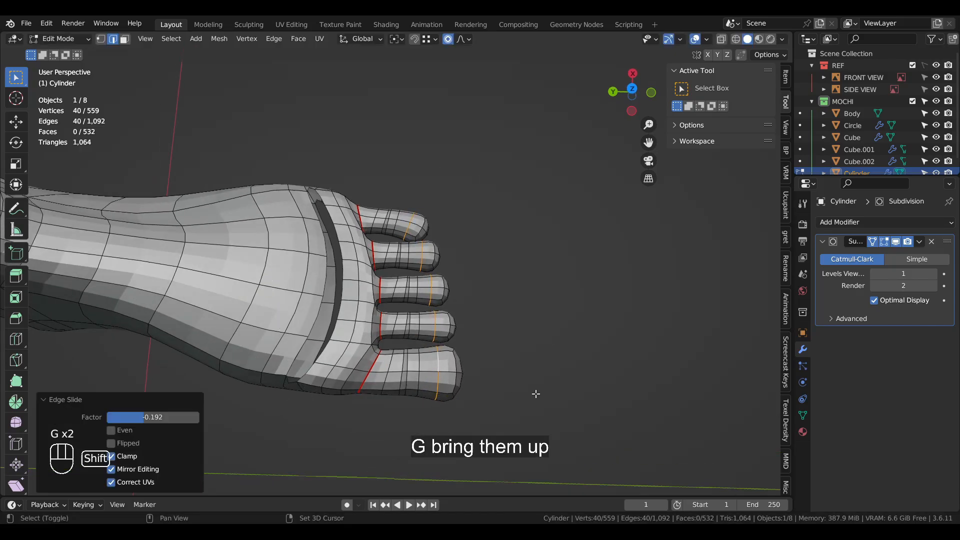
Select the edge loop around the middle of each of the five toes and edge-slide them toward the tips
left_click(418, 378, "alt")
left_click(421, 312, "alt+shift")
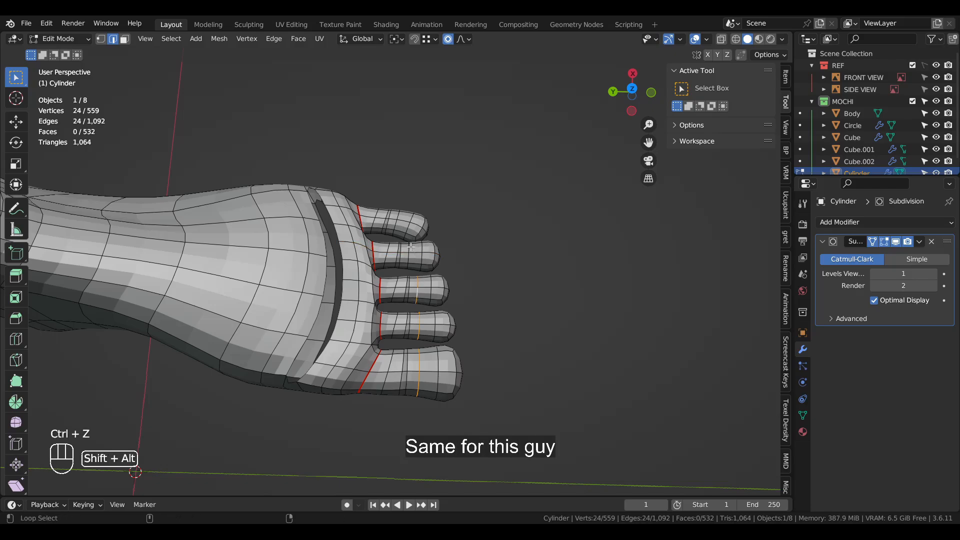
key("g")
key("g")
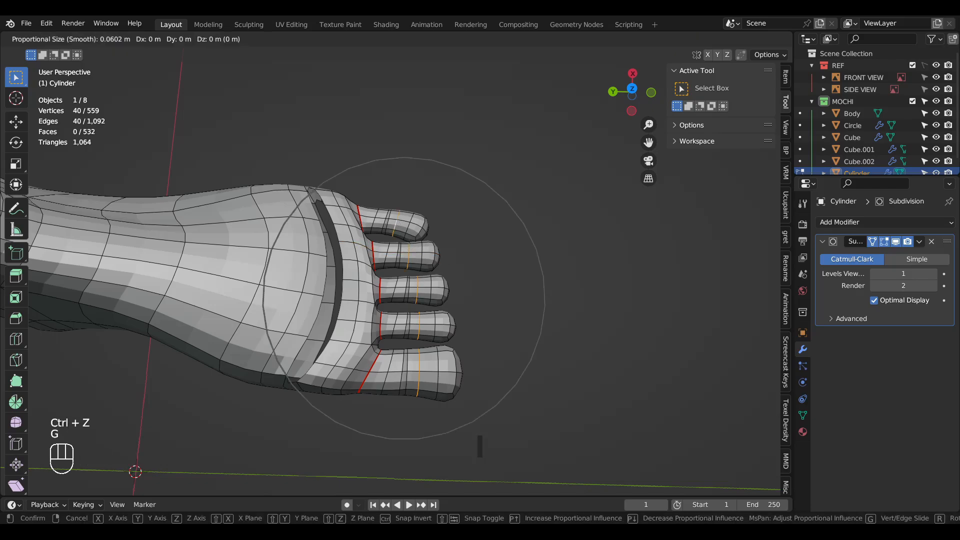
left_click(476, 272)
Select the upper centre vertex near each toe tip and grow the selection to the four surrounding nail faces per toe
key("1")
left_click(467, 387)
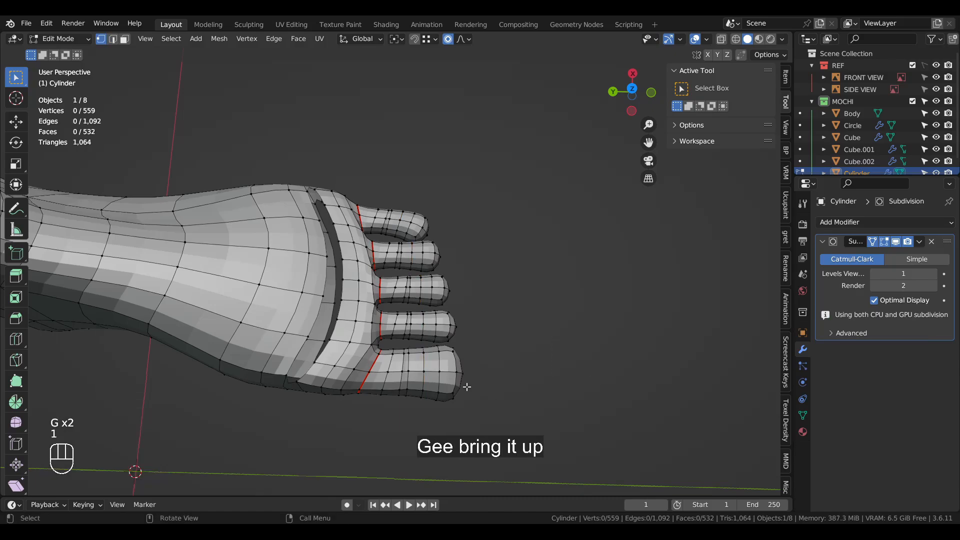
left_click(436, 323, "shift")
left_click(433, 286, "shift")
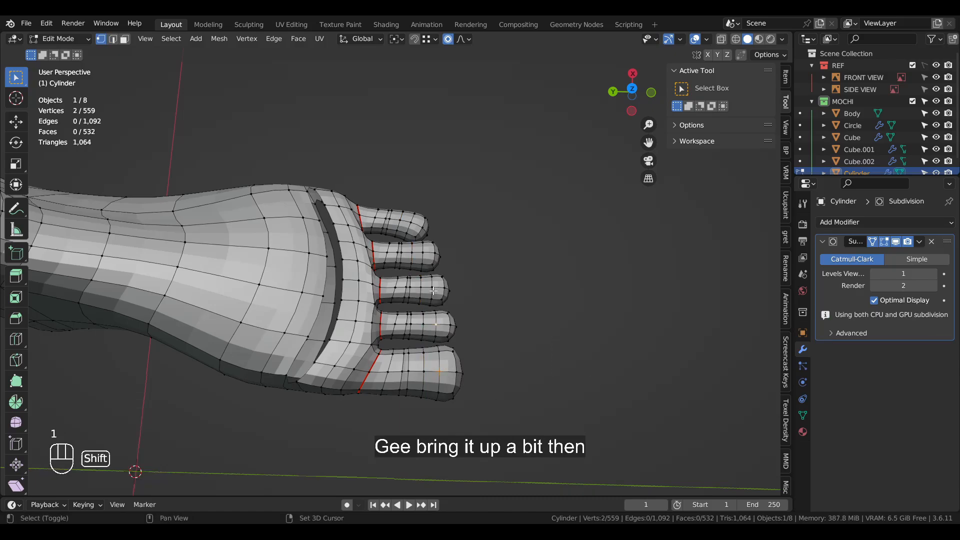
left_click(424, 246, "shift")
middle_click_drag(413, 221, 515, 302)
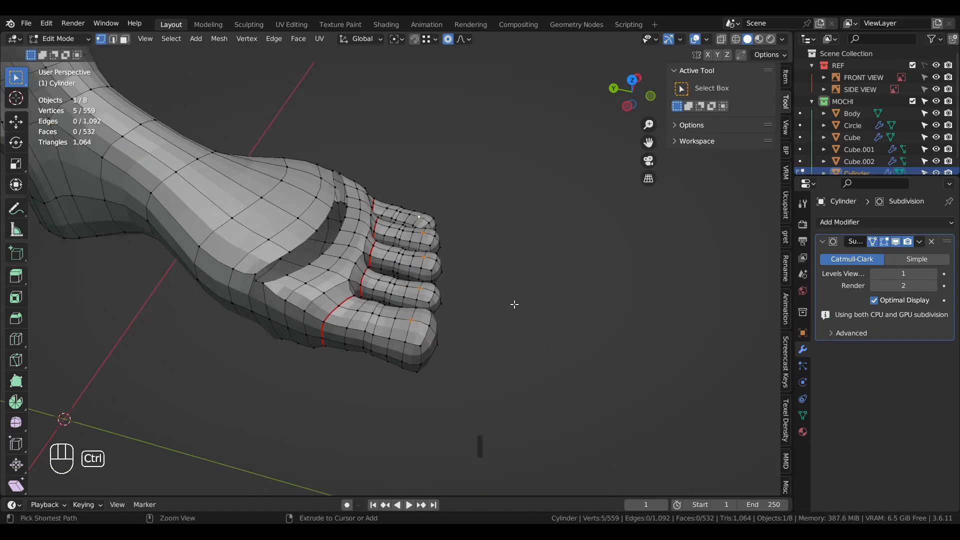
key("ctrl+KP_Add")
key("3")
middle_click_drag(569, 320, 535, 290)
scroll(523, 336, "up", 3)
key("e")
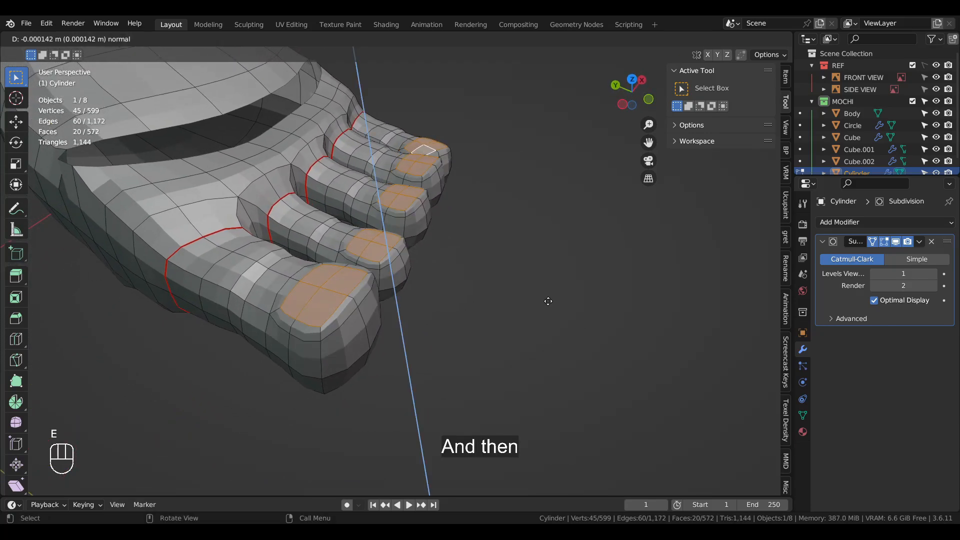
right_click(536, 286)
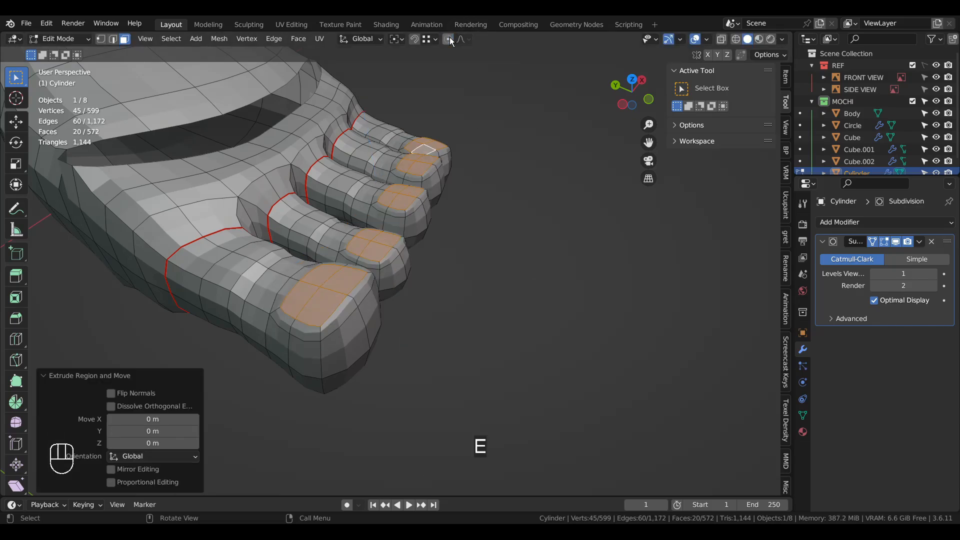
key("g")
right_click(455, 148)
key("s")
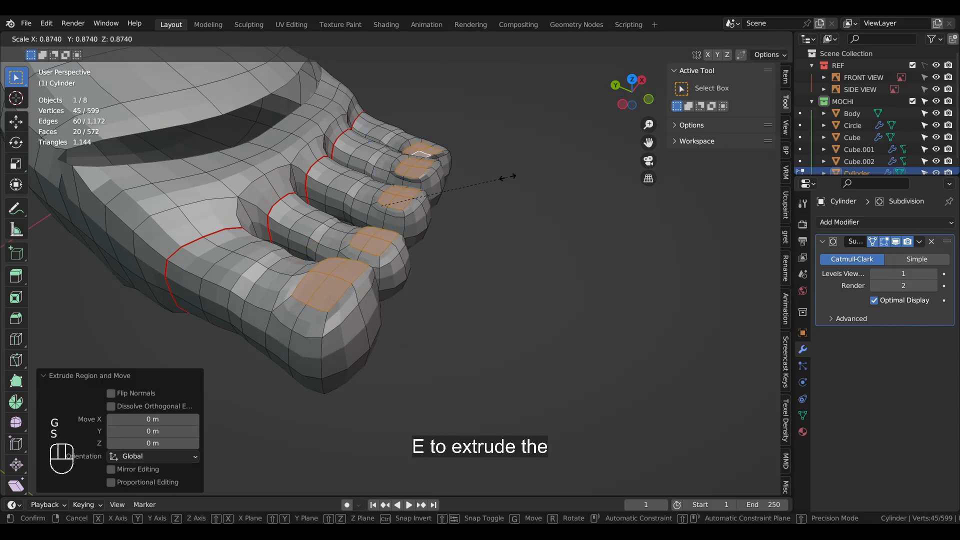
right_click(515, 179)
key("ctrl+z")
key("ctrl+shift+z")
key("e")
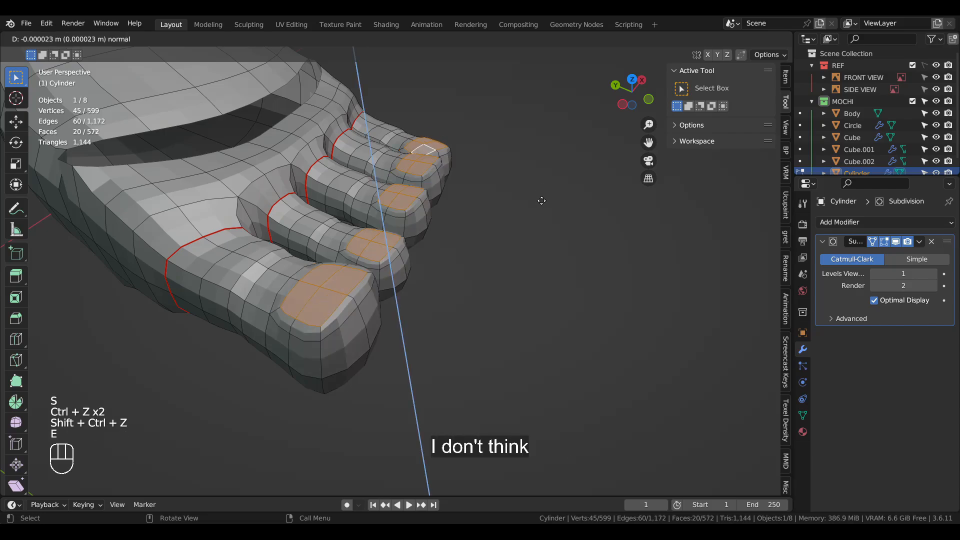
right_click(545, 198)
key("ctrl+z")
key("ctrl+shift+z")
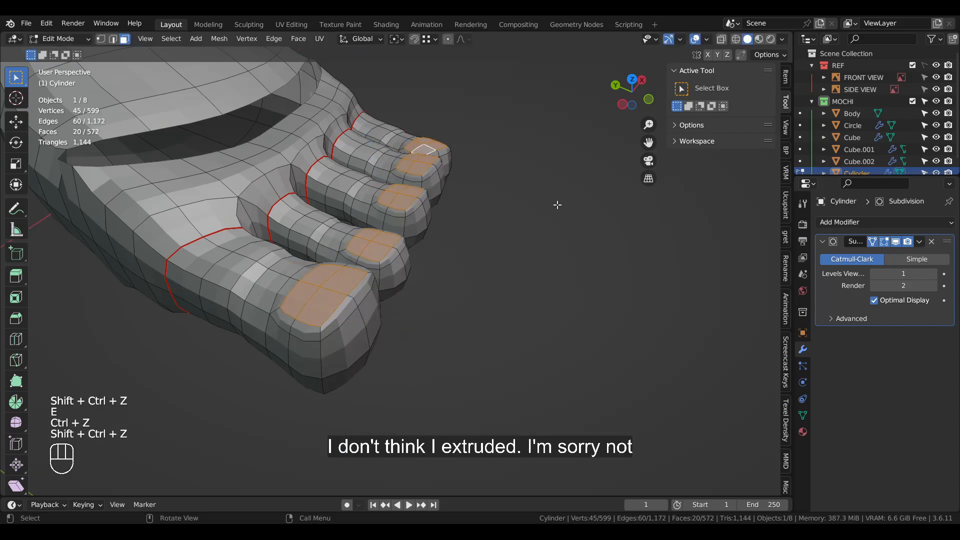
key("ctrl+z")
Inset the nail faces of all five toes with zero thickness and Individual turned off
key("i")
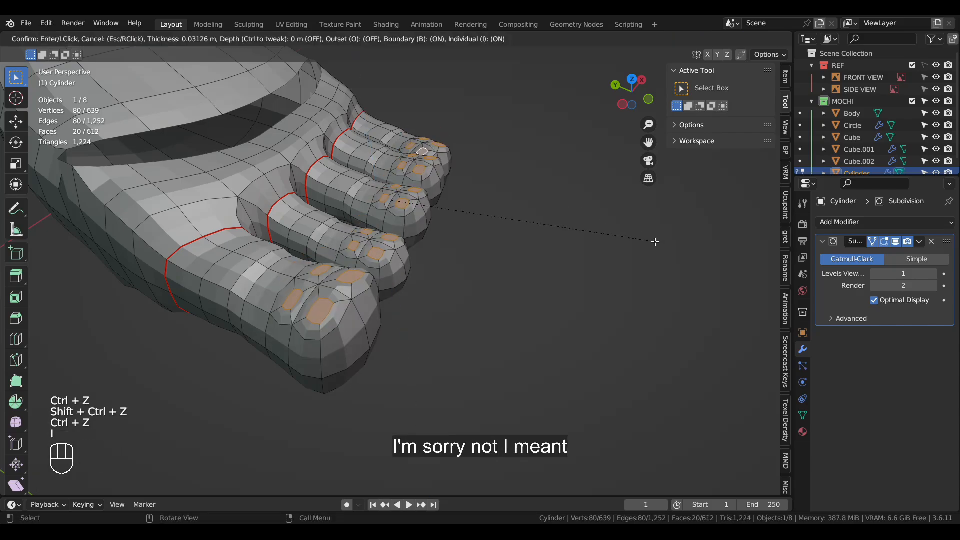
left_click(660, 241)
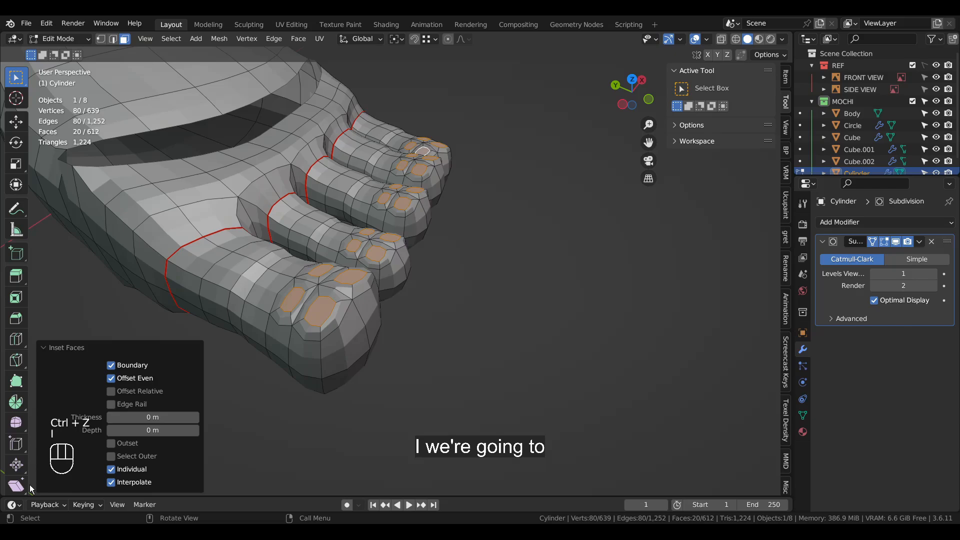
left_click(117, 470)
Sink the inset nail faces into the toes by moving them -0.003479 m along Z
middle_click_drag(559, 309, 581, 263)
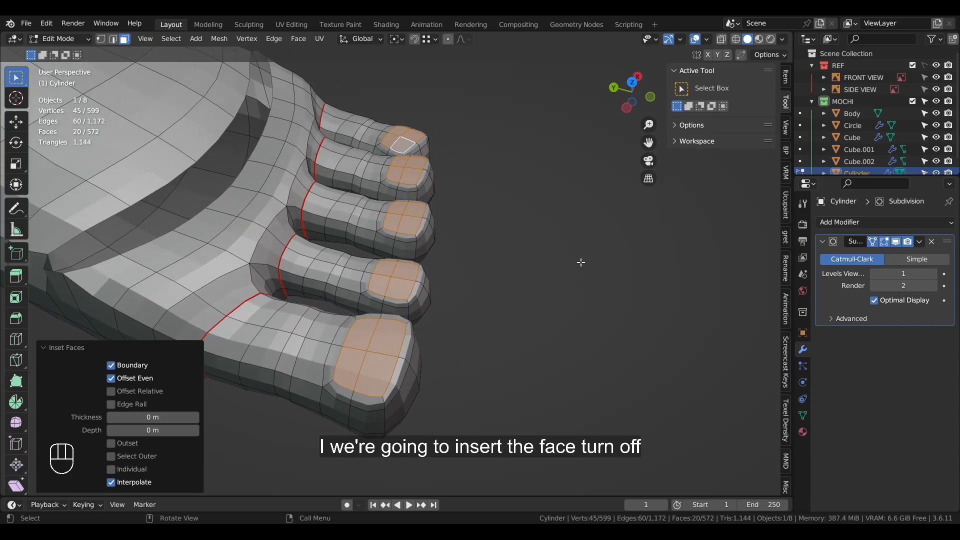
key("g")
key("z")
left_click(525, 270)
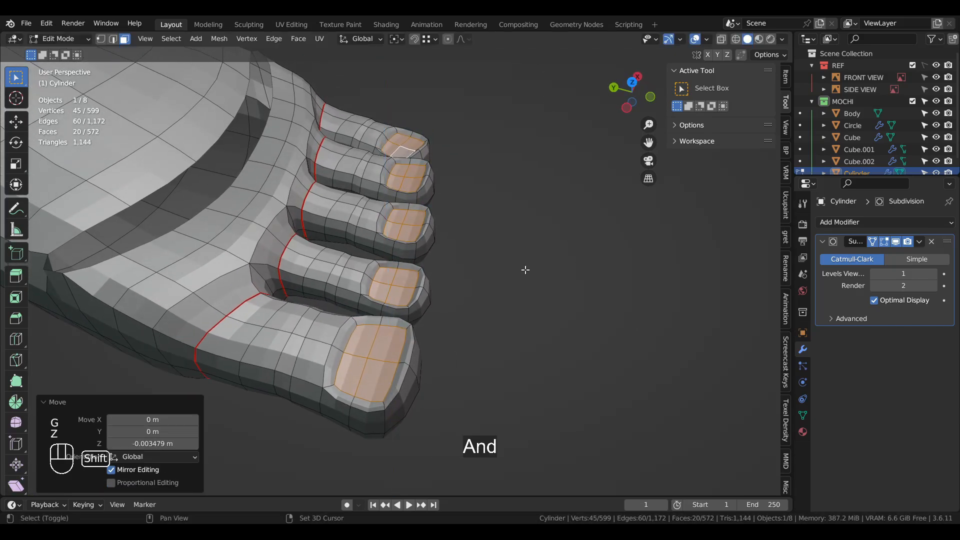
Set the transform pivot point to Individual Origins
left_click(428, 39)
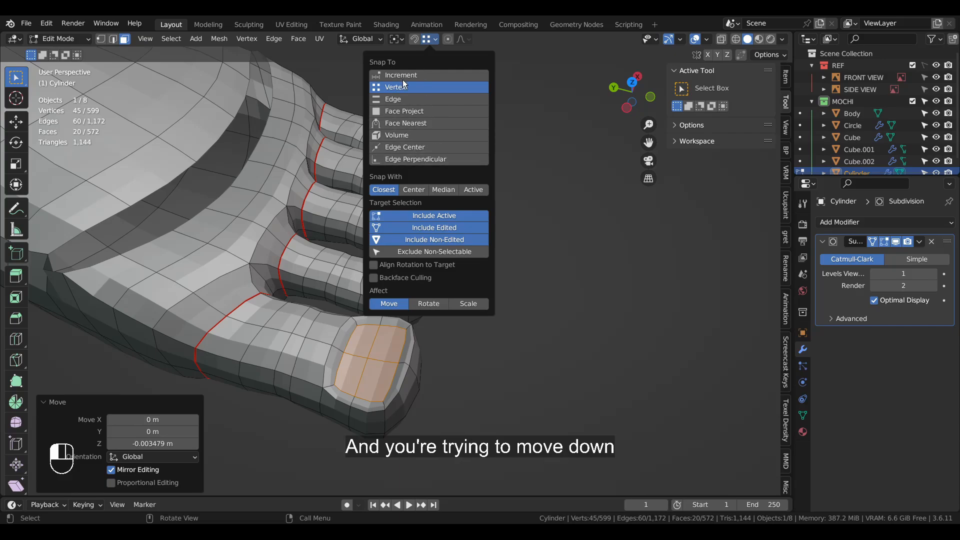
left_click(397, 39)
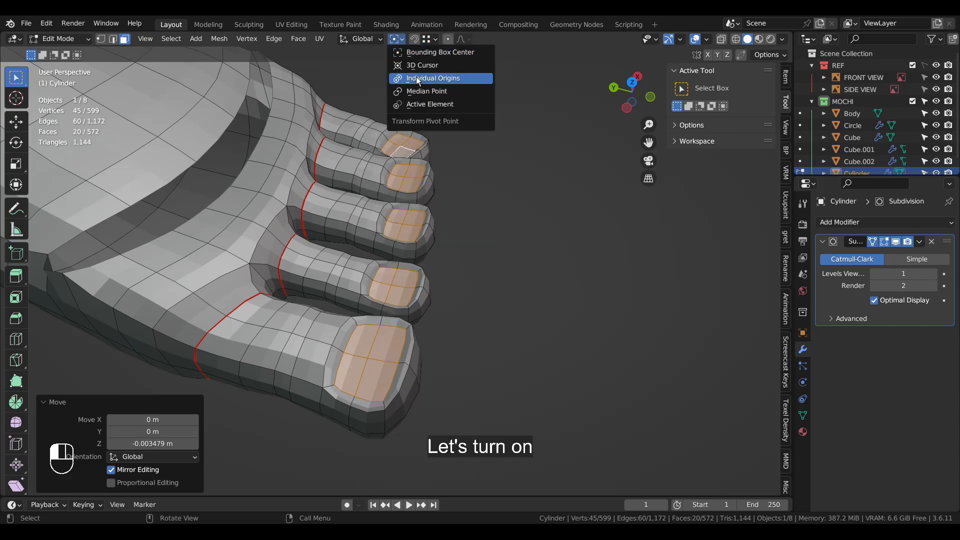
left_click(416, 78)
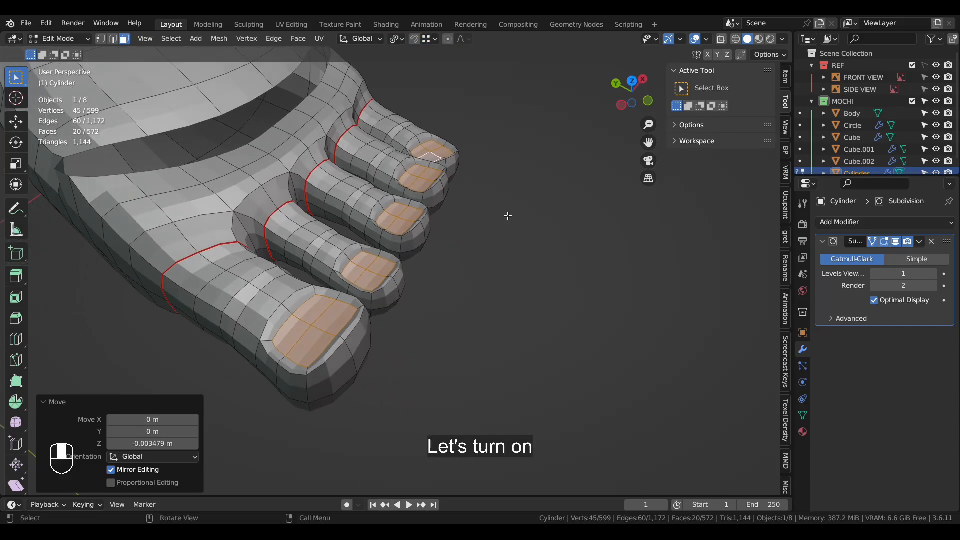
Scale each toe's nail faces to 0.91 around their own centre
key("s")
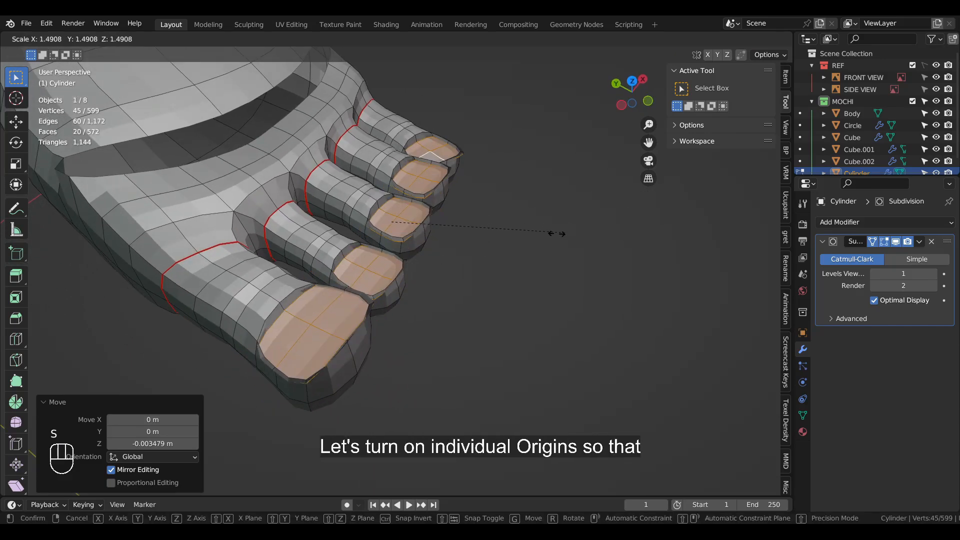
right_click(530, 225)
middle_click_drag(529, 225, 577, 263)
key("s")
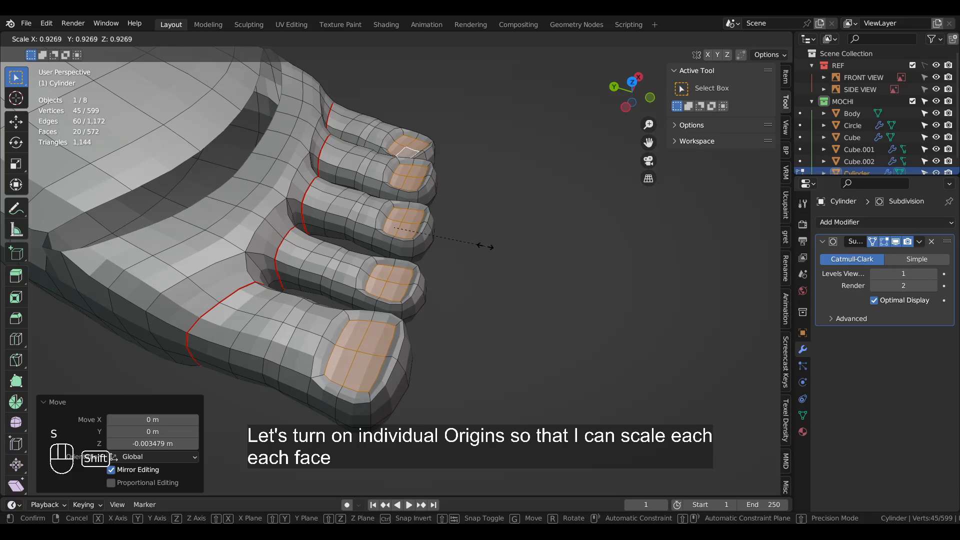
left_click(455, 262)
middle_click_drag(455, 261, 499, 273)
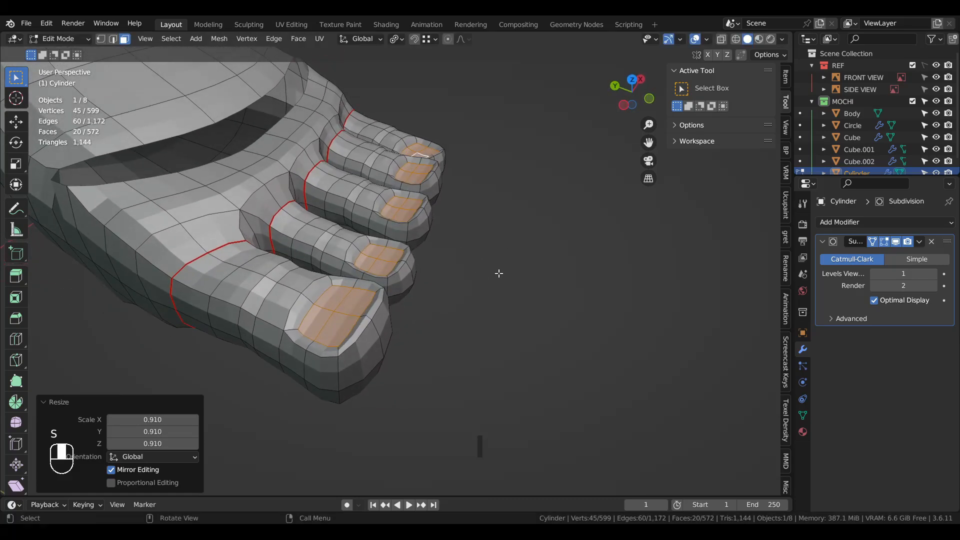
key("i")
right_click(593, 271)
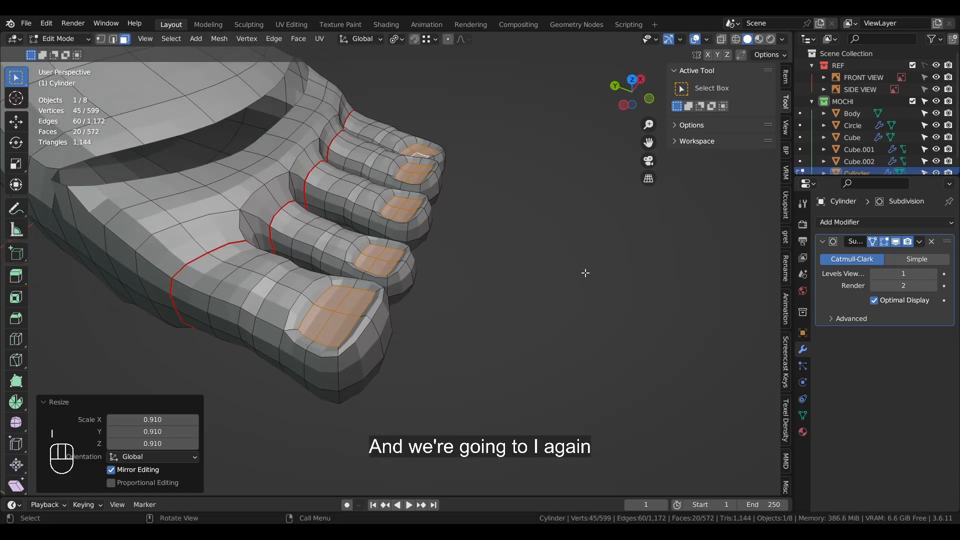
key("g")
key("z")
right_click(582, 260)
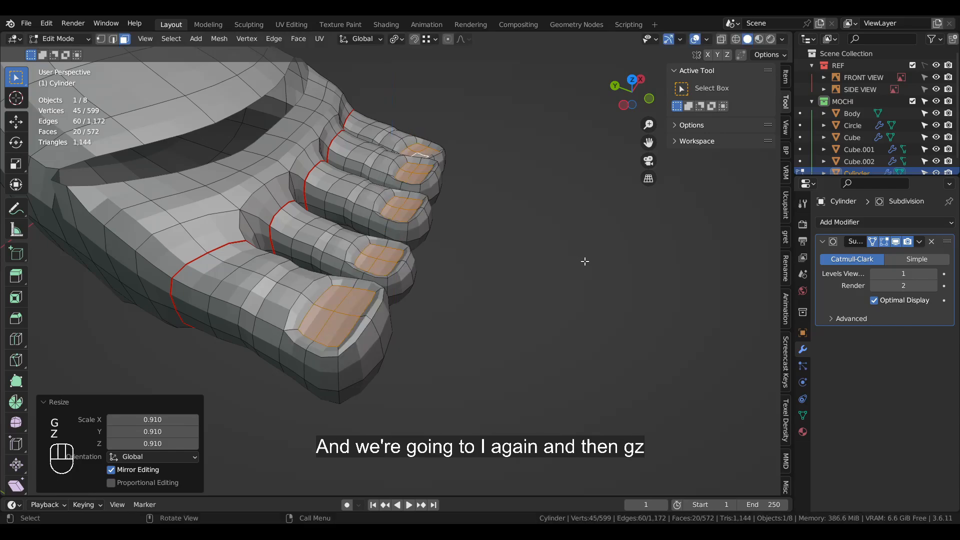
key("ctrl+z")
Inset the nail faces by 0.03815 m and raise them 0.004156 m along Z
key("i")
left_click(614, 260)
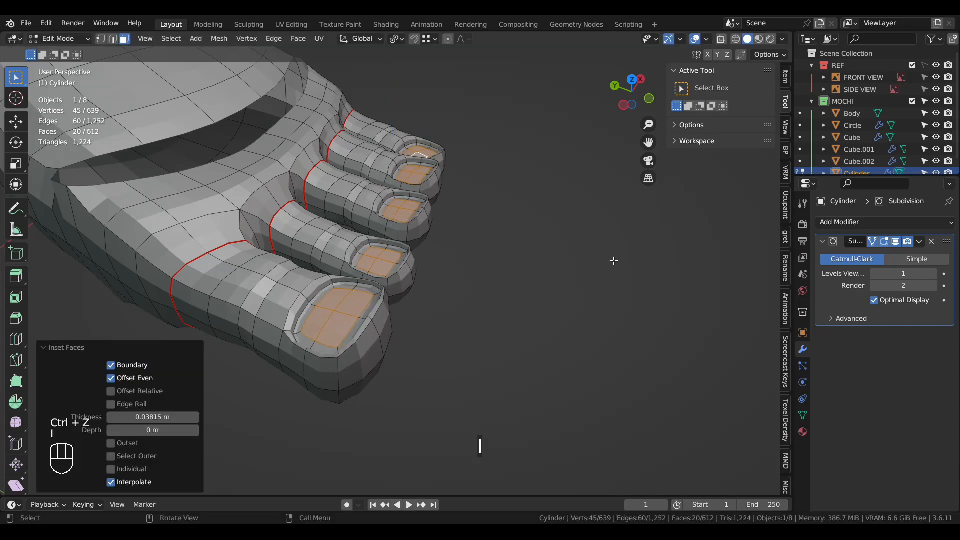
key("g")
key("z")
left_click(608, 249)
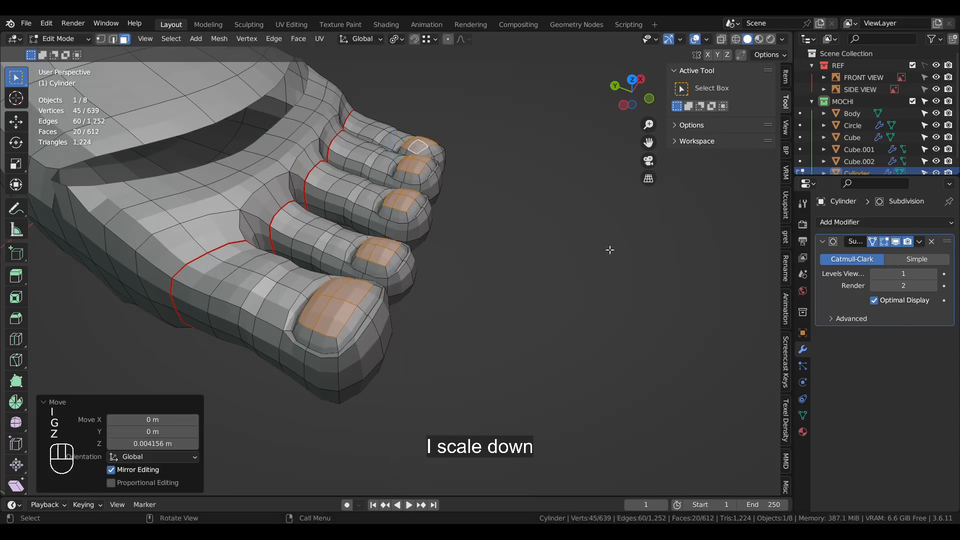
Undo the raising, the second inset and the earlier lowering of the nail faces
middle_click_drag(608, 249, 630, 300)
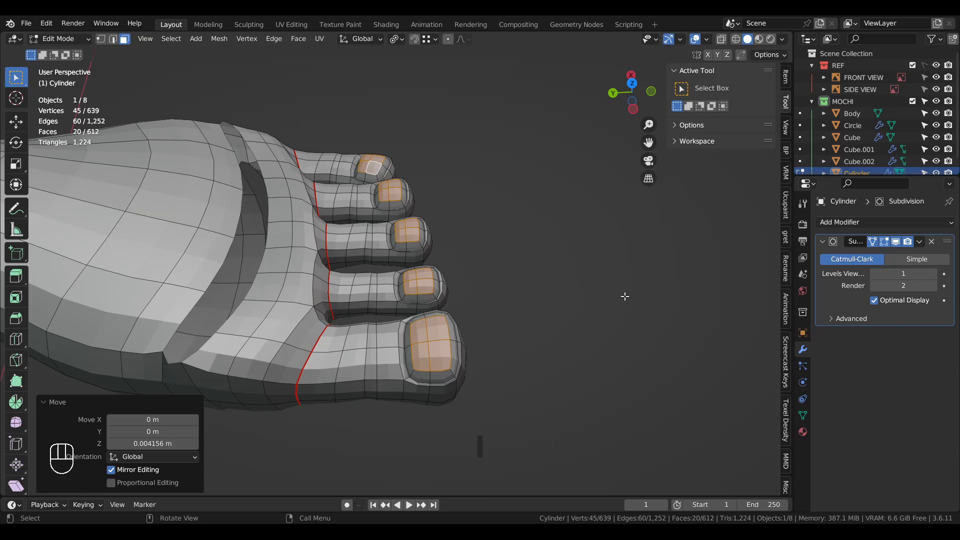
key("ctrl+z")
key("ctrl+z")
key("ctrl+z")
Lower the nail faces of all five toes by moving them -0.003372 m along Z
middle_click_drag(623, 293, 598, 272)
key("g")
key("z")
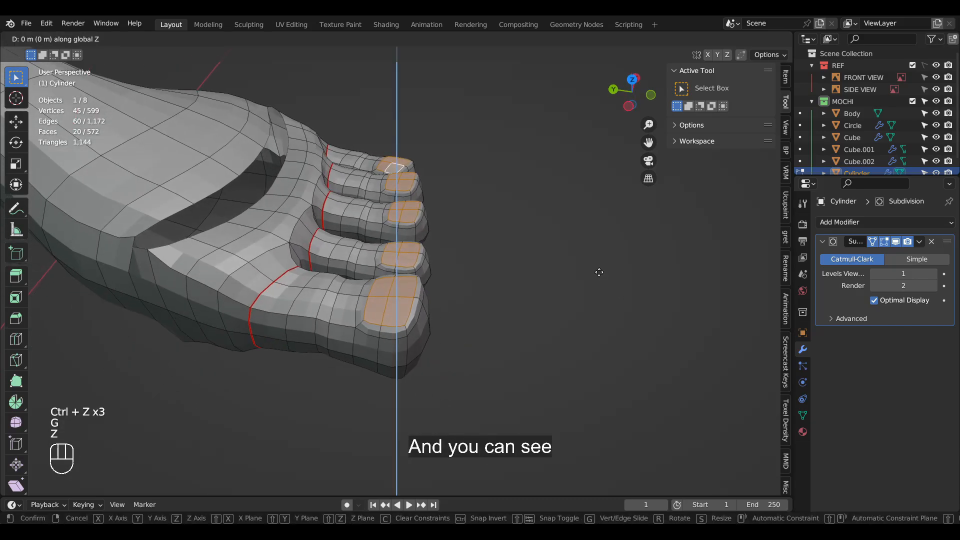
left_click(600, 287, "shift")
Extrude the toenail faces of all five toes by 0.001382 m and raise them about 0.0014 m along Z
key("e")
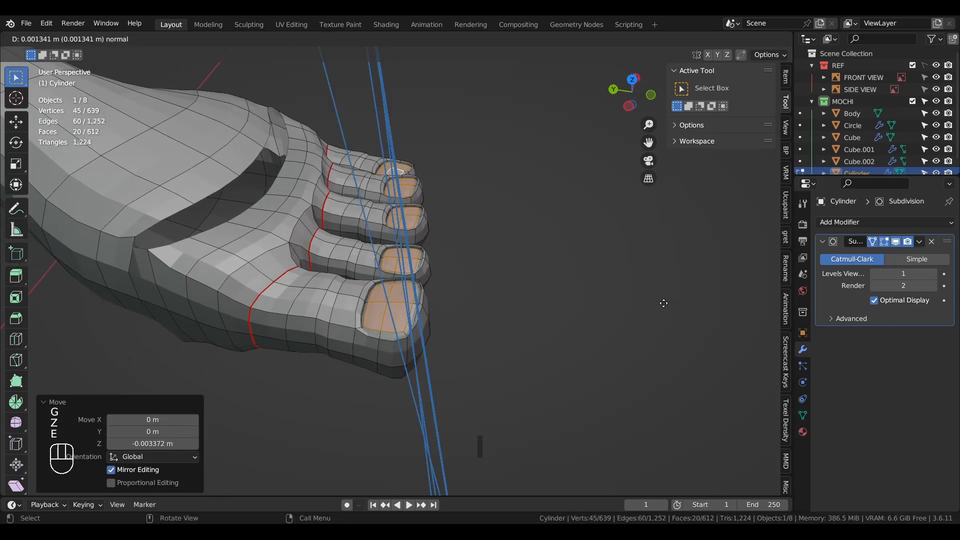
left_click(664, 303)
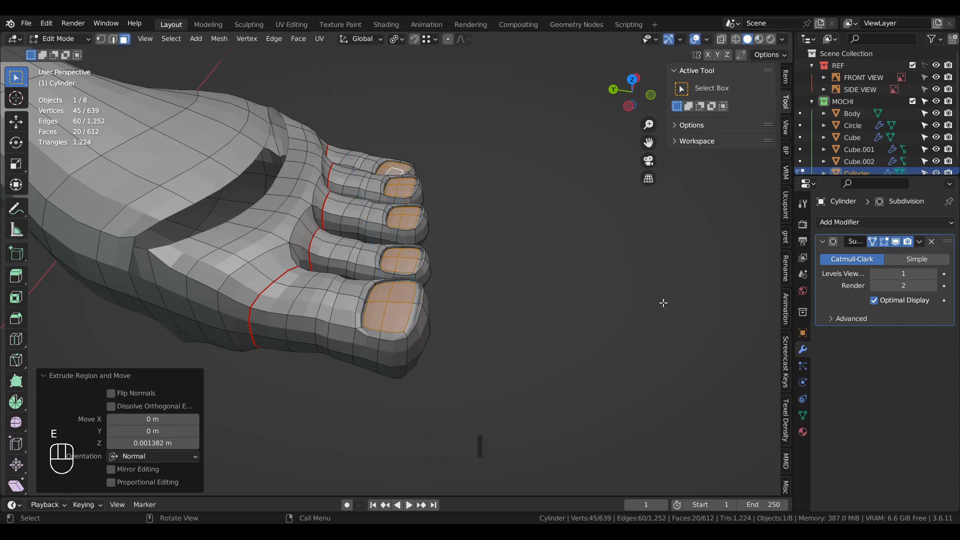
scroll(581, 321, "up", 2)
key("g")
key("z")
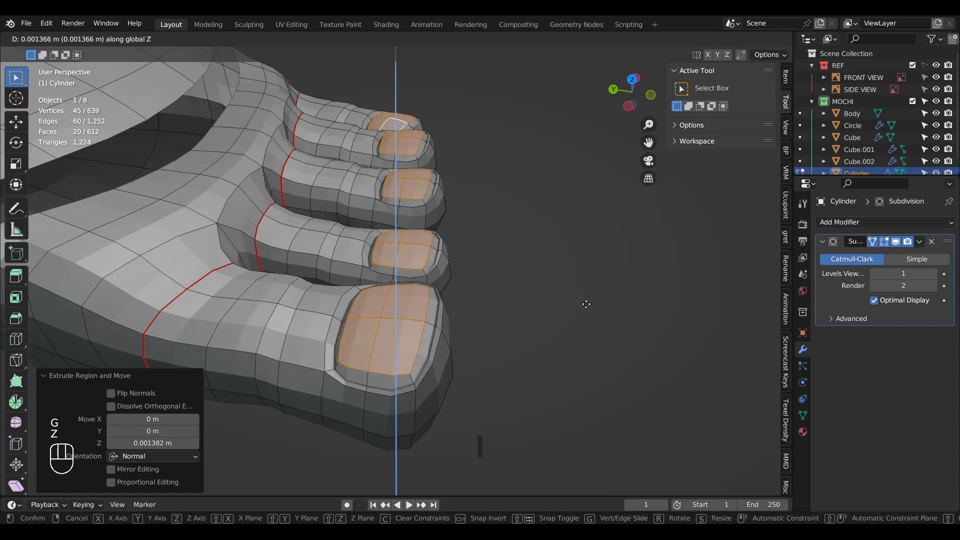
left_click(589, 309)
Scale the extruded nail faces to 0.913 and move them about -0.0033 m along Y
key("s")
left_click(594, 306)
middle_click_drag(594, 306, 591, 335)
key("g")
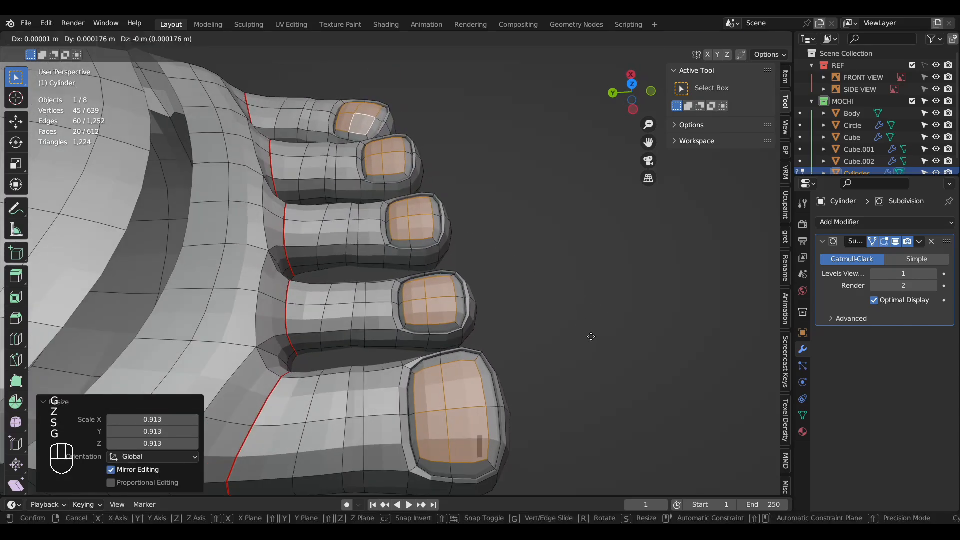
key("y")
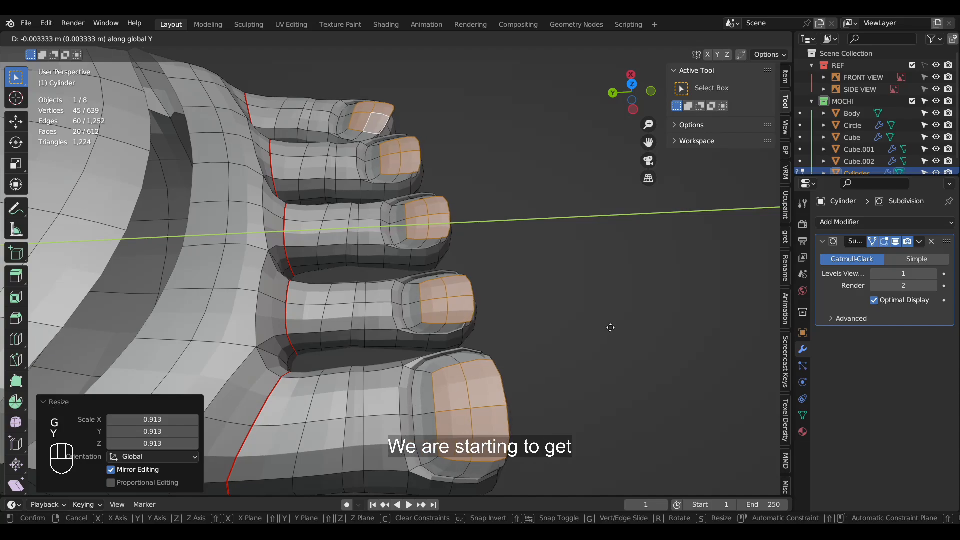
left_click(610, 328)
Crease the two front edges of the big toe's nail
key("2")
left_click(505, 386)
left_click(507, 417, "shift")
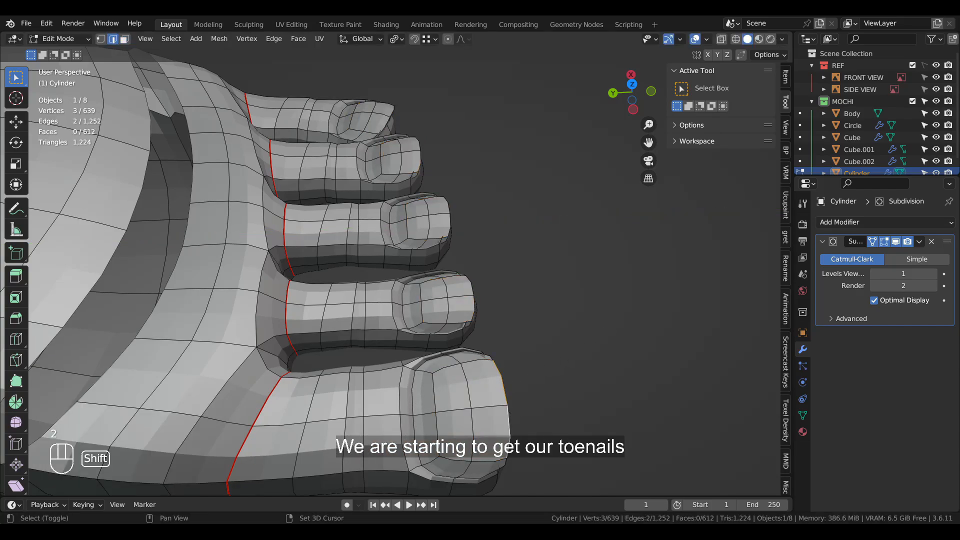
key("shift+e")
left_click(514, 308)
Smooth the mesh around the big toe's nail in Sculpt Mode
key("ctrl+Tab")
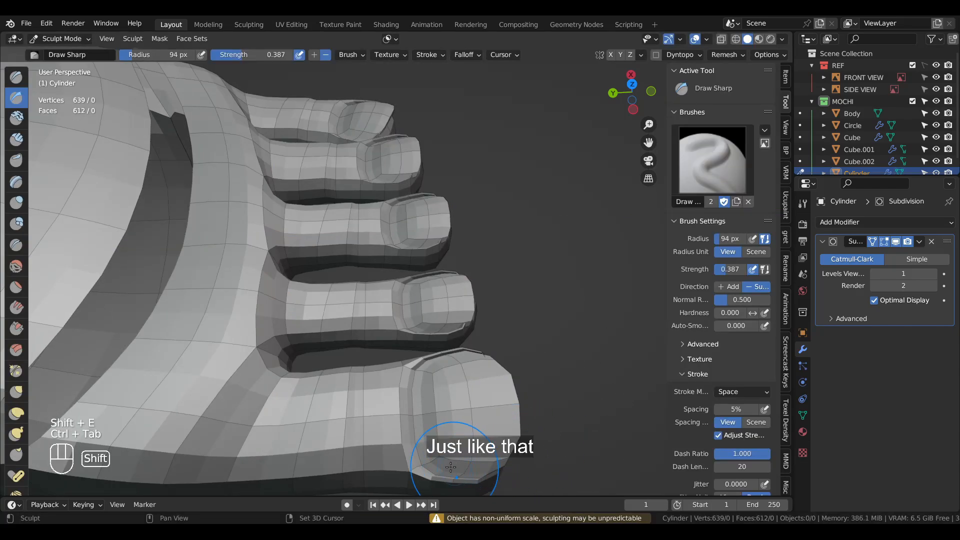
left_click_drag(451, 467, 472, 471, "shift")
middle_click_drag(472, 470, 440, 365, "shift")
left_click_drag(439, 365, 454, 371, "shift")
scroll(462, 365, "down", 3)
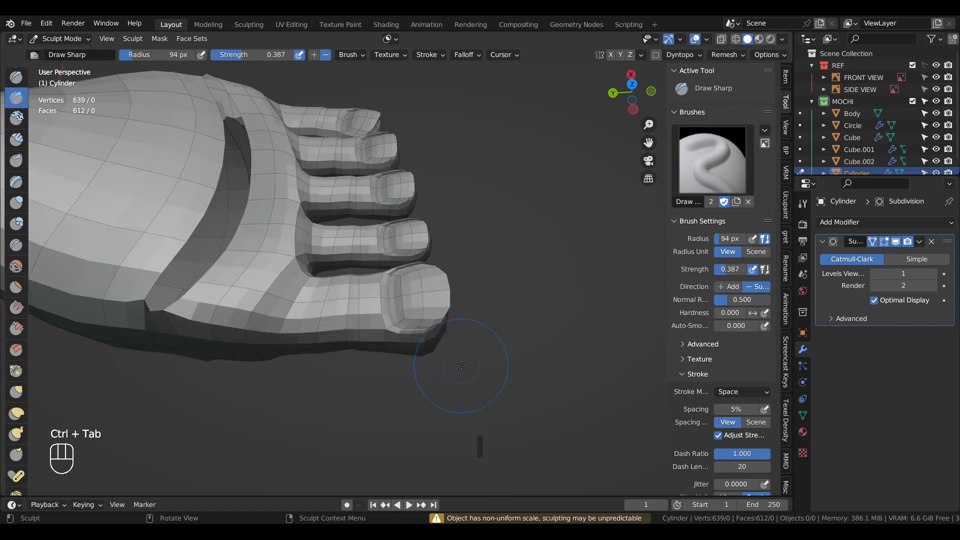
middle_click_drag(461, 365, 513, 362)
middle_click_drag(513, 362, 521, 305, "ctrl")
middle_click_drag(575, 305, 399, 328, "shift")
left_click_drag(368, 326, 350, 335, "shift")
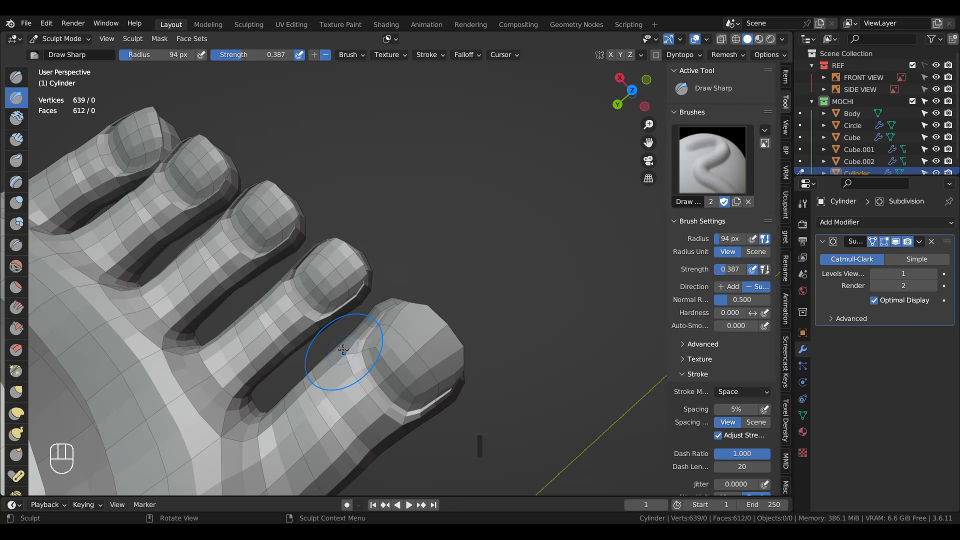
Inflate the big toe's surface beside the base of its nail with the Inflate brush
key("6")
left_click_drag(361, 348, 374, 325)
scroll(375, 338, "down", 3)
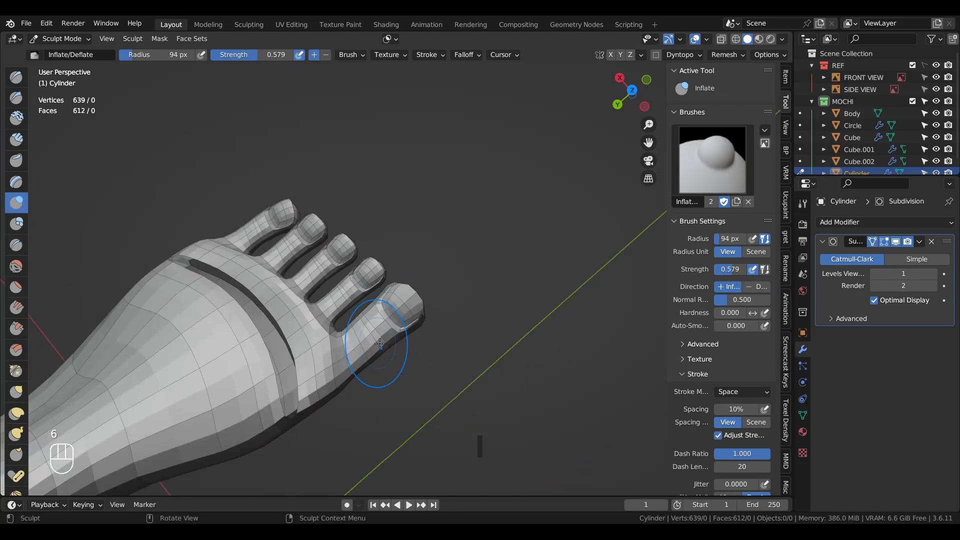
middle_click_drag(375, 339, 382, 325)
scroll(382, 326, "up", 3)
Select the nails of all five toes including their side walls and scale them to 0.824
key("Tab")
key("3")
left_click(421, 318)
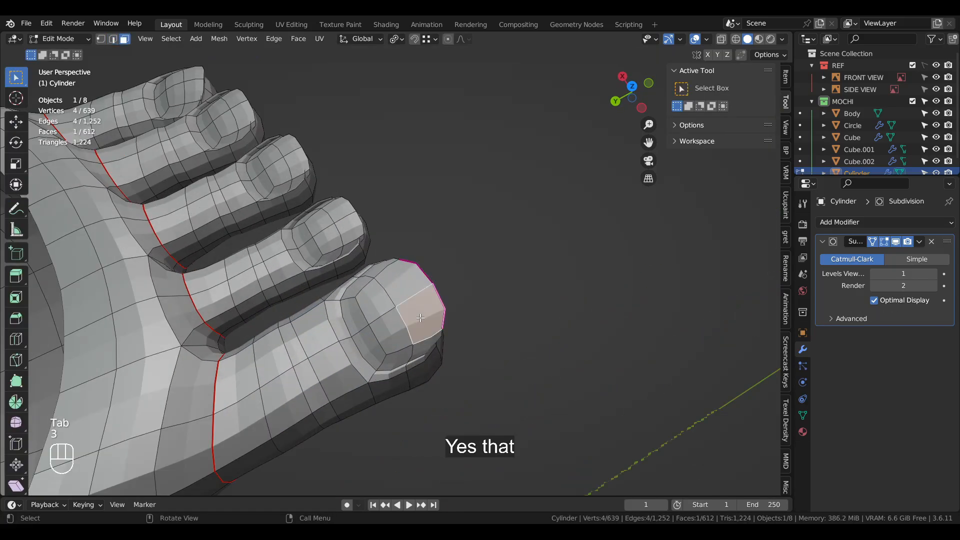
key("1")
left_click(405, 310)
left_click(341, 230, "shift")
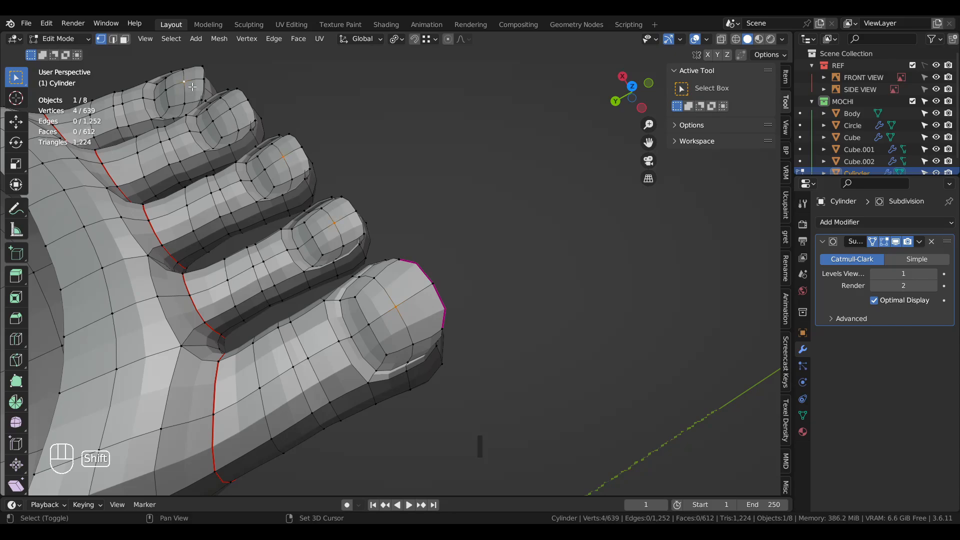
key("ctrl+KP_Add")
key("ctrl+KP_Add")
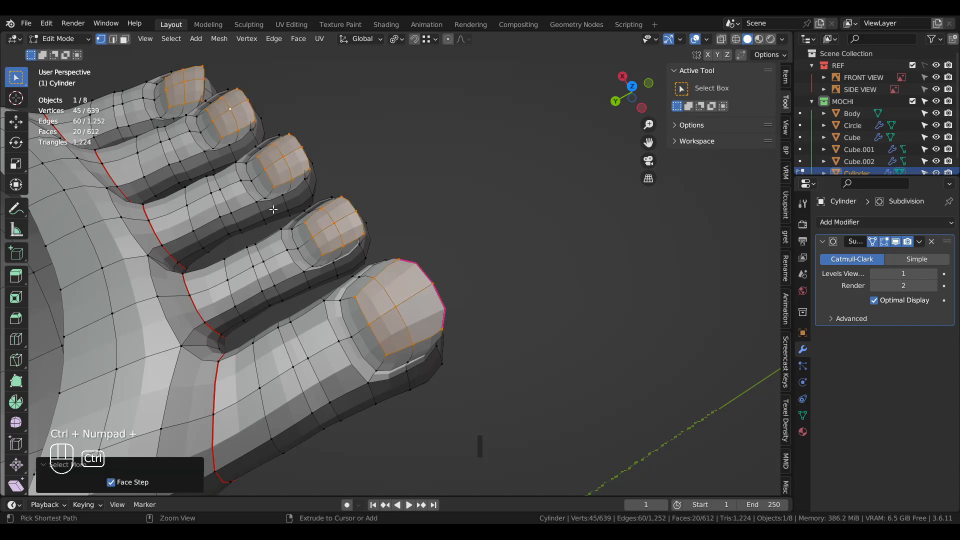
key("s")
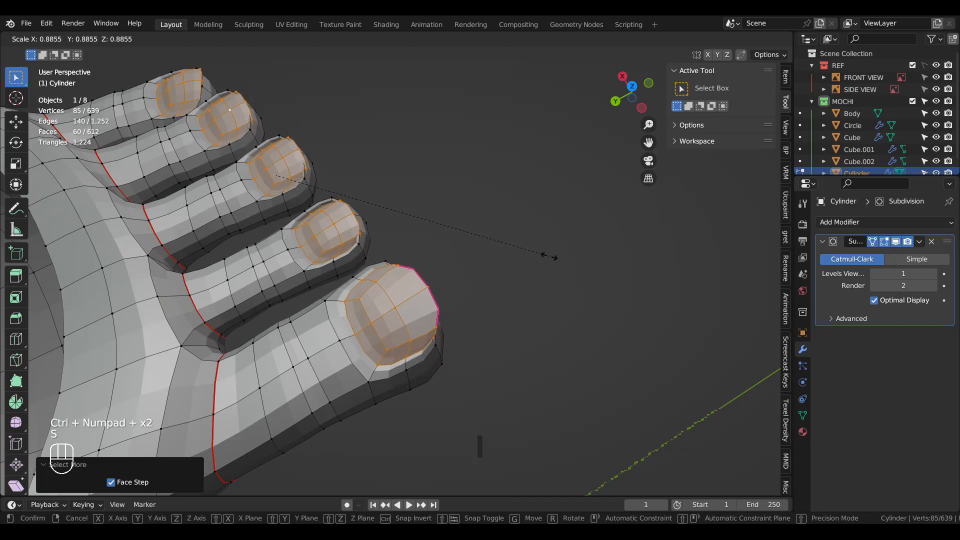
left_click(525, 258)
Narrow the five selected toenails by scaling them to 0.930 along X
key("s")
key("x")
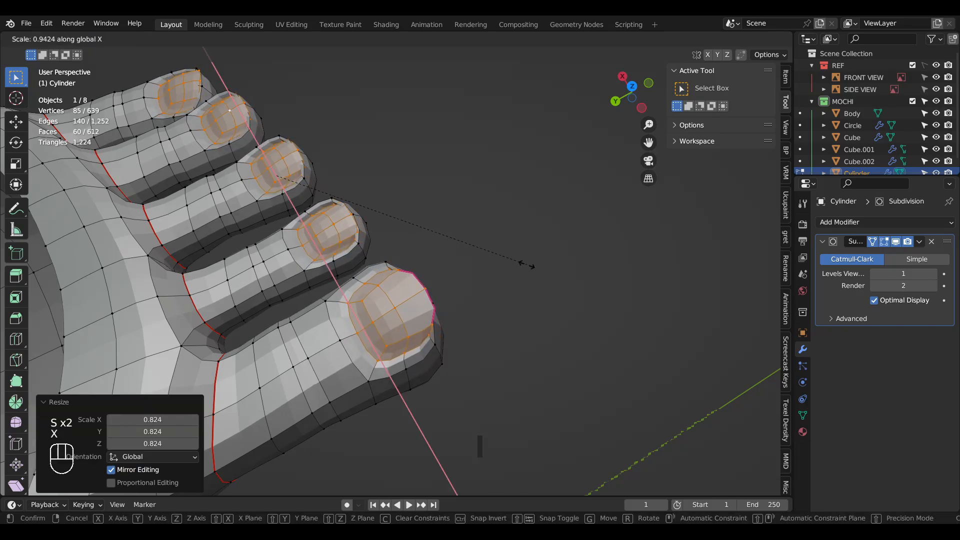
left_click(524, 263)
scroll(559, 364, "down", 2)
middle_click_drag(560, 365, 547, 336)
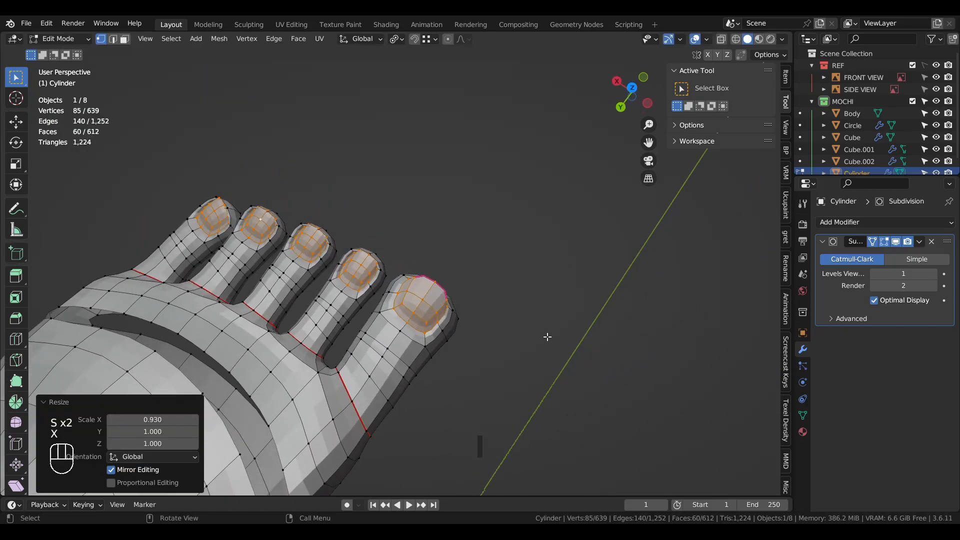
Examine the fit of the toenails and the shape of the toe tips in Sculpt Mode
key("ctrl+Tab")
left_click(485, 353)
scroll(354, 257, "up", 3)
scroll(354, 257, "down", 3)
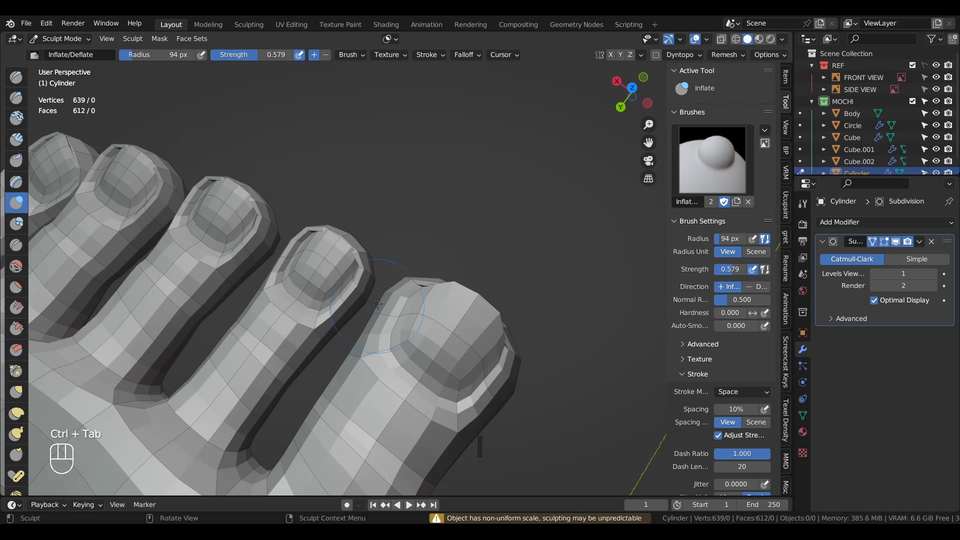
middle_click_drag(364, 332, 364, 305)
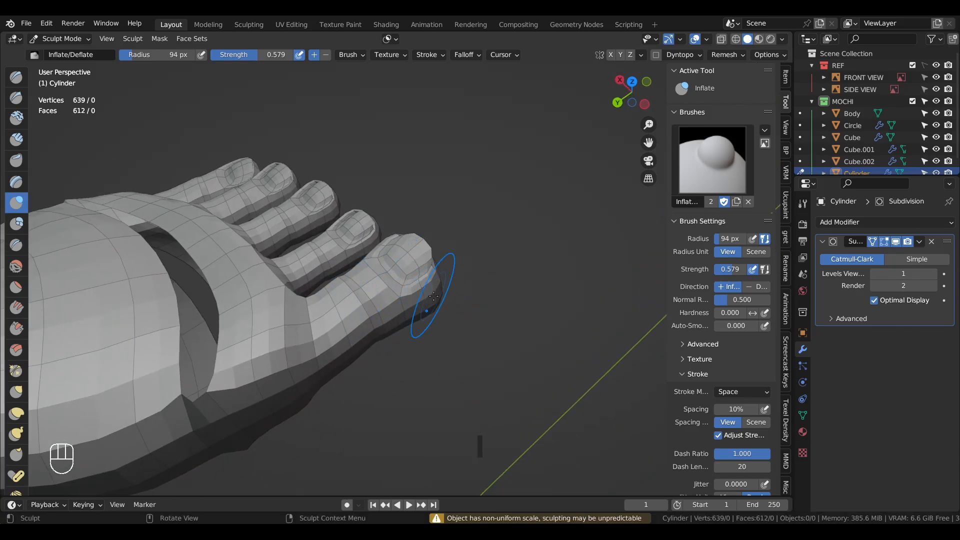
mouse_move(431, 295)
middle_mouse_down()
mouse_move(345, 234)
mouse_move(351, 220)
mouse_move(323, 205)
middle_mouse_up()
scroll(354, 232, "up", 1)
Turn on proportional editing and select the big toe's tip faces plus the front centre vertex of each smaller toe
key("Tab")
key("1")
left_click(354, 230)
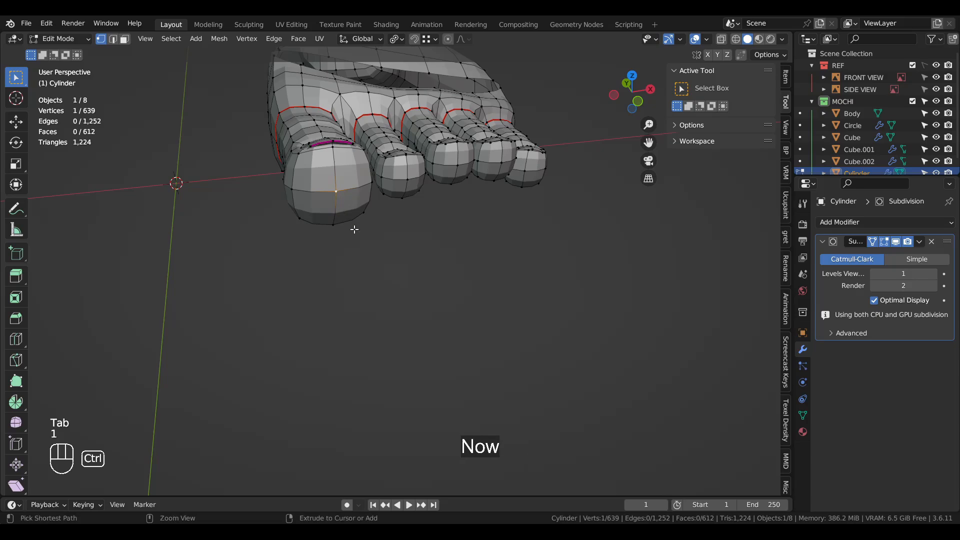
key("ctrl+KP_Add")
key("ctrl+KP_Add")
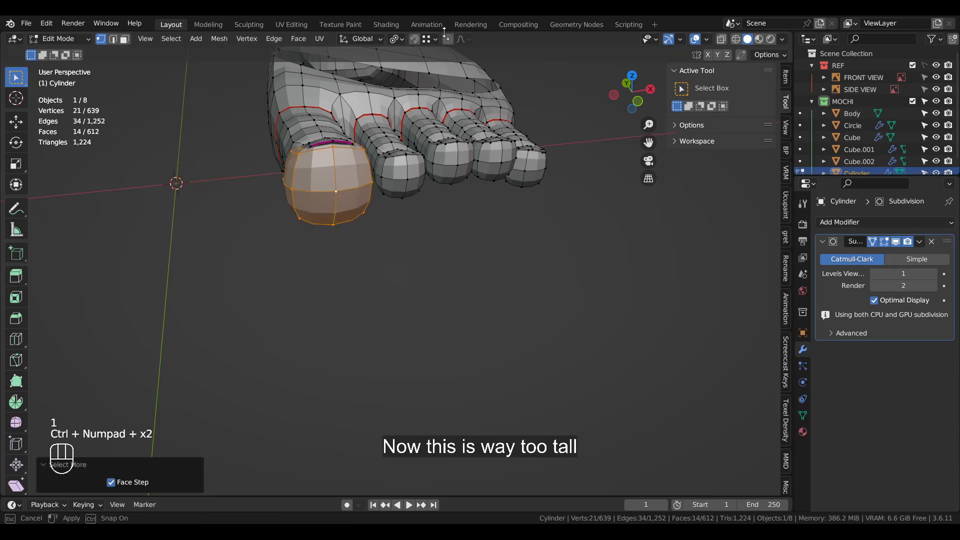
middle_click_drag(467, 303, 449, 257)
left_click(412, 183, "shift")
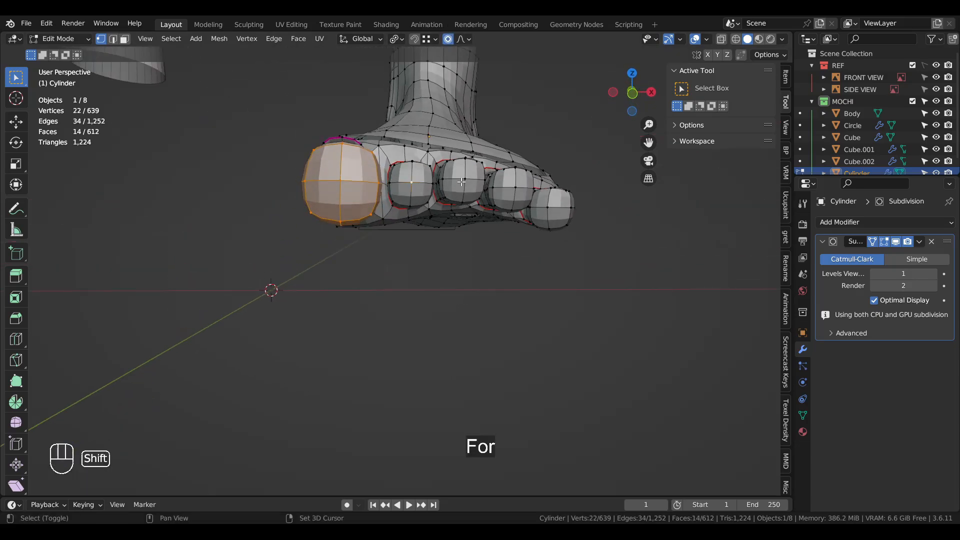
left_click(516, 188, "shift")
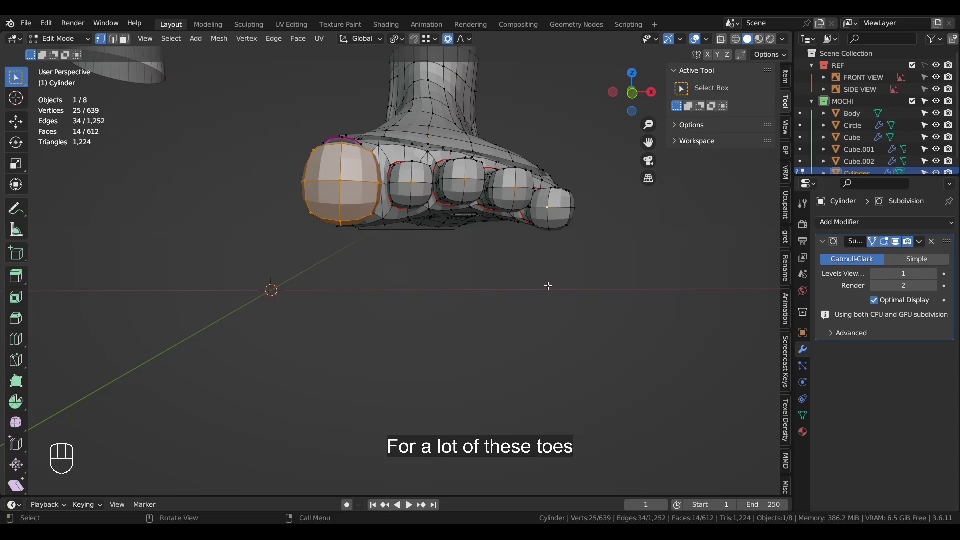
Select the tip faces of all five toes and reduce their height by scaling them along Z
left_click(340, 180)
left_click(412, 182, "shift")
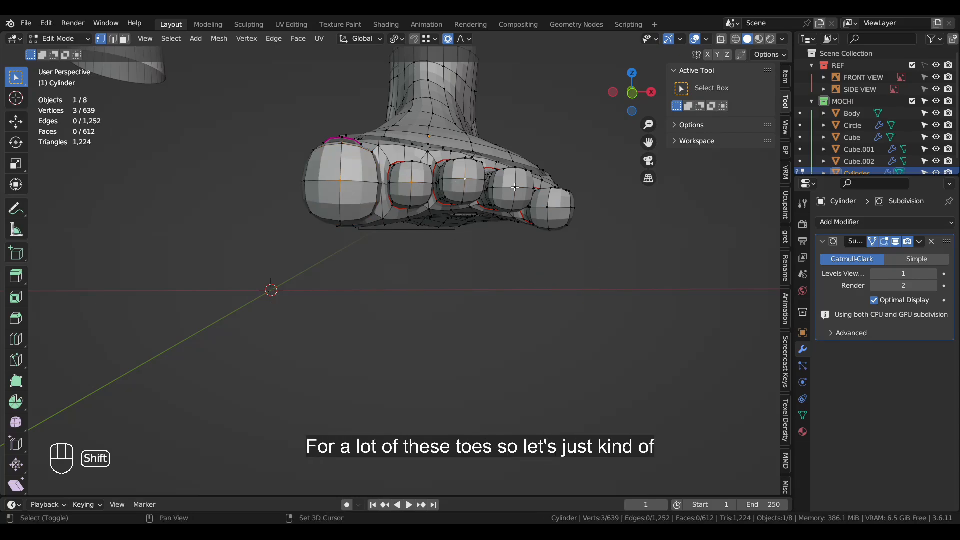
left_click(560, 211, "shift")
key("ctrl+KP_Add")
key("ctrl+KP_Add")
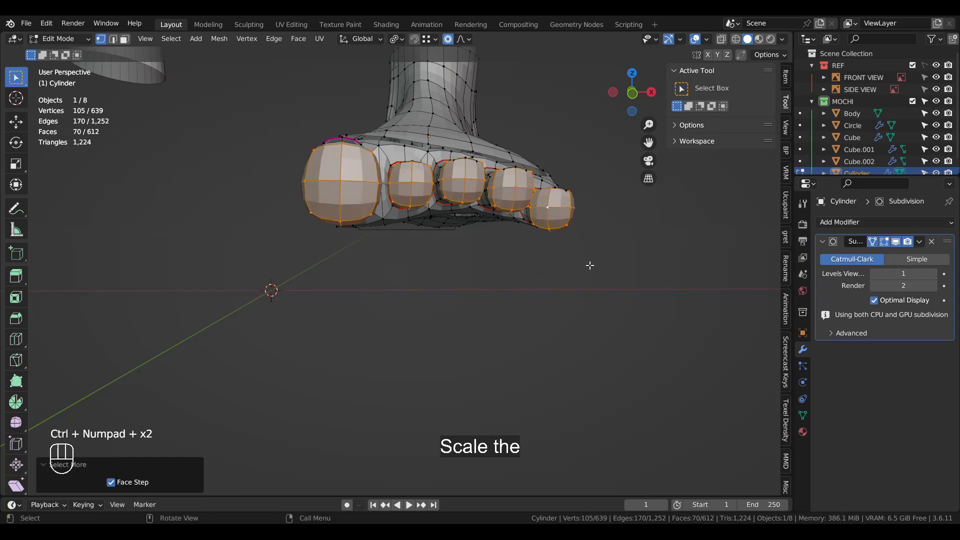
middle_click_drag(592, 266, 508, 325)
key("s")
key("z")
left_click(566, 315)
Crease the front nail edges of the four smaller toes with a factor of 1.000
left_click_drag(509, 324, 540, 357)
middle_click_drag(540, 357, 589, 398)
scroll(521, 382, "up", 3)
middle_click_drag(466, 369, 433, 362)
scroll(415, 334, "up", 2)
key("2")
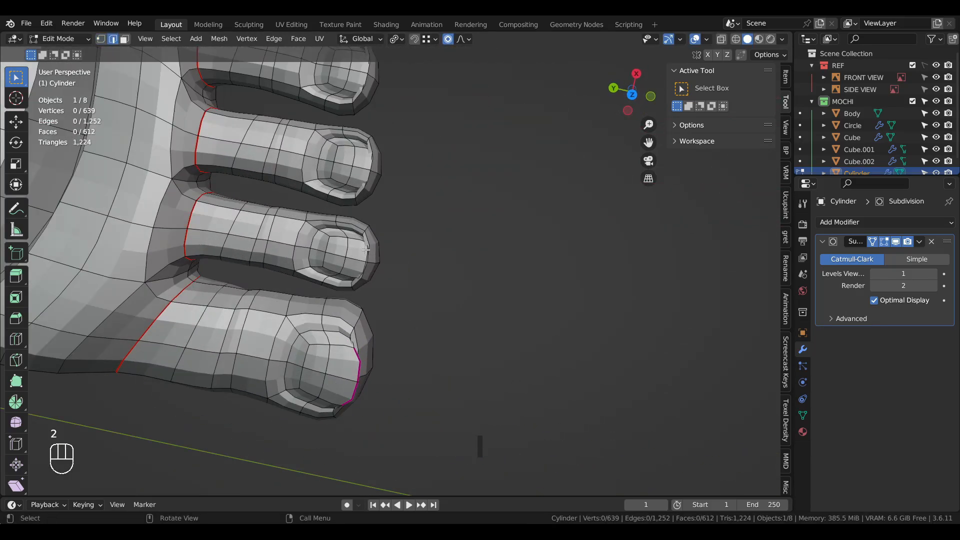
left_click(362, 270, "shift")
middle_click_drag(362, 269, 397, 270)
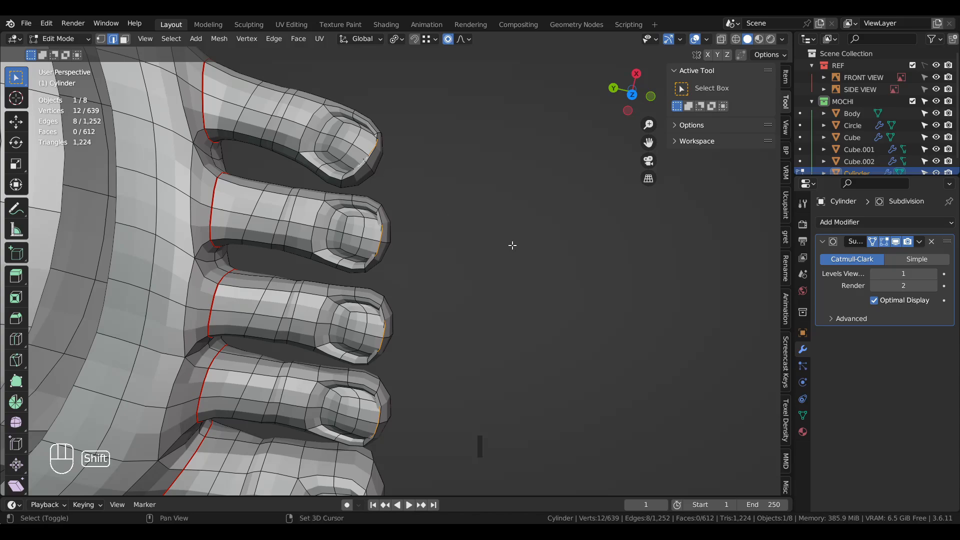
key("shift+e")
left_click(453, 288)
Widen the creased nail edges of the smaller toes to about 1.26 along X
middle_click_drag(453, 287, 454, 279)
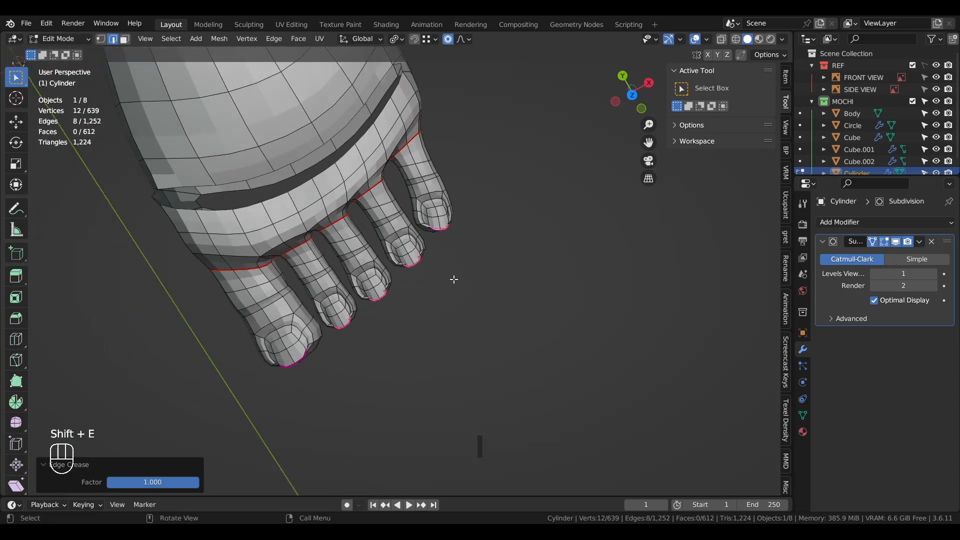
key("s")
key("x")
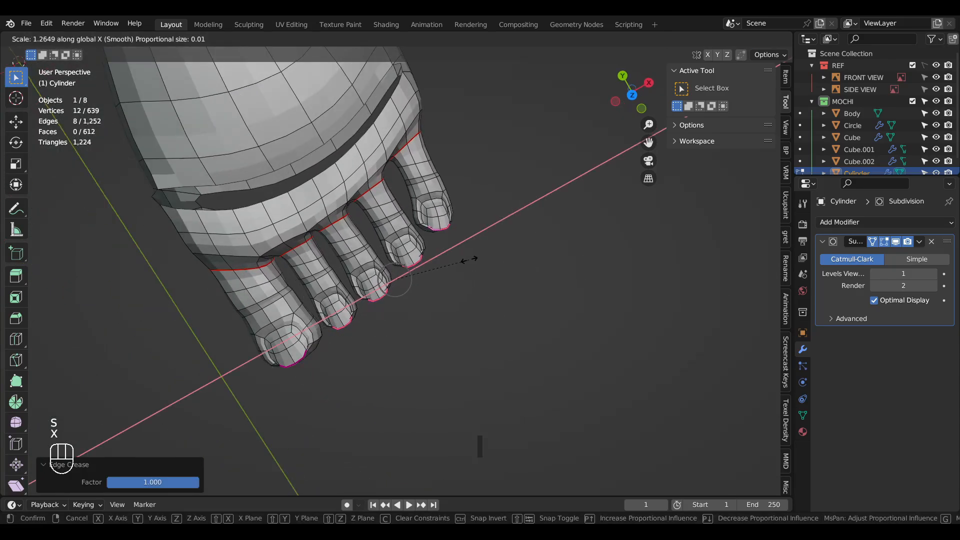
left_click(470, 259)
Set the Grab brush radius to 85 px in Sculpt Mode and smooth the side of the second toe's nail
key("ctrl+Tab")
key("g")
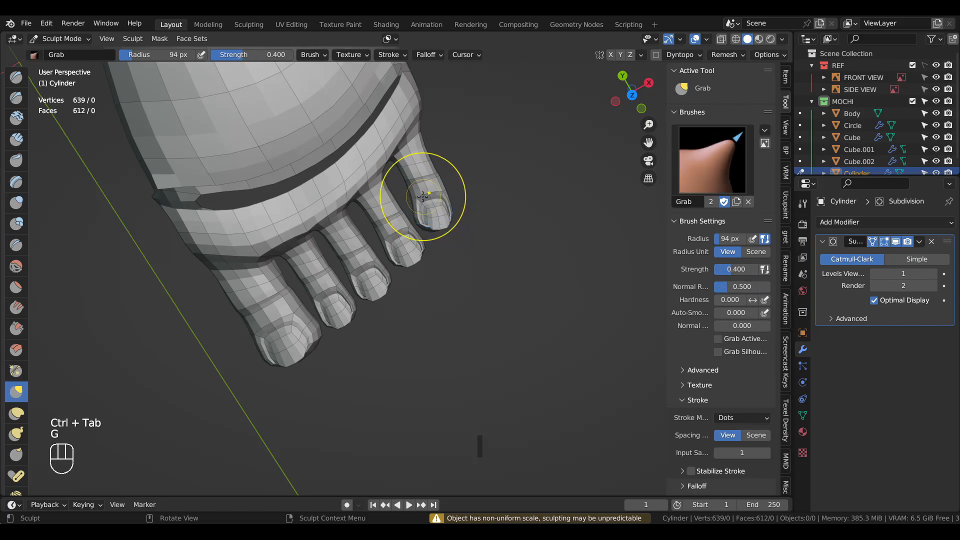
key("f")
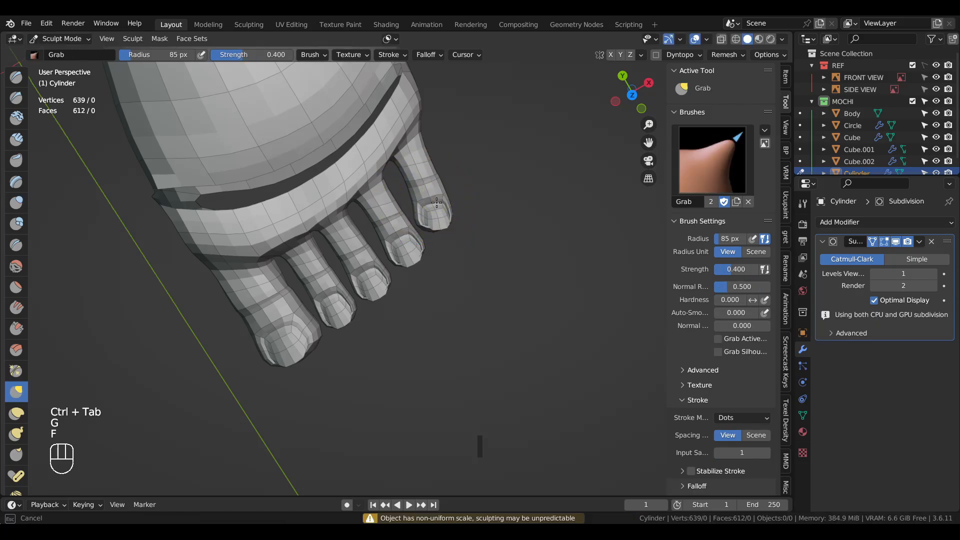
middle_click_drag(430, 224, 396, 172)
scroll(403, 231, "up", 3)
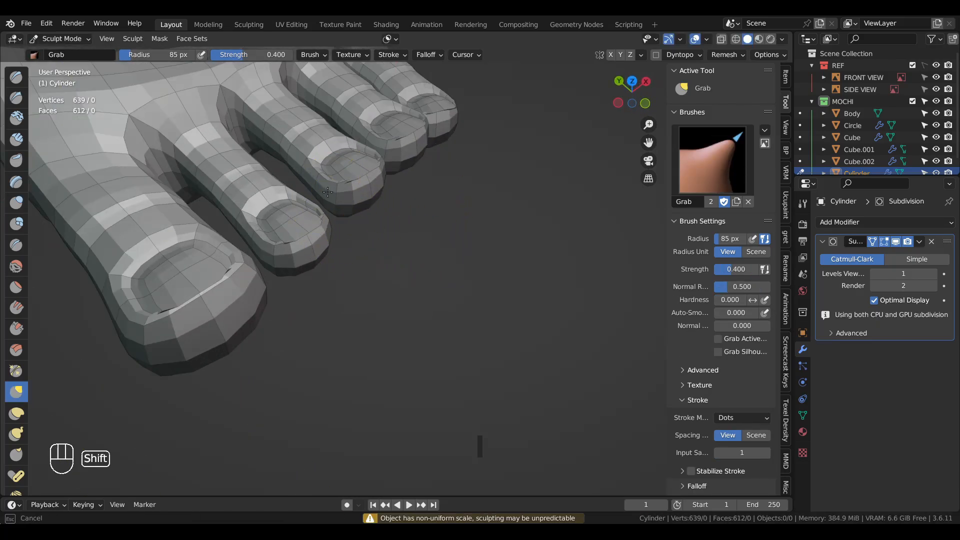
middle_click_drag(318, 224, 310, 289)
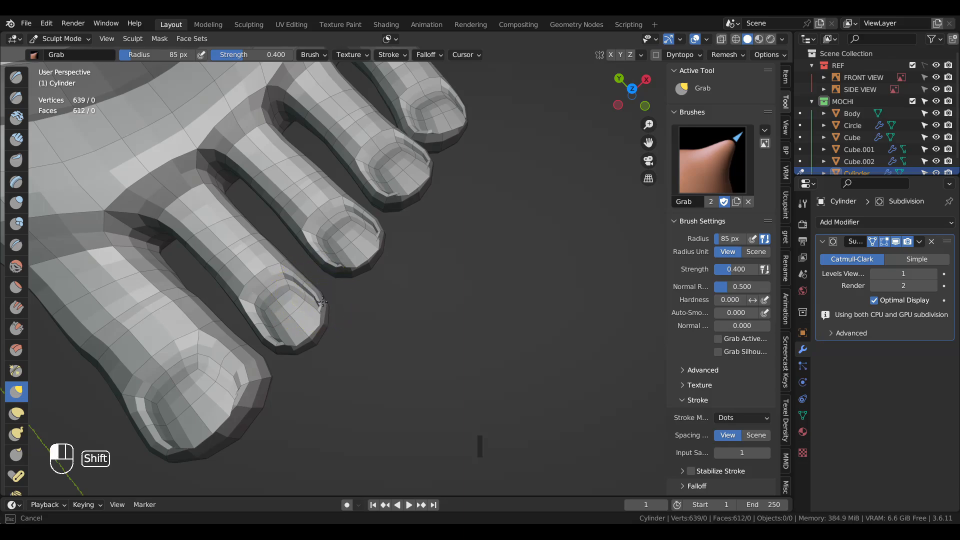
left_click_drag(322, 302, 327, 314, "shift")
Enlarge the Grab brush radius to 139 px and nudge the tip of the little toe
scroll(328, 331, "down", 7)
middle_click_drag(368, 333, 457, 373)
mouse_move(215, 235)
middle_mouse_down()
mouse_move(326, 265)
mouse_move(491, 240)
mouse_move(495, 290)
mouse_move(430, 300)
mouse_move(332, 221)
mouse_move(457, 99)
mouse_move(411, 264)
middle_mouse_up()
scroll(490, 240, "up", 4)
key("f")
left_click(388, 283)
scroll(388, 283, "down", 3)
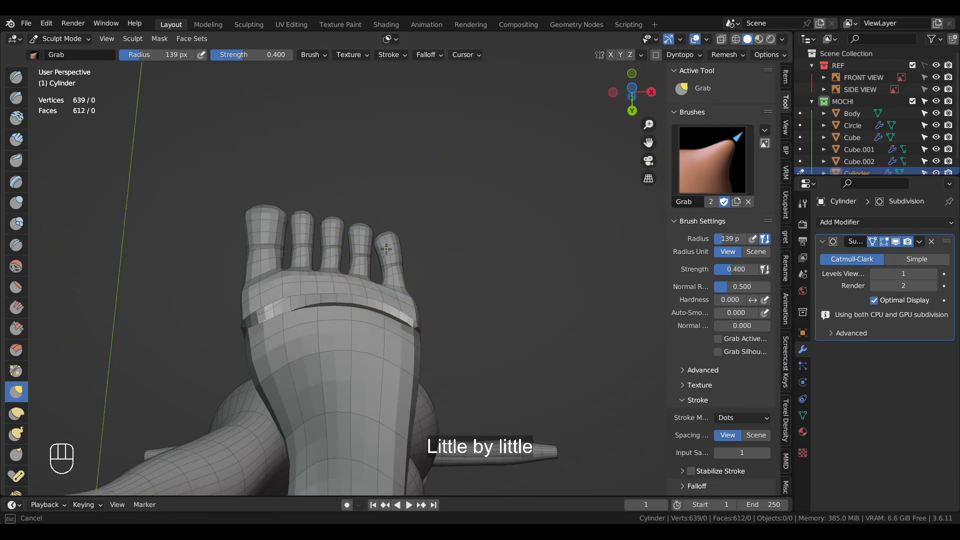
left_click_drag(386, 249, 388, 255)
Switch the foot mesh from Sculpt Mode to Edit Mode with edge selection
middle_click_drag(388, 255, 382, 415)
key("Tab")
scroll(380, 327, "up", 3)
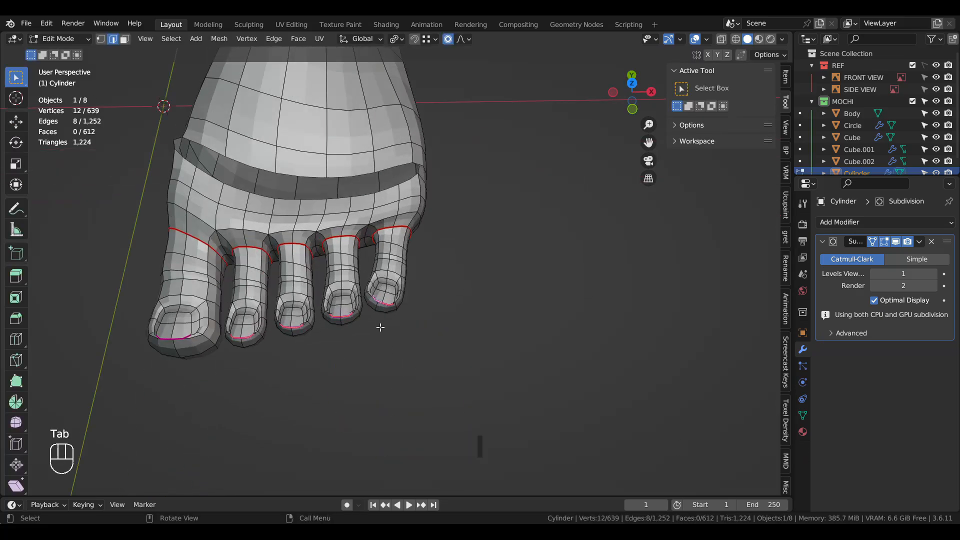
scroll(381, 327, "up", 3)
key("2")
middle_click_drag(282, 186, 293, 197)
key("ctrl+r")
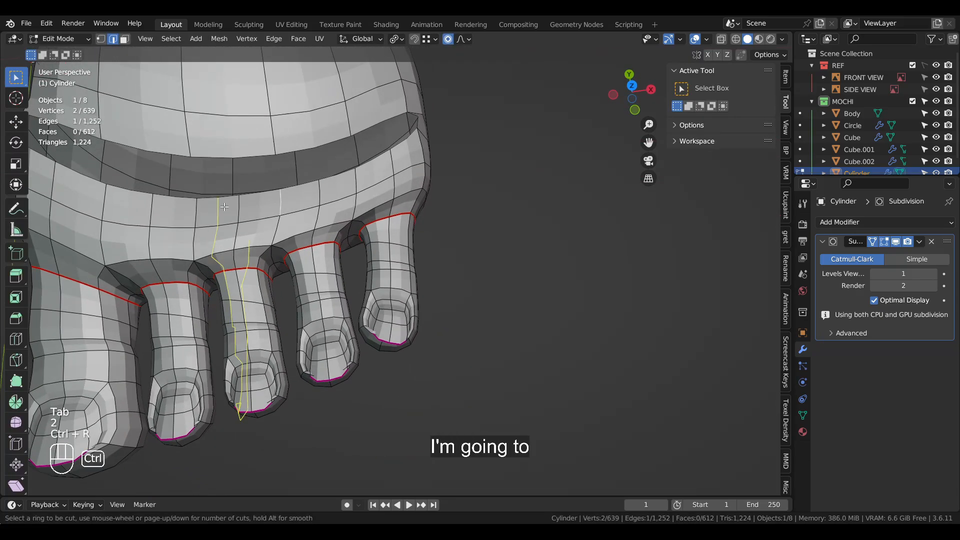
left_click(231, 218)
right_click(231, 219)
key("ctrl+z")
Add an edge loop around the forefoot between the toe bases and the open gap
key("ctrl+r")
left_click(244, 207)
left_click(243, 207)
left_click(536, 193)
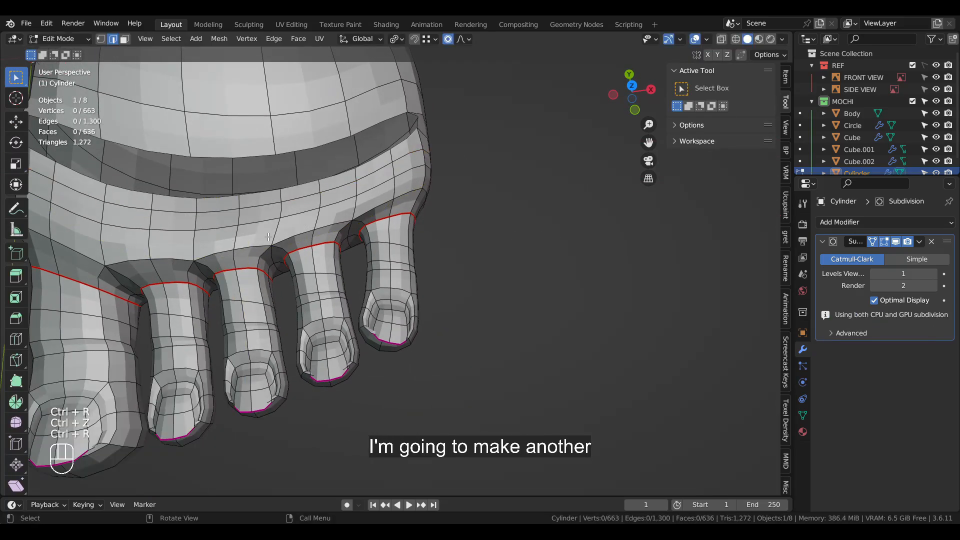
Try Set Edge Flow on the new forefoot loop, undo the last two operations and edge-slide the selection instead
key("q")
left_click(251, 294)
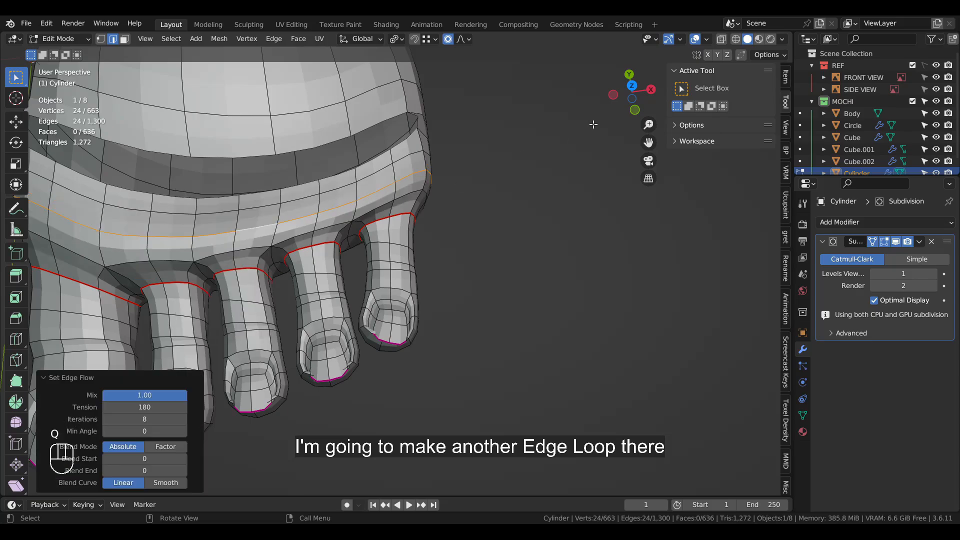
left_click(453, 240)
middle_click_drag(402, 238, 370, 206)
key("ctrl+z")
key("ctrl+z")
key("g")
key("g")
left_click(357, 234)
Bevel the edge paths running through the four toe gaps from the top of the foot to the sole by about 0.0156 m
key("2")
left_click(365, 187)
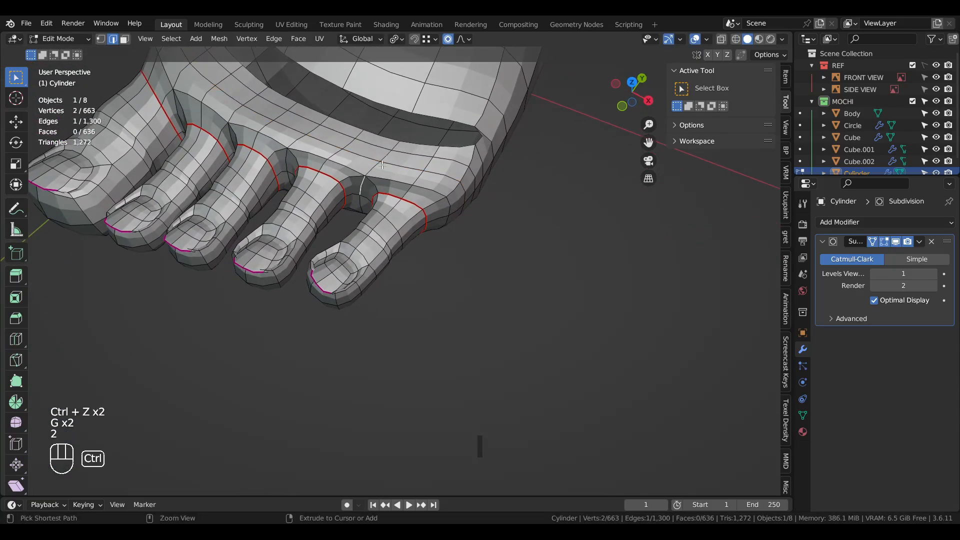
left_click(383, 159, "ctrl")
middle_click_drag(383, 158, 374, 279)
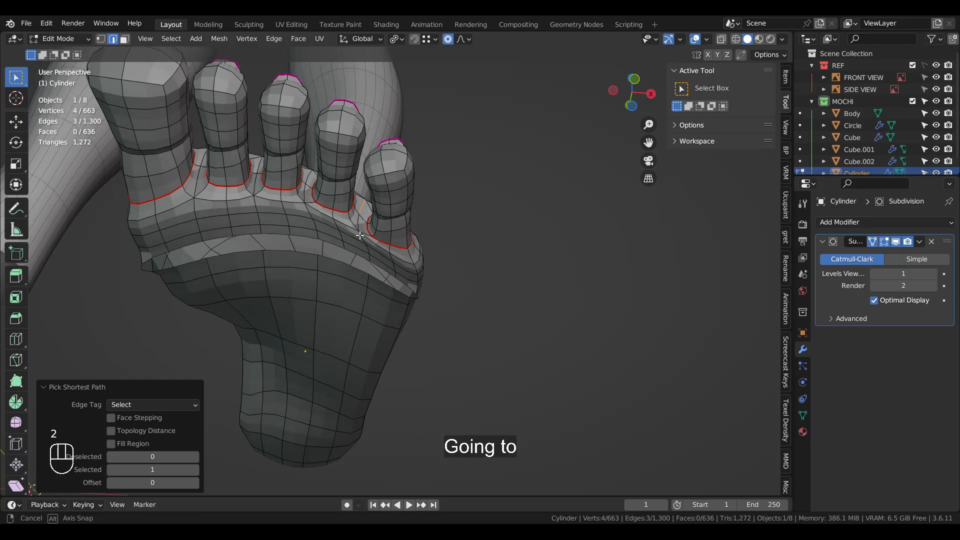
key("ctrl+z")
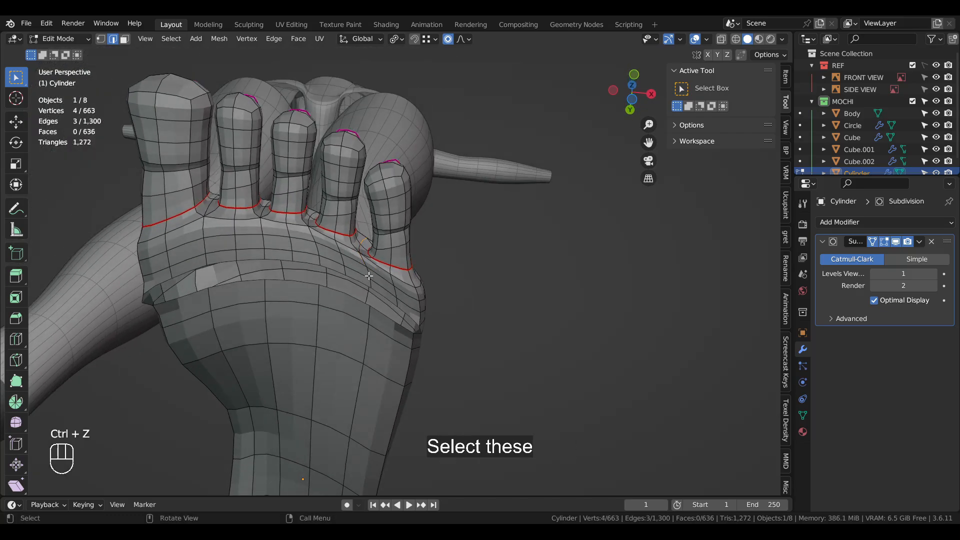
left_click(370, 276, "ctrl")
middle_click_drag(370, 276, 377, 245)
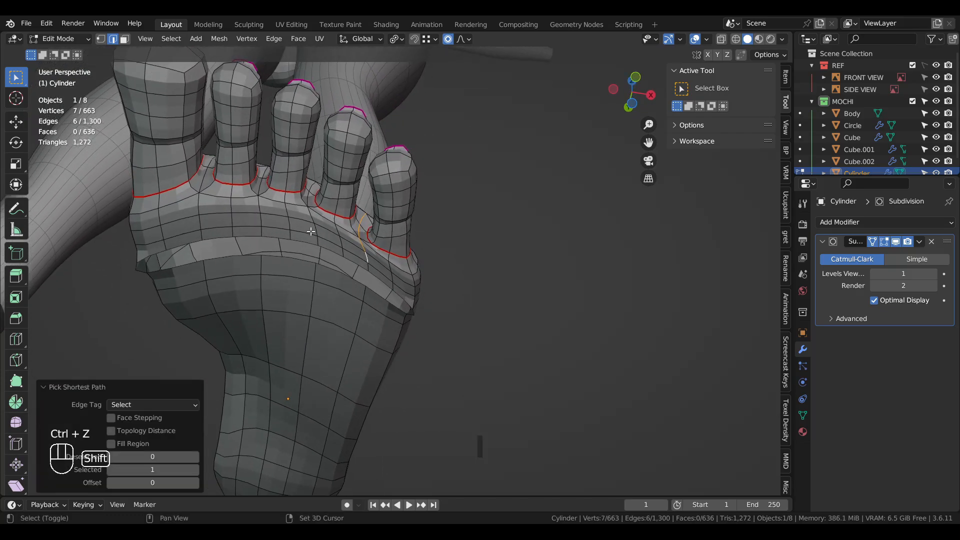
left_click(314, 231, "shift")
middle_click_drag(314, 190, 289, 298)
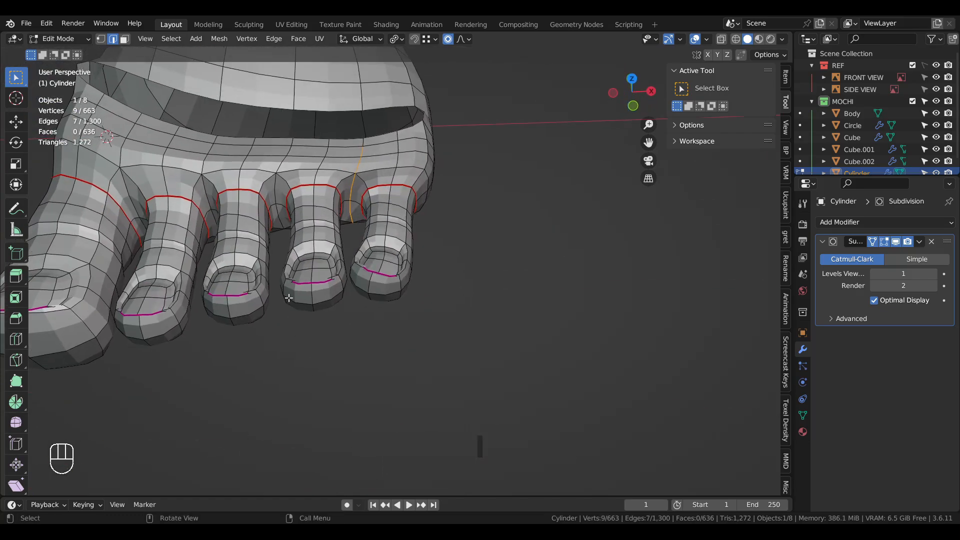
left_click(291, 151, "ctrl")
middle_click_drag(291, 151, 241, 174)
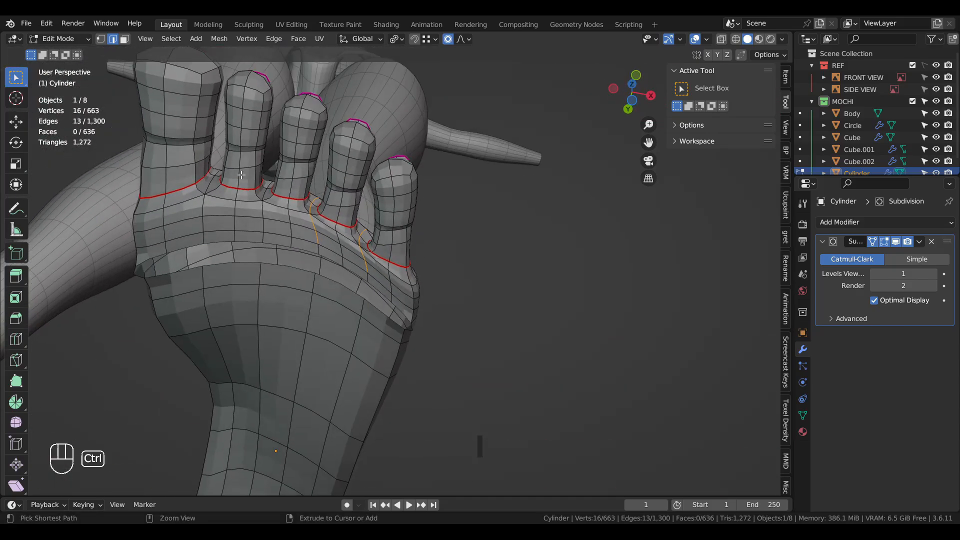
left_click(265, 228, "ctrl")
middle_click_drag(202, 226, 166, 292)
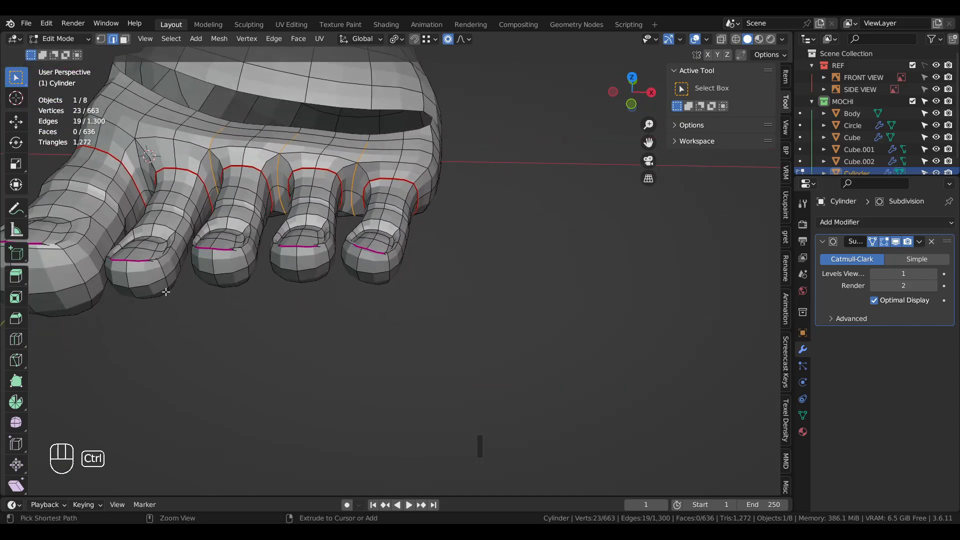
left_click(154, 122, "ctrl")
middle_click_drag(154, 122, 370, 252)
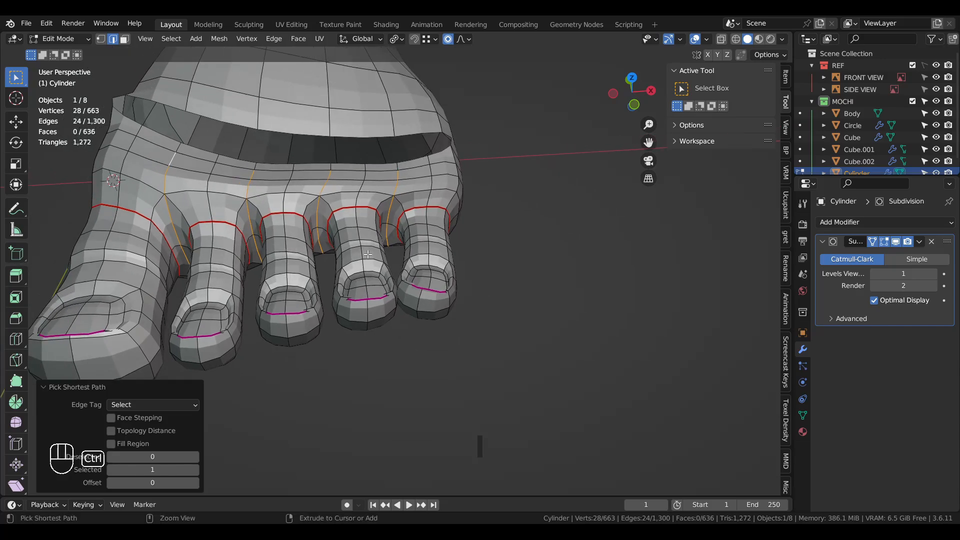
key("ctrl+b")
key("shift")
left_click(379, 251)
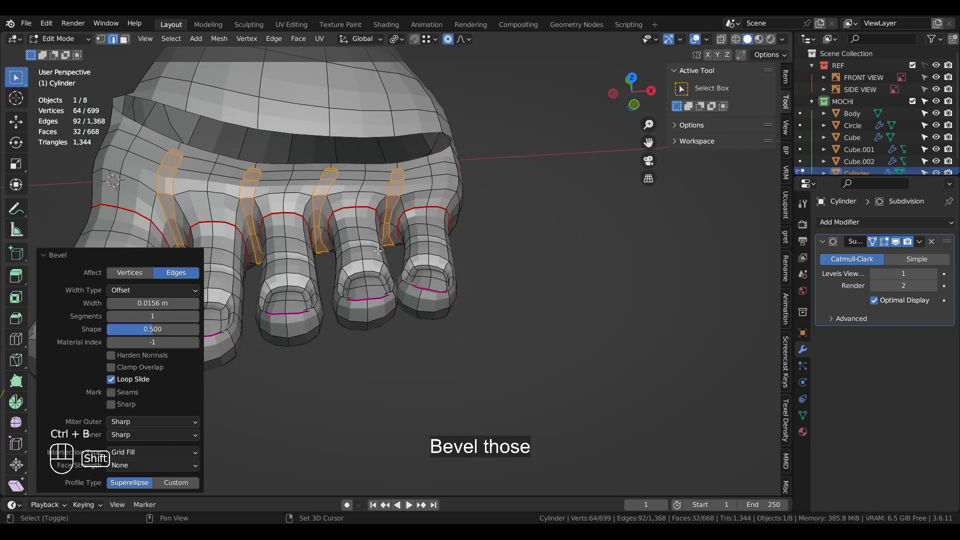
Merge the bevel's end vertex behind the gap between the second and third toes with the adjacent border vertex at center
middle_click_drag(329, 206, 340, 225)
scroll(340, 225, "up", 3)
middle_click_drag(291, 285, 296, 301)
key("1")
left_click(275, 297)
key("shift")
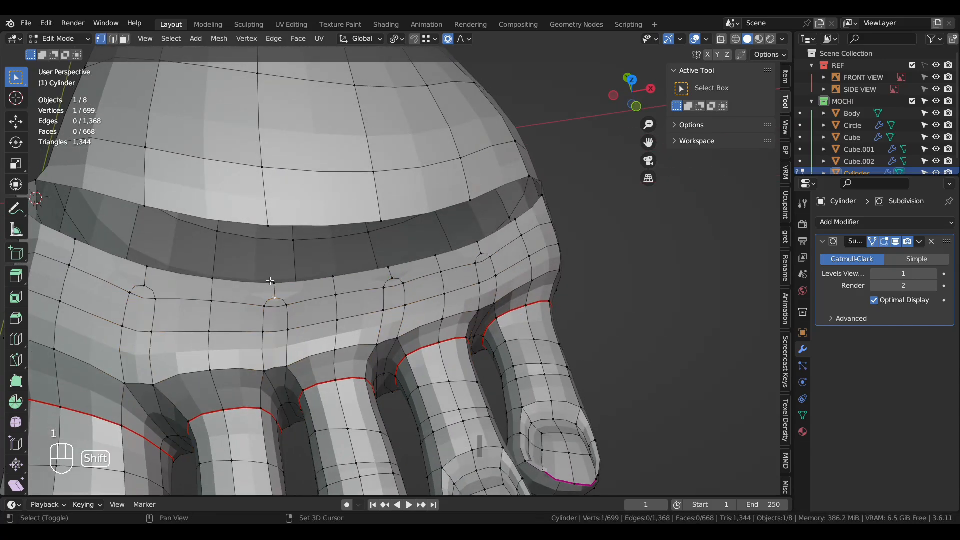
key("m")
left_click(389, 307)
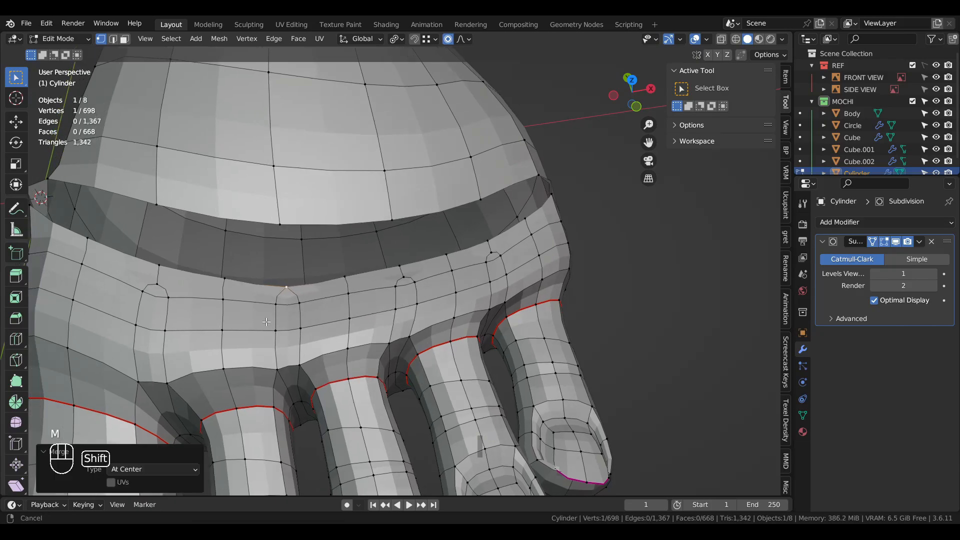
Repeat the merge for the remaining bevel ends on the top and sole of the forefoot, and save the file
middle_click_drag(390, 307, 337, 238, "shift")
left_click(338, 240, "shift")
key("shift+r")
middle_click_drag(586, 262, 381, 251, "shift")
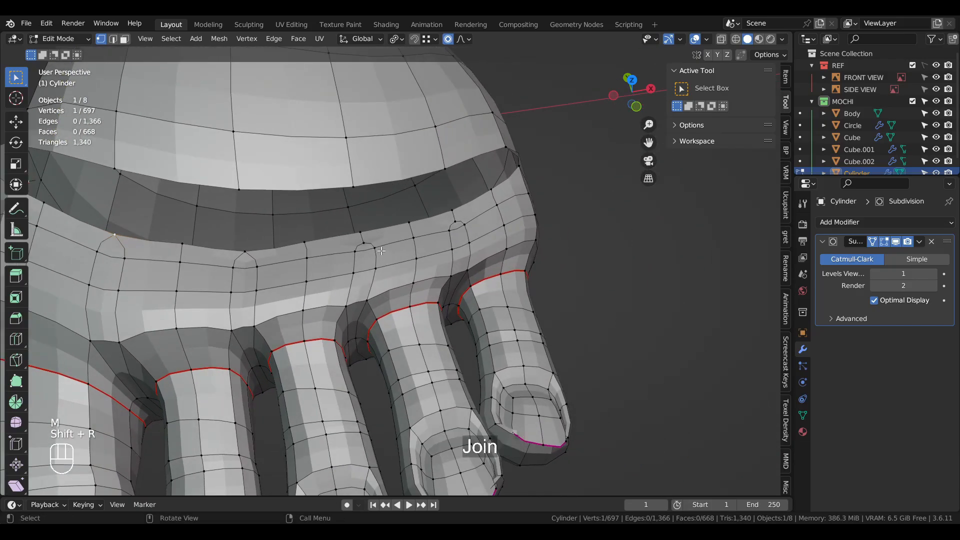
left_click(456, 212, "shift")
key("shift+r")
middle_click_drag(455, 212, 361, 219)
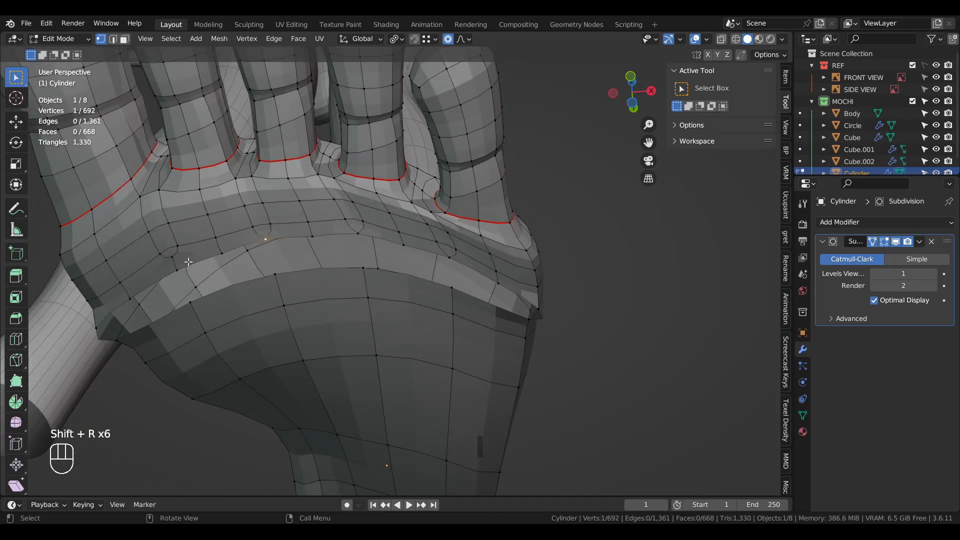
key("ctrl+s")
scroll(314, 285, "down", 5)
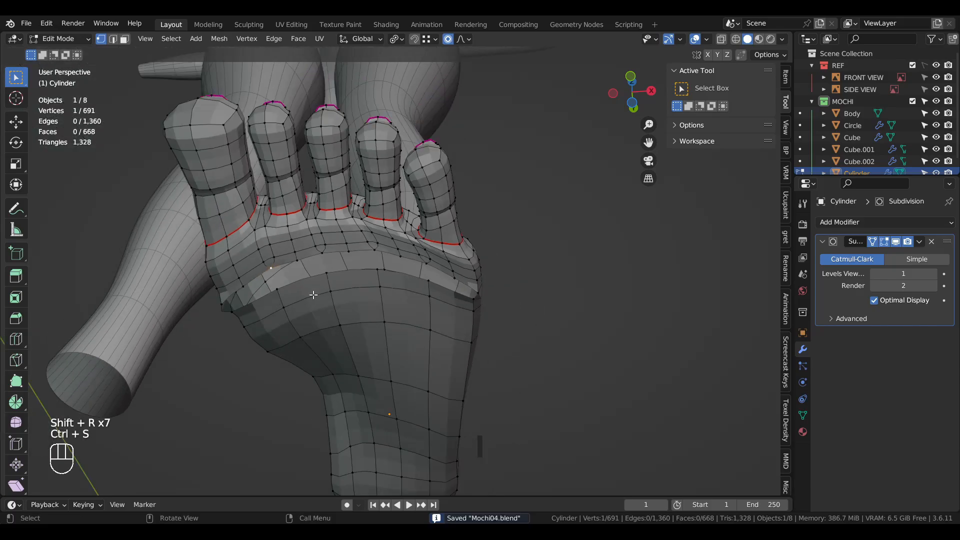
Fill the open gap between the forefoot and the rest of the foot, then switch to vertex selection
middle_click_drag(313, 294, 328, 405)
scroll(323, 337, "up", 5)
middle_click_drag(328, 255, 369, 327)
scroll(384, 215, "up", 3)
key("2")
left_click(384, 214, "alt")
key("f")
key("f")
key("1")
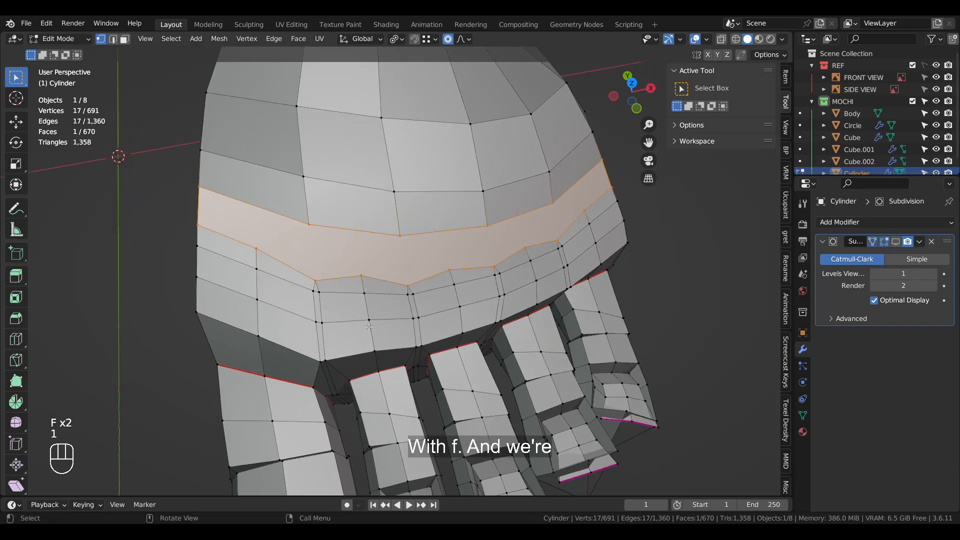
Knife-cut the fill face across the top of the foot, linking four new points to the toe-center vertices on the front border
left_click(265, 238)
key("k")
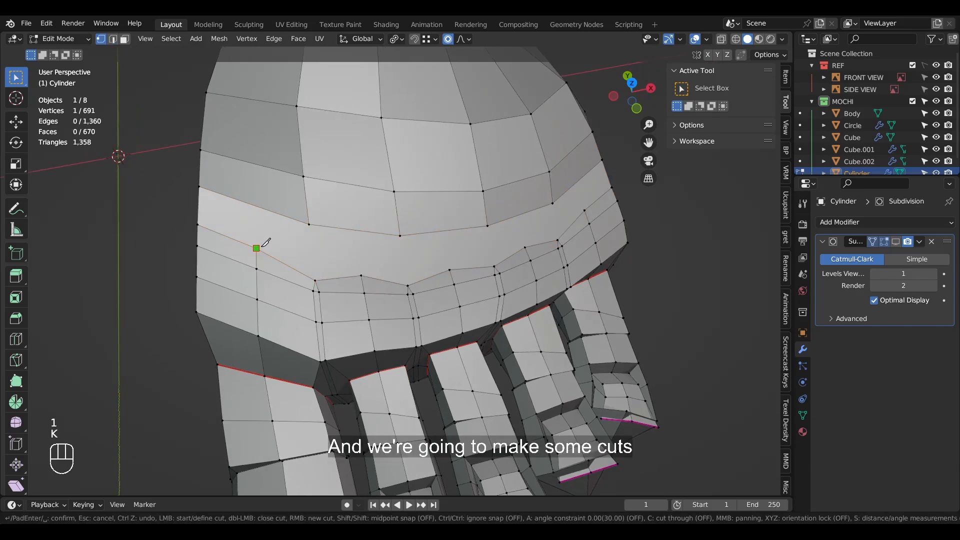
left_click(257, 227)
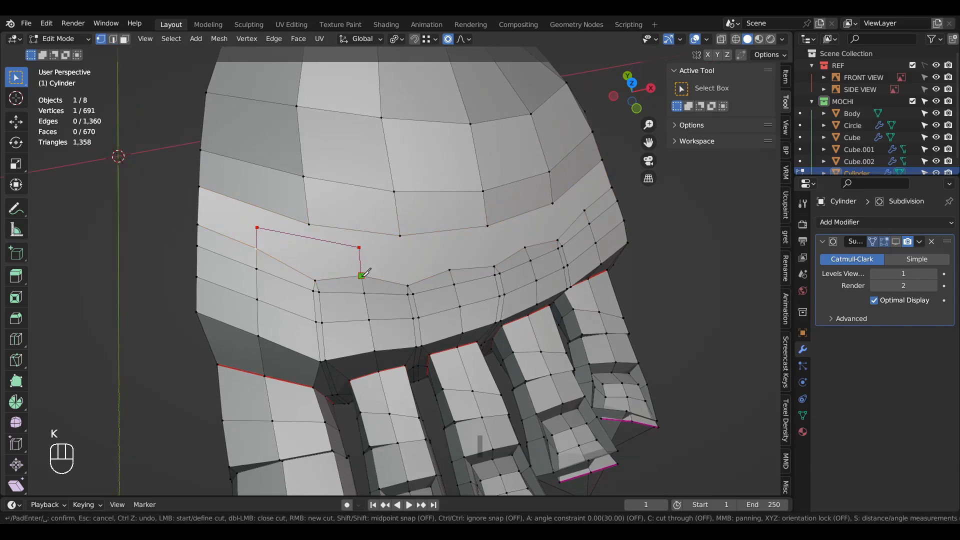
left_click(445, 250)
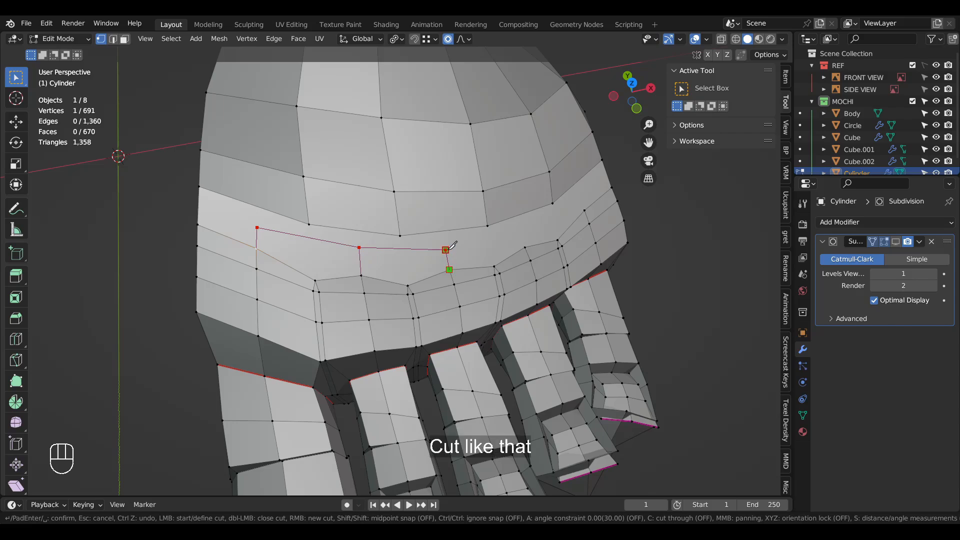
left_click(520, 232)
left_click(525, 247)
right_click(530, 244)
middle_click_drag(598, 240, 554, 233)
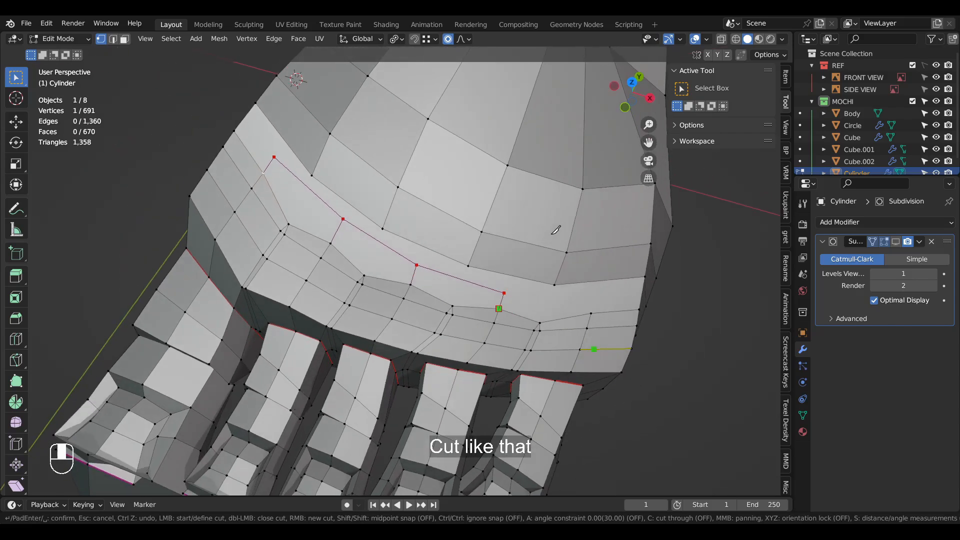
middle_click_drag(608, 317, 508, 258, "shift")
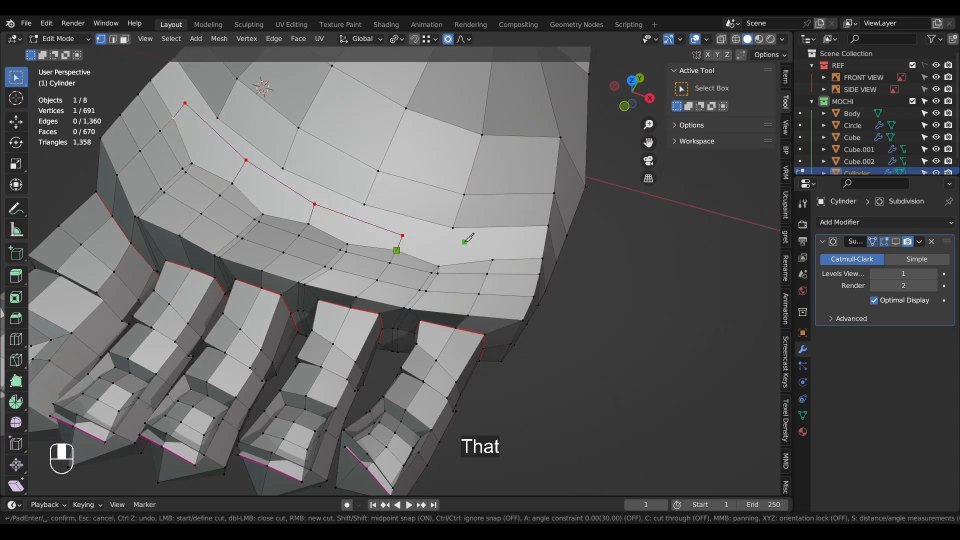
key("Return")
Extend the knife cut across the fill face to the border vertices on the outer and inner sides of the foot
key("k")
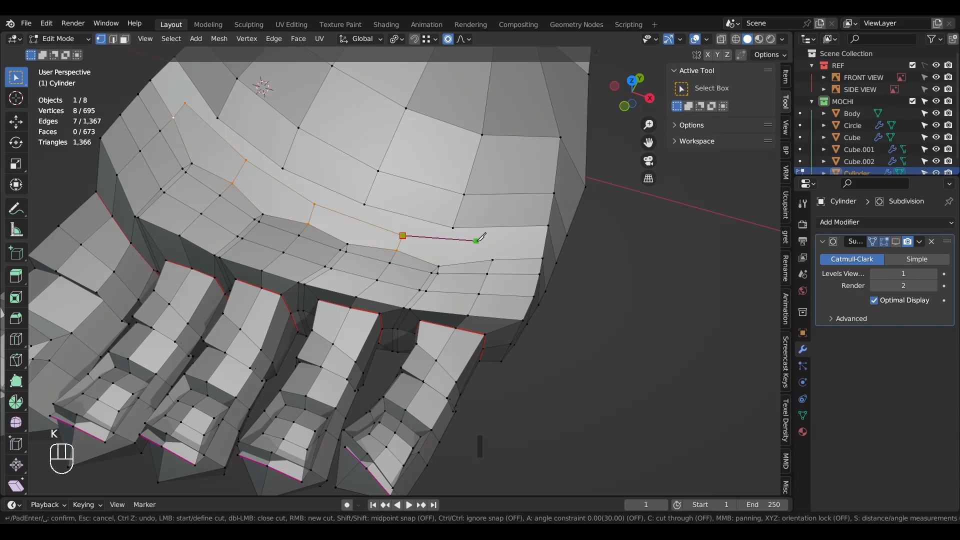
left_click(493, 245)
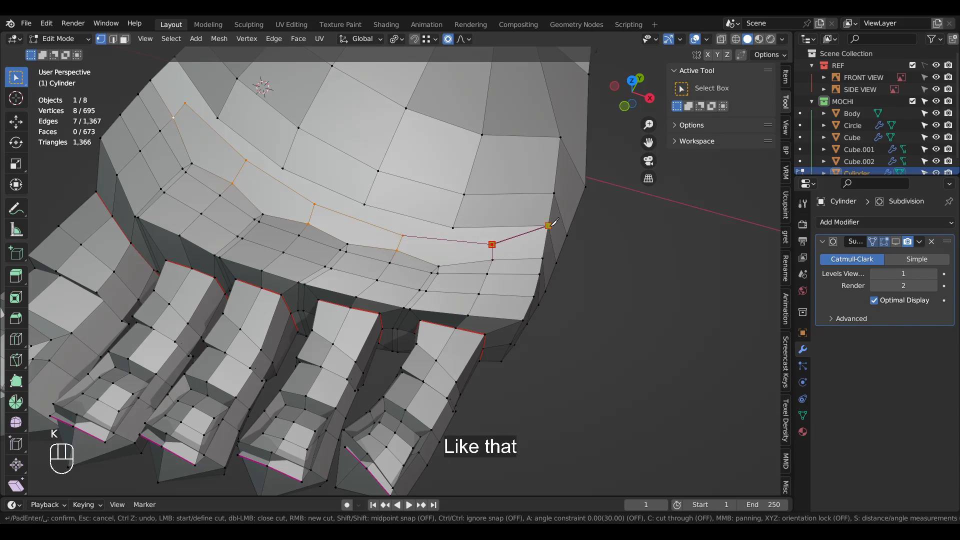
middle_click_drag(553, 222, 304, 356)
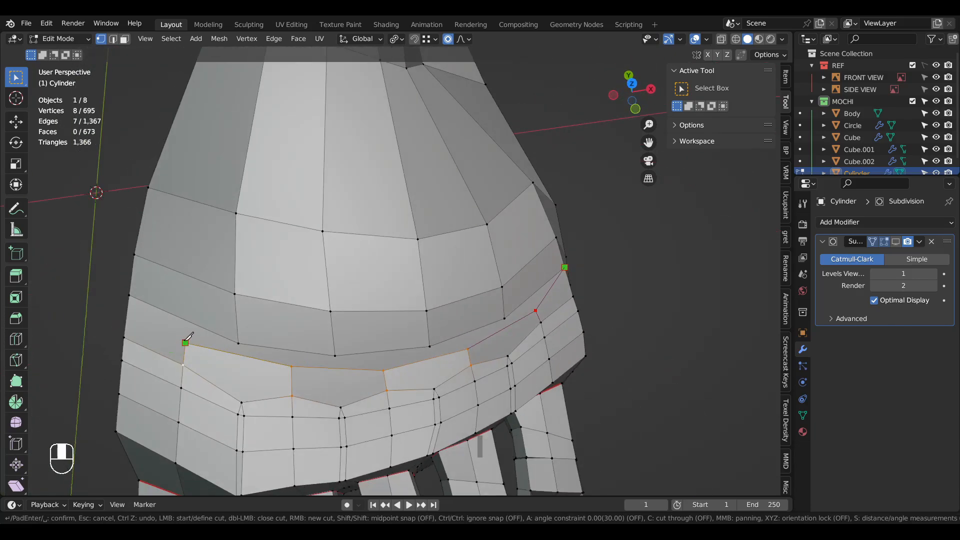
key("Return")
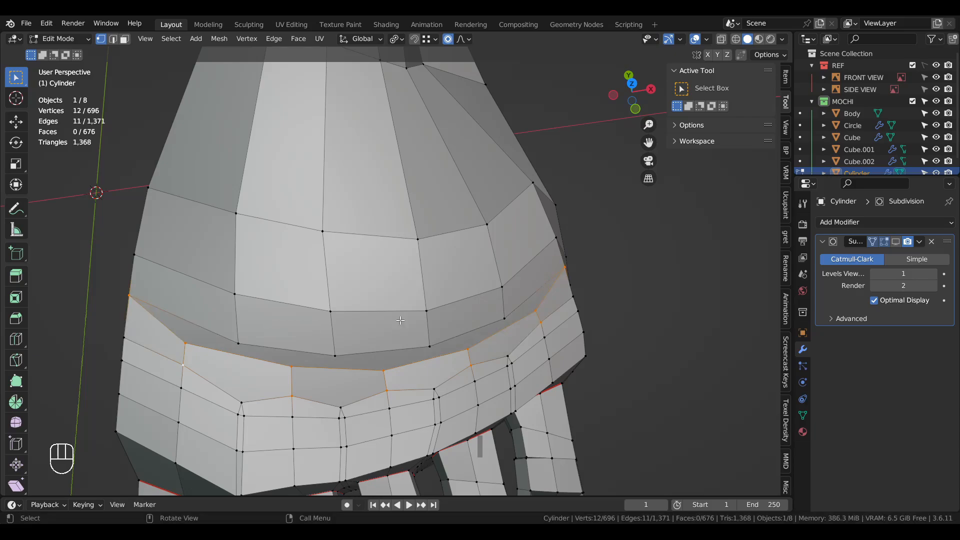
Connect the vertices behind the toe gaps to the matching vertices on the rear border of the filled strip
middle_click_drag(376, 408, 227, 356, "shift")
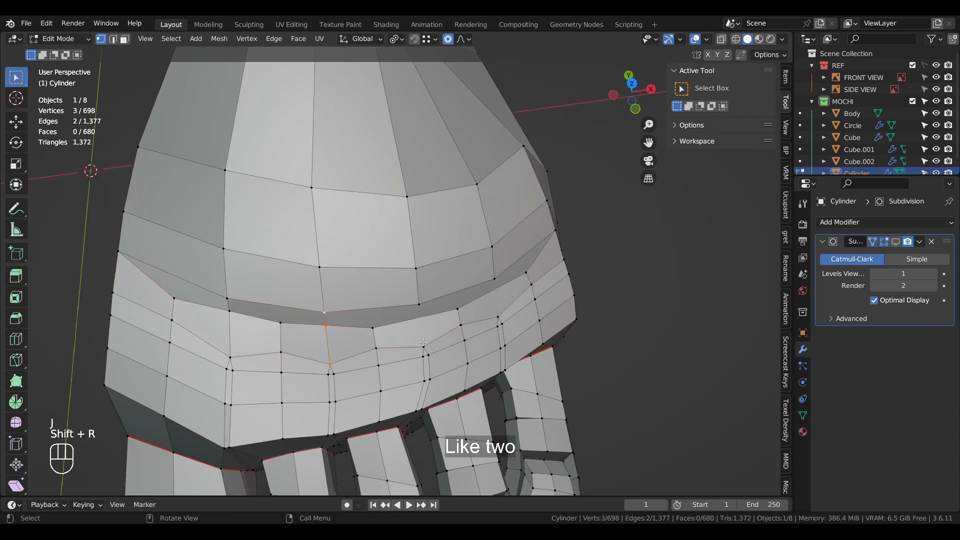
key("shift+r")
middle_click_drag(423, 342, 474, 308)
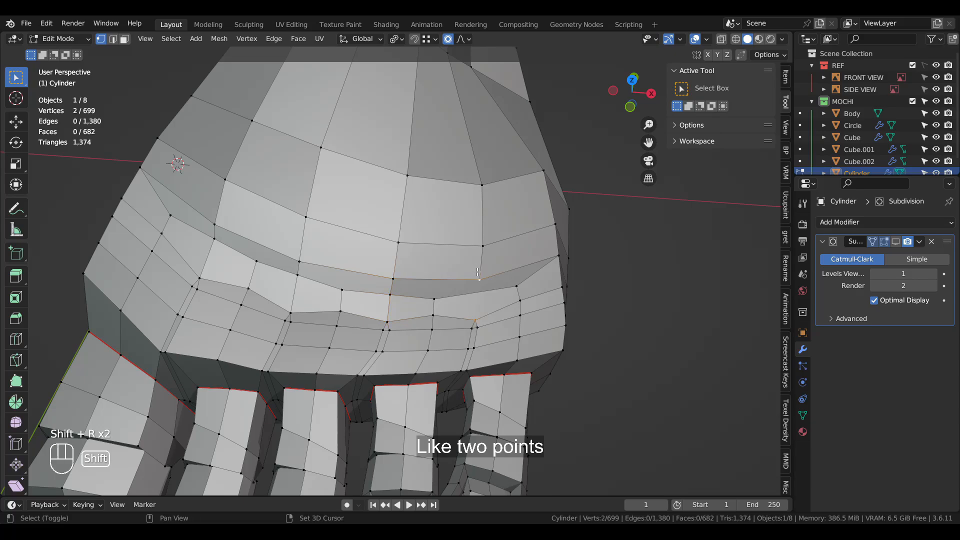
key("shift+r")
scroll(548, 334, "down", 5)
scroll(574, 369, "up", 3)
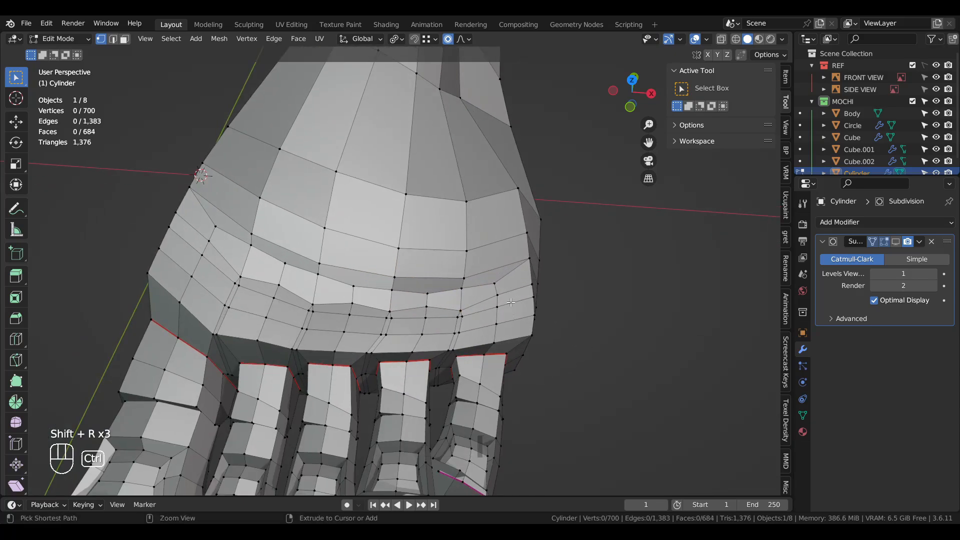
key("ctrl+r")
right_click(509, 284)
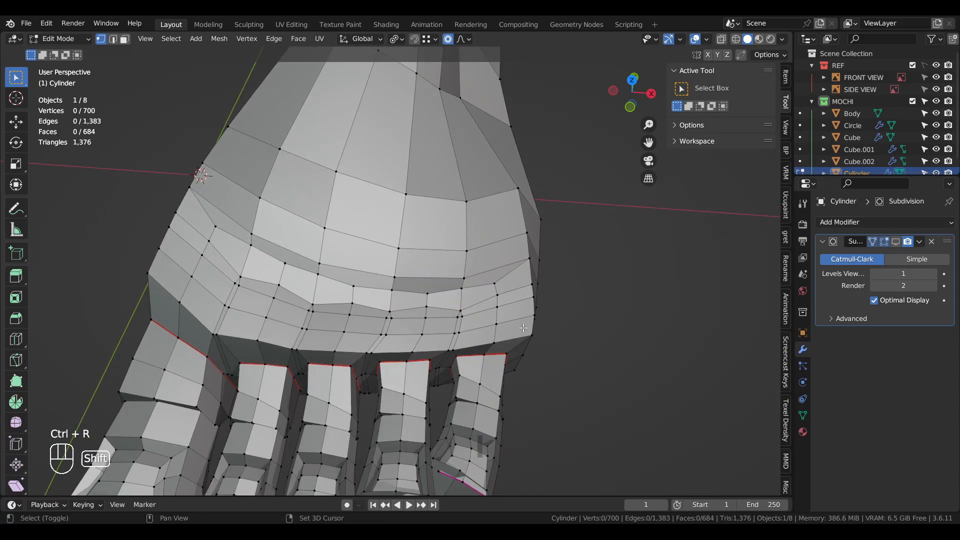
middle_click_drag(523, 328, 440, 286)
key("ctrl+r")
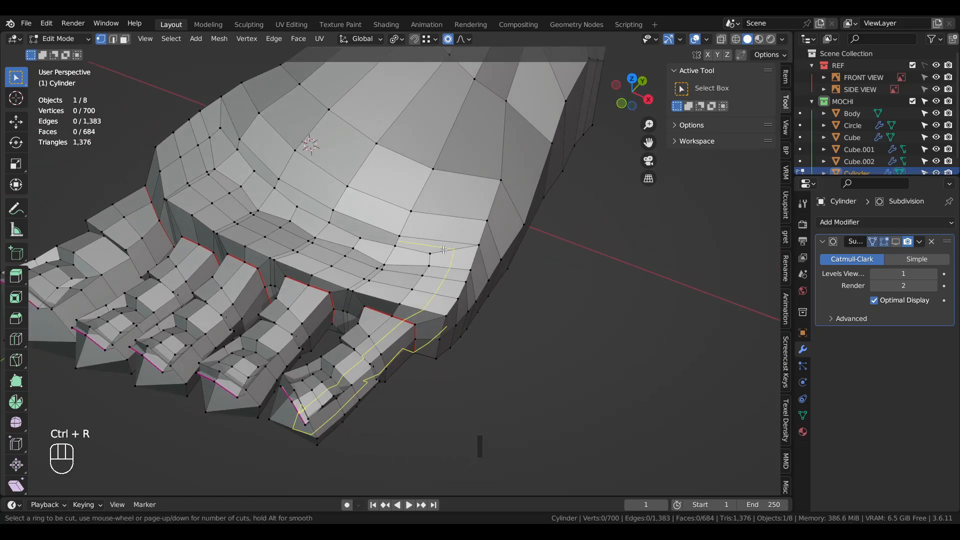
right_click(443, 250)
Subdivide the three central edges along the rear border of the filled strip on top of the foot, with one cut each
middle_click_drag(438, 301, 435, 295)
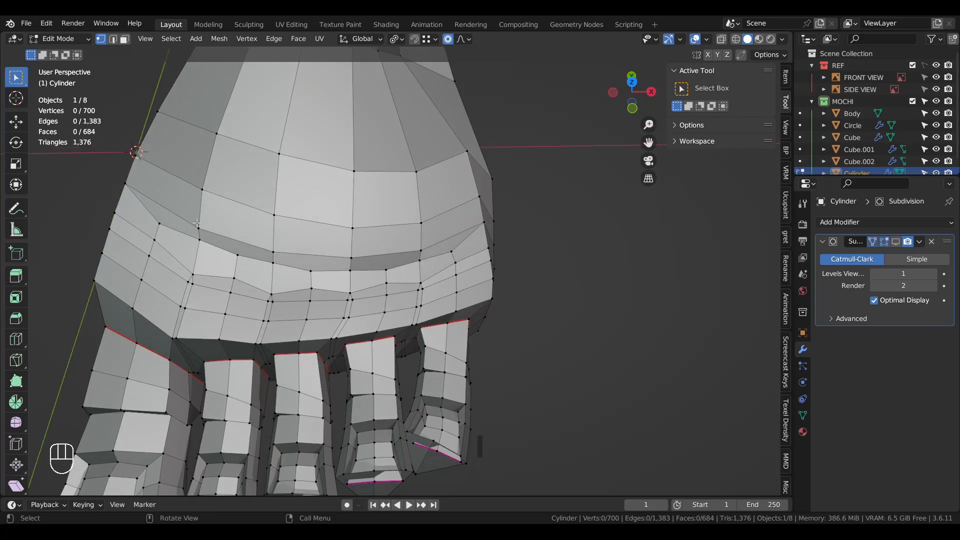
left_click(197, 224)
left_click(480, 223, "ctrl")
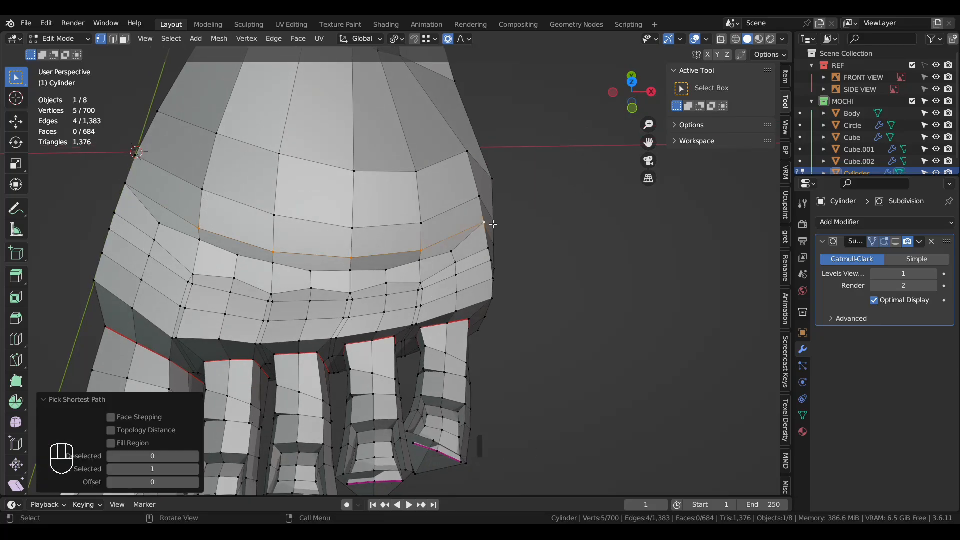
key("ctrl+z")
left_click(425, 247, "ctrl")
right_click(516, 232)
left_click(492, 258)
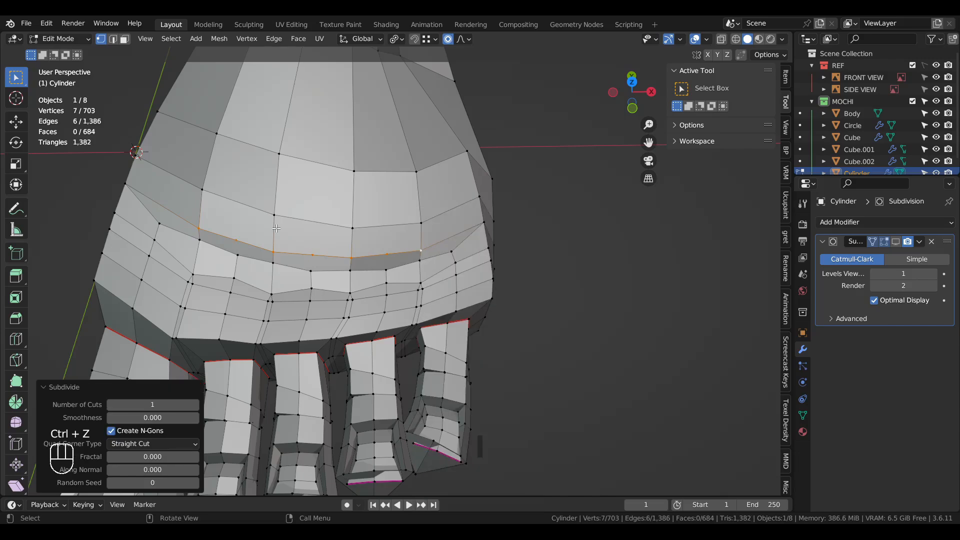
Connect the new midpoints on top of the foot to the vertex row behind them and to the facing vertices in front
left_click(202, 190)
left_click(236, 241, "shift")
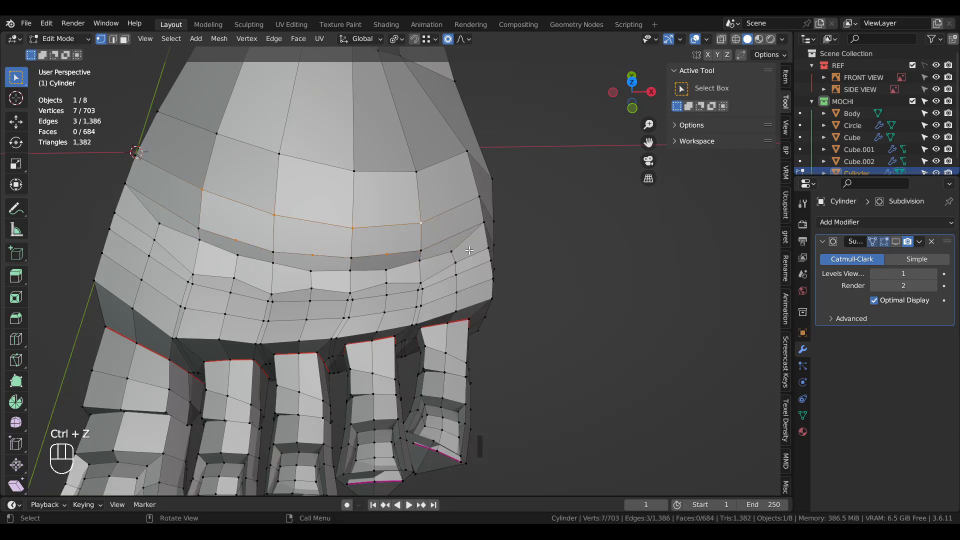
left_click(238, 256, "shift")
key("shift+r")
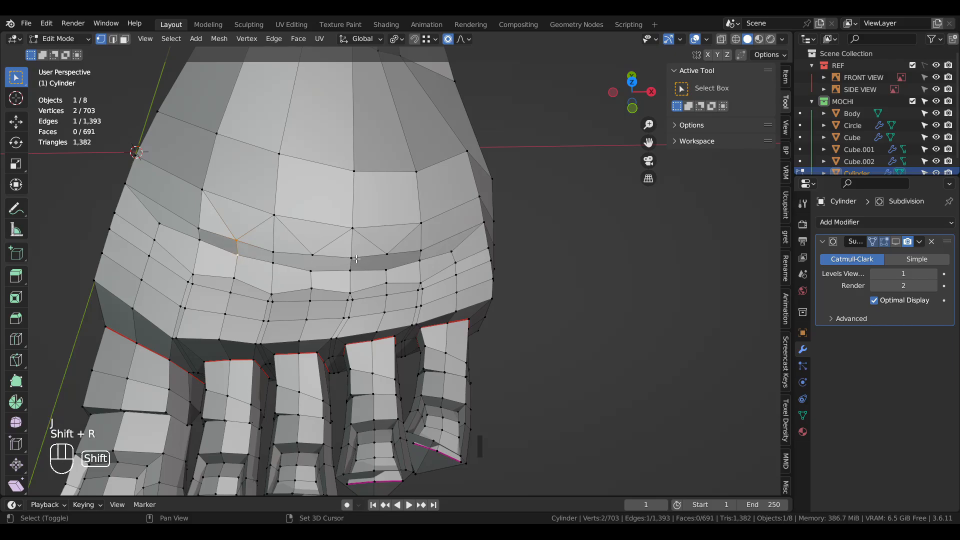
left_click(309, 268, "shift")
key("shift+r")
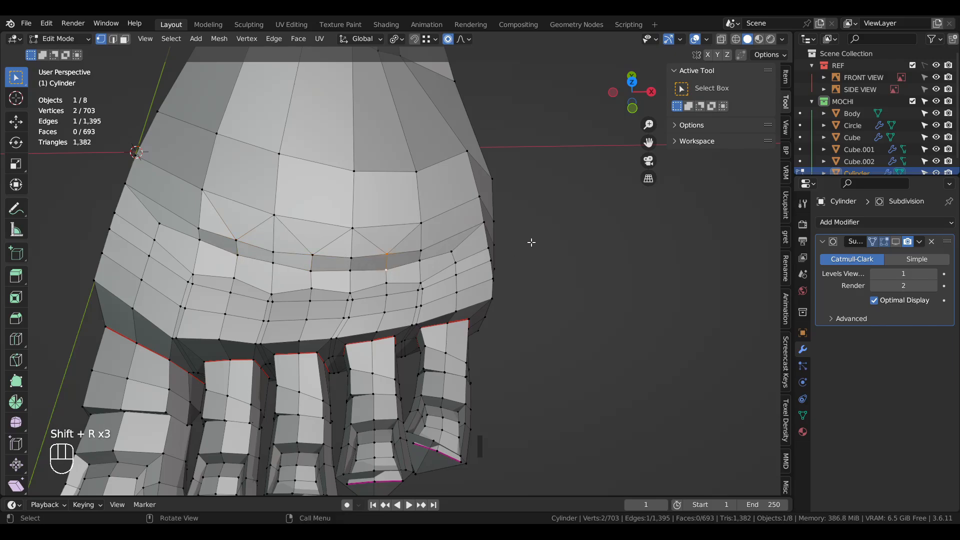
Knife-cut a line across the fill face on the sole, linking new points to the toe-center vertices and ending at the outer side
middle_click_drag(531, 242, 433, 129)
key("ctrl+r")
scroll(273, 178, "up", 3)
middle_click_drag(240, 160, 291, 193, "shift")
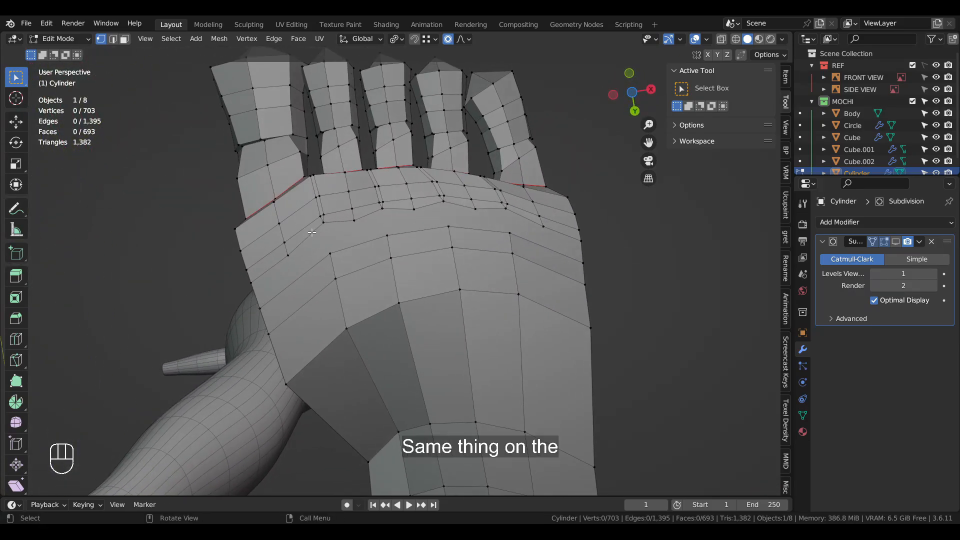
key("k")
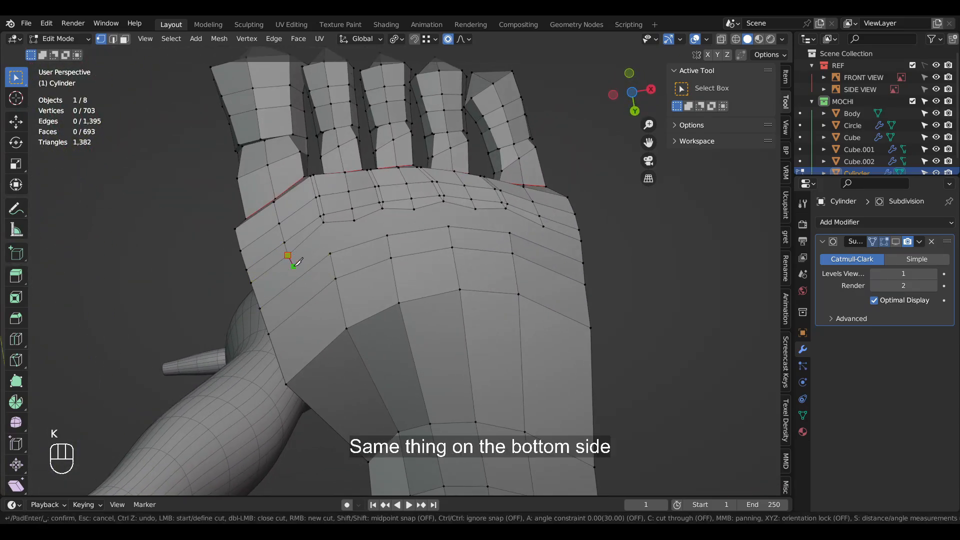
left_click(355, 220)
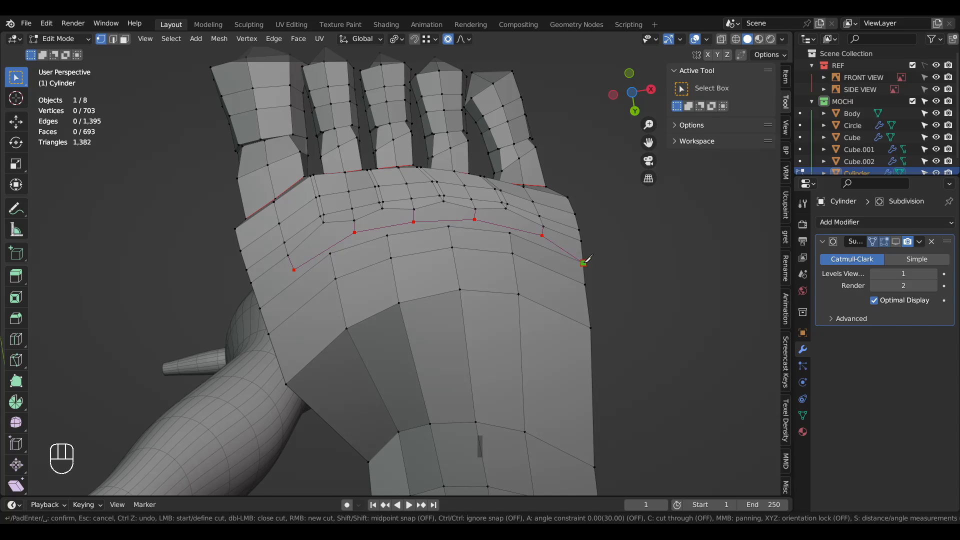
key("Return")
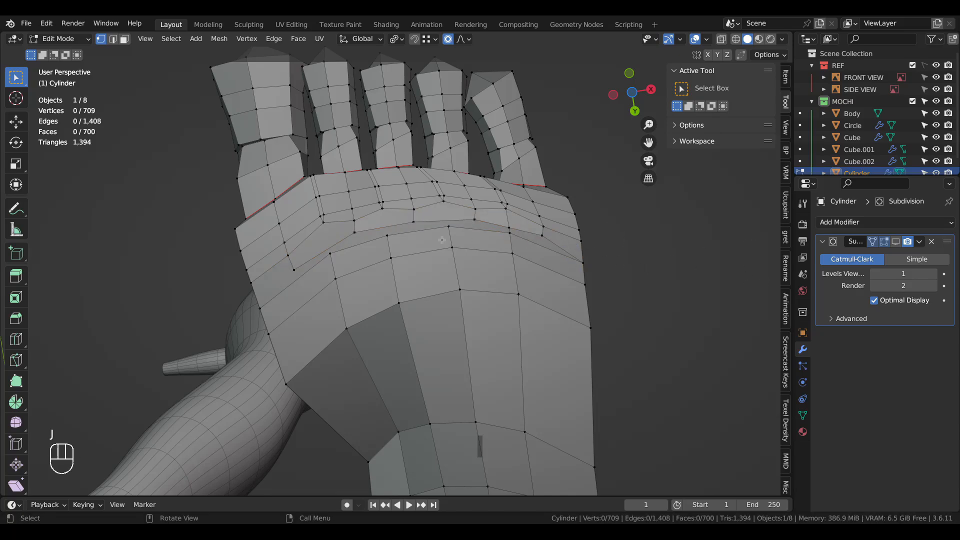
Connect the toe-gap vertices on the sole across the new cut to the rear border, and the innermost cut point to the foot's side
middle_click_drag(472, 226, 497, 215, "shift")
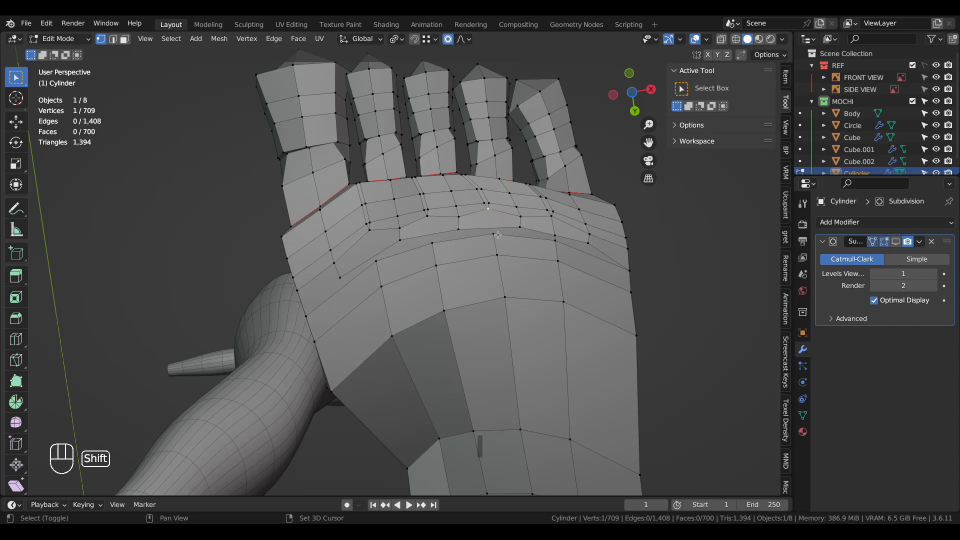
middle_click_drag(419, 246, 407, 213, "shift")
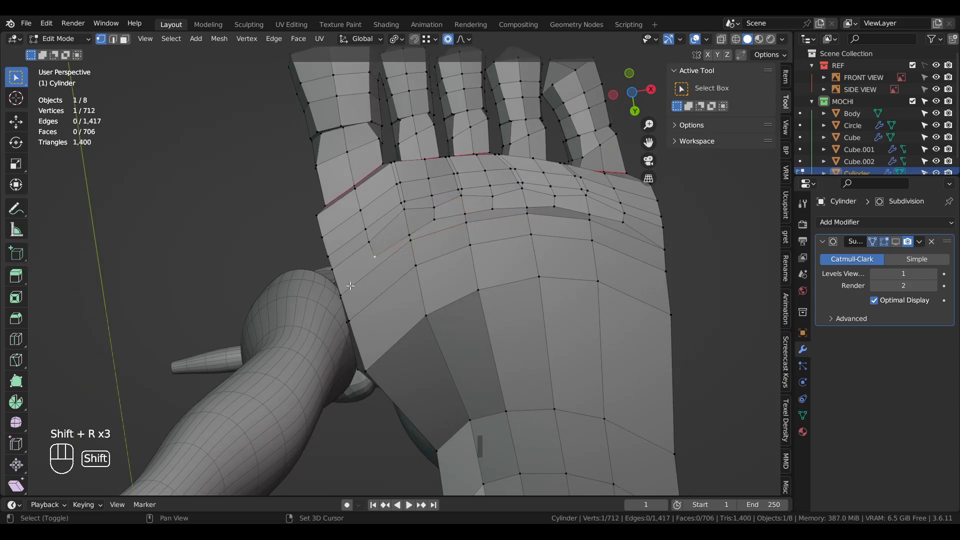
left_click(688, 296)
middle_click_drag(556, 289, 519, 296, "shift")
middle_click_drag(462, 247, 421, 268, "shift")
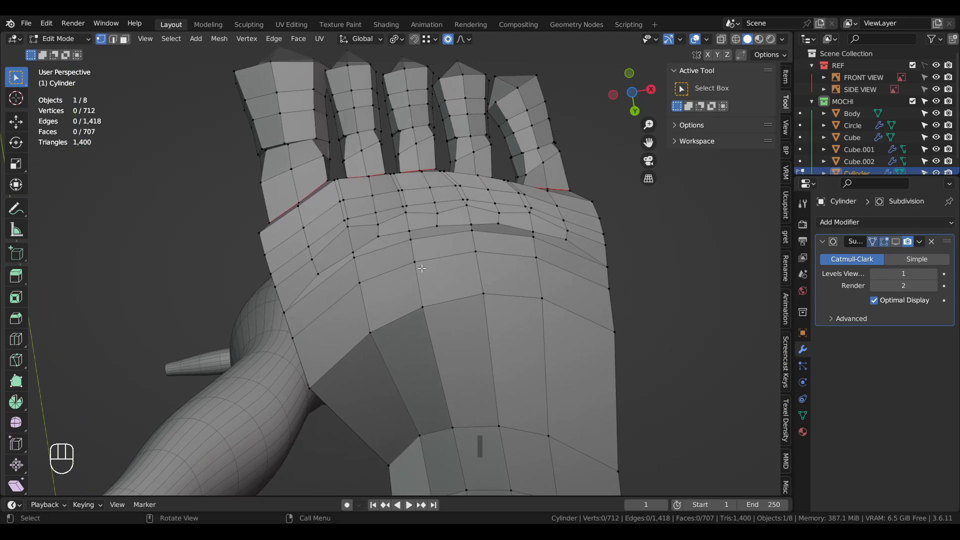
Subdivide the two central edges along the rear border of the filled strip on the sole
left_click(539, 260, "ctrl")
right_click(587, 274)
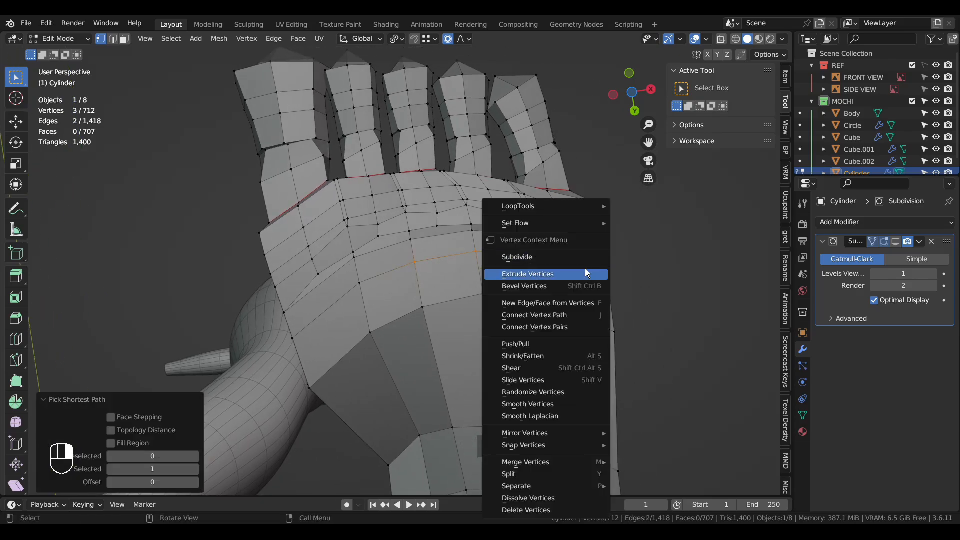
left_click(411, 240)
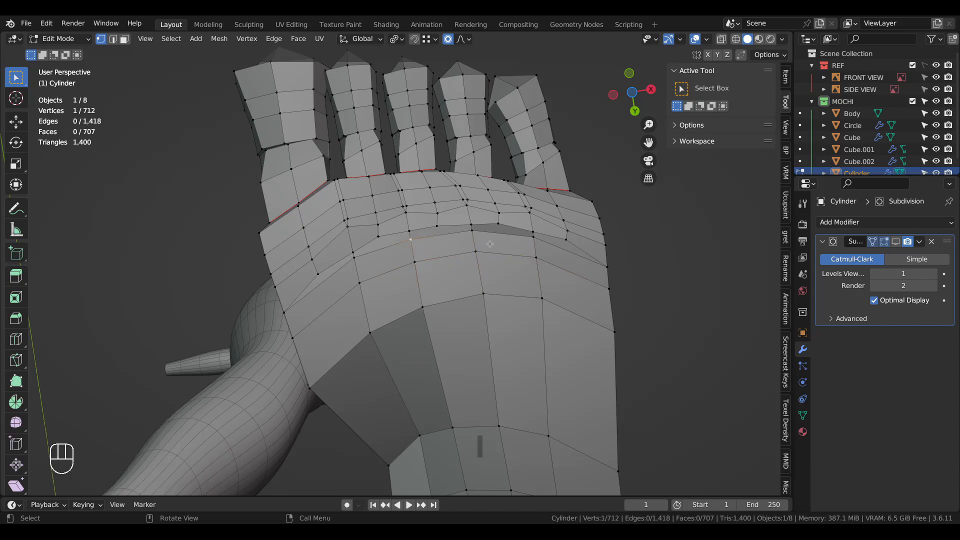
left_click(532, 240, "ctrl")
right_click(533, 240)
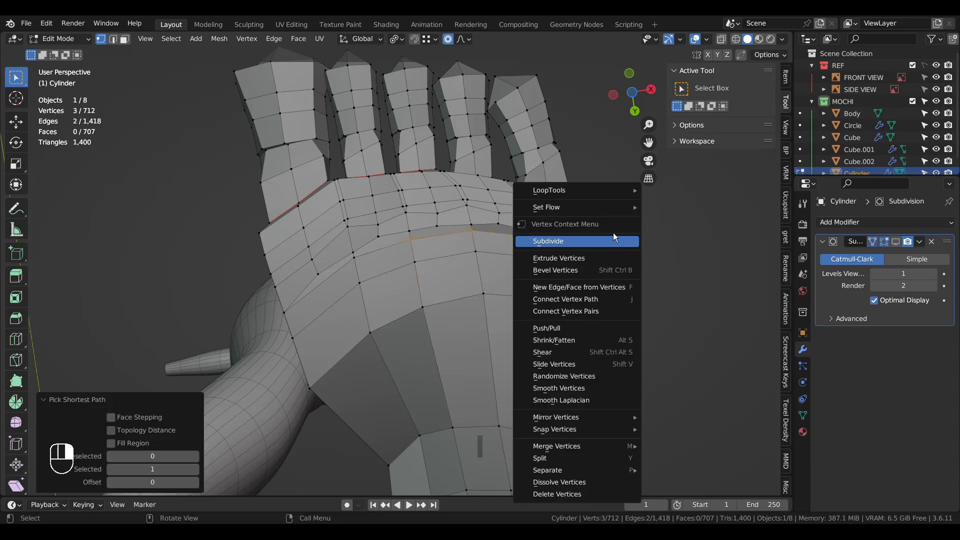
left_click(533, 240)
Connect the new midpoints on the sole to the vertex row behind them and to the facing vertices in front
left_click(417, 261)
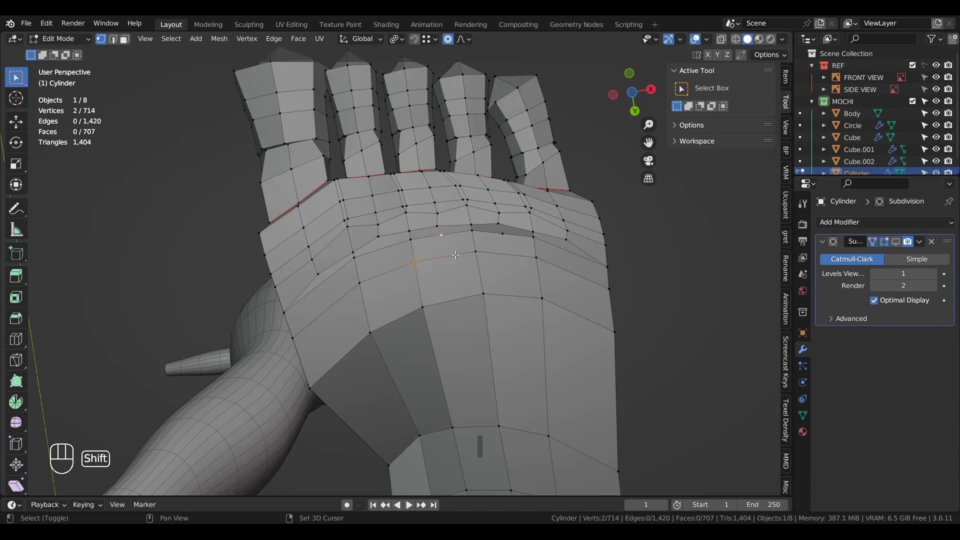
right_click(411, 244)
left_click(458, 232)
left_click(360, 283)
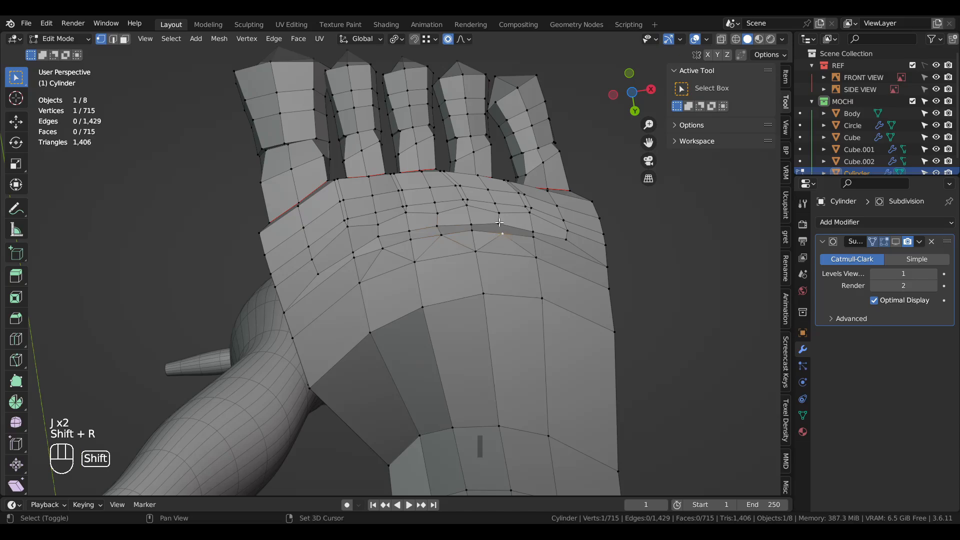
key("ctrl+r")
right_click(582, 250)
Add a loop cut around the forefoot across the newly joined section
scroll(582, 247, "down", 4)
middle_click_drag(555, 240, 481, 244)
key("ctrl+r")
left_click(480, 242)
left_click(565, 365)
Leave mesh editing, enable the Subdivision modifier's viewport display, and switch the foot to Sculpt Mode
middle_click_drag(570, 307, 686, 388)
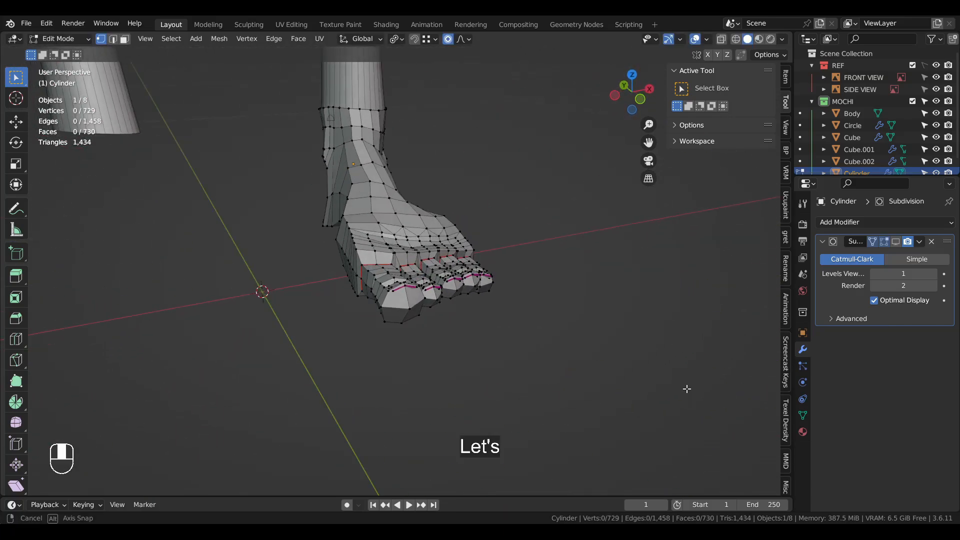
key("ctrl+Tab")
left_click(896, 242)
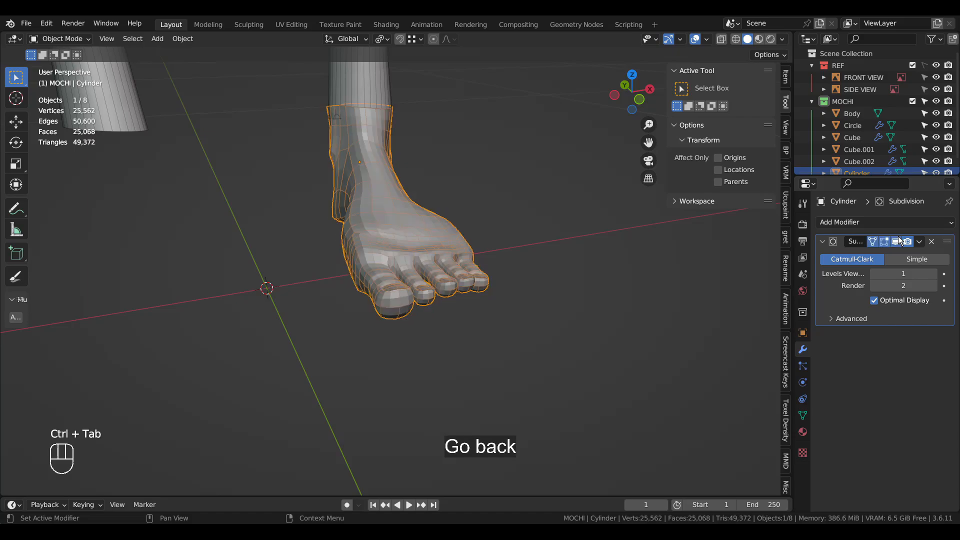
middle_click_drag(525, 310, 421, 254)
key("ctrl+Tab")
left_click(499, 354)
Smooth the joined area between the toes and the foot on the top and sides, using a 105 px brush radius
mouse_move(488, 270)
middle_mouse_down()
mouse_move(478, 345)
mouse_move(407, 245)
mouse_move(421, 237)
mouse_move(422, 287)
mouse_move(399, 251)
mouse_move(431, 264)
middle_mouse_up()
key("f")
left_click(503, 274)
scroll(421, 237, "down", 4)
scroll(431, 264, "up", 3)
middle_click_drag(333, 301, 400, 325)
mouse_move(400, 325)
middle_mouse_down("shift")
mouse_move(362, 285)
mouse_move(334, 311)
mouse_move(354, 281)
middle_mouse_up("shift")
mouse_move(353, 282)
left_mouse_down("shift")
mouse_move(309, 266)
mouse_move(345, 270)
mouse_move(475, 321)
left_mouse_up("shift")
scroll(504, 357, "down", 4)
middle_click_drag(450, 310, 388, 249)
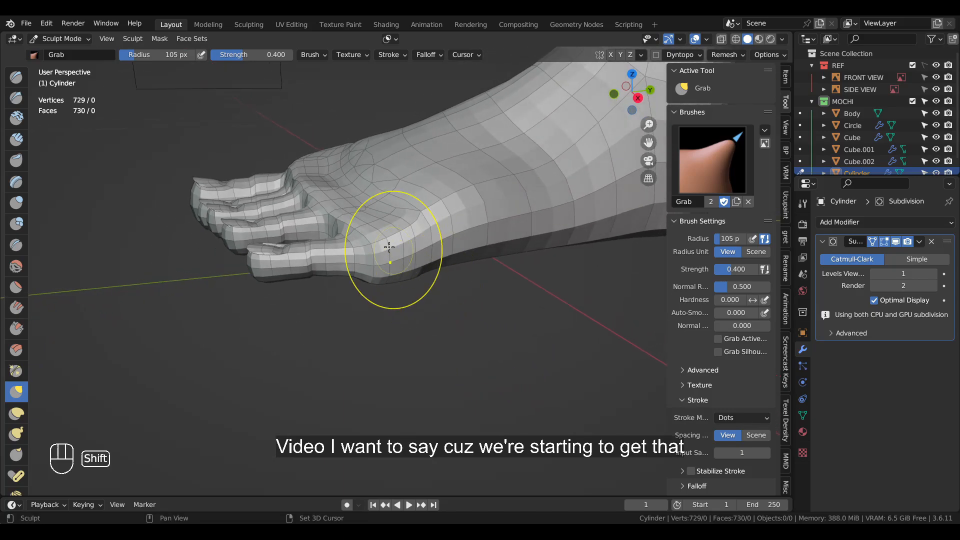
left_click_drag(388, 249, 369, 227, "shift")
middle_click_drag(369, 227, 431, 281)
left_click_drag(398, 266, 297, 234, "shift")
scroll(268, 232, "down", 3)
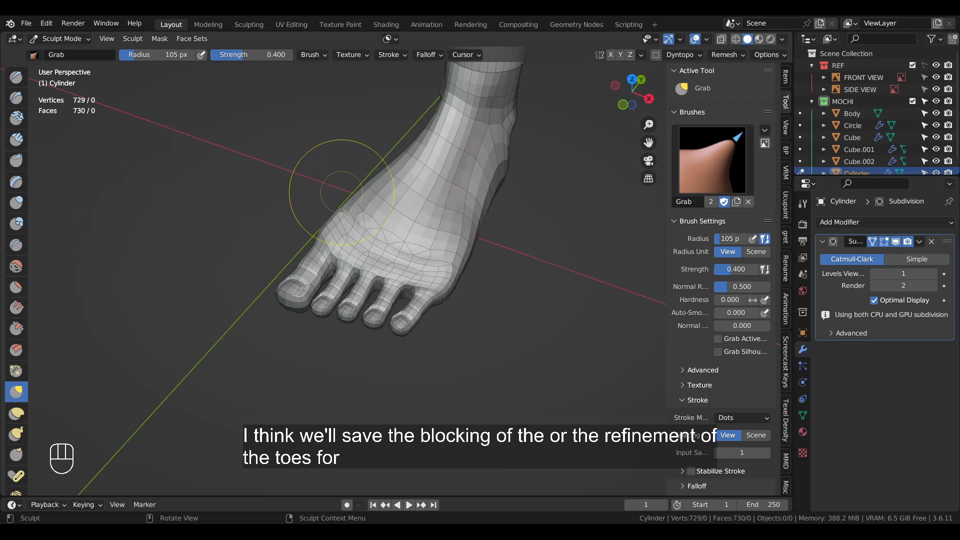
Switch to the Inflate brush and try inflating the top of the foot at a 198 px radius
mouse_move(341, 192)
middle_mouse_down()
mouse_move(499, 173)
mouse_move(482, 214)
middle_mouse_up()
key("i")
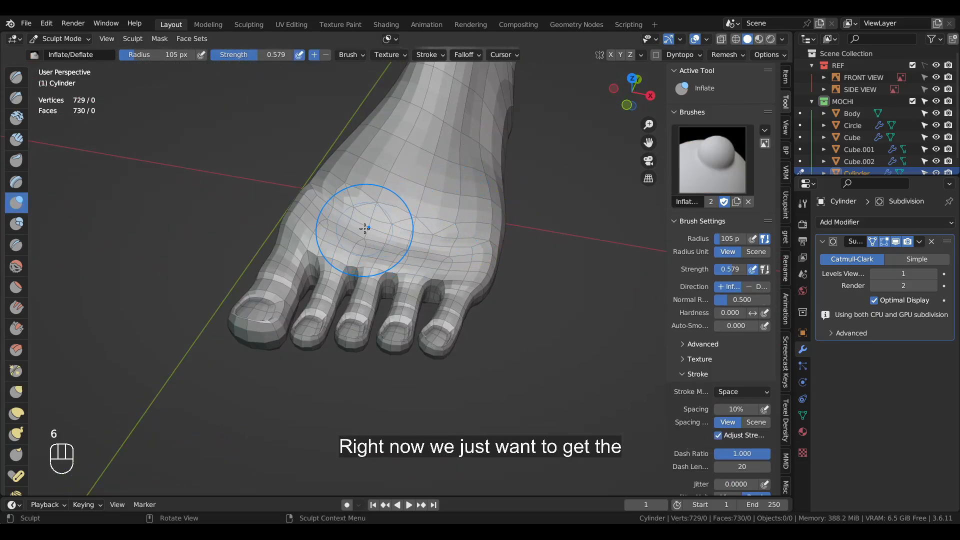
key("f")
key("f")
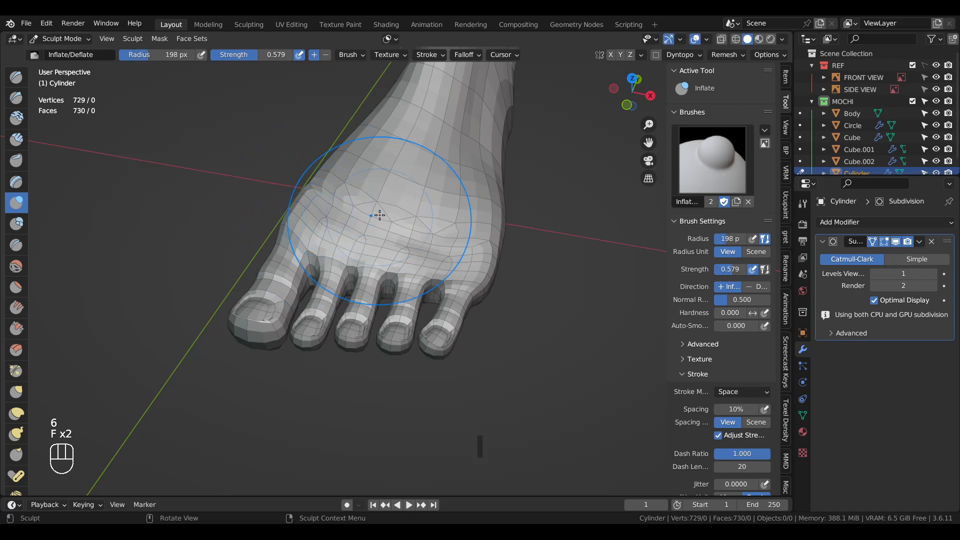
left_click_drag(396, 210, 410, 225)
scroll(410, 226, "down", 2)
mouse_move(410, 225)
middle_mouse_down()
mouse_move(460, 167)
mouse_move(474, 213)
mouse_move(442, 199)
middle_mouse_up()
key("ctrl+z")
Set the Inflate brush radius to 117 px, inflate the top of the forefoot, and smooth the surface
key("f")
left_click(389, 201)
key("f")
left_click(402, 203)
left_click_drag(390, 209, 384, 214)
middle_click_drag(384, 215, 418, 216)
left_click_drag(397, 225, 382, 233, "shift")
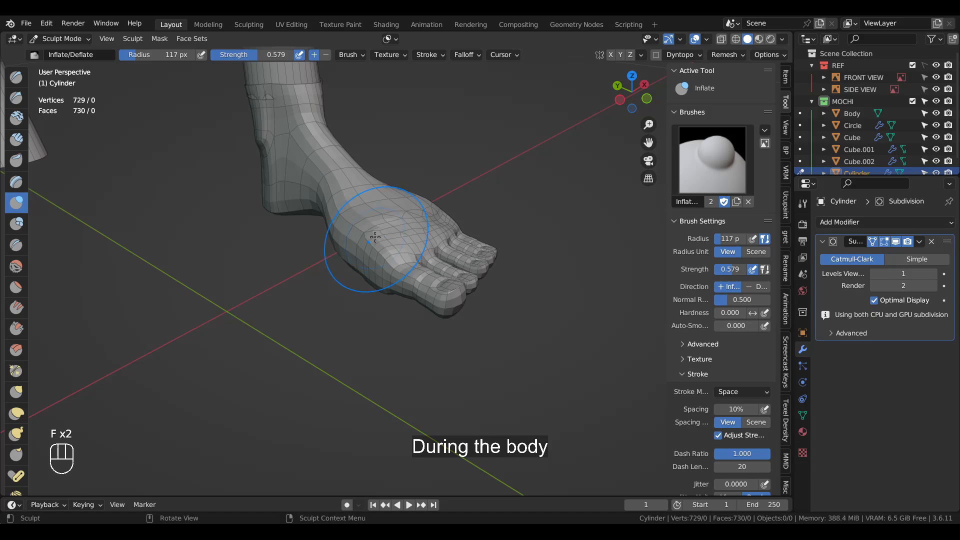
Try reshaping the little toe with the Grab brush at a 79 px radius
middle_click_drag(375, 237, 415, 255)
middle_click_drag(422, 294, 365, 319)
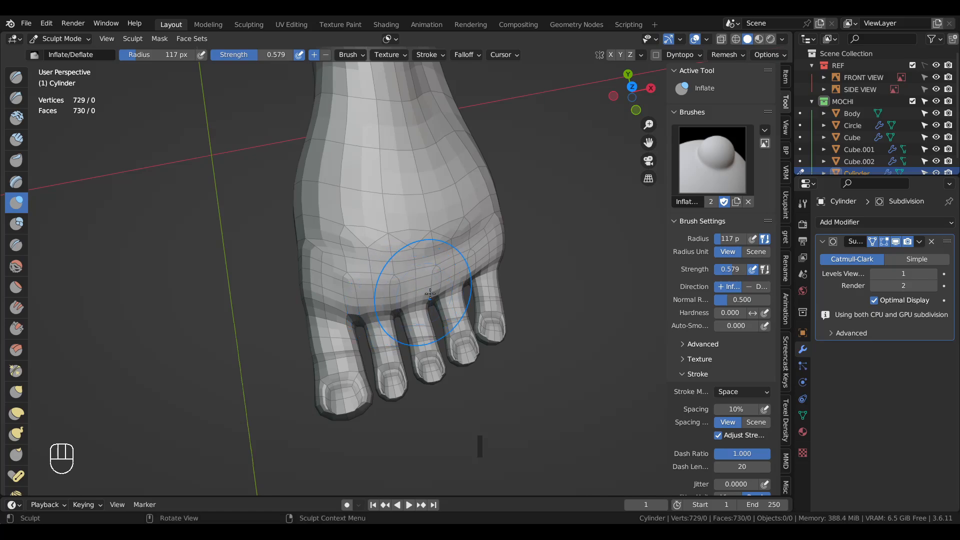
scroll(489, 262, "down", 3)
middle_click_drag(475, 300, 450, 312)
scroll(435, 312, "up", 7)
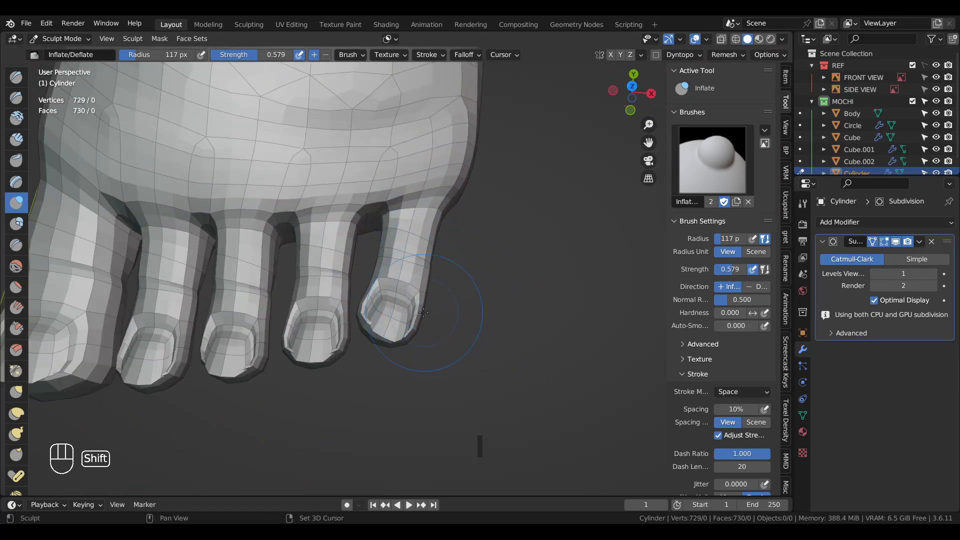
key("g")
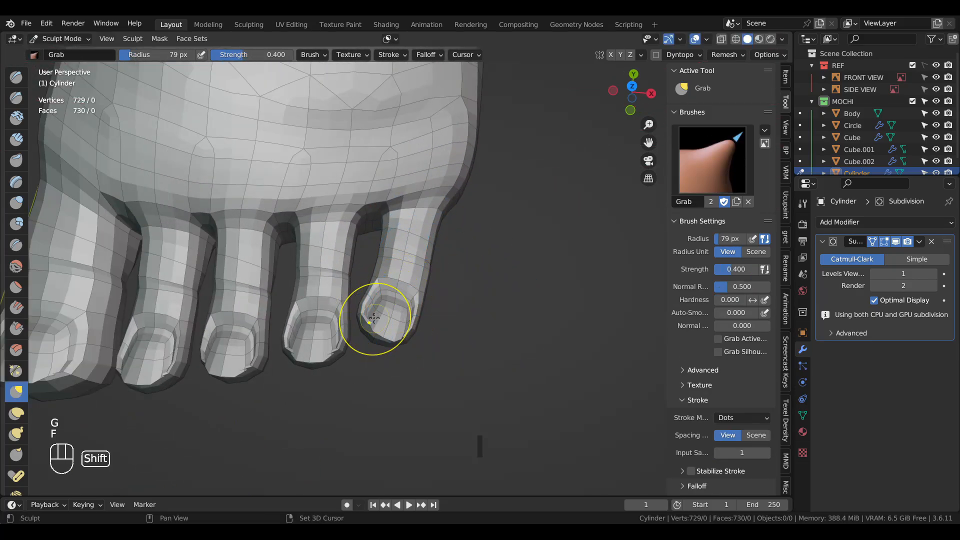
key("ctrl+z")
key("ctrl+z")
Return the foot to Edit Mode with edge selection, close to the front of the toenails
scroll(413, 300, "down", 5)
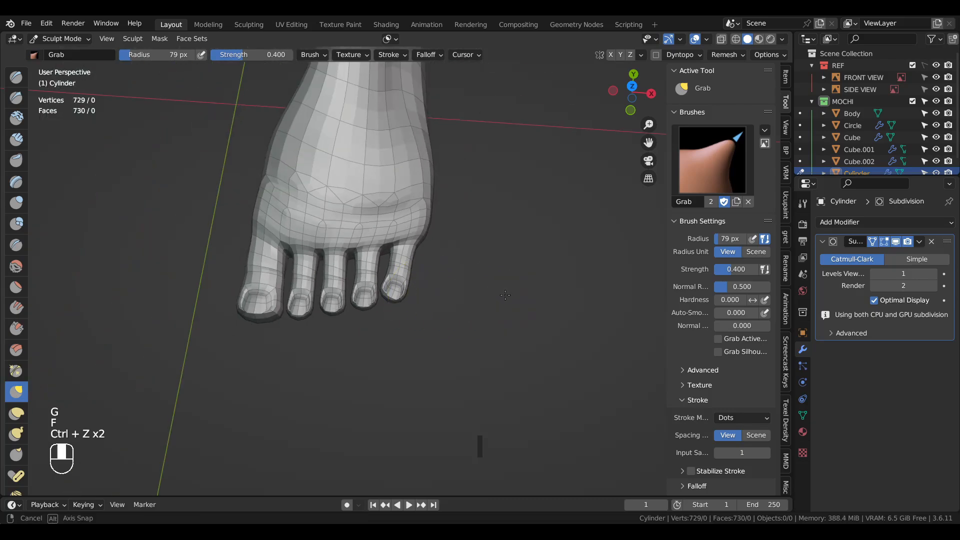
middle_click_drag(414, 300, 425, 231)
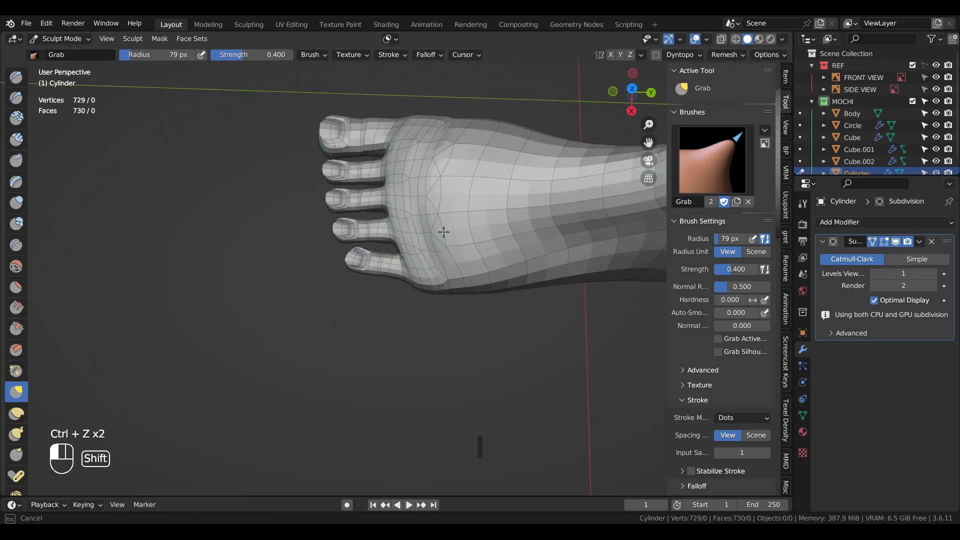
middle_click_drag(439, 192, 475, 332, "shift")
key("Tab")
scroll(366, 258, "up", 4)
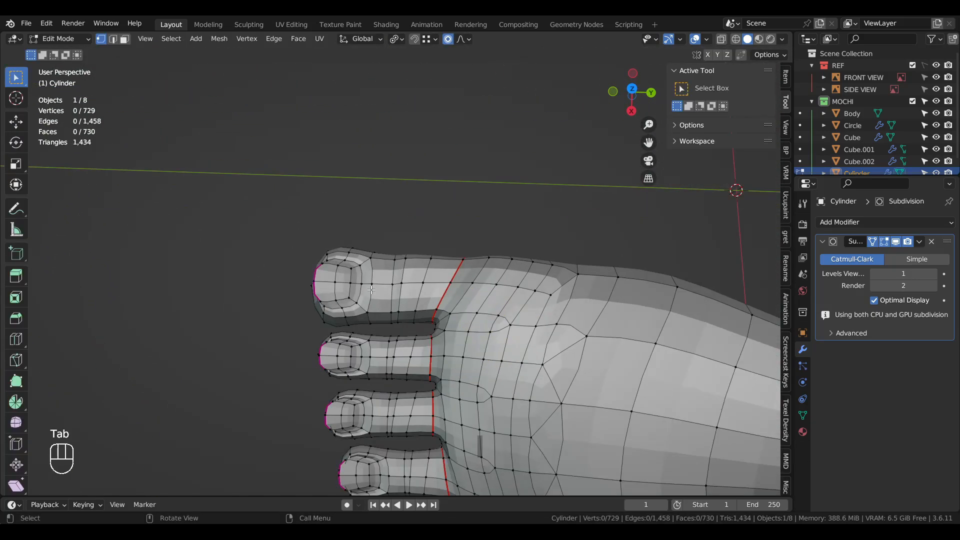
middle_click_drag(366, 258, 460, 162)
key("2")
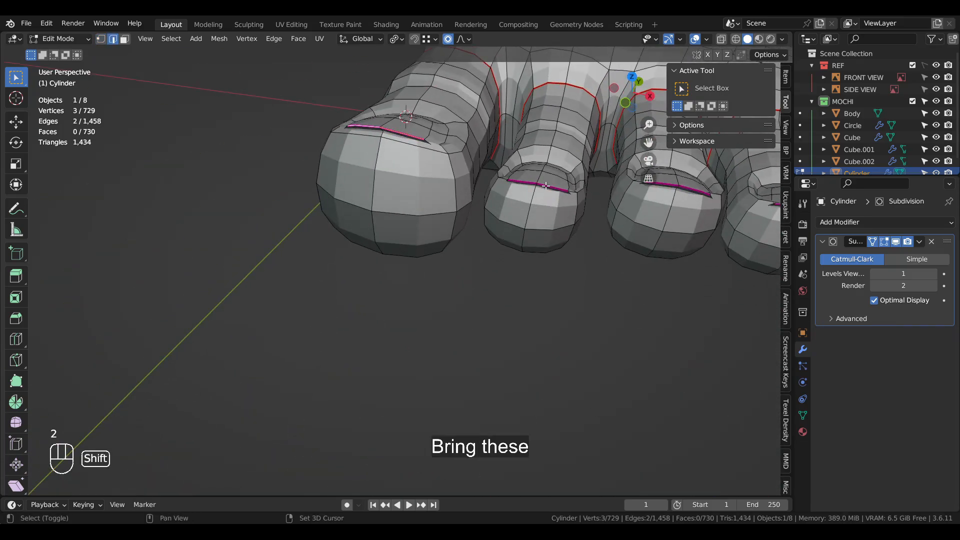
Select the front edges of all five toenails and raise them about 0.0008 m along Z with proportional editing
left_click(526, 183, "shift")
left_click(525, 183, "shift")
middle_click_drag(603, 212, 575, 224)
key("ctrl+z")
key("ctrl+z")
key("ctrl+z")
left_click(632, 241, "shift")
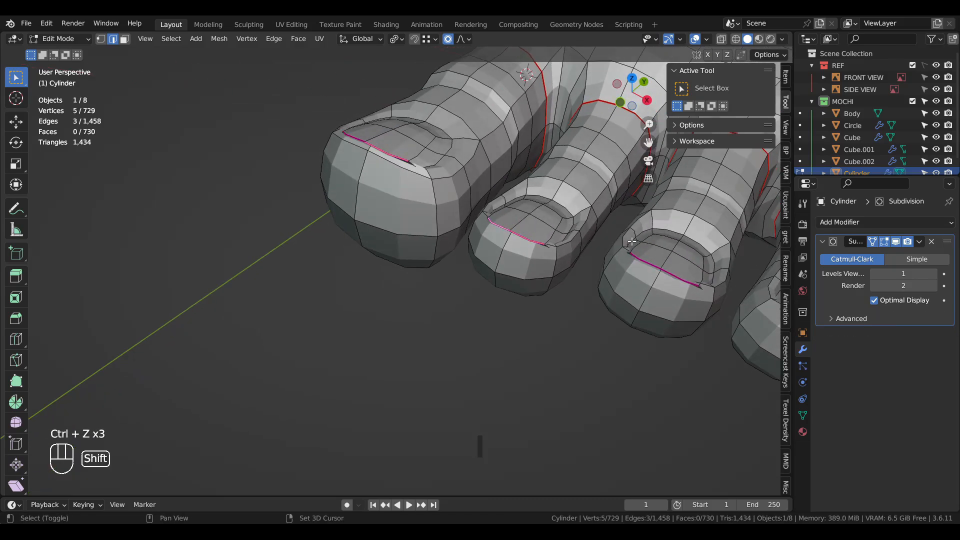
middle_click_drag(675, 276, 485, 240, "shift")
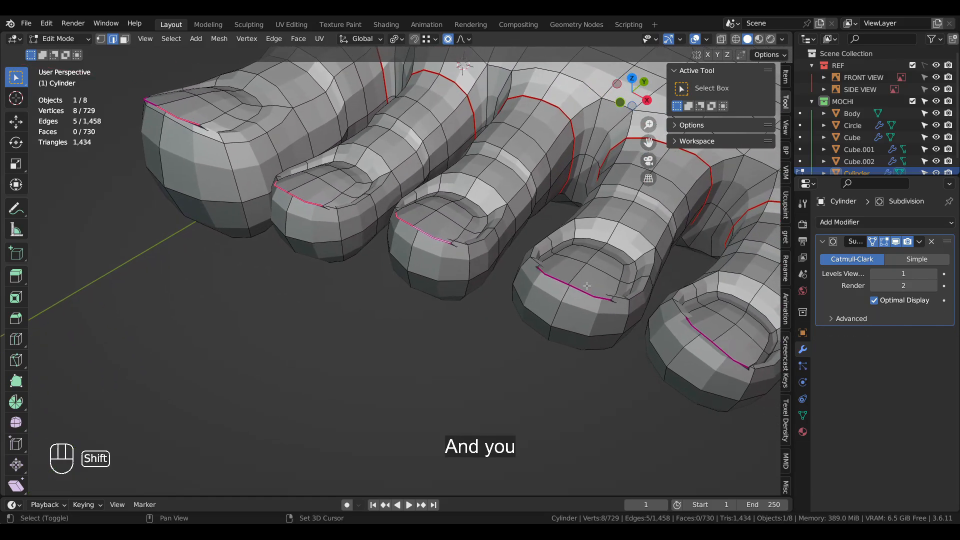
left_click(601, 301, "shift")
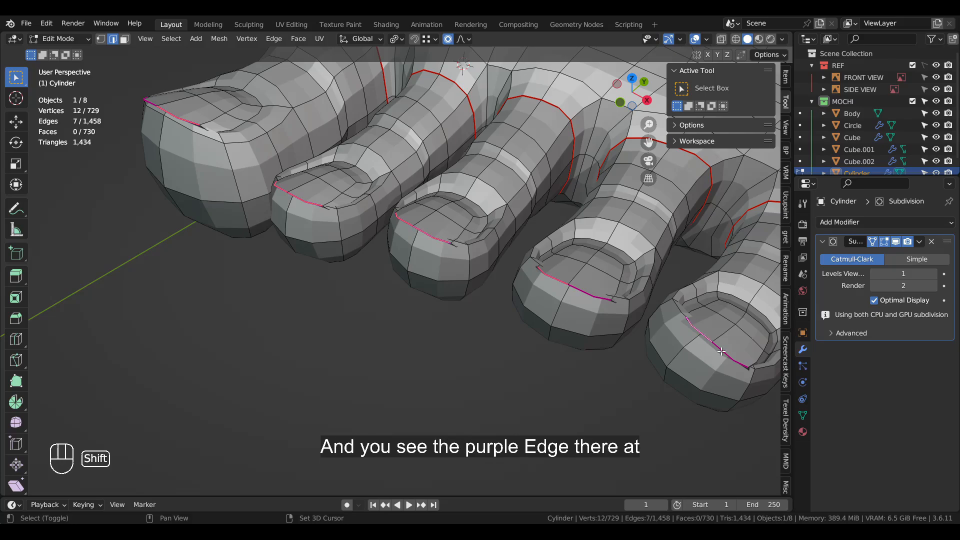
left_click(592, 293, "shift")
left_click(600, 296, "shift")
scroll(592, 293, "down", 6)
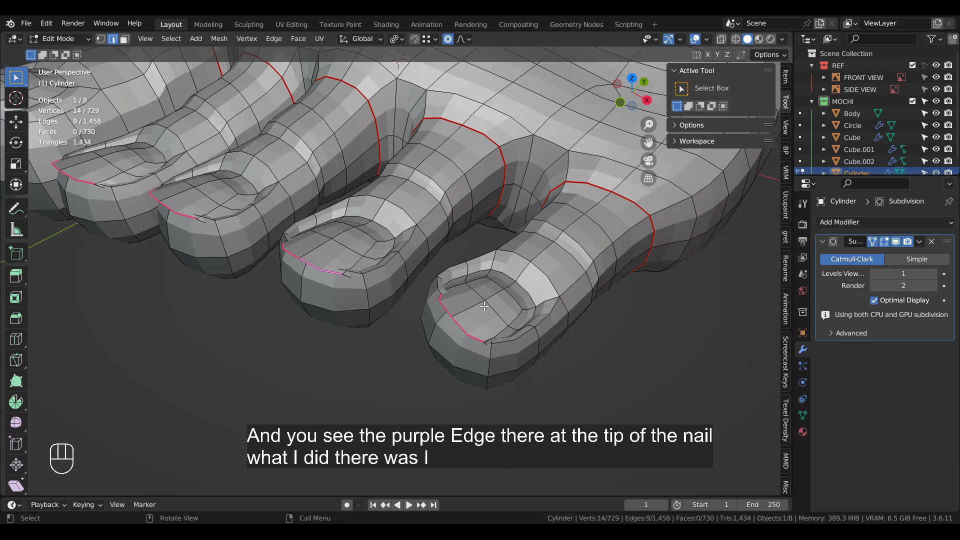
key("g")
key("z")
left_click(516, 303)
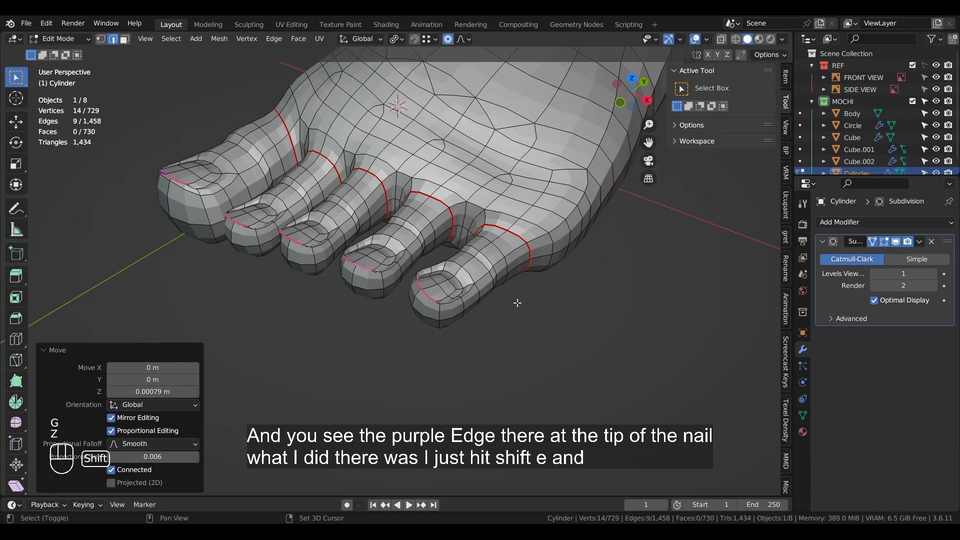
Try a crease of 1.000 on a single edge on top of the foot, and undo it
left_click(547, 141)
key("shift+e")
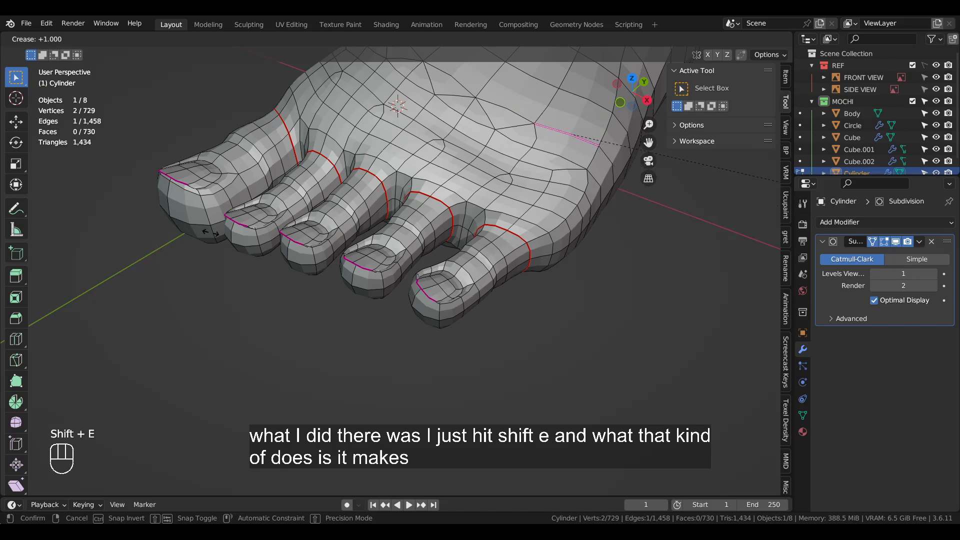
left_click(625, 295)
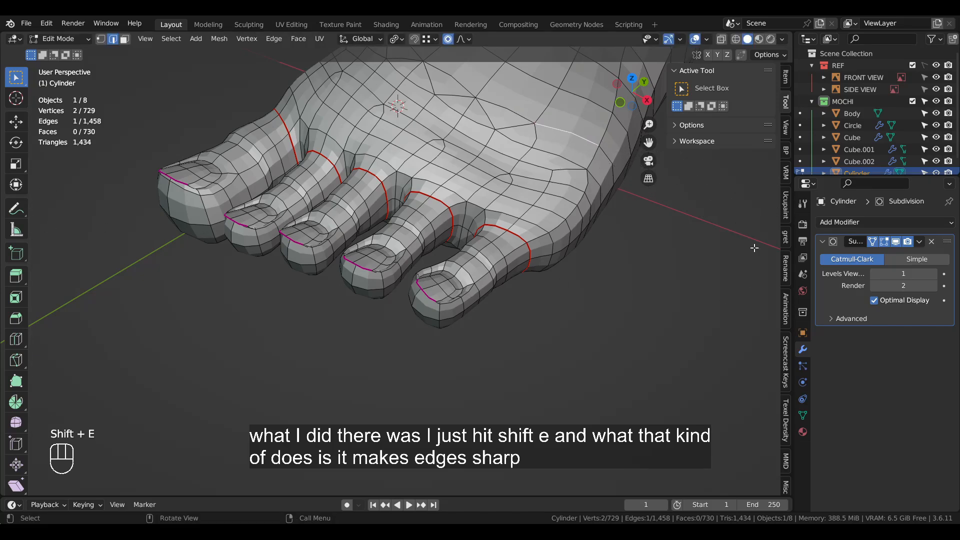
middle_click_drag(333, 275, 392, 256)
key("ctrl+z")
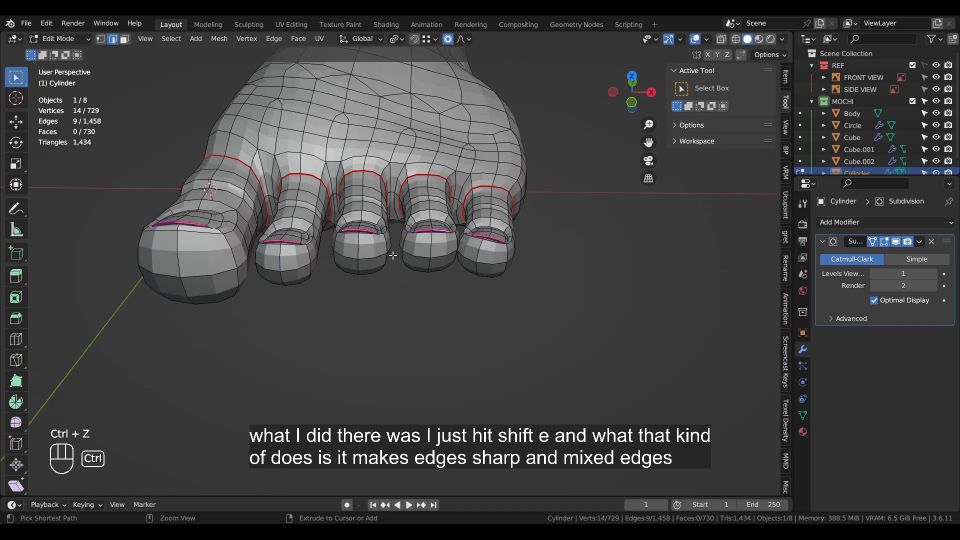
Raise the front edges of the five toenails by about another 0.0007 m along Z and clear the selection
key("g")
key("z")
left_click(503, 261)
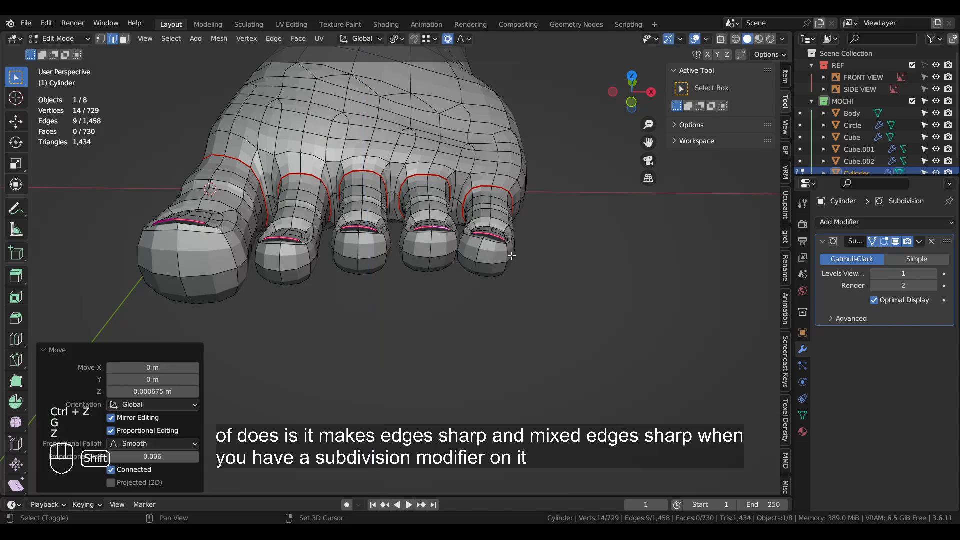
left_click(463, 310)
mouse_move(463, 310)
middle_mouse_down()
mouse_move(423, 281)
mouse_move(475, 315)
middle_mouse_up()
scroll(474, 315, "up", 1)
middle_click_drag(400, 313, 501, 358)
scroll(392, 285, "up", 2)
scroll(392, 285, "down", 1)
scroll(589, 342, "down", 4)
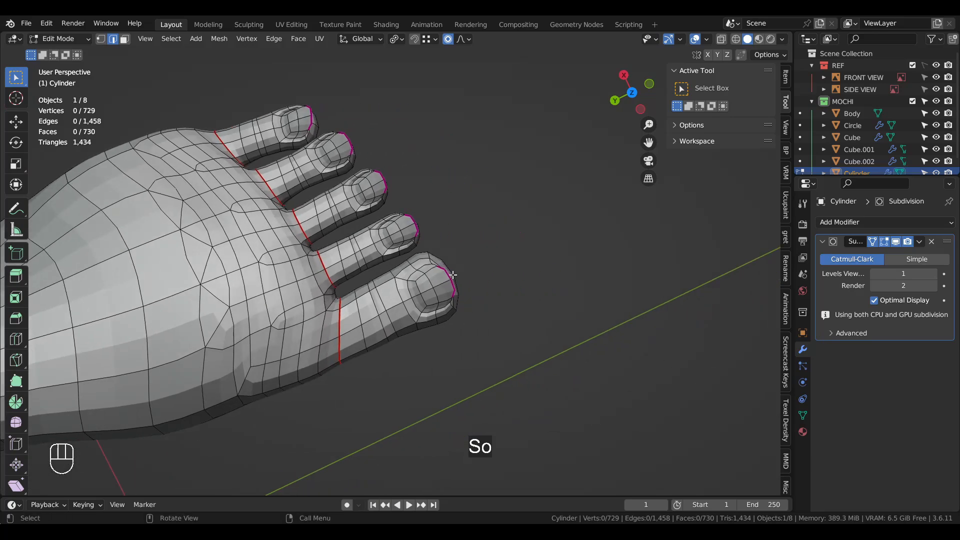
Move the vertex at the base of the second toe's nail about 0.001 m forward along Y with proportional editing
scroll(452, 277, "up", 2)
key("1")
left_click(370, 229)
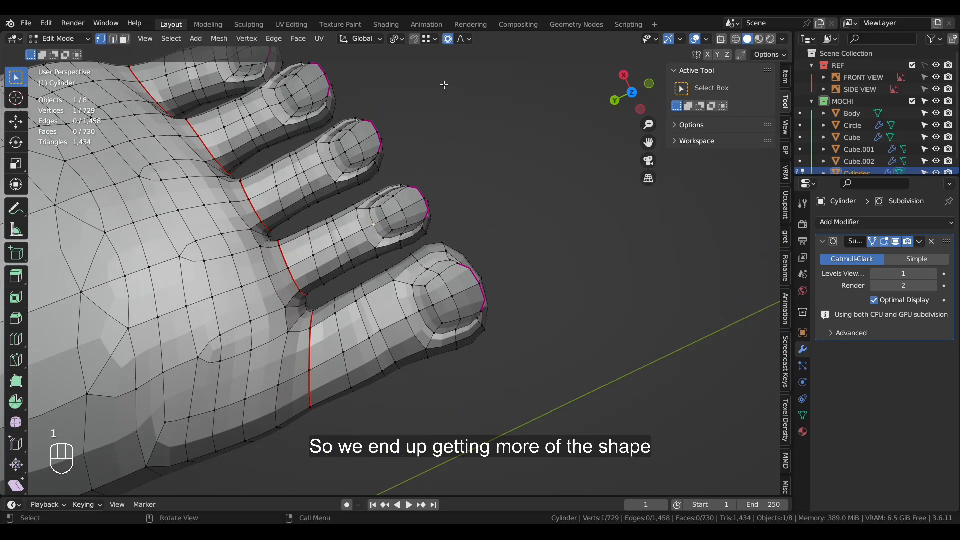
key("g")
key("y")
left_click(483, 72)
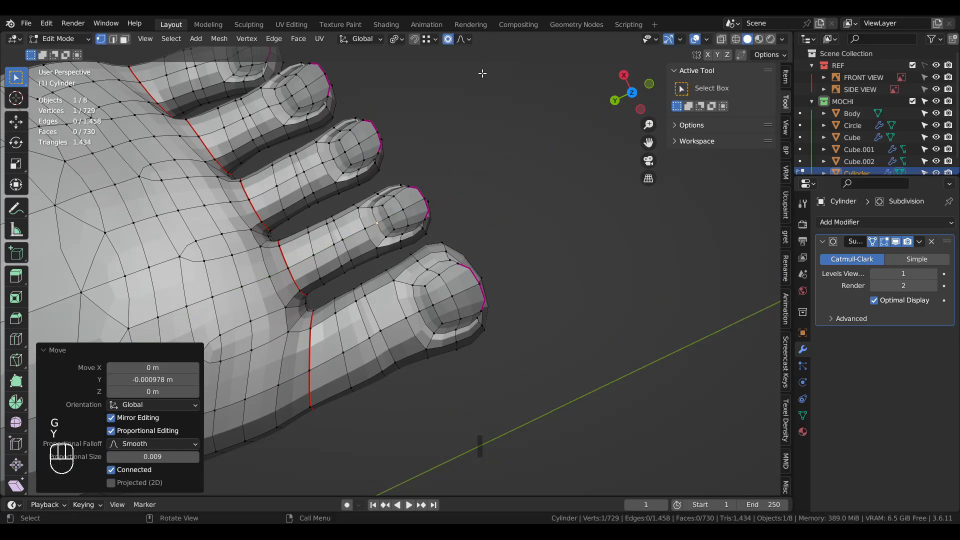
Switch to Sculpt Mode and pinch the base of the second toenail with the Pinch brush at a 55 px radius
middle_click_drag(472, 167, 450, 163)
key("ctrl+Tab")
key("3")
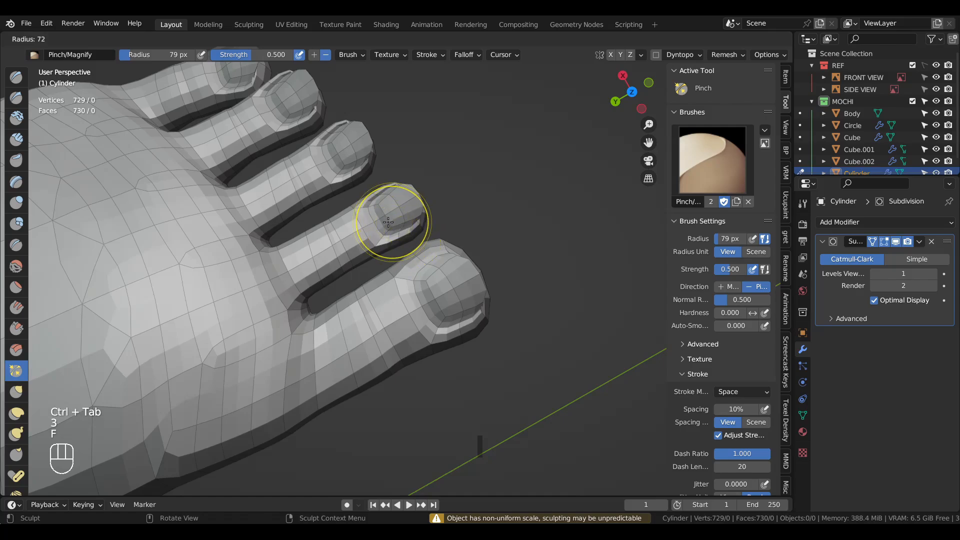
key("f")
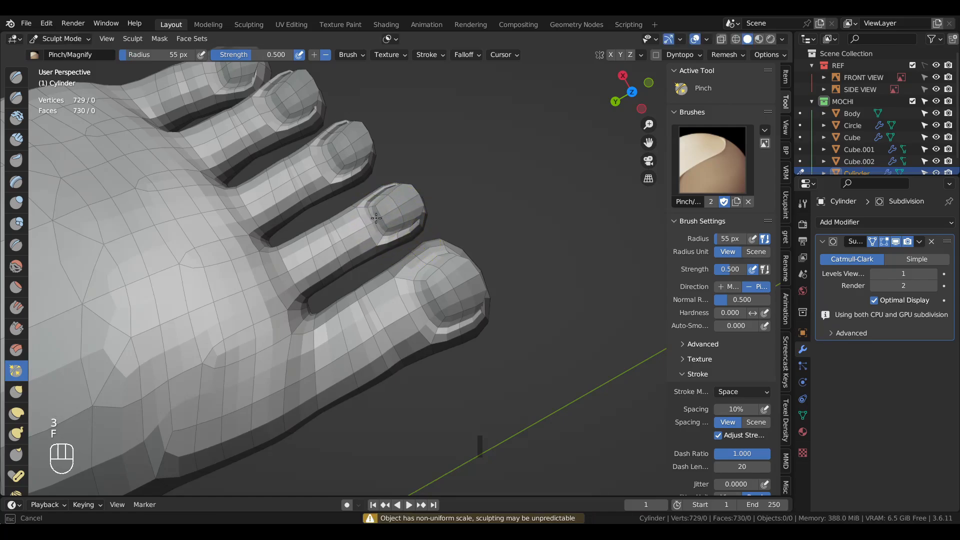
left_click(376, 218)
Reshape the base of the second toenail with the Grab brush at 88 px, and set the brush radius to 110 px
key("g")
key("f")
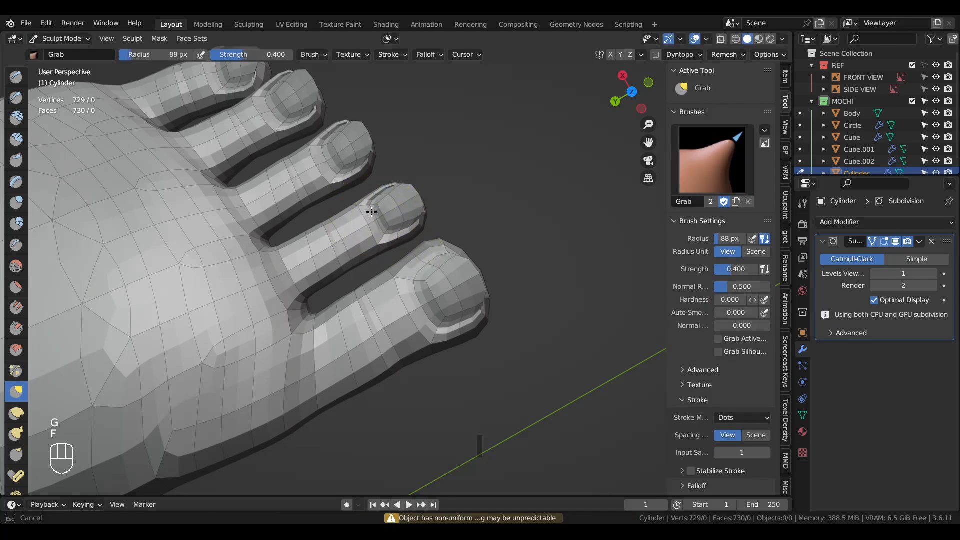
left_click_drag(371, 212, 375, 220)
left_click_drag(378, 231, 386, 241)
scroll(493, 257, "down", 8)
mouse_move(485, 248)
middle_mouse_down()
mouse_move(385, 225)
mouse_move(337, 163)
mouse_move(437, 145)
mouse_move(448, 264)
mouse_move(378, 217)
mouse_move(321, 246)
middle_mouse_up()
key("f")
left_click(326, 216)
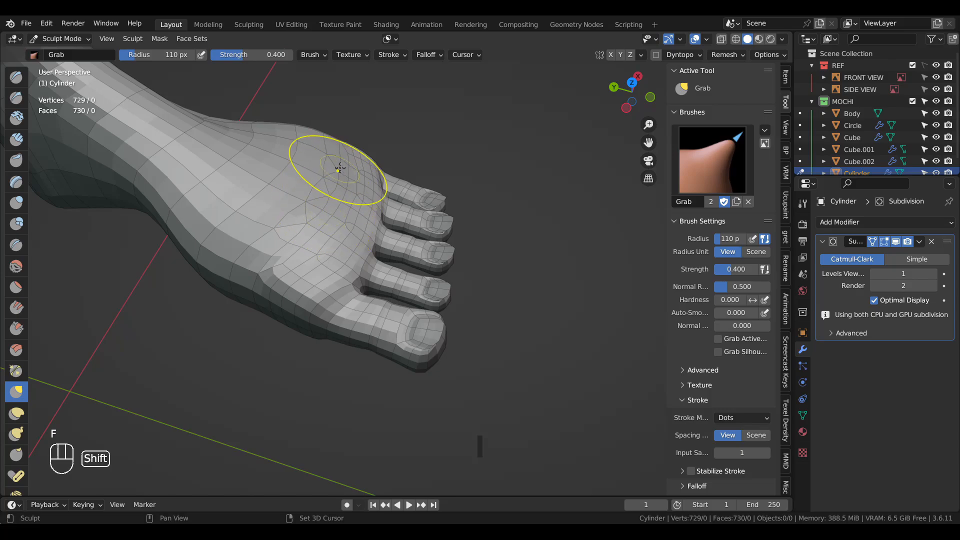
middle_click_drag(332, 161, 423, 326)
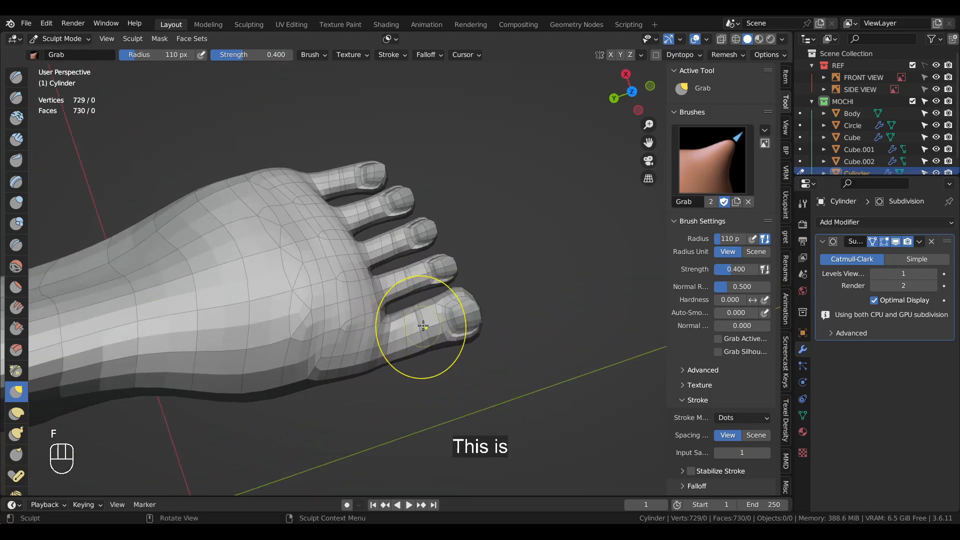
Inflate the top of the forefoot behind the toes with the Inflate brush at a 143 px radius
key("6")
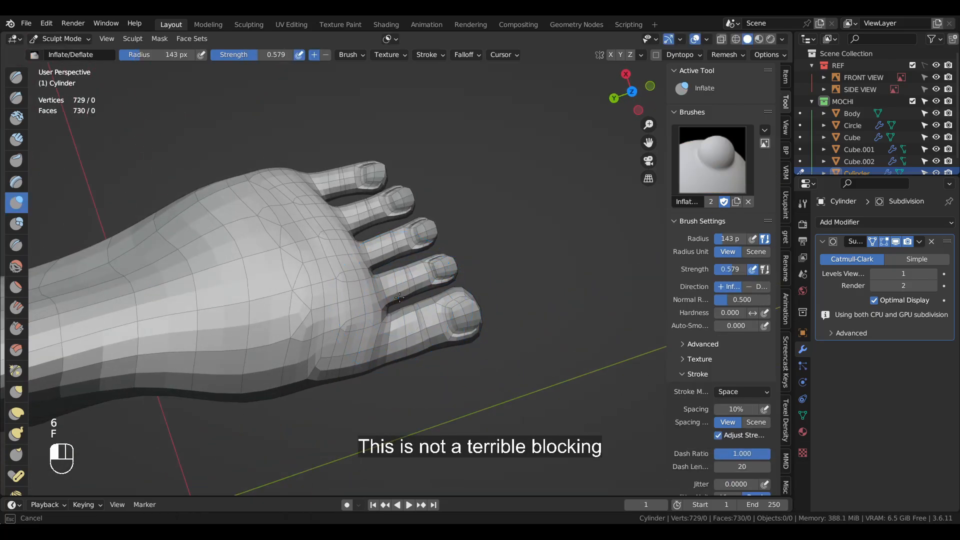
left_click_drag(400, 298, 382, 254)
left_click(354, 215)
Inflate the ball of the foot across the sole with the Inflate brush, reducing its radius from 164 px to about 118 px
scroll(443, 340, "down", 3)
mouse_move(440, 338)
middle_mouse_down()
mouse_move(467, 177)
mouse_move(463, 250)
mouse_move(457, 162)
middle_mouse_up()
middle_click_drag(435, 360, 407, 250, "shift")
key("f")
left_click(410, 256)
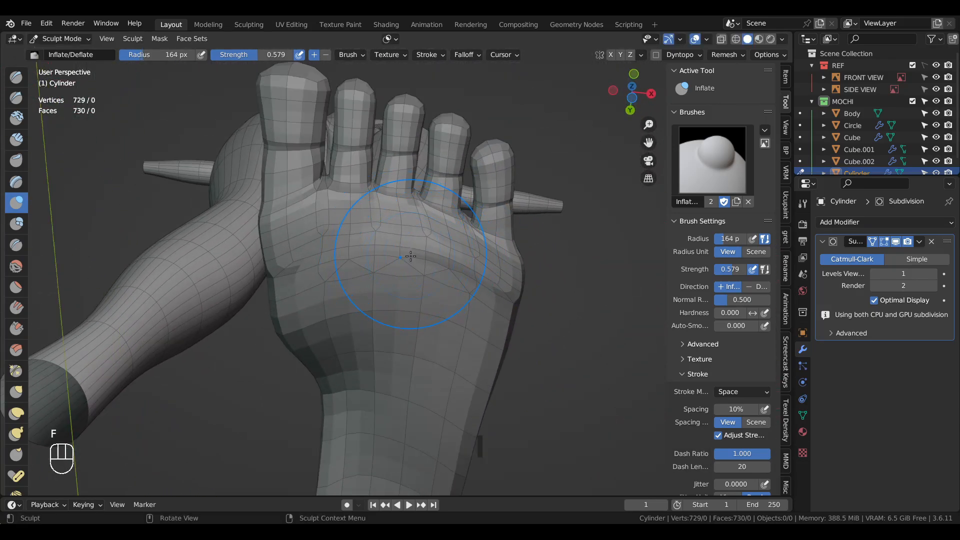
key("f")
left_click(371, 250)
key("f")
left_click(371, 245)
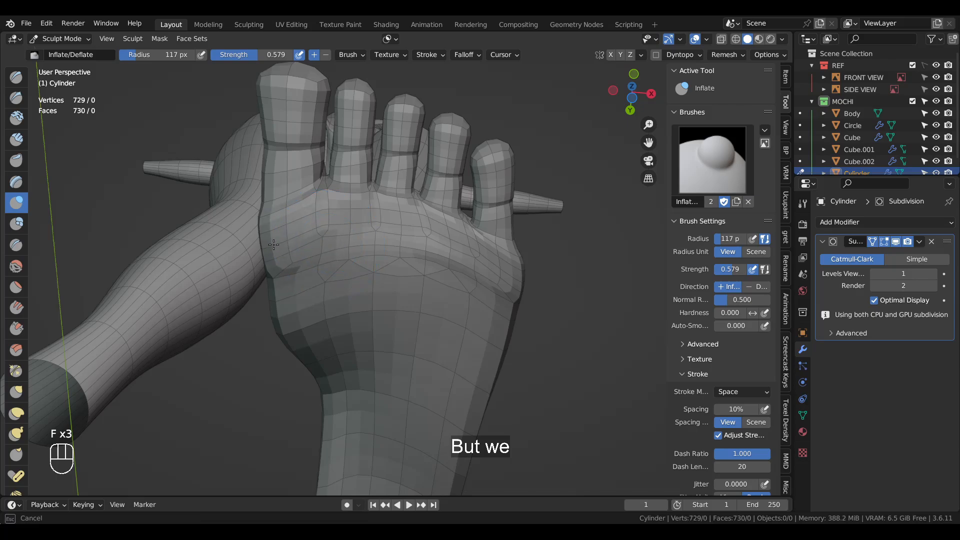
left_click_drag(274, 245, 347, 240)
key("f")
left_click(423, 251)
key("f")
left_click(440, 249)
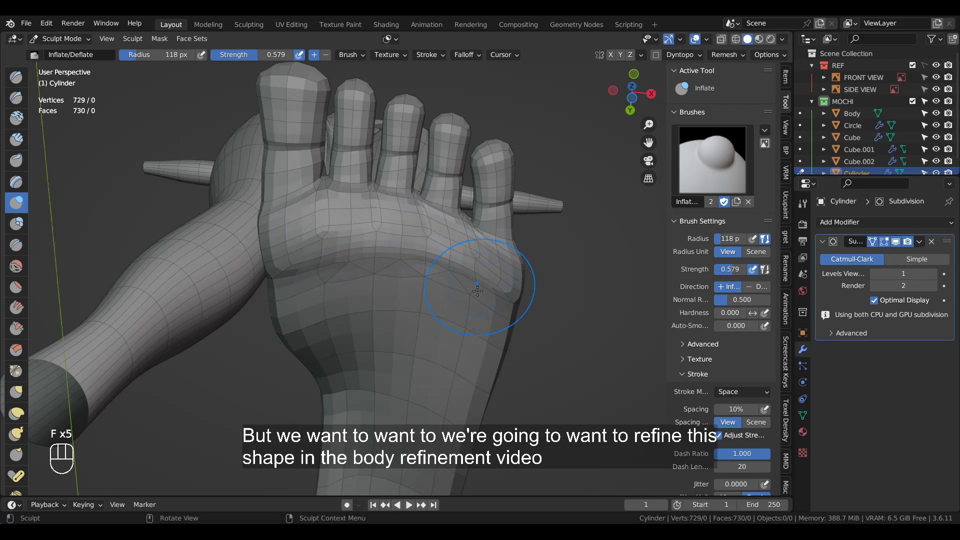
Sketch annotation outlines of the arch and fat pads on the sole, and erase them
mouse_move(477, 291)
middle_mouse_down()
mouse_move(459, 312)
mouse_move(430, 283)
mouse_move(405, 293)
middle_mouse_up()
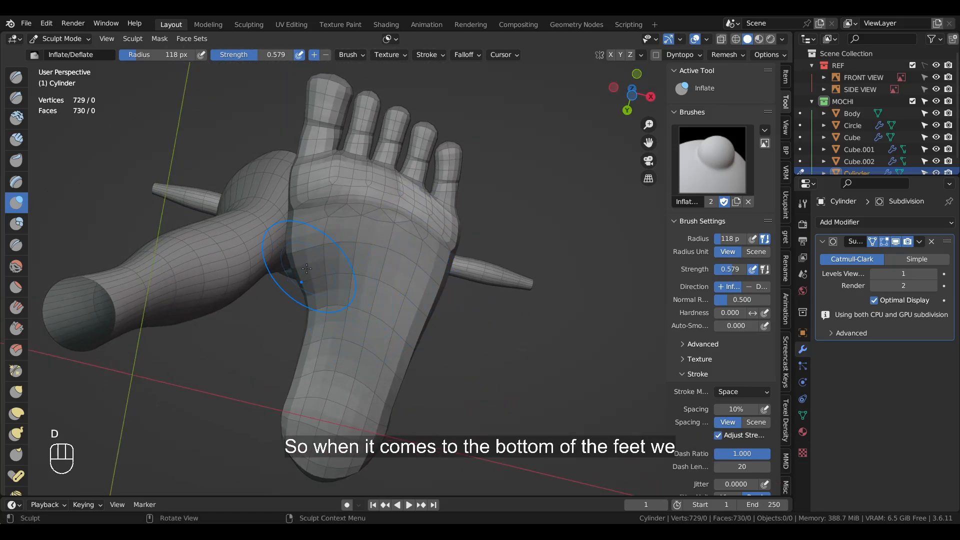
mouse_move(302, 269)
left_mouse_down()
mouse_move(358, 274)
mouse_move(315, 369)
mouse_move(327, 275)
left_mouse_up()
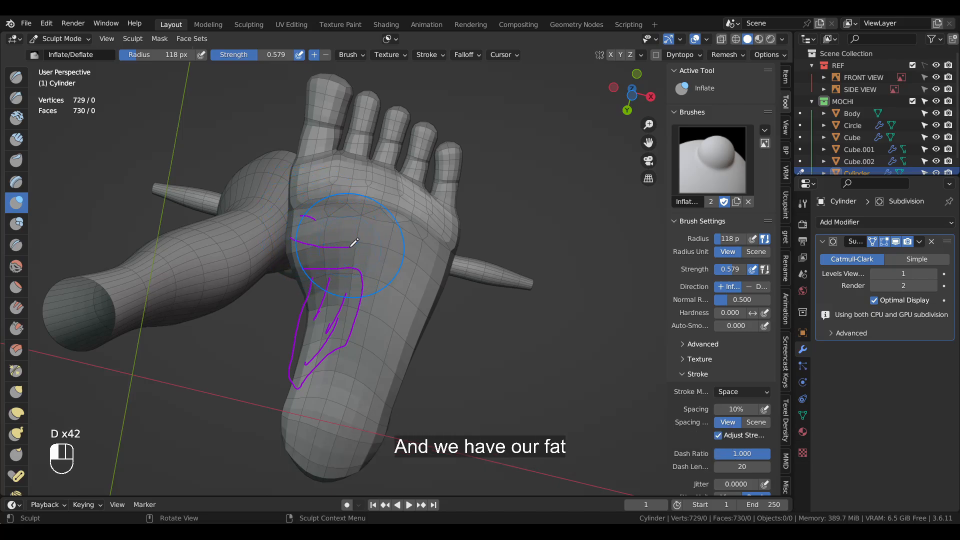
left_click_drag(320, 171, 311, 191)
mouse_move(414, 204)
left_mouse_down()
mouse_move(388, 228)
mouse_move(418, 210)
left_mouse_up()
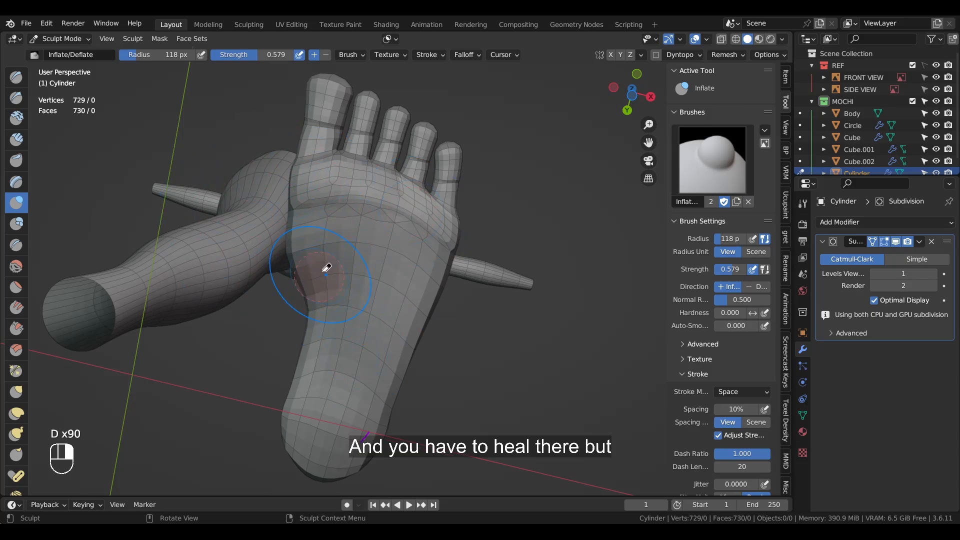
Set the Inflate brush radius to 94 px and build up the fat pads along the ball of the foot
middle_click_drag(326, 269, 409, 213)
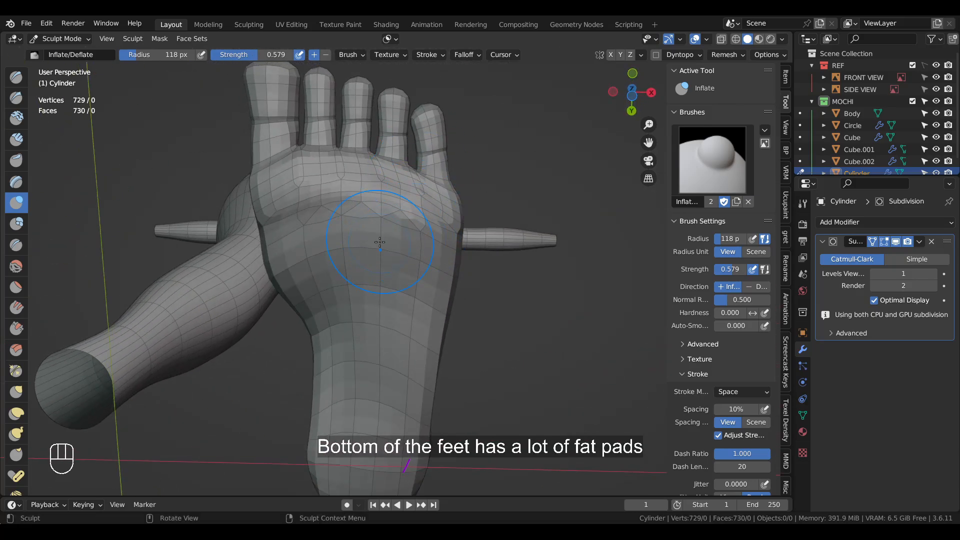
mouse_move(380, 242)
middle_mouse_down()
mouse_move(369, 185)
mouse_move(396, 214)
mouse_move(370, 187)
middle_mouse_up()
key("f")
left_click(359, 187)
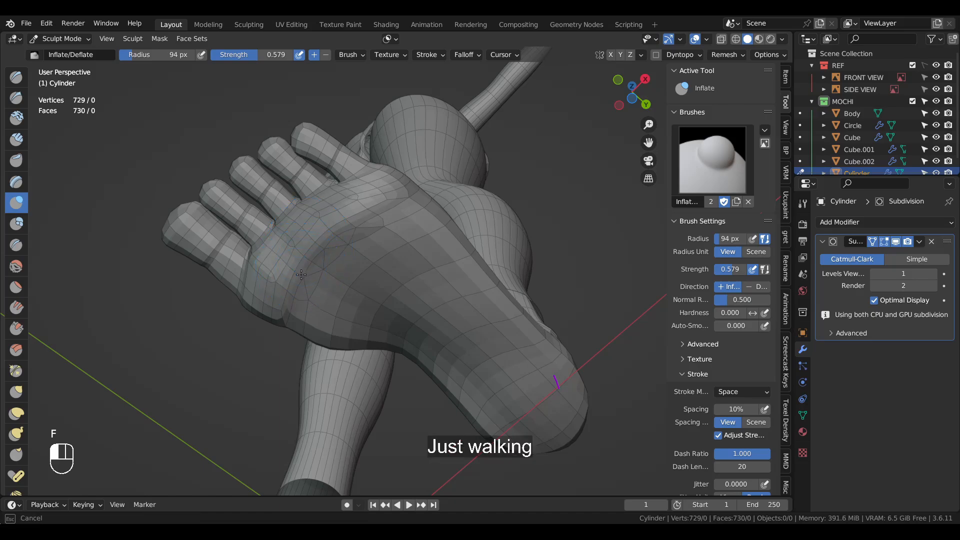
middle_click_drag(334, 274, 353, 212)
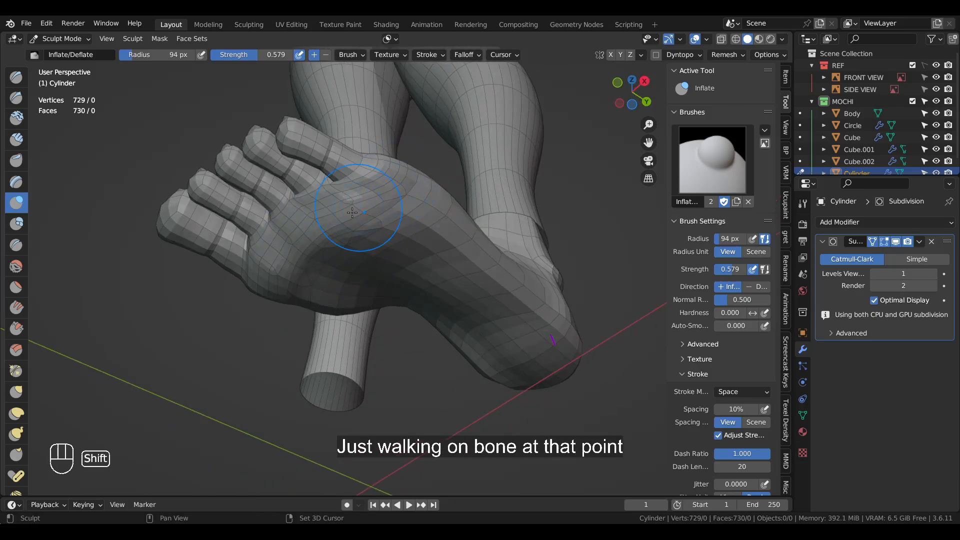
left_click_drag(389, 188, 361, 214)
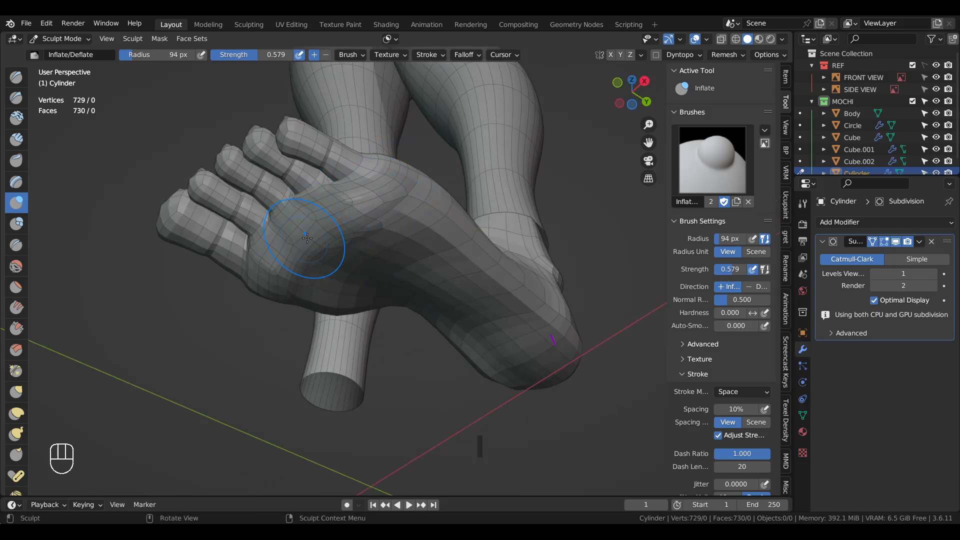
mouse_move(307, 238)
middle_mouse_down()
mouse_move(351, 260)
mouse_move(415, 320)
mouse_move(366, 216)
mouse_move(350, 247)
mouse_move(453, 297)
mouse_move(447, 260)
mouse_move(568, 252)
mouse_move(586, 274)
middle_mouse_up()
key("KP_1")
key("f")
left_click(598, 275)
right_click(528, 273)
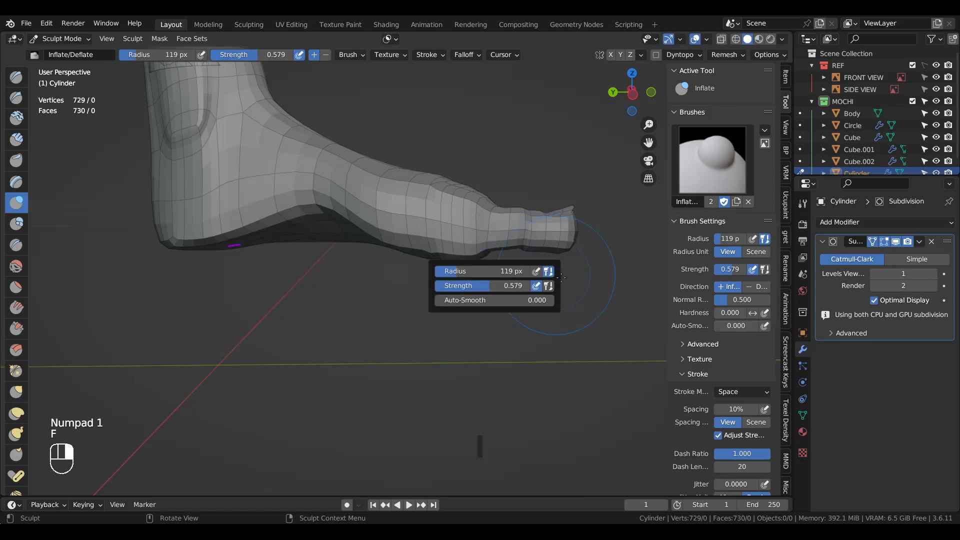
In Edit Mode, select all five toes up to their seams and lower them about 0.0054 m along Z with proportional editing
key("Tab")
middle_click_drag(603, 308, 466, 312)
key("l")
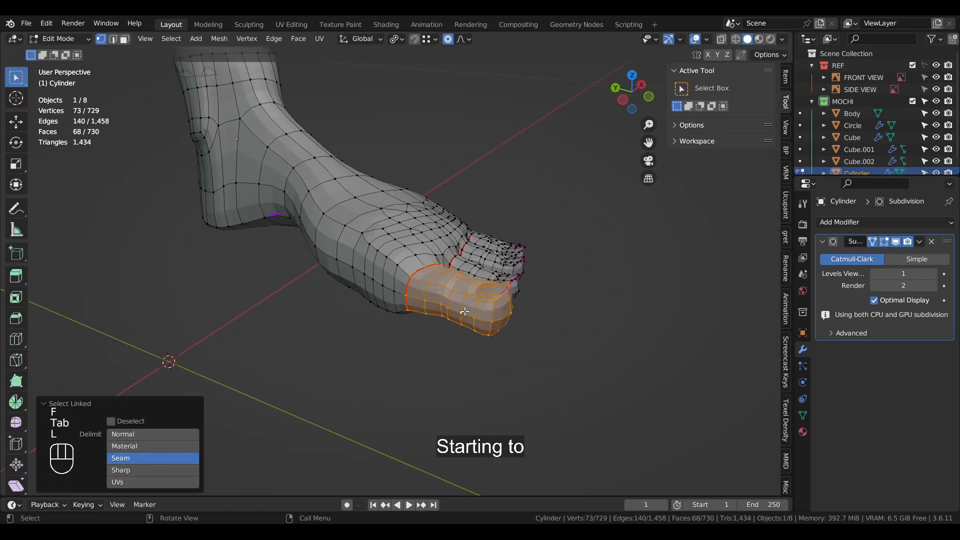
key("l")
middle_click_drag(499, 249, 345, 238)
key("l")
key("g")
key("z")
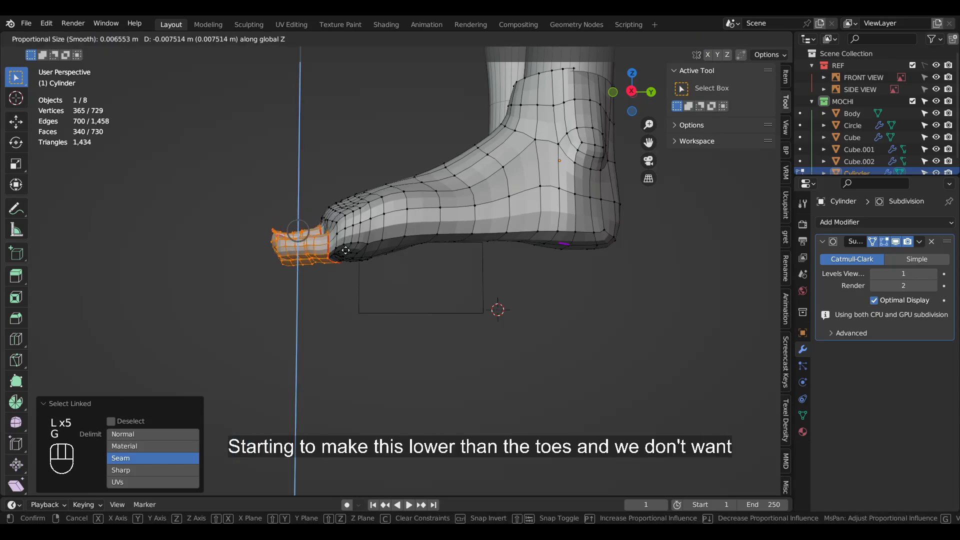
left_click(339, 249)
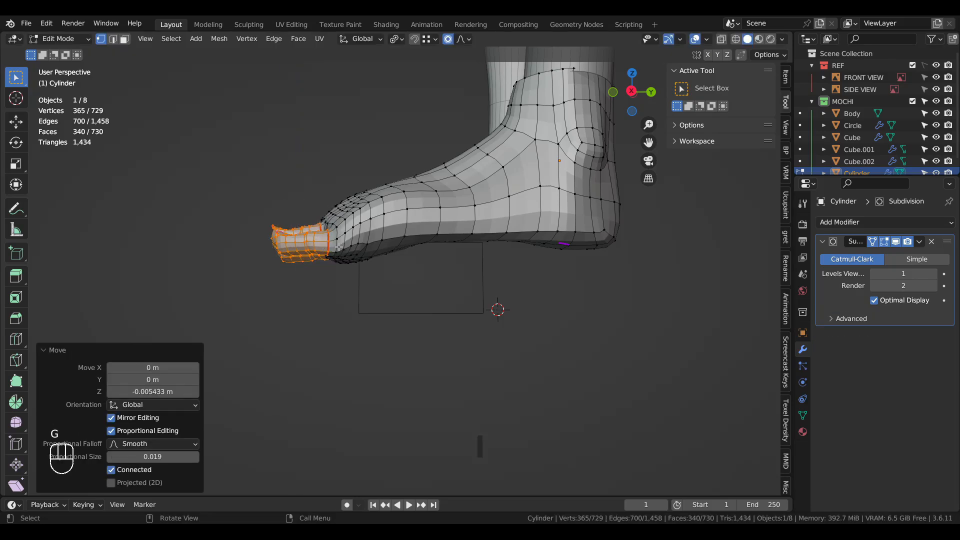
Compare the toes with and without the last move, and raise them about 0.0017 m along Z
mouse_move(338, 248)
middle_mouse_down()
mouse_move(581, 317)
mouse_move(599, 292)
mouse_move(568, 258)
mouse_move(474, 330)
middle_mouse_up()
key("ctrl+z")
key("ctrl+shift+z")
key("g")
key("z")
left_click(559, 244)
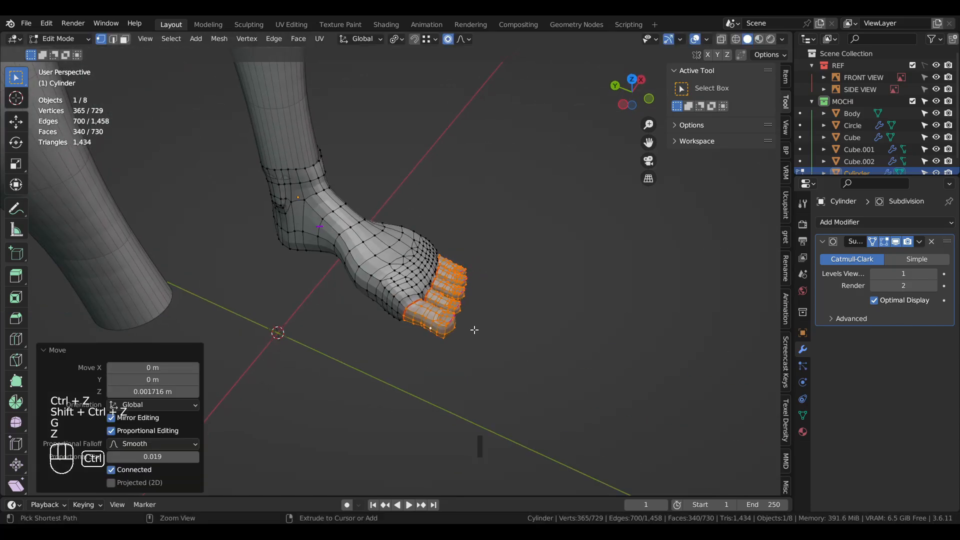
Return to Sculpt Mode, set the Inflate brush radius to 100 px, and smooth the top of the forefoot
key("ctrl+Tab")
left_click(505, 285)
scroll(421, 298, "up", 4)
key("f")
left_click(413, 302)
left_click_drag(414, 302, 467, 225, "shift")
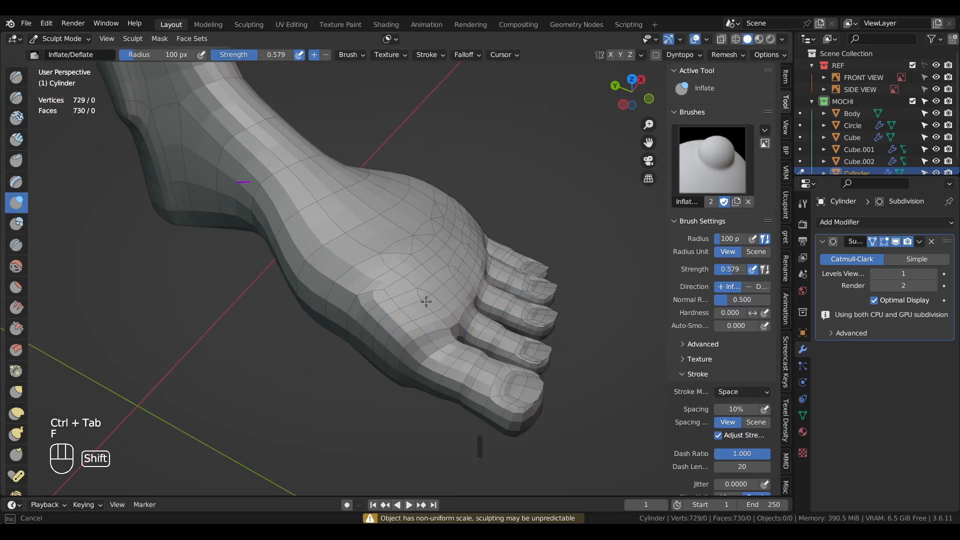
Stroke across the top of the forefoot with the Draw Sharp brush inverted, using a 128 px radius
middle_click_drag(453, 270, 395, 255)
scroll(395, 256, "up", 3)
key("7")
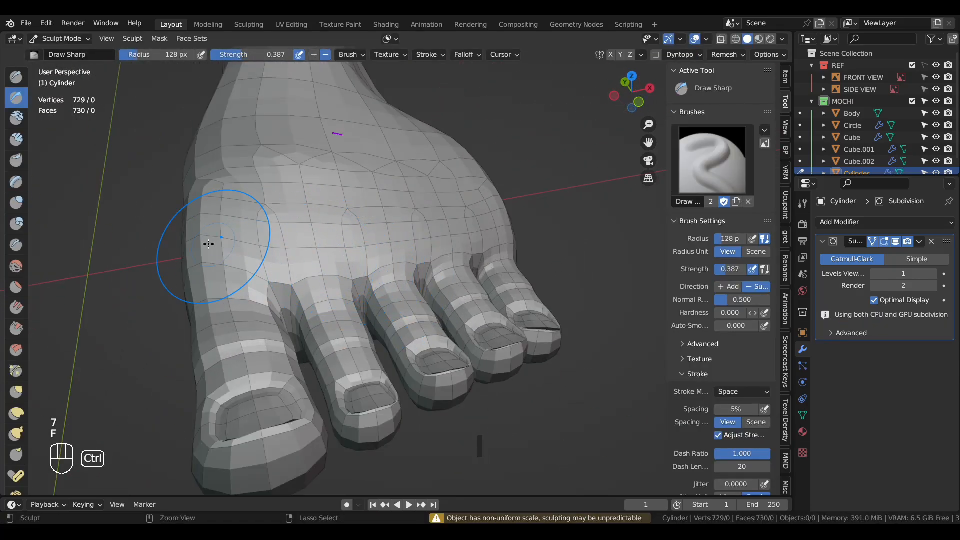
left_click_drag(208, 244, 422, 231, "ctrl")
left_click_drag(572, 220, 575, 219, "ctrl")
scroll(573, 219, "down", 4)
middle_click_drag(450, 280, 550, 240)
scroll(540, 255, "up", 2)
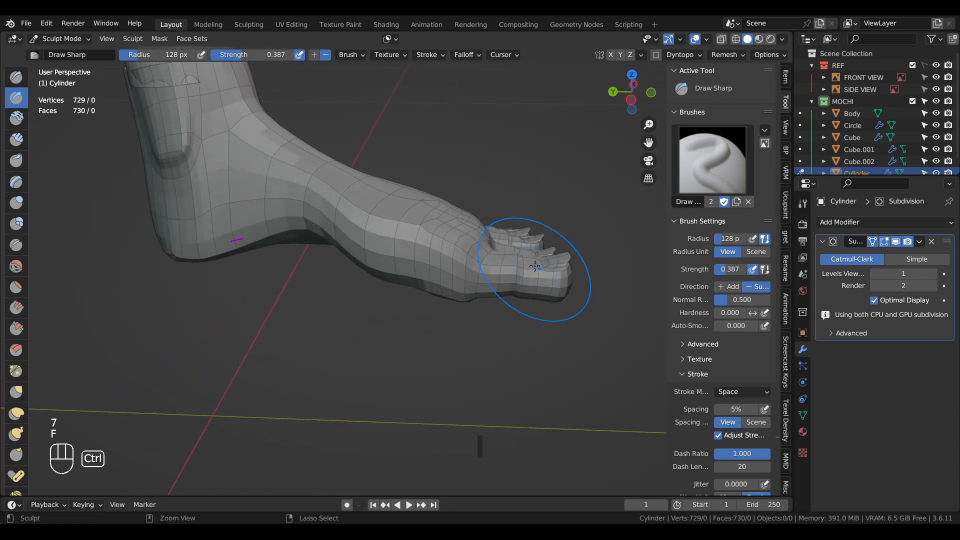
middle_click_drag(511, 265, 470, 248)
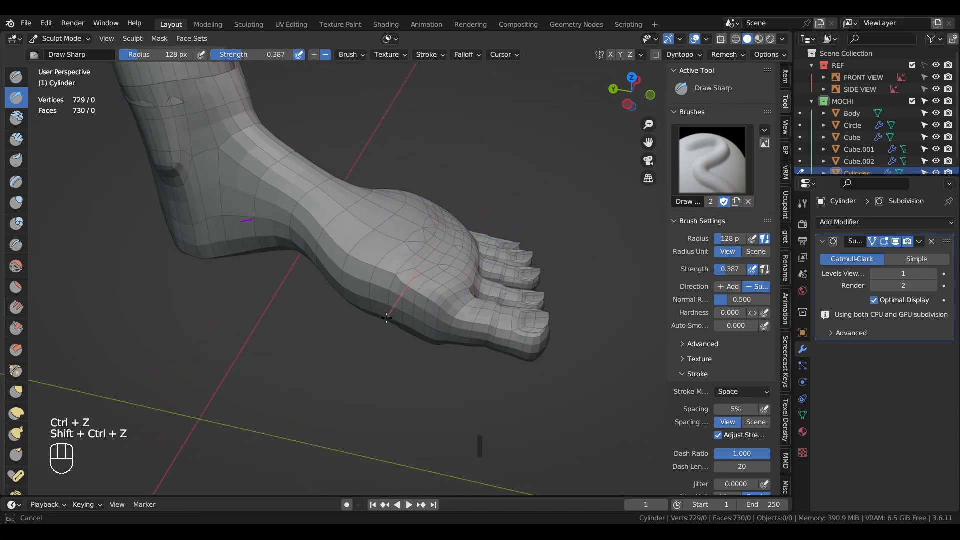
middle_click_drag(412, 300, 290, 245)
Undo the last stroke, set the Grab brush radius to 119 px, and smooth the outer side of the forefoot
key("g")
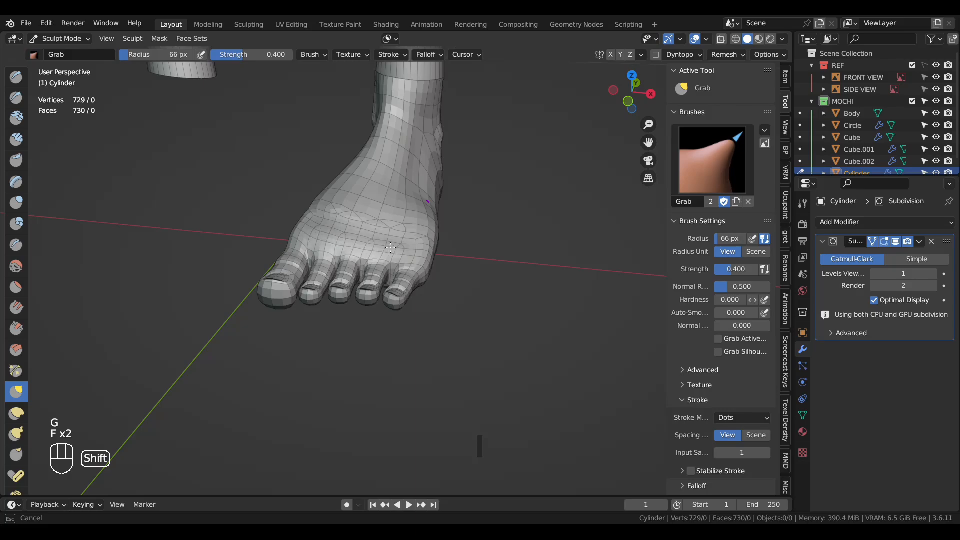
mouse_move(390, 248)
middle_mouse_down()
mouse_move(390, 227)
mouse_move(360, 242)
mouse_move(313, 245)
mouse_move(337, 255)
mouse_move(383, 314)
middle_mouse_up()
key("ctrl+z")
key("f")
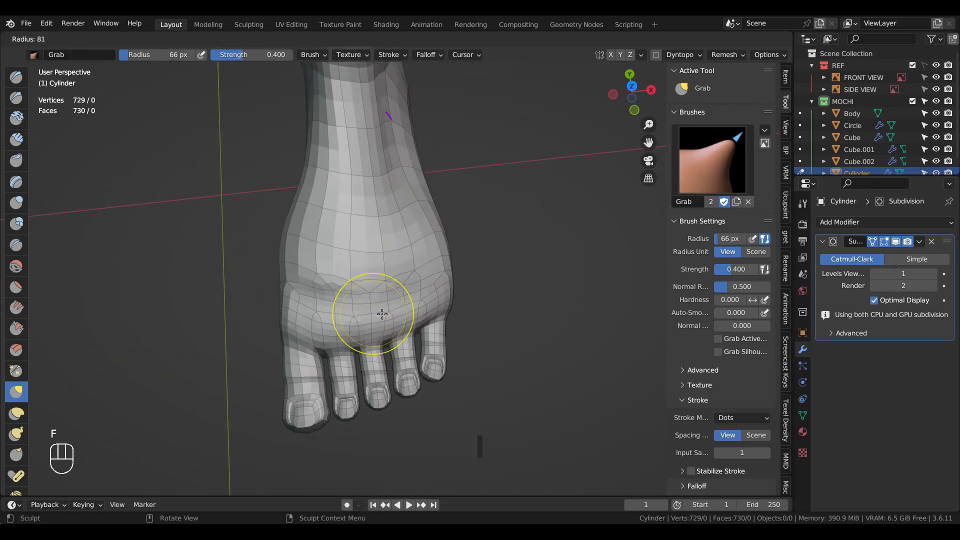
left_click(364, 332)
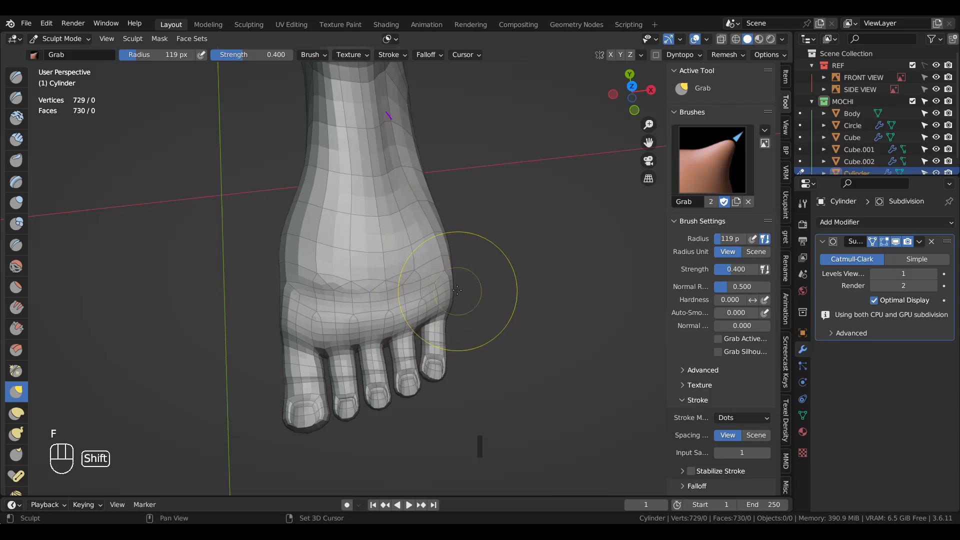
left_click_drag(440, 238, 436, 246, "shift")
scroll(517, 287, "down", 3)
middle_click_drag(413, 219, 443, 269)
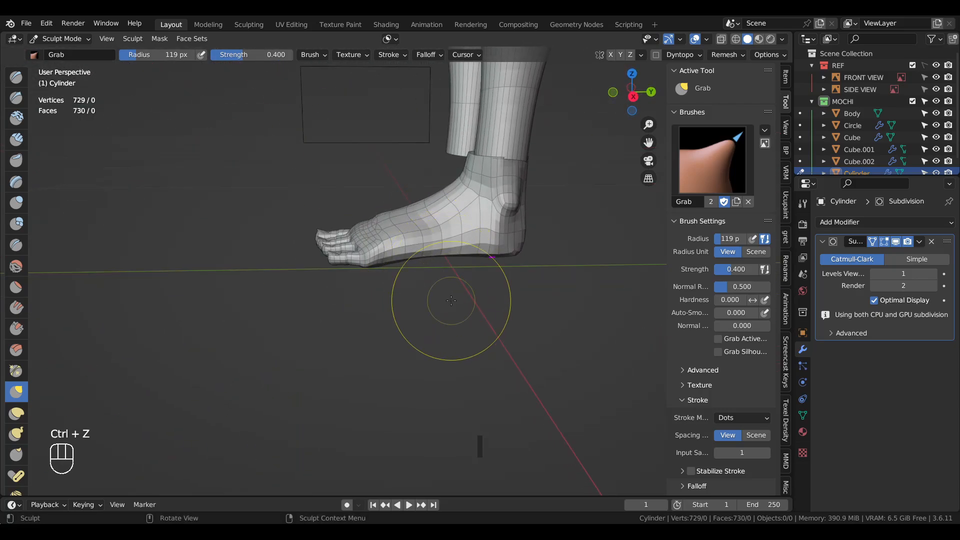
In Edit Mode, select the whole foot and scale it to 0.895 along Y to match the side reference
key("KP_3")
key("Tab")
key("a")
key("s")
key("y")
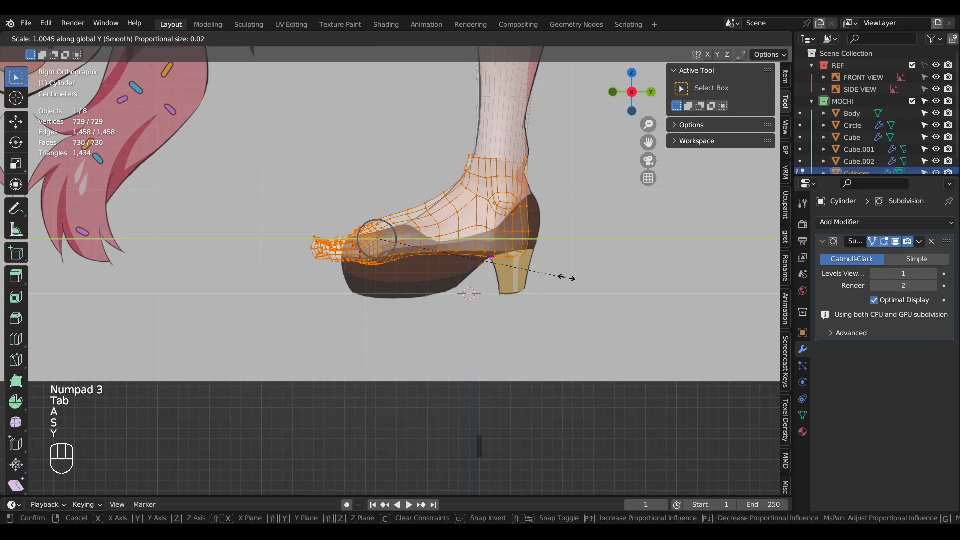
left_click(547, 272)
Move the foot about 0.017 m along Y onto the reference ankle, and scale it to 0.984 along Y
key("g")
key("y")
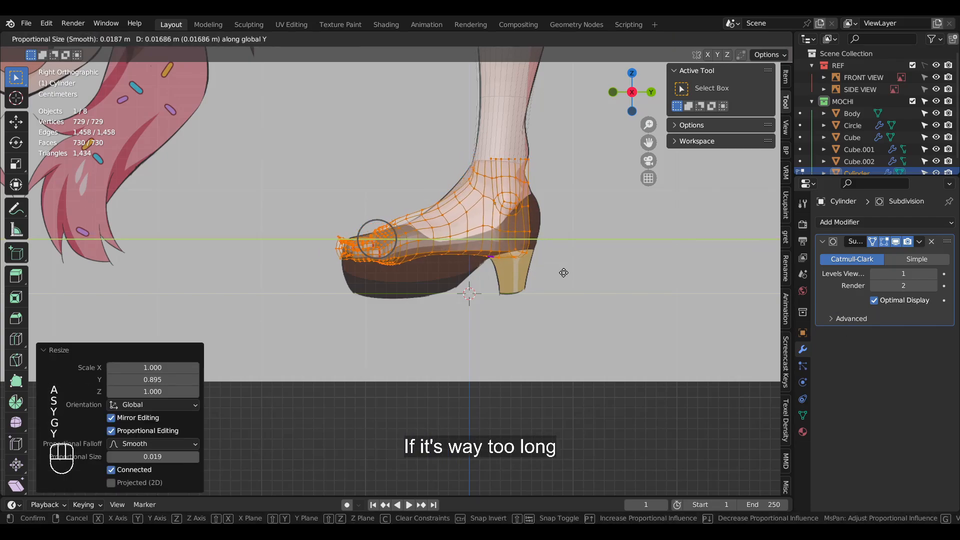
left_click(562, 273)
key("s")
key("y")
left_click(601, 271)
scroll(599, 270, "down", 2)
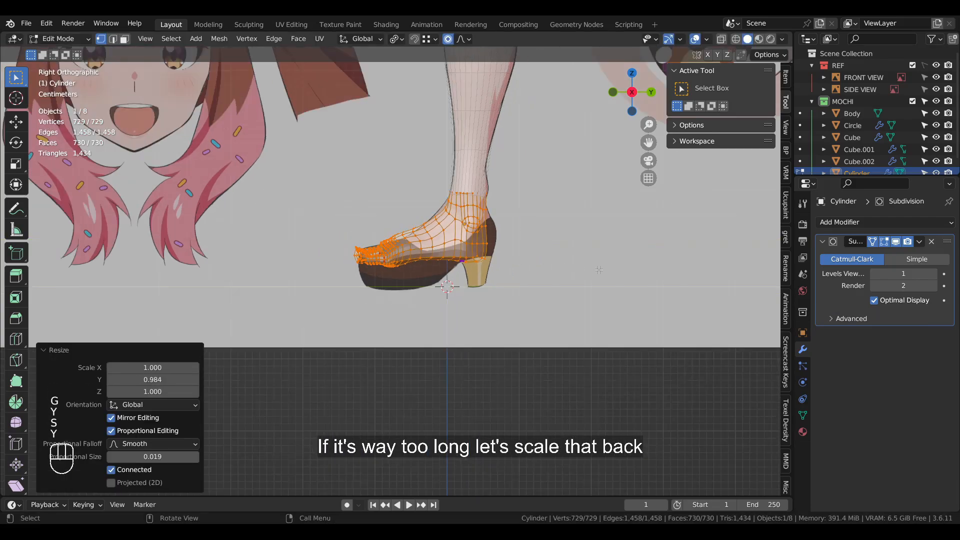
Return to Sculpt Mode, set the Grab brush radius to 190 px, and reshape the top of the midfoot with pulling and smoothing
mouse_move(599, 270)
middle_mouse_down()
mouse_move(660, 310)
mouse_move(532, 364)
mouse_move(522, 350)
middle_mouse_up()
key("ctrl+Tab")
left_click(464, 284)
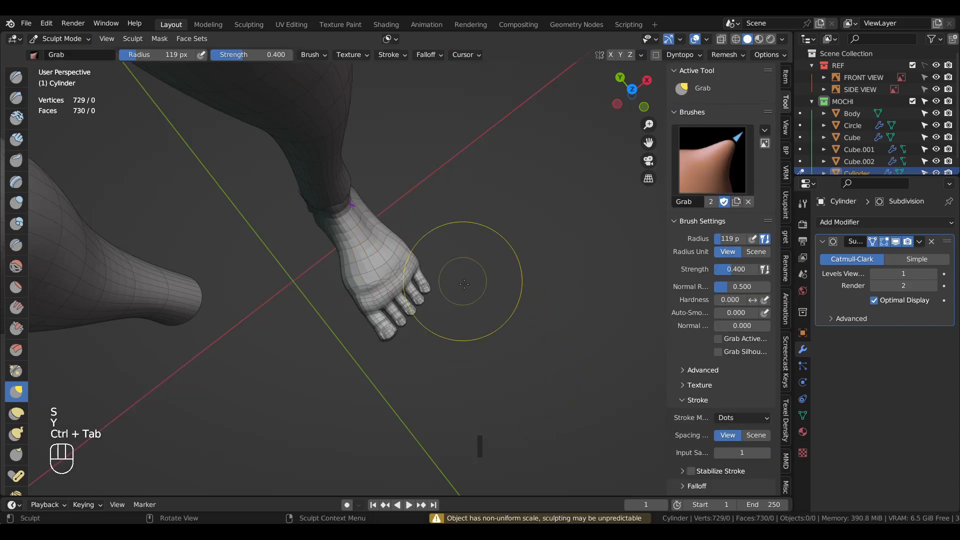
scroll(433, 322, "up", 3)
mouse_move(464, 284)
middle_mouse_down()
mouse_move(433, 322)
mouse_move(475, 259)
middle_mouse_up()
key("f")
left_click(516, 259)
left_click_drag(359, 258, 350, 253)
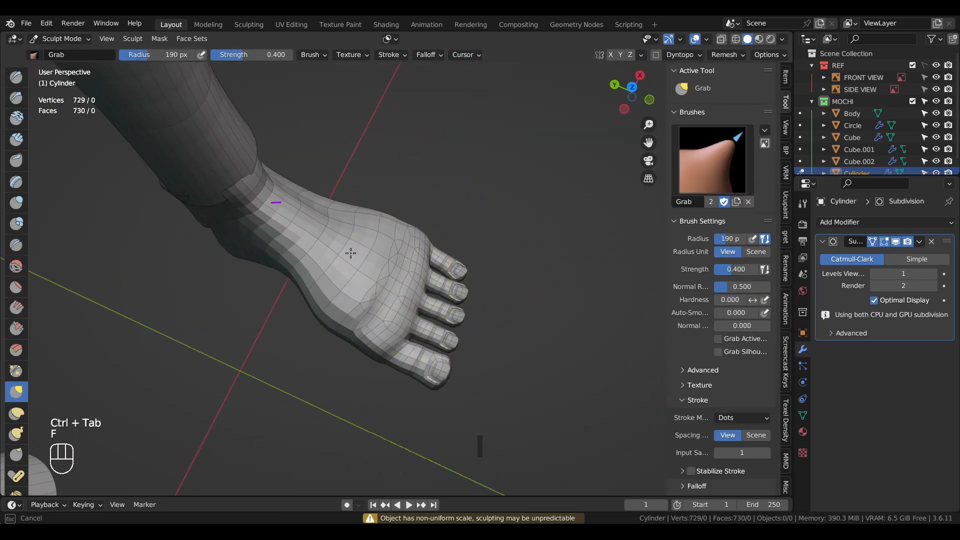
middle_click_drag(332, 322, 343, 278)
mouse_move(386, 215)
middle_mouse_down()
mouse_move(248, 260)
mouse_move(260, 254)
middle_mouse_up()
left_click_drag(430, 225, 447, 259, "shift")
Switch to the Inflate brush at 127 px and smooth the sole just in front of the heel
middle_click_drag(447, 260, 505, 152)
middle_click_drag(475, 215, 463, 135)
scroll(445, 261, "up", 2)
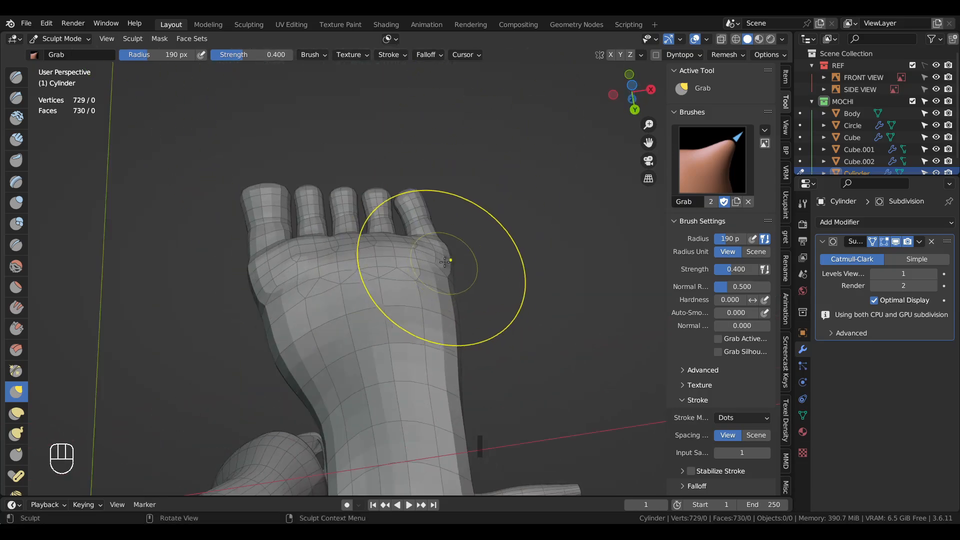
middle_click_drag(444, 261, 446, 316)
middle_click_drag(451, 351, 426, 261, "shift")
key("6")
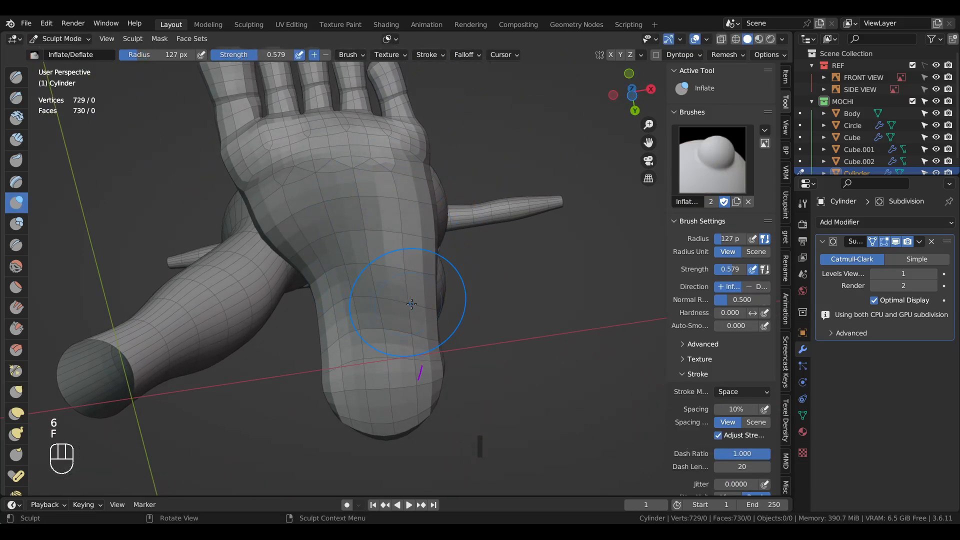
middle_click_drag(412, 304, 450, 195)
left_click_drag(506, 191, 467, 192, "shift")
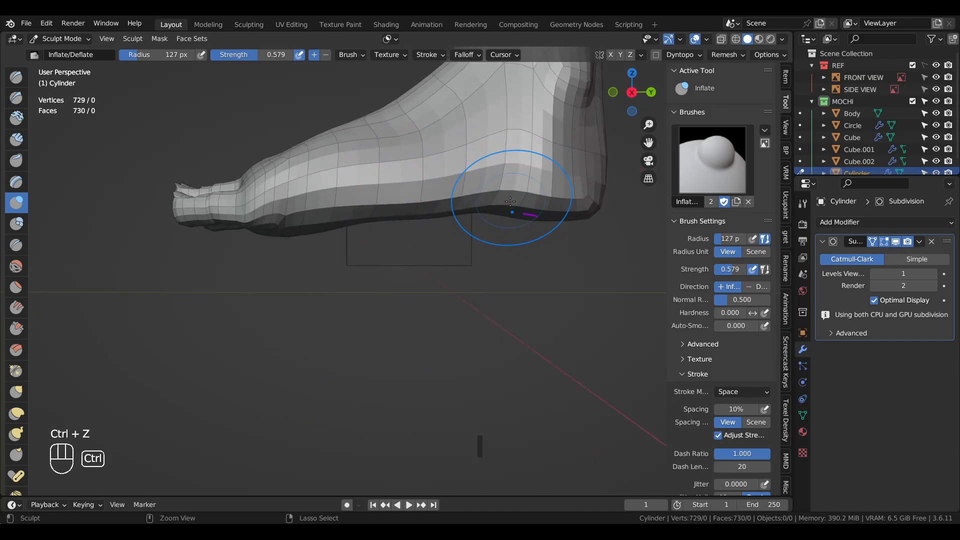
middle_click_drag(479, 201, 502, 212)
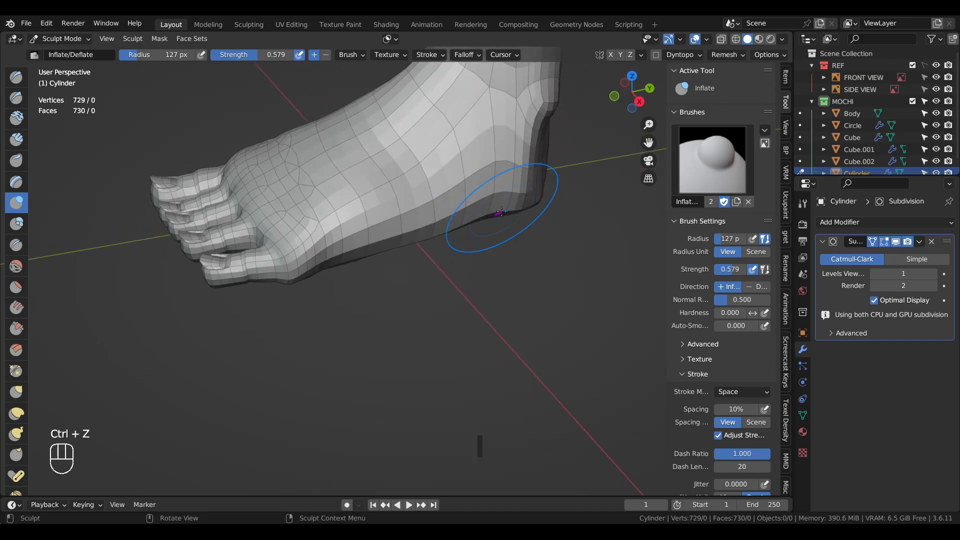
Carve the outer side of the midfoot towards the ankle with Draw Sharp, and set the Inflate brush radius to 83 px
key("7")
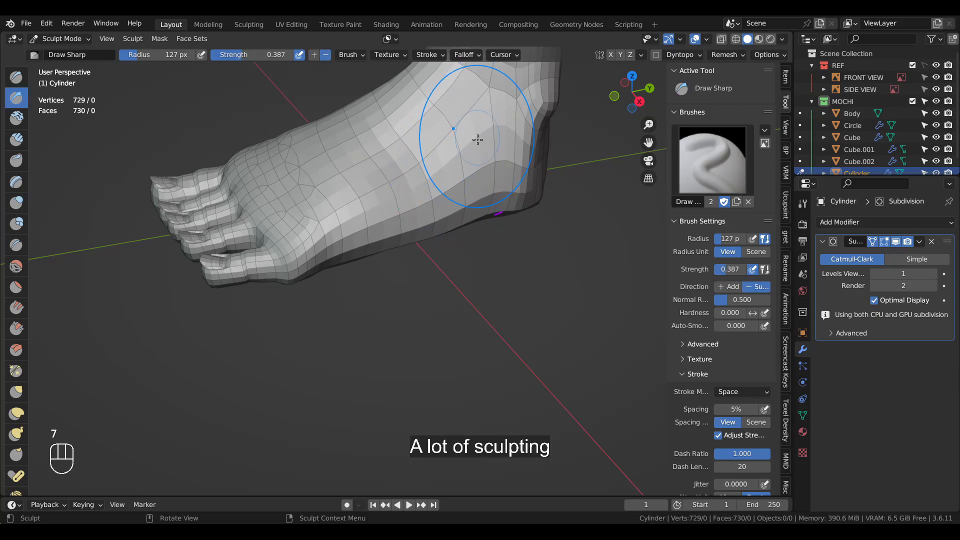
left_click_drag(334, 224, 450, 175)
mouse_move(340, 228)
middle_mouse_down()
mouse_move(439, 193)
mouse_move(410, 177)
mouse_move(392, 182)
mouse_move(408, 281)
mouse_move(433, 315)
middle_mouse_up()
key("6")
key("f")
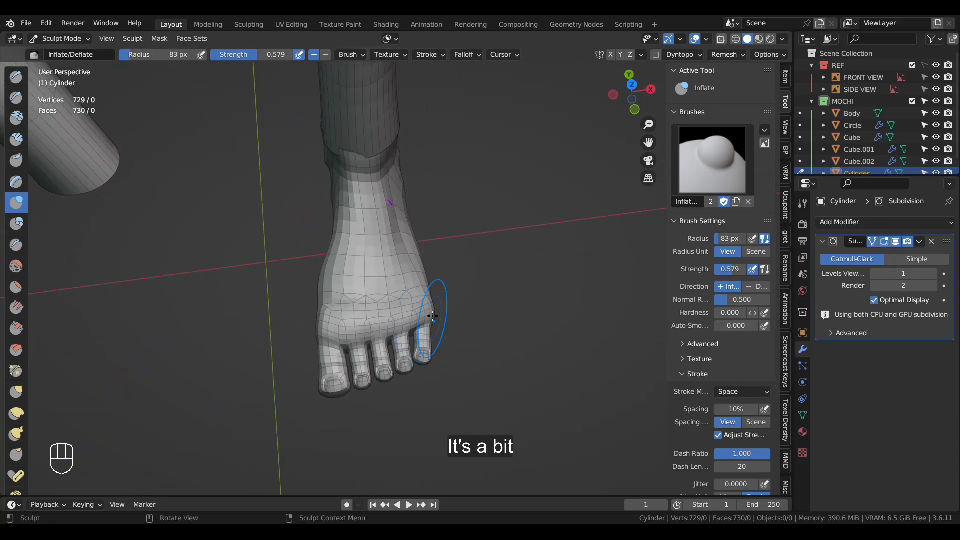
middle_click_drag(261, 267, 350, 305)
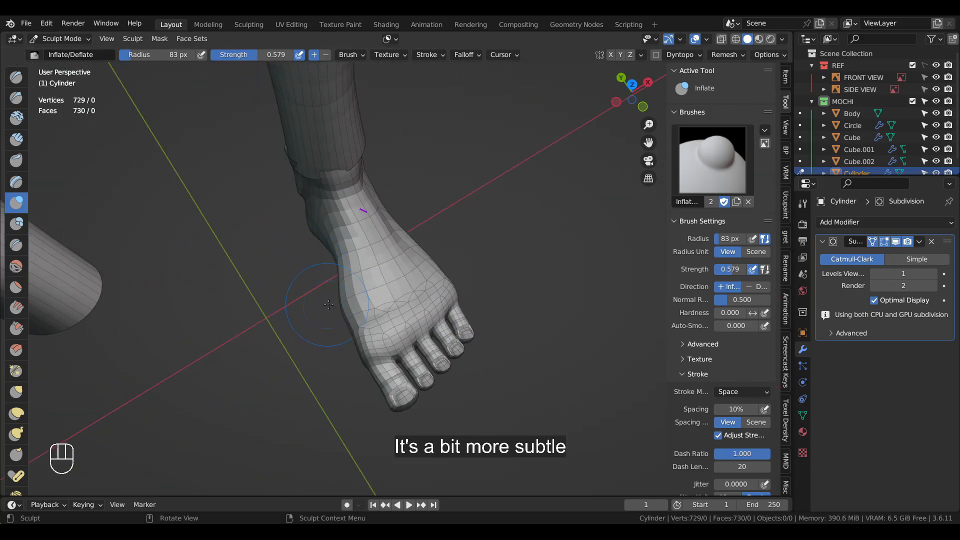
Set the Grab brush radius to 100 px and reshape the foot's inner edge beside the ball
key("g")
key("f")
key("f")
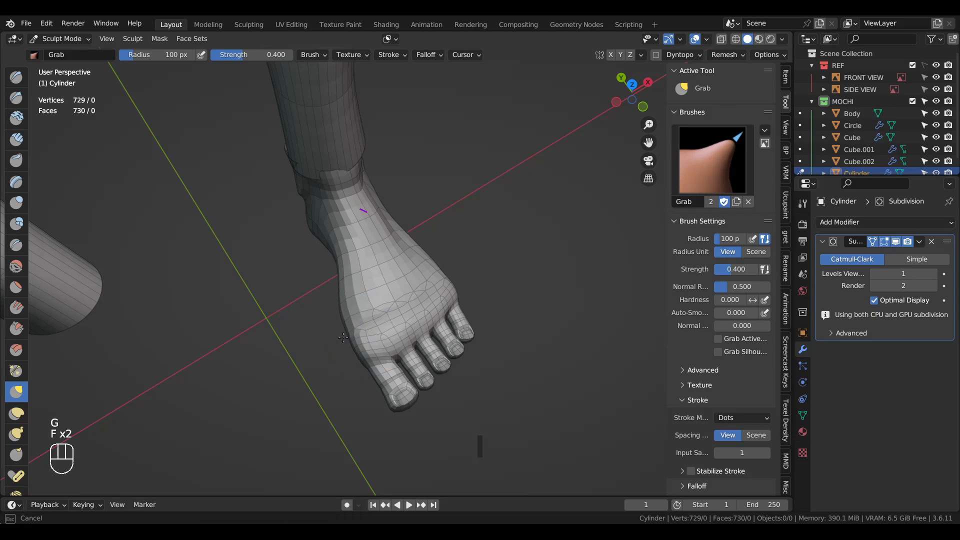
middle_click_drag(343, 337, 322, 243)
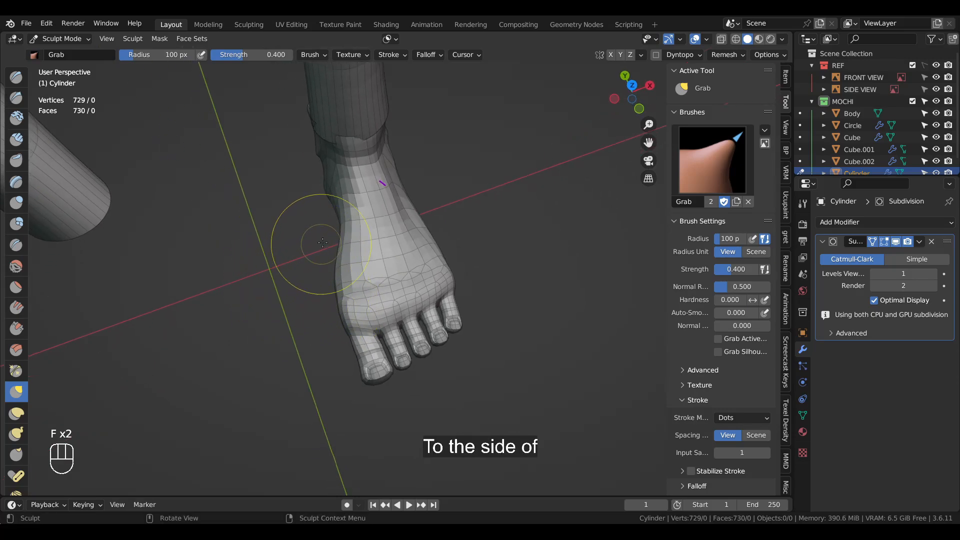
Annotate the inward curve along the inner side of the foot, and erase the annotation
key("d")
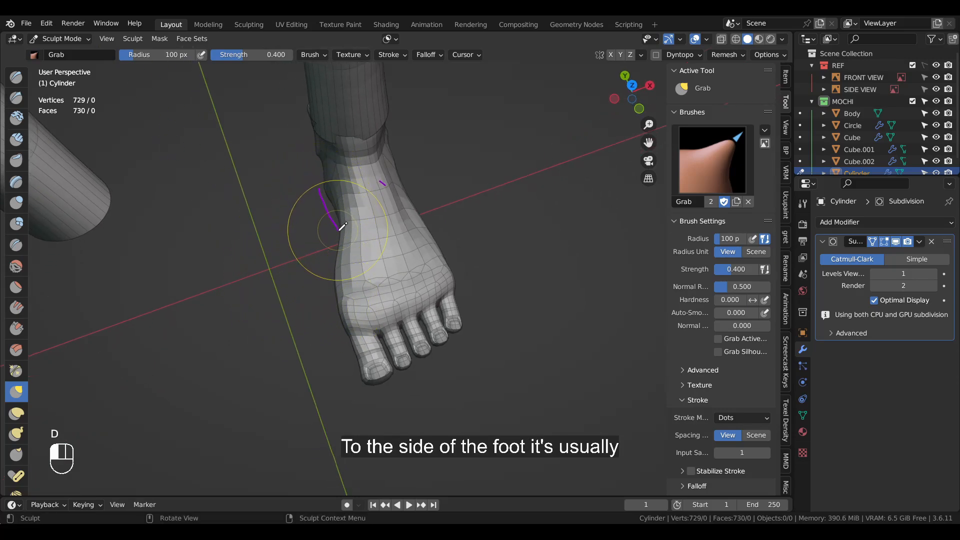
left_click_drag(342, 227, 342, 244)
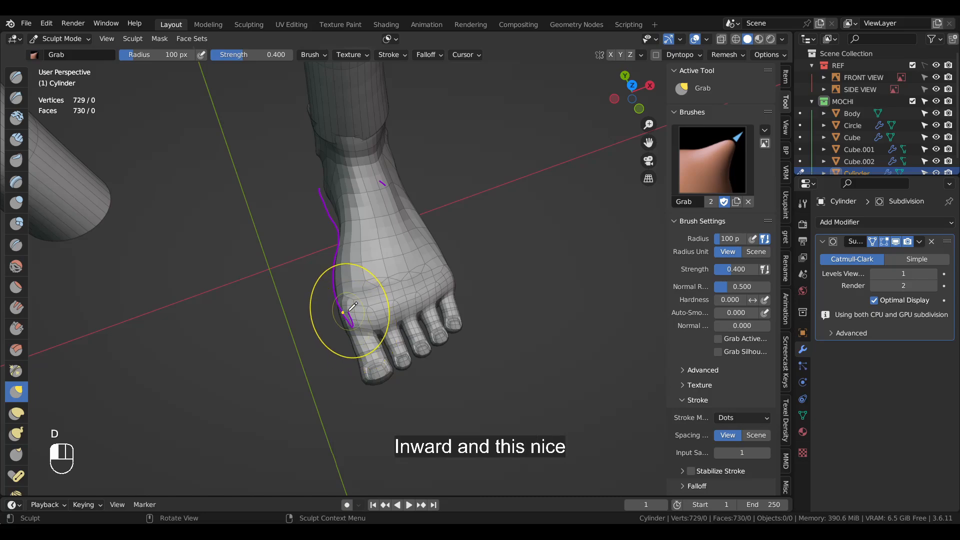
right_click_drag(352, 306, 343, 293)
Compare the foot with the shoe in the side reference, using a 148 px Grab brush, and undo the last stroke
middle_click_drag(366, 223, 391, 246)
middle_click_drag(435, 308, 438, 244, "shift")
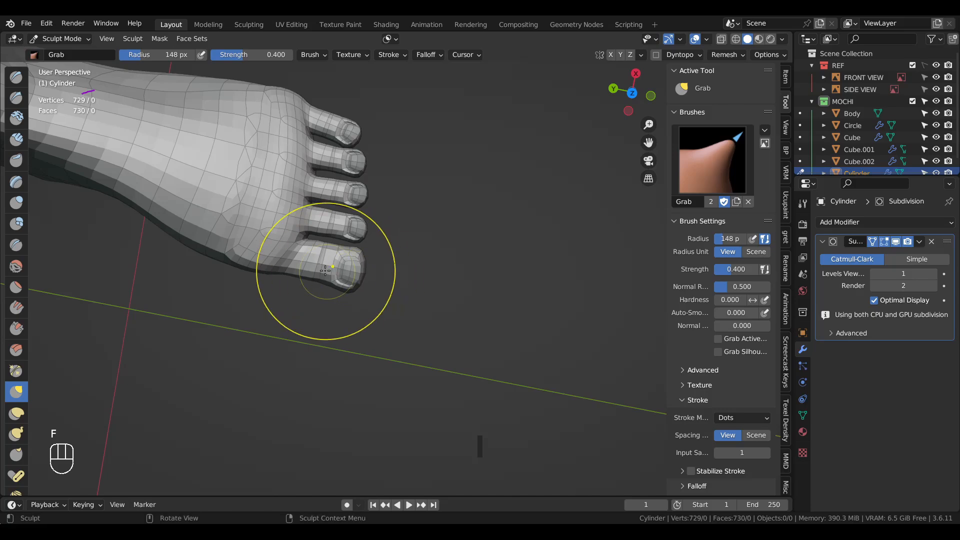
middle_click_drag(276, 261, 302, 182)
key("KP_3")
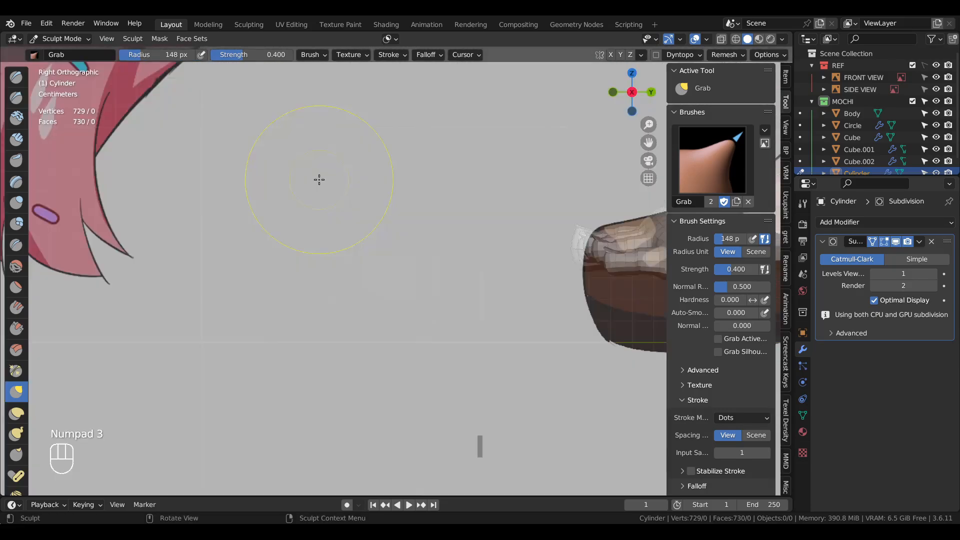
scroll(441, 364, "down", 5)
scroll(375, 326, "up", 4)
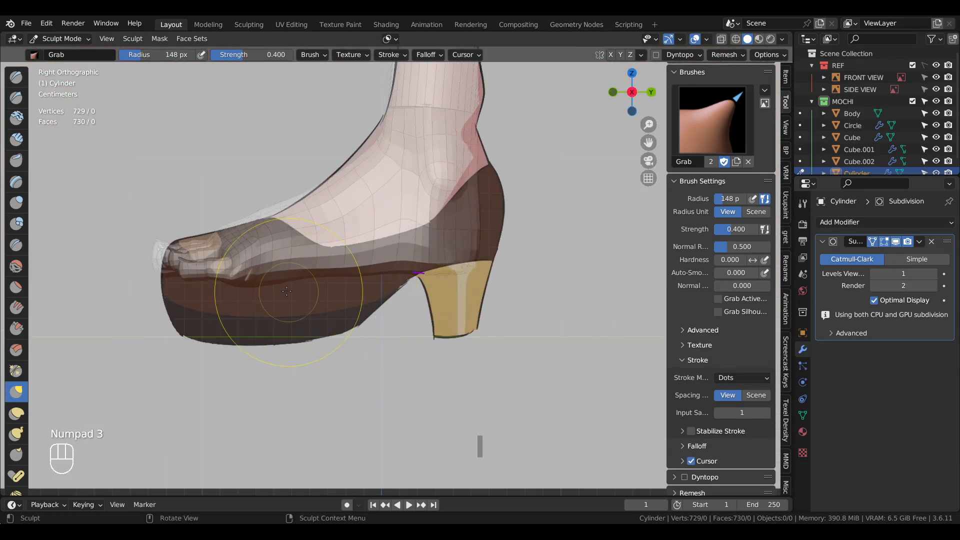
middle_click_drag(249, 280, 258, 236)
key("ctrl+z")
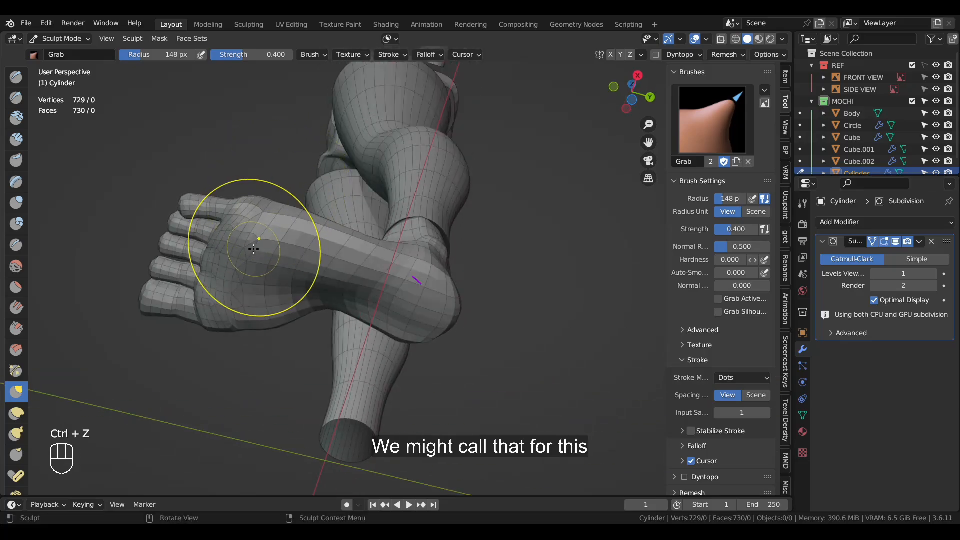
Switch from Grab to the Inflate brush at 100 px, smooth the arch of the sole, and undo the last stroke
key("f")
left_click(234, 243)
middle_click_drag(225, 278, 368, 285)
key("6")
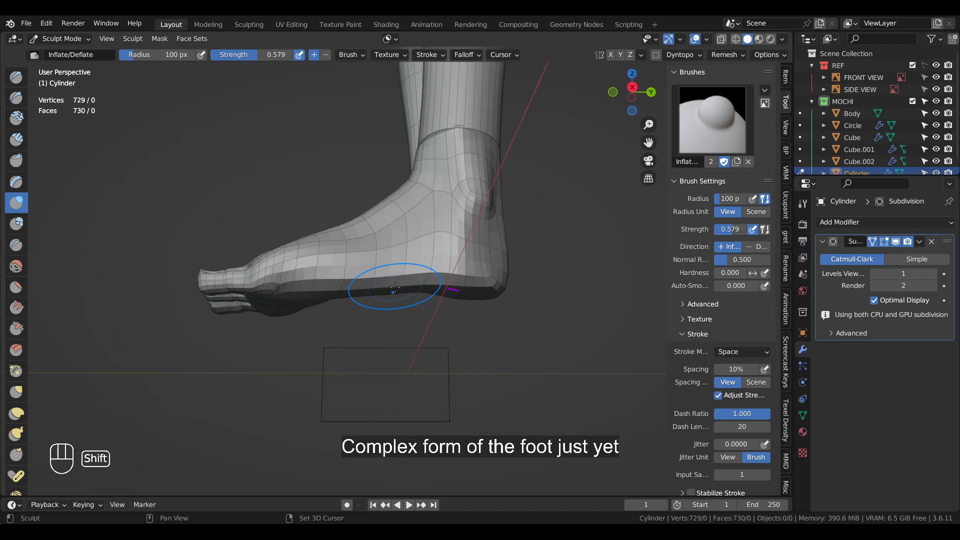
middle_click_drag(469, 284, 443, 297)
key("ctrl+z")
Smooth the back of the ankle where the foot meets the leg
middle_click_drag(539, 281, 429, 193)
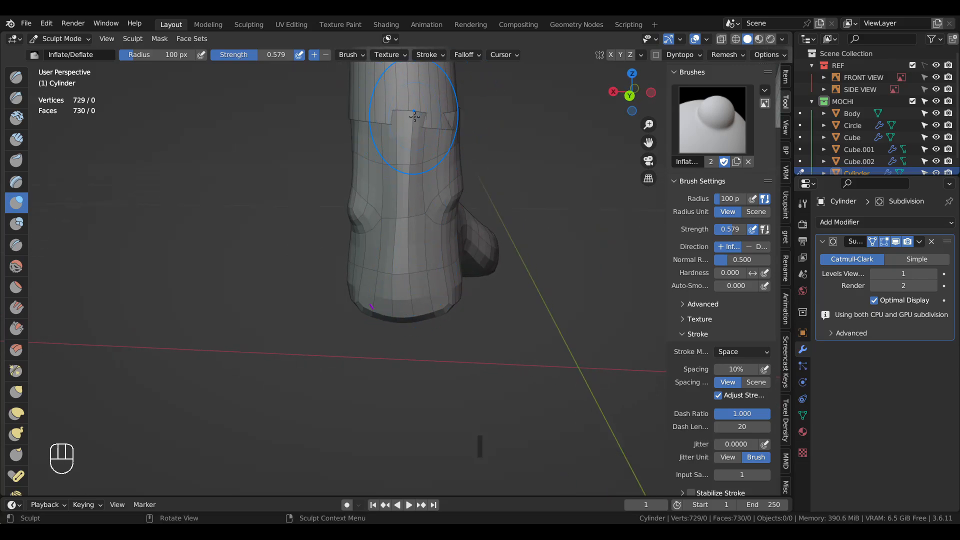
left_click_drag(423, 137, 411, 130, "shift")
scroll(411, 130, "down", 3)
mouse_move(280, 150)
middle_mouse_down()
mouse_move(396, 205)
mouse_move(447, 190)
mouse_move(501, 194)
mouse_move(465, 240)
mouse_move(488, 235)
middle_mouse_up()
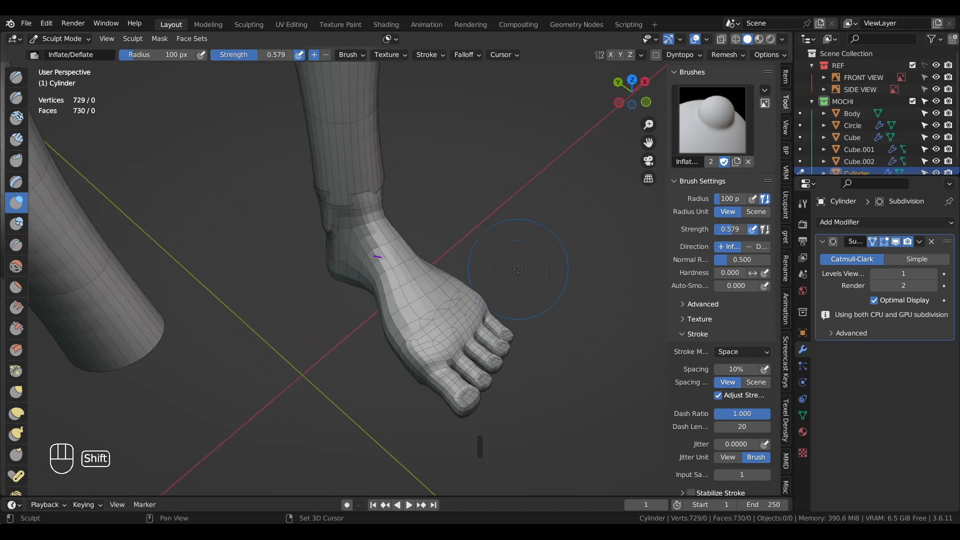
Set the Grab brush radius to 92 px and pull the joint behind the big toe towards the foot's inner side
scroll(392, 236, "up", 4)
mouse_move(455, 300)
middle_mouse_down("shift")
mouse_move(392, 236)
mouse_move(420, 208)
middle_mouse_up("shift")
key("g")
key("f")
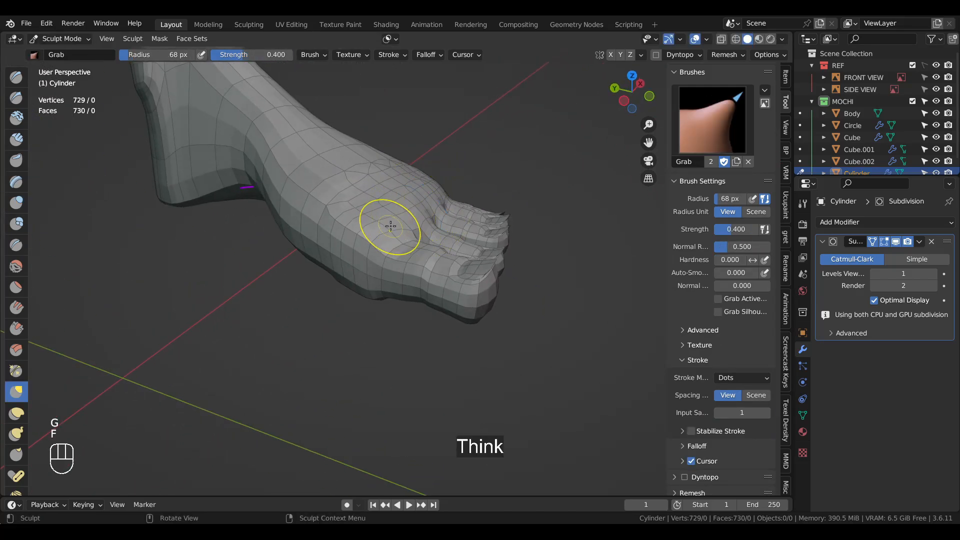
key("f")
left_click(389, 218)
middle_click_drag(417, 205, 288, 200)
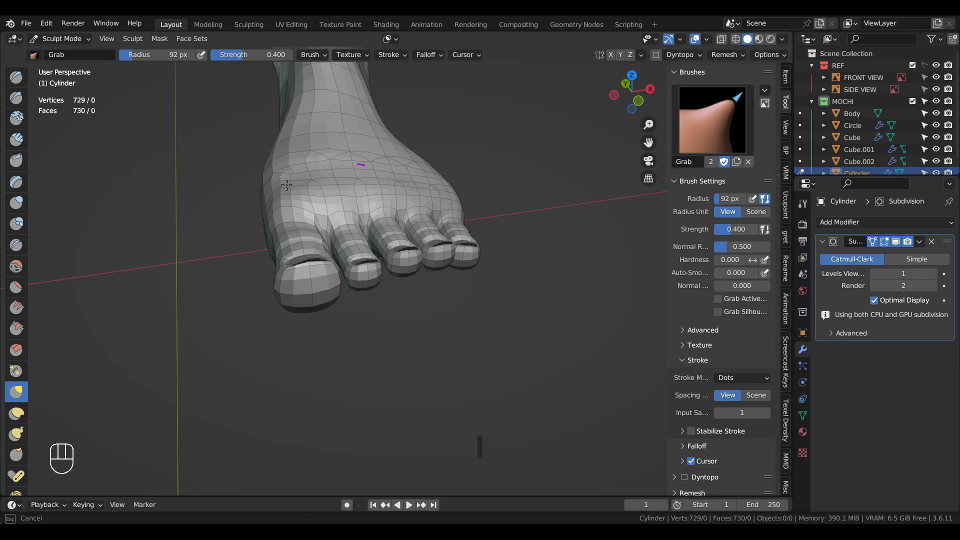
left_click_drag(287, 185, 274, 187)
Set the Grab brush radius to 123 px and reshape the inner edge of the ball of the foot
middle_click_drag(274, 190, 315, 201)
key("f")
left_click(329, 232)
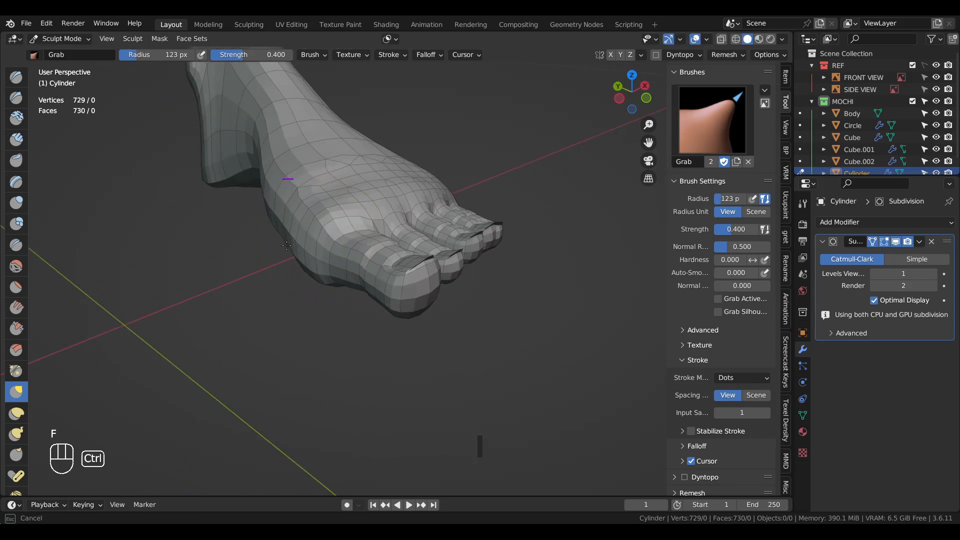
middle_click_drag(287, 246, 245, 286)
key("f")
left_click(303, 292)
mouse_move(303, 291)
middle_mouse_down()
mouse_move(347, 281)
mouse_move(398, 287)
mouse_move(419, 235)
mouse_move(403, 160)
mouse_move(285, 188)
mouse_move(354, 214)
mouse_move(377, 272)
mouse_move(283, 216)
mouse_move(310, 171)
middle_mouse_up()
Set the Grab brush radius to 109 px, adjust the top of the forefoot behind the toes, and inspect the heel and arch
key("f")
left_click(413, 153)
key("f")
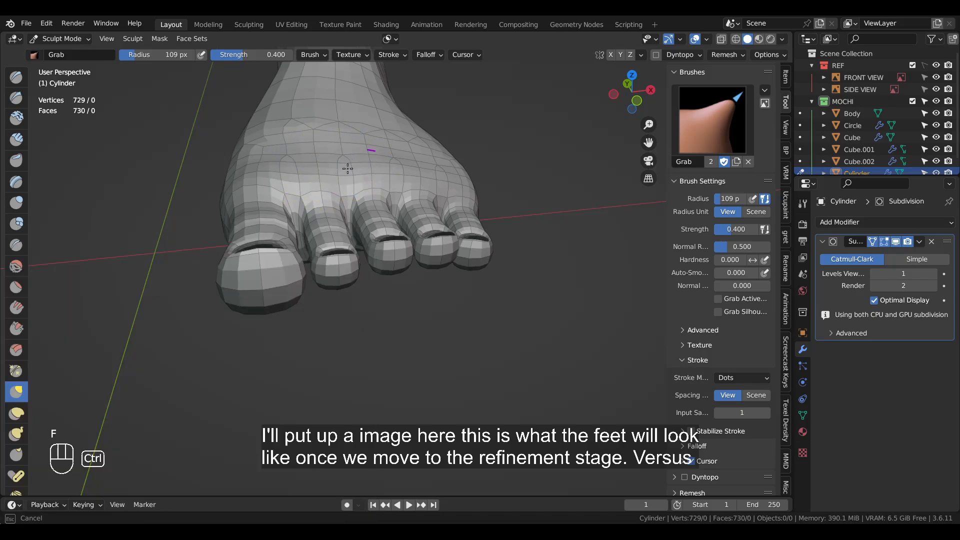
scroll(460, 197, "down", 3)
middle_click_drag(459, 196, 563, 152)
scroll(268, 211, "up", 3)
middle_click_drag(268, 211, 364, 250)
scroll(365, 258, "up", 4)
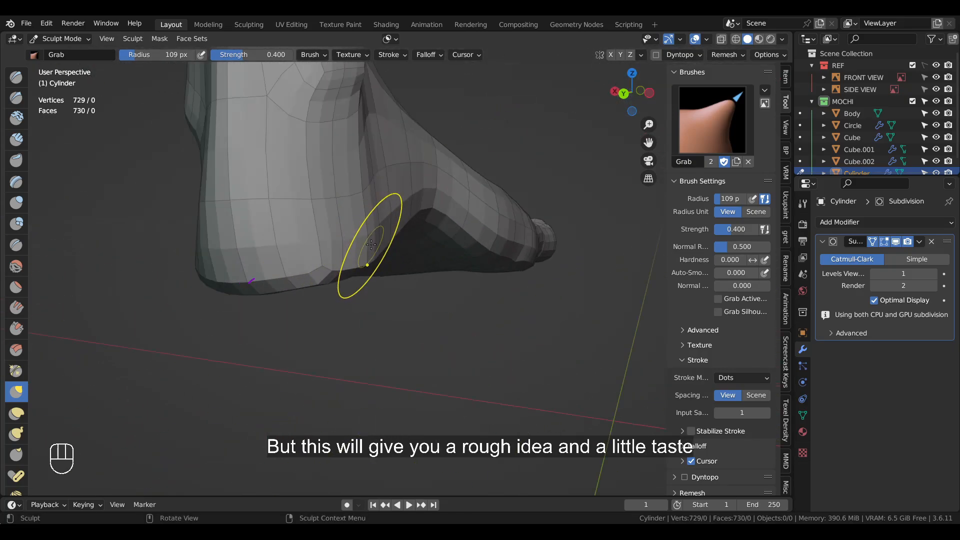
Undo the last sculpting stroke and add one centred loop cut around the foot just above the sole
middle_click_drag(361, 201, 362, 200, "ctrl")
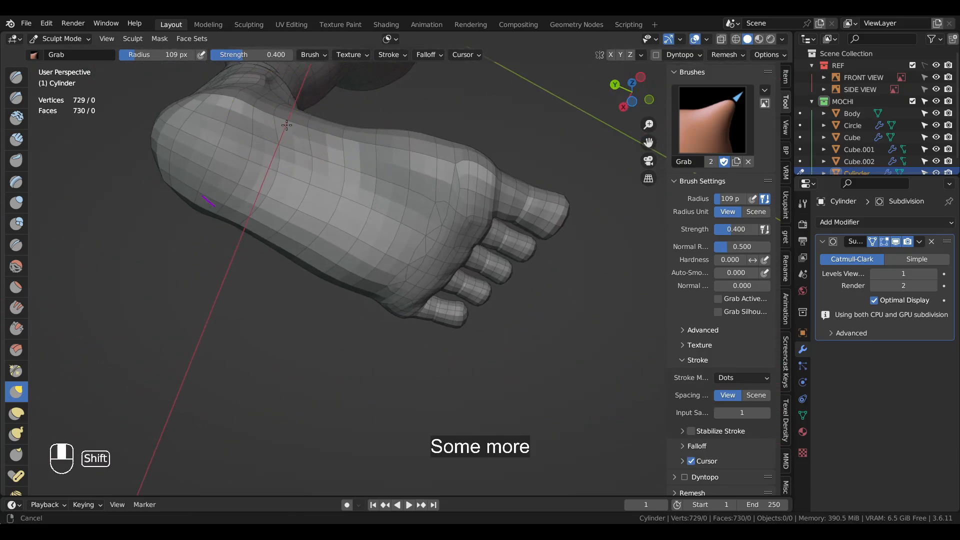
scroll(368, 234, "up", 3)
middle_click_drag(367, 234, 445, 300, "shift")
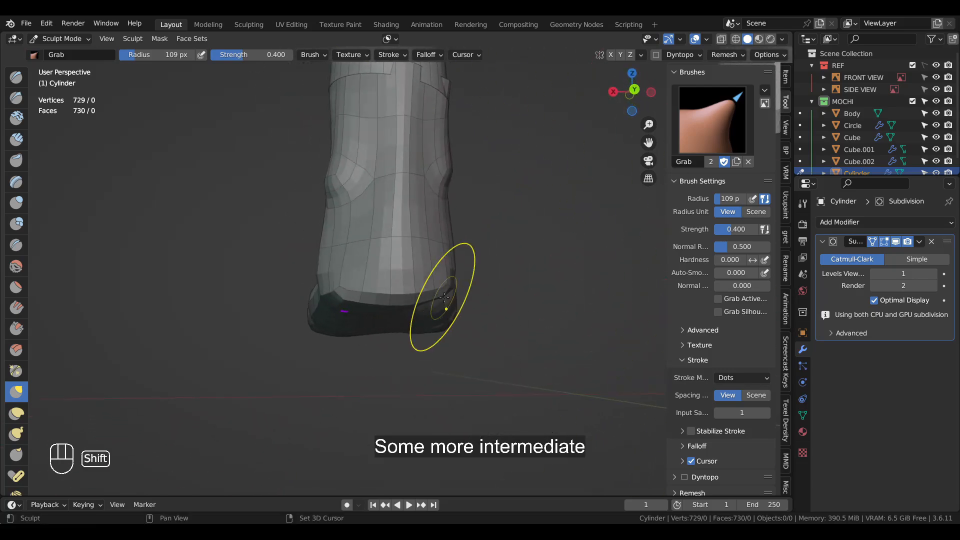
key("ctrl+z")
key("Tab")
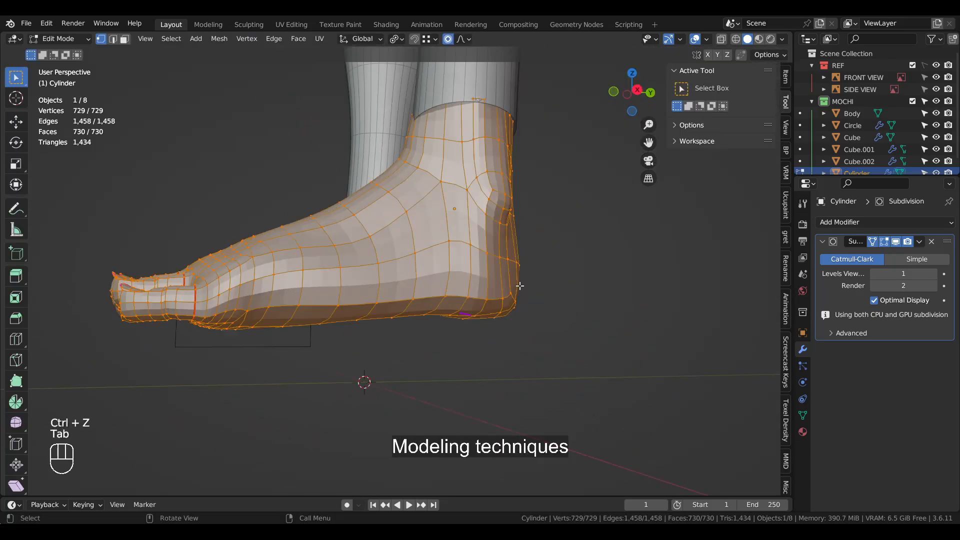
key("ctrl+r")
left_click(519, 284)
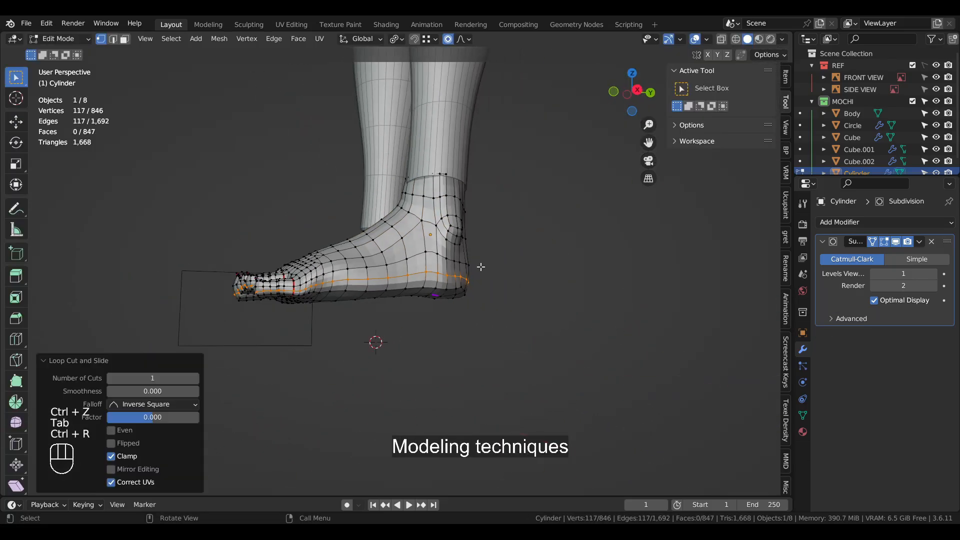
Return to Sculpt Mode and pull the lower edge of the heel downward with the Grab brush
middle_click_drag(481, 267, 542, 263)
key("ctrl+Tab")
left_click(555, 327)
mouse_move(613, 344)
middle_mouse_down()
mouse_move(431, 267)
mouse_move(350, 261)
mouse_move(376, 264)
middle_mouse_up()
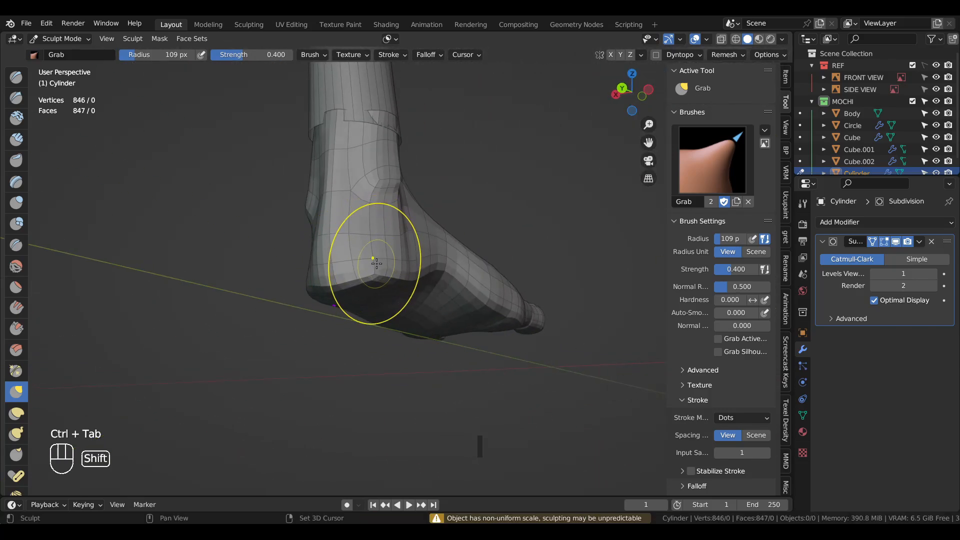
left_click_drag(365, 289, 365, 303)
middle_click_drag(365, 303, 407, 317)
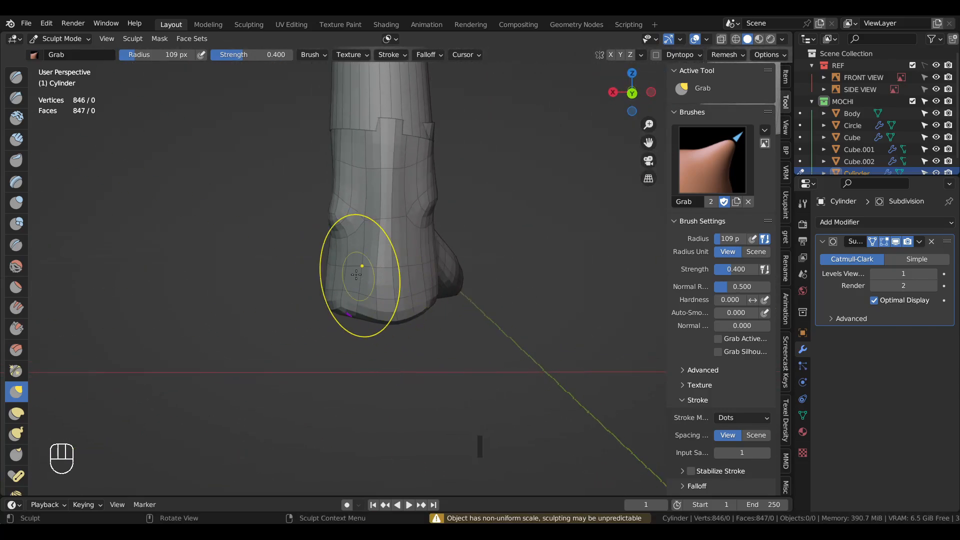
Switch to the Inflate brush with a 90 px radius and puff out the back of the heel
key("f")
left_click(368, 276)
key("6")
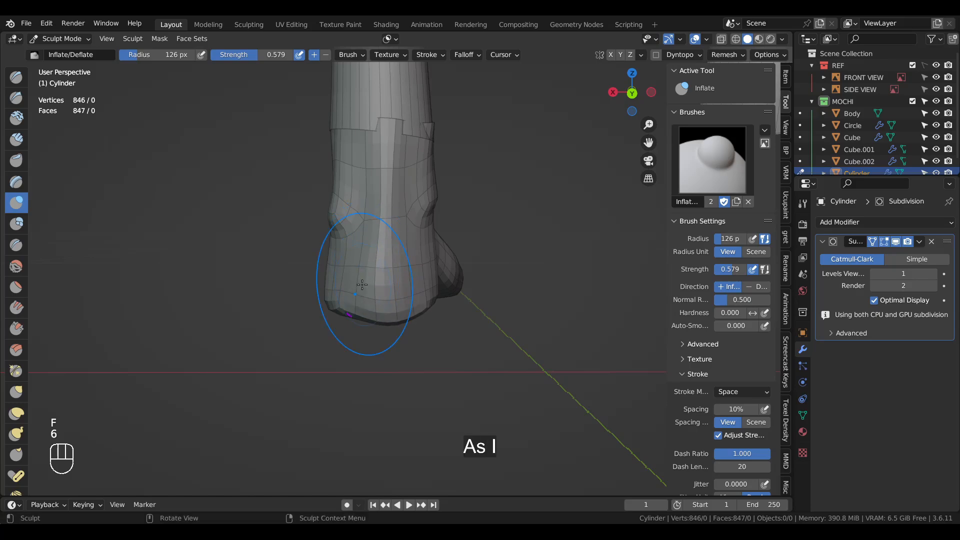
middle_click_drag(363, 299, 403, 220)
key("f")
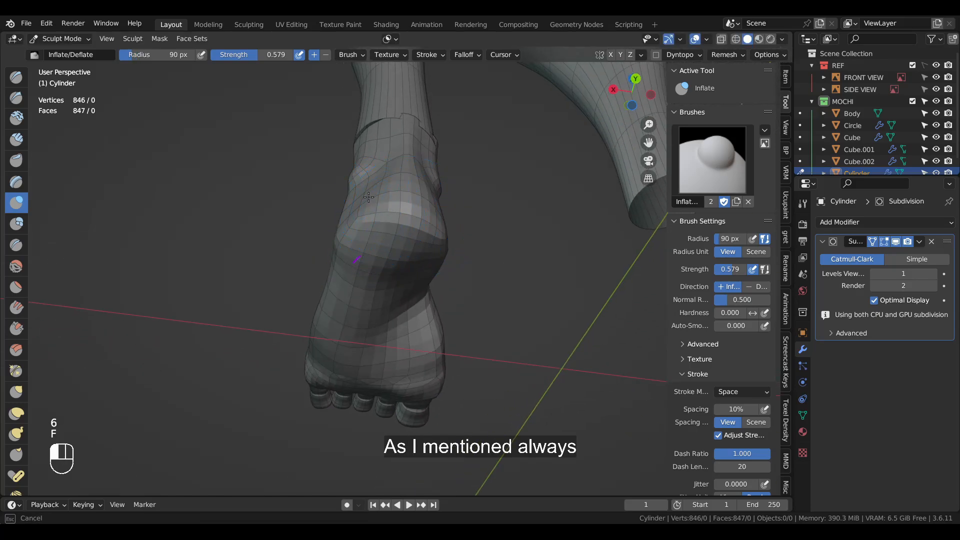
left_click_drag(365, 202, 377, 217)
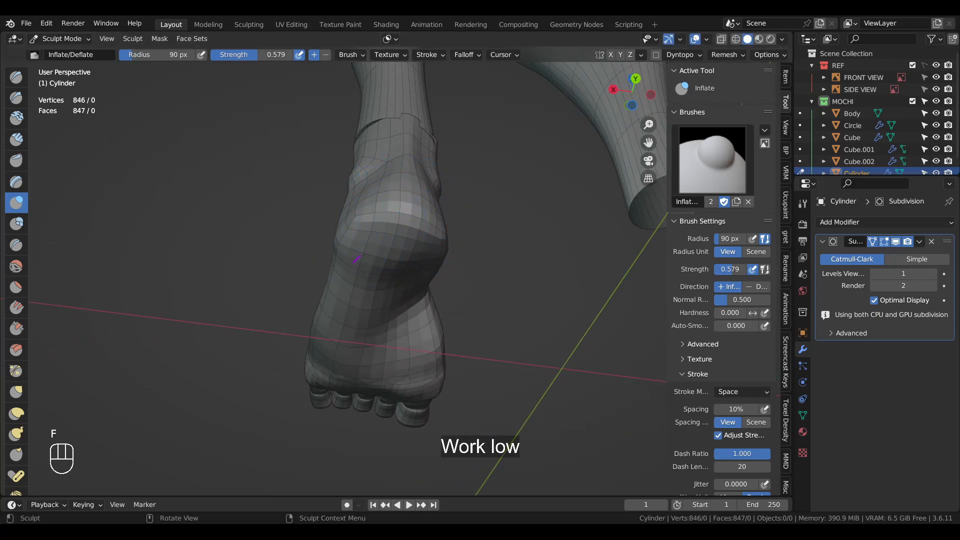
Switch to the Grab brush with a 91 px radius and reshape the arch on the foot's inner side
middle_click_drag(241, 264, 341, 321)
middle_click_drag(370, 278, 324, 302)
key("g")
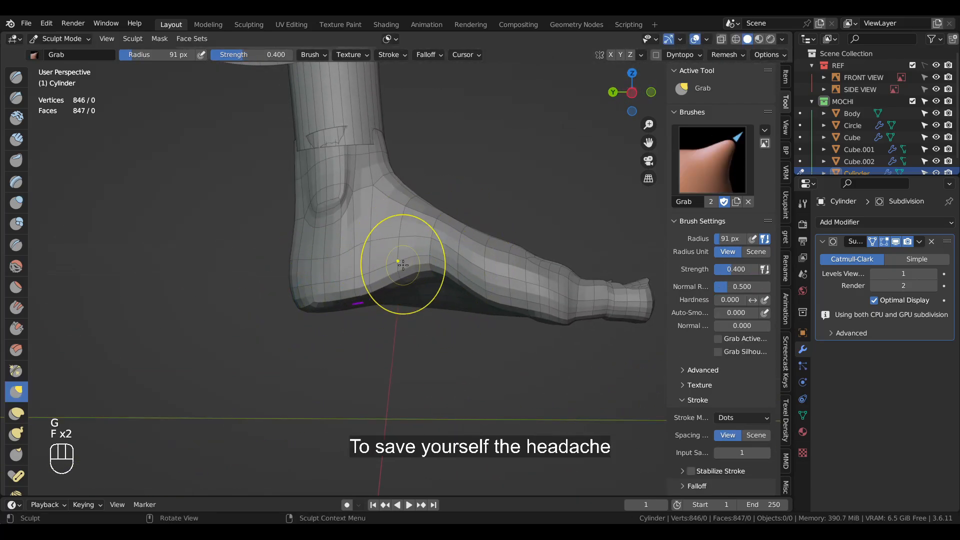
middle_click_drag(510, 298, 412, 278)
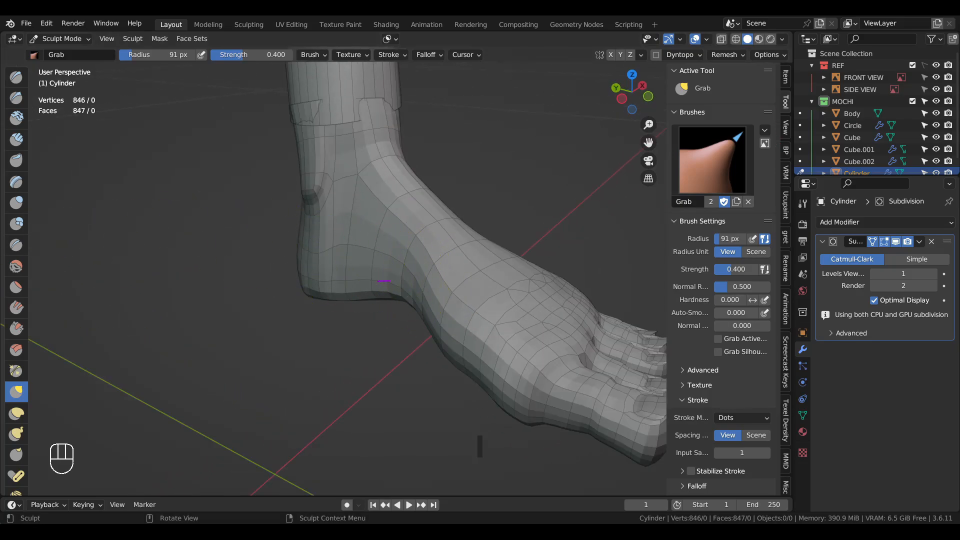
Refine the outline of the heel and sole from underneath with the Grab brush
middle_click_drag(577, 267, 205, 231)
scroll(413, 285, "up", 2)
middle_click_drag(331, 280, 369, 184)
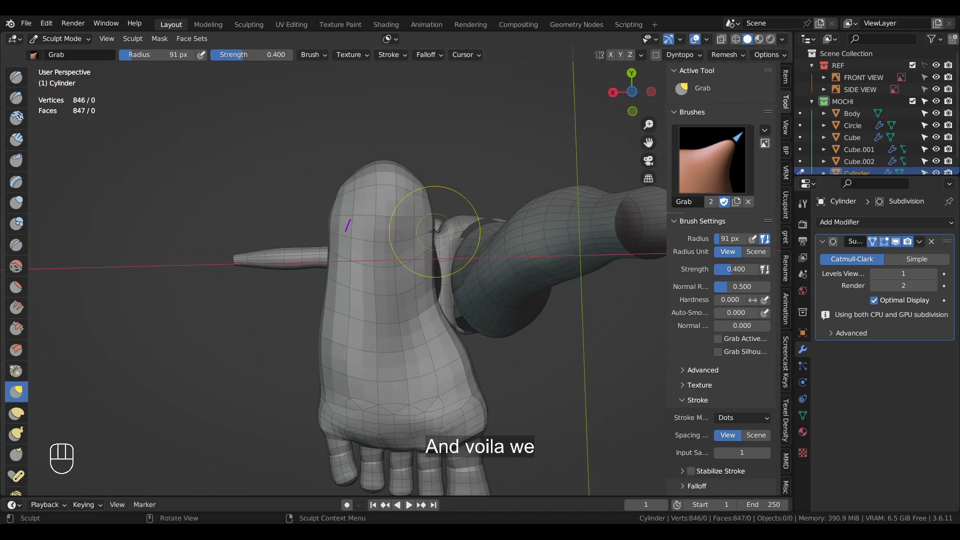
middle_click_drag(434, 231, 444, 227)
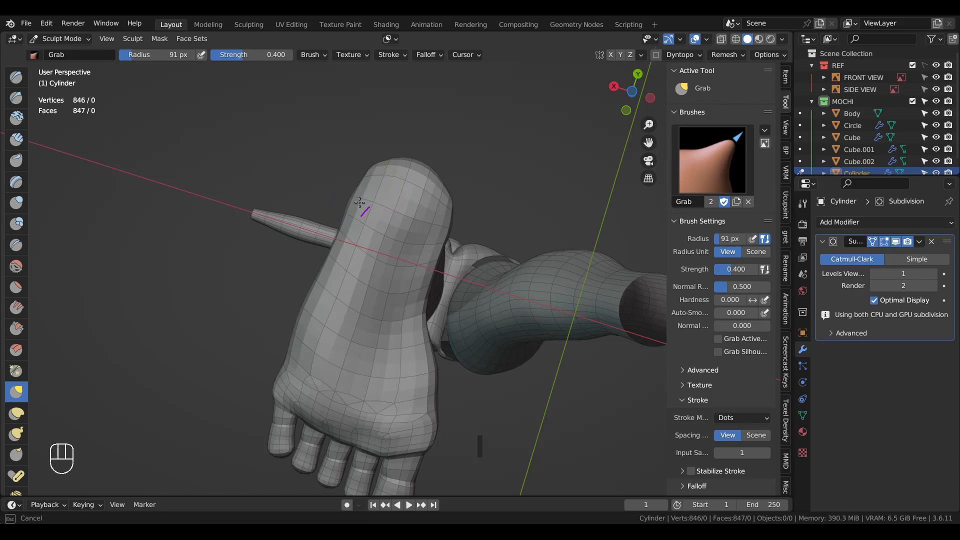
Set the Grab brush radius to 50 px and adjust the outer side of the ankle and heel
middle_click_drag(428, 260, 527, 275)
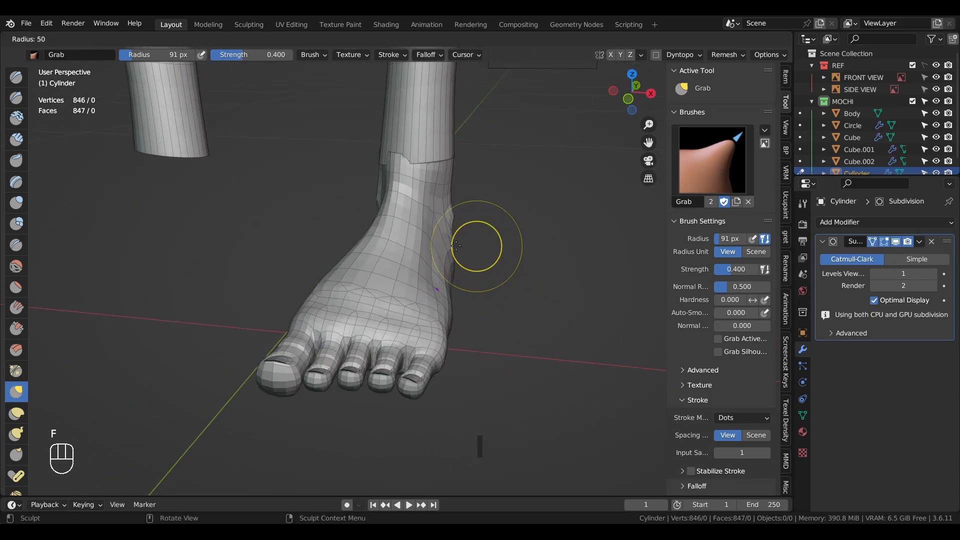
mouse_move(444, 250)
middle_mouse_down()
mouse_move(706, 235)
mouse_move(543, 295)
middle_mouse_up()
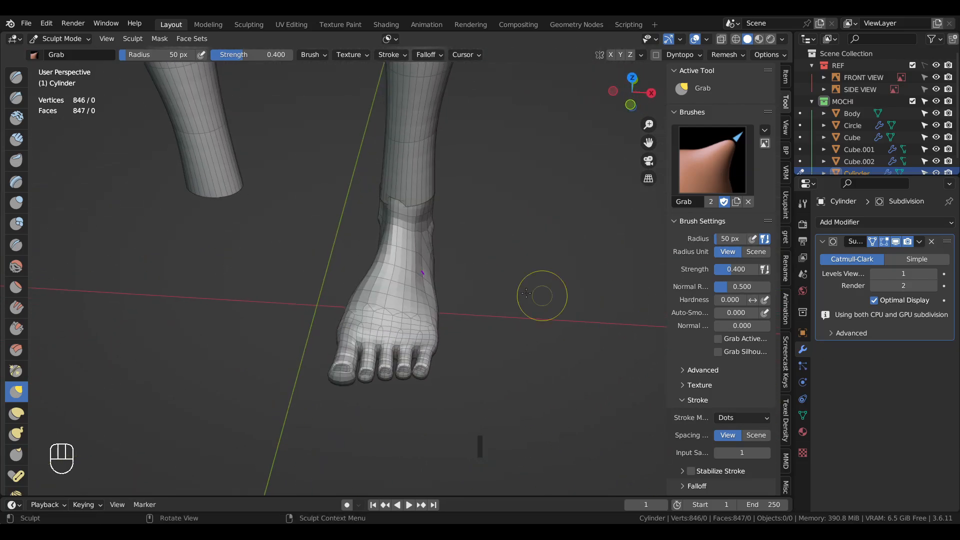
scroll(543, 296, "down", 4)
Leave Sculpt Mode to check the foot in the side view, and return to sculpting it
mouse_move(430, 388)
middle_mouse_down()
mouse_move(438, 365)
mouse_move(489, 328)
mouse_move(453, 322)
mouse_move(328, 354)
mouse_move(339, 353)
mouse_move(328, 298)
mouse_move(317, 301)
mouse_move(322, 313)
mouse_move(457, 278)
mouse_move(680, 265)
mouse_move(407, 272)
mouse_move(469, 190)
mouse_move(555, 281)
mouse_move(658, 286)
mouse_move(380, 289)
mouse_move(553, 225)
mouse_move(609, 336)
middle_mouse_up()
key("ctrl+Tab")
left_click(438, 366)
key("KP_3")
left_click(411, 270)
key("ctrl+Tab")
left_click(425, 330)
Set the Grab brush radius to 83 px and refine the overall shape of the foot
middle_click_drag(425, 331, 462, 393)
key("f")
left_click(467, 299)
mouse_move(422, 294)
middle_mouse_down()
mouse_move(450, 280)
mouse_move(420, 268)
mouse_move(322, 383)
mouse_move(264, 284)
middle_mouse_up()
key("f")
scroll(133, 315, "up", 3)
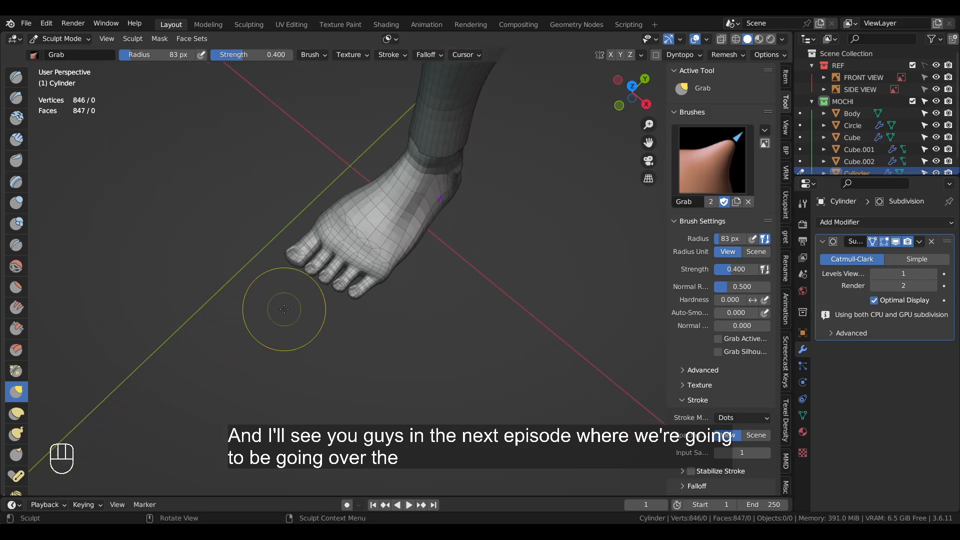
Enter Edit Mode and select all five toes as linked regions delimited by seams
key("Tab")
key("l")
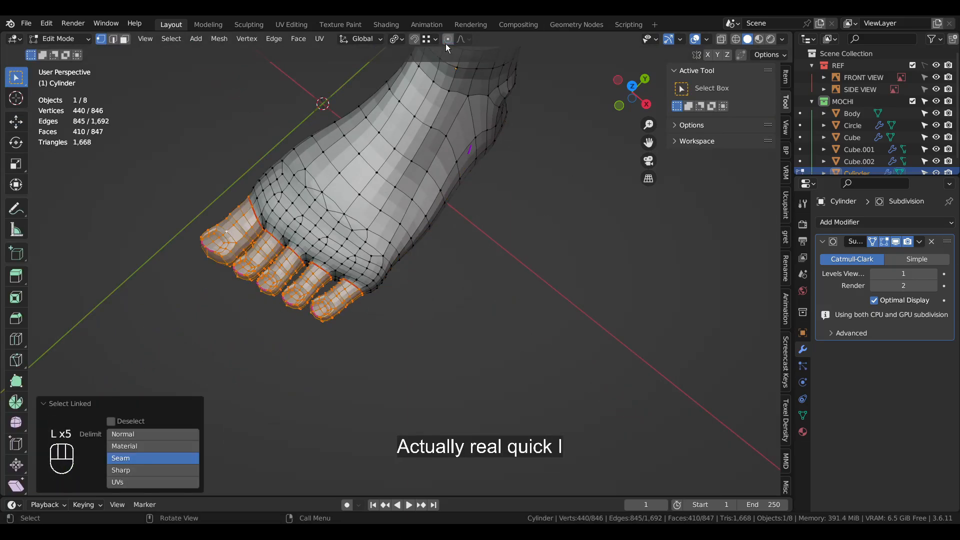
key("s")
key("y")
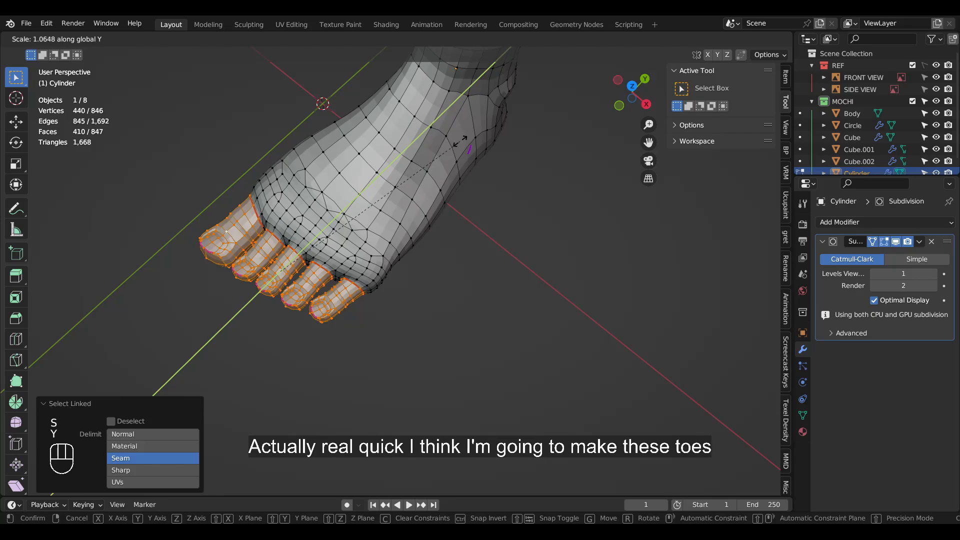
right_click(460, 142)
Lengthen the selected toes by scaling them 1.101 along Y with smooth proportional editing, size 0.025
key("s")
key("y")
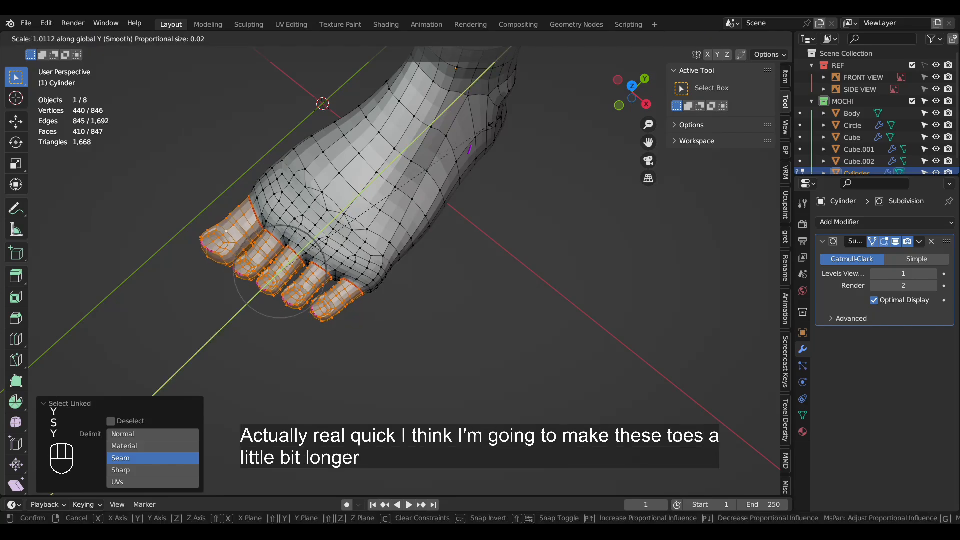
left_click(511, 107)
Move the toes slightly back towards the foot along Y, and scale them 1.043 along Y with proportional size 0.044
key("g")
key("y")
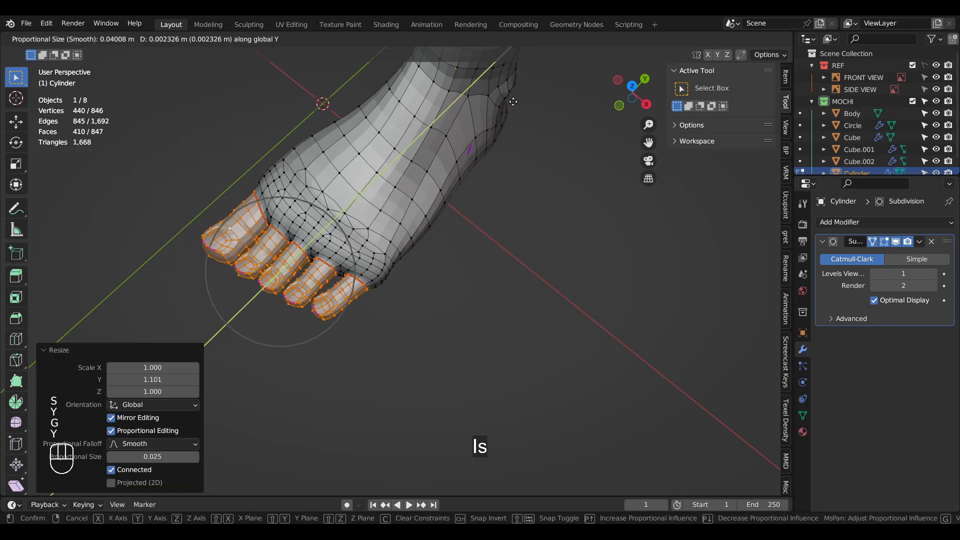
left_click(511, 105)
key("s")
key("y")
left_click(518, 196)
scroll(517, 208, "down", 4)
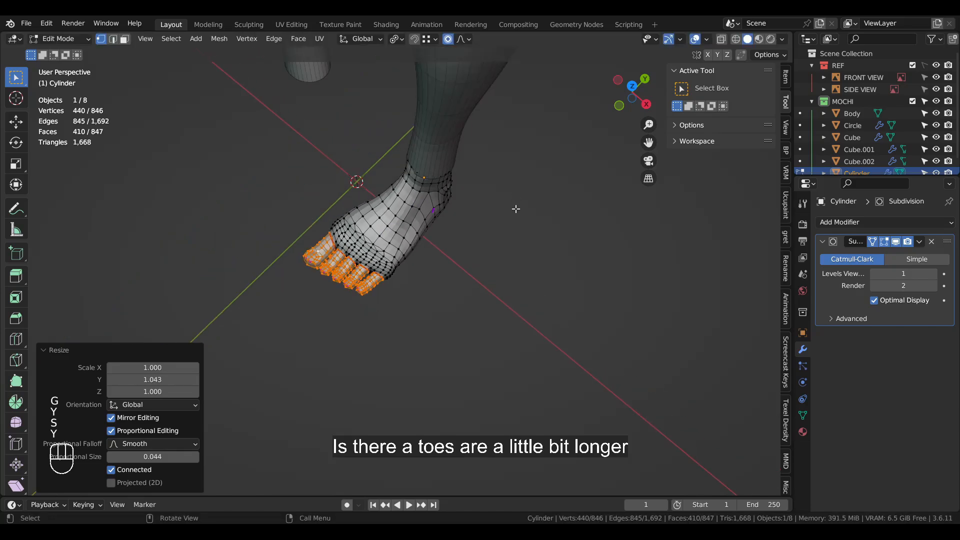
Return to Sculpt Mode and reshape the underside of the ball of the foot with a 111 px Grab brush
key("ctrl+Tab")
scroll(415, 178, "up", 4)
middle_click_drag(476, 356, 523, 310)
middle_click_drag(378, 315, 365, 332)
key("f")
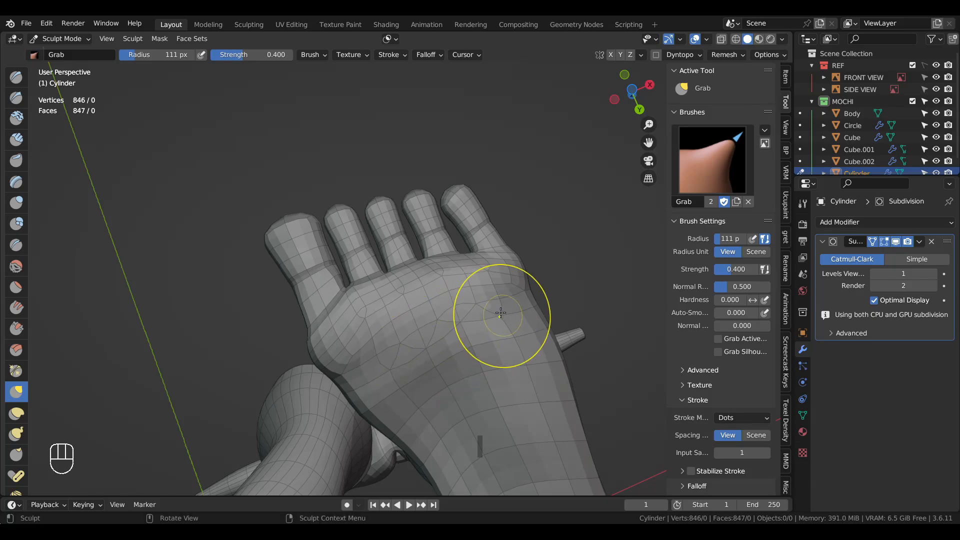
Set the Grab brush radius to 66 px and refine the outer forefoot behind the little toe
scroll(469, 307, "down", 2)
middle_click_drag(371, 320, 448, 245)
scroll(345, 186, "up", 4)
scroll(448, 246, "up", 2)
key("f")
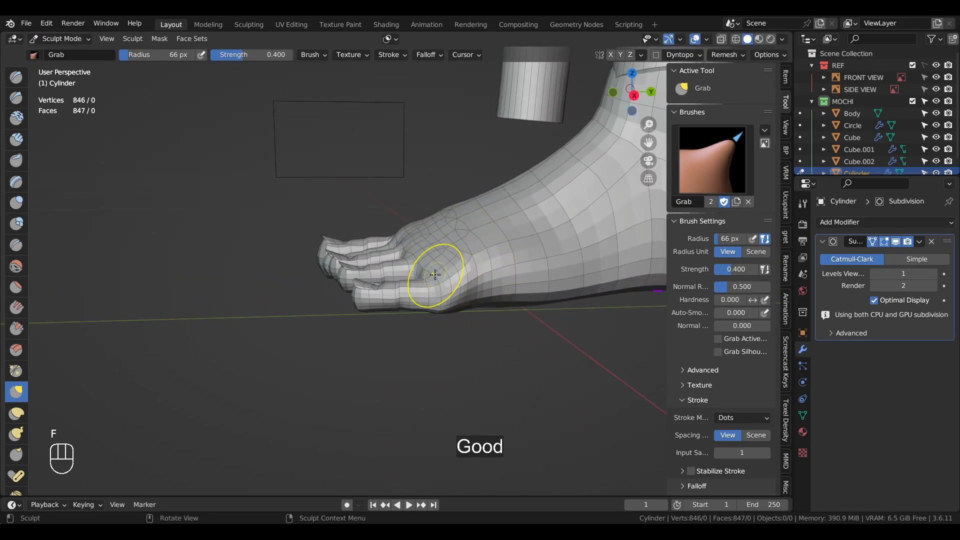
key("Escape")
scroll(553, 343, "down", 5)
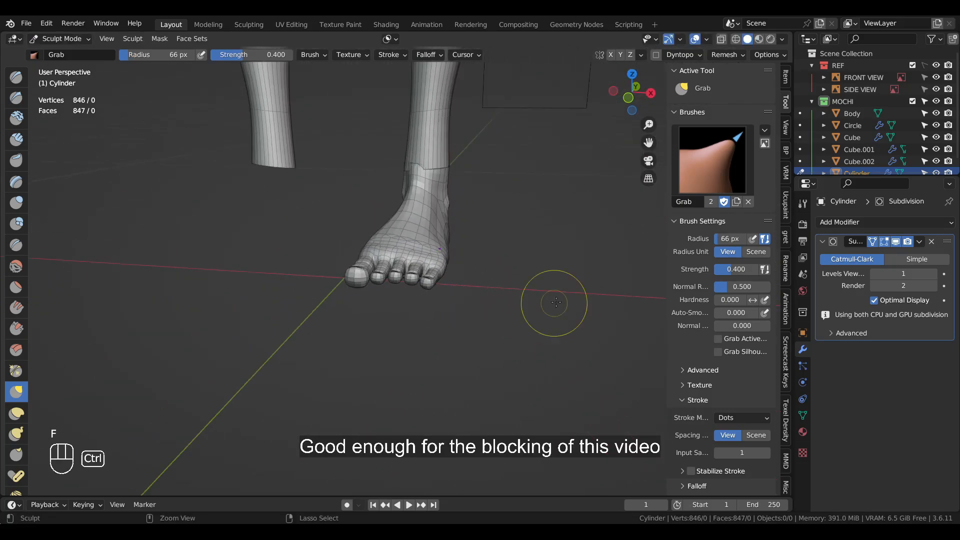
Switch to Object Mode and apply the foot's location, rotation and scale
key("ctrl+Tab")
mouse_move(519, 313)
middle_mouse_down()
mouse_move(590, 369)
mouse_move(464, 334)
mouse_move(460, 257)
middle_mouse_up()
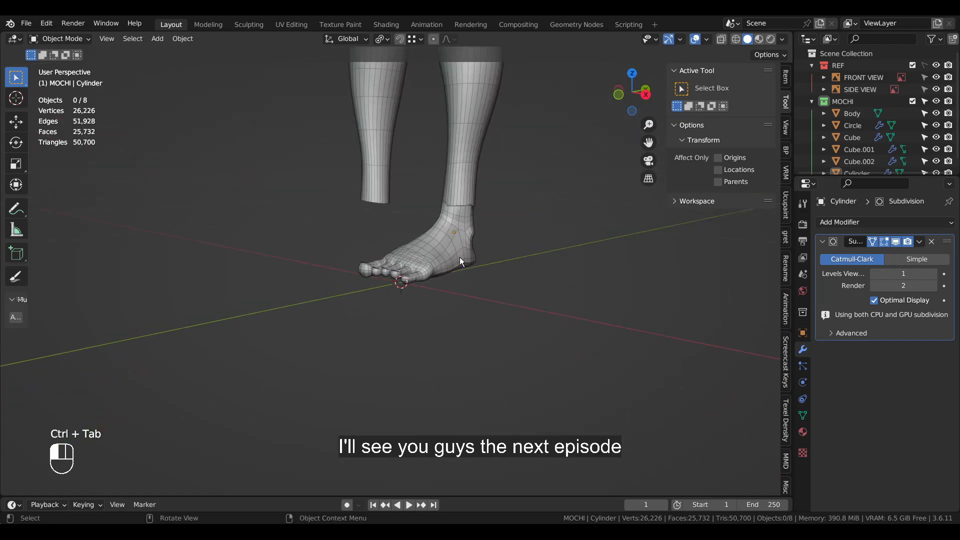
left_click(459, 257)
key("ctrl+a")
left_click(442, 293)
Add an X-axis Mirror modifier to the foot, place it above the Subdivision modifier, and inspect both feet
left_click(831, 222)
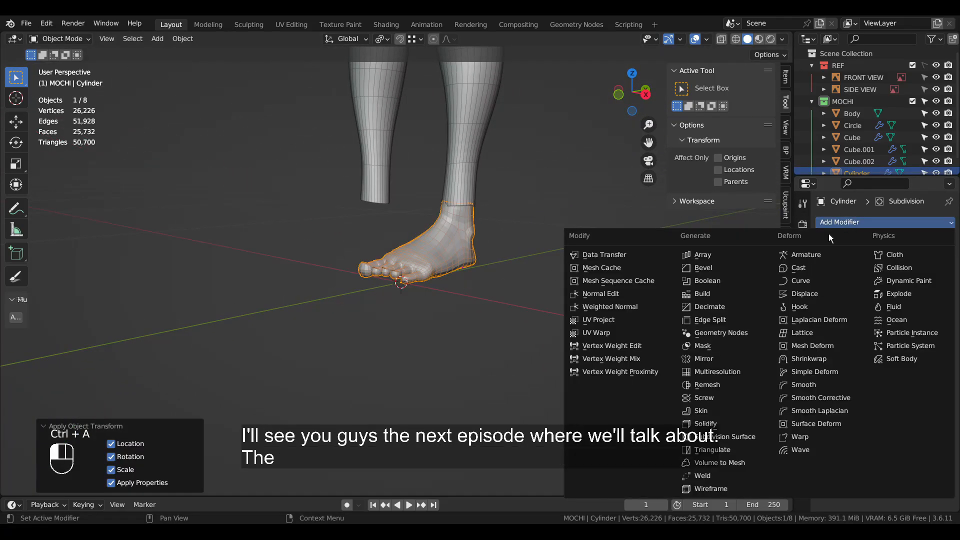
left_click(717, 359)
left_click_drag(949, 349, 934, 233)
middle_click_drag(500, 265, 586, 284)
middle_click_drag(480, 295, 520, 286)
left_click(513, 287)
middle_click_drag(420, 270, 452, 257)
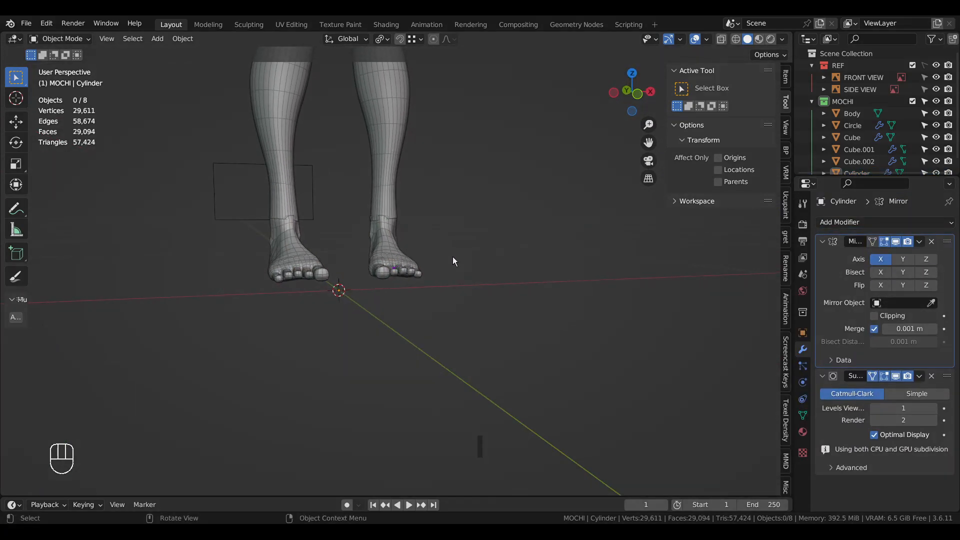